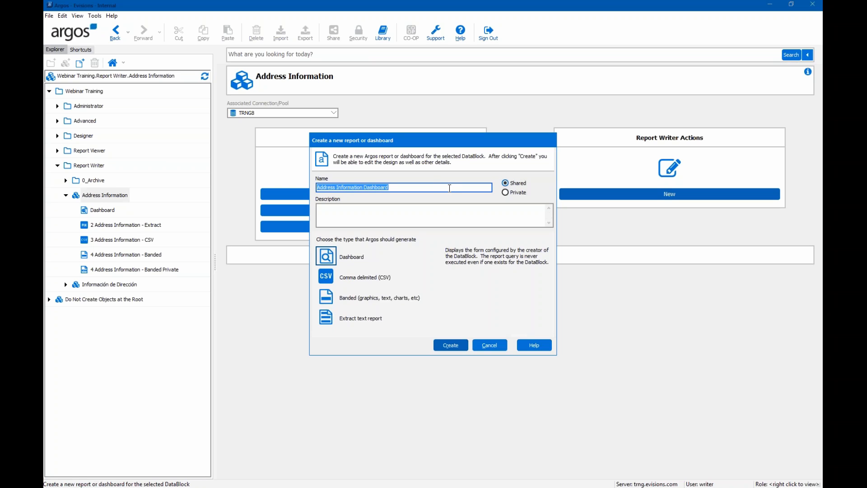
- Create a private comma-delimited report 'Training - CSV Report' described as 'This is a CSV report'
type("Traini")
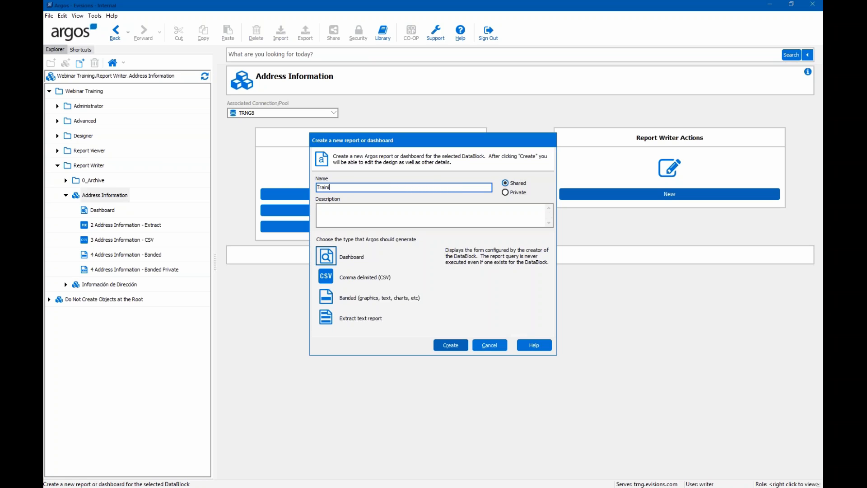
type("ng - CSV Report")
left_click(506, 194)
left_click(438, 215)
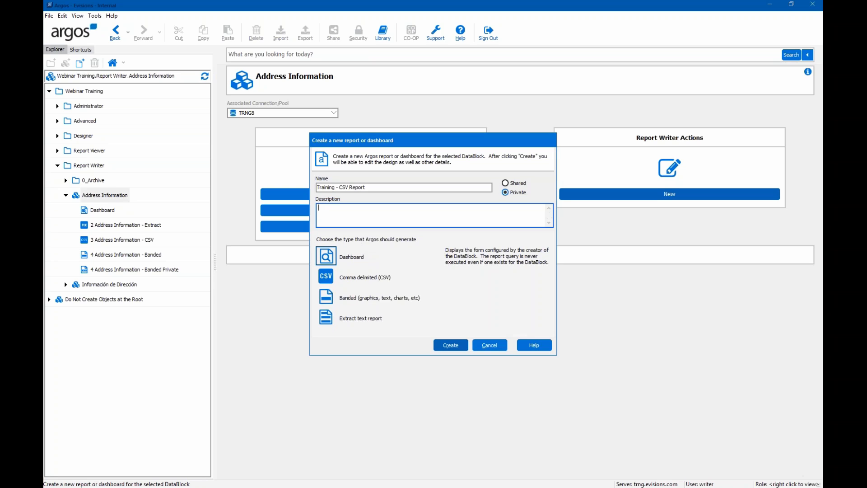
type("This is a CSV report")
left_click(366, 279)
left_click(452, 346)
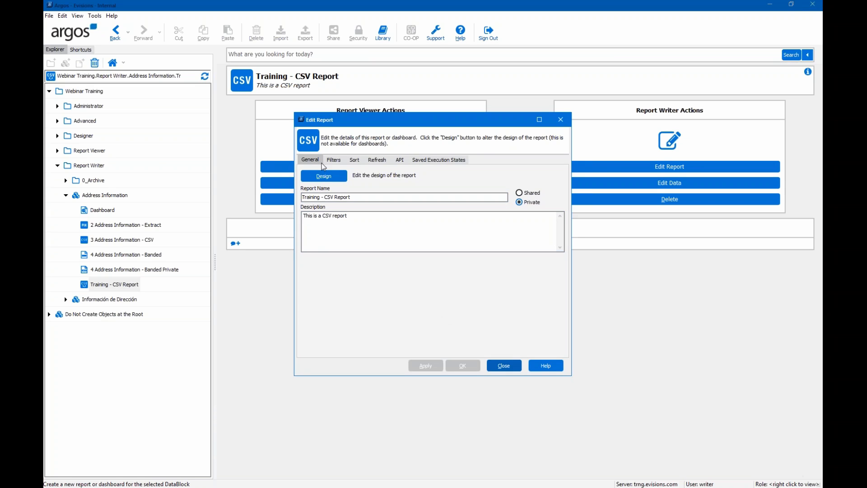
- Review the report's Refresh, API and Saved Execution States settings and consult the online help
left_click(371, 161)
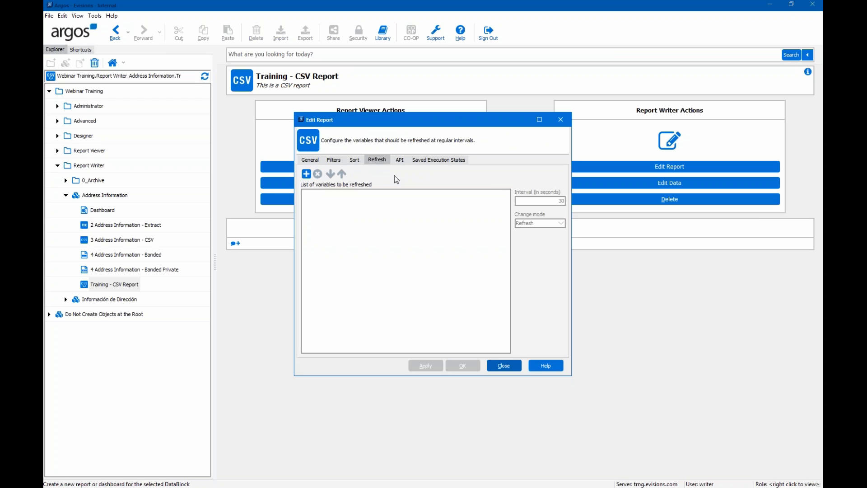
left_click(404, 161)
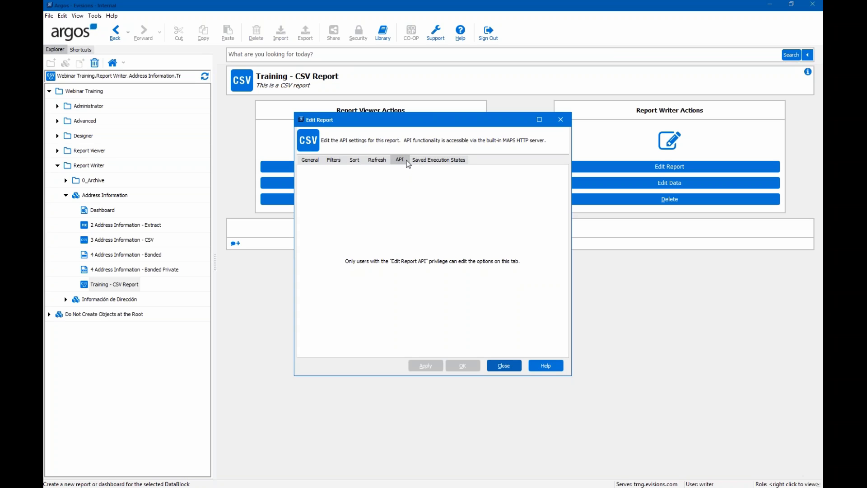
left_click(430, 161)
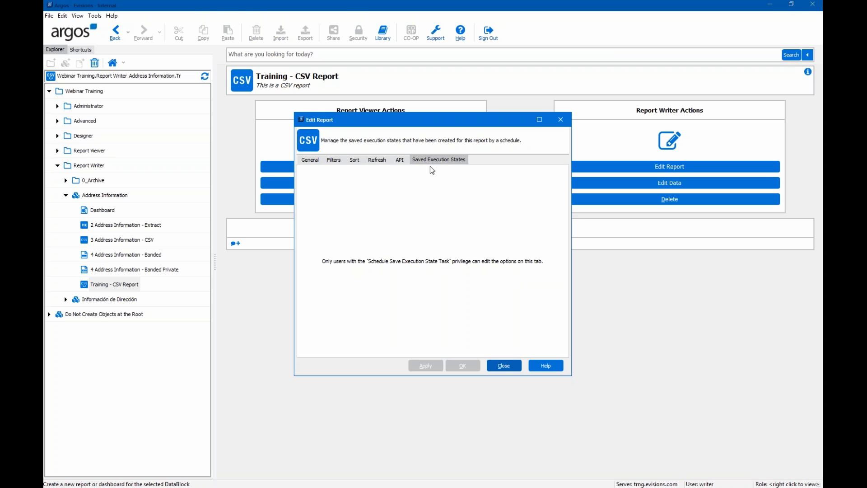
key("F1")
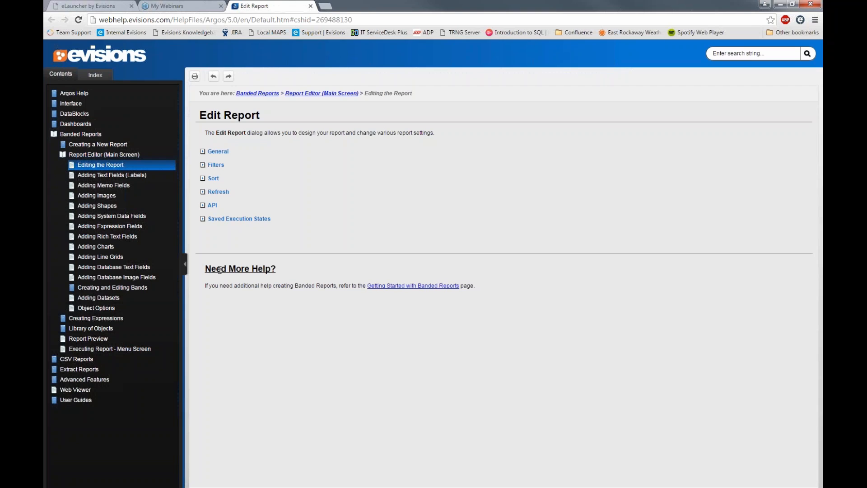
left_click(353, 486)
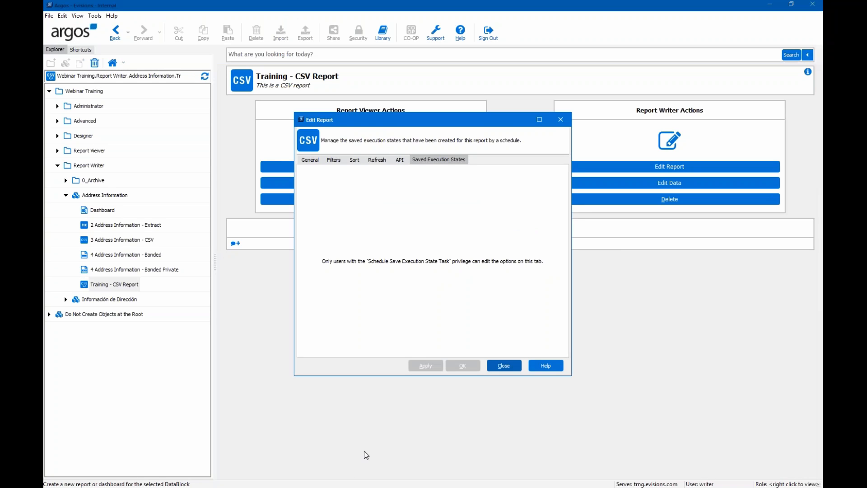
- Return to the General settings and open the CSV report's design editor
left_click(315, 162)
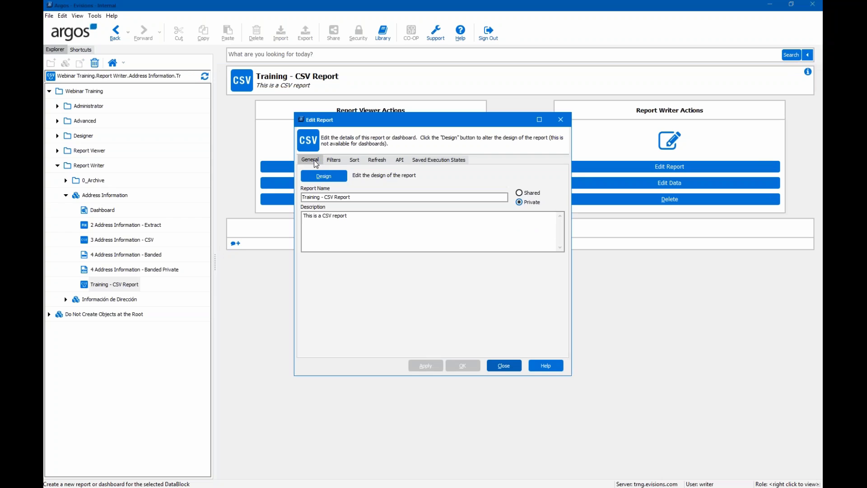
left_click(334, 177)
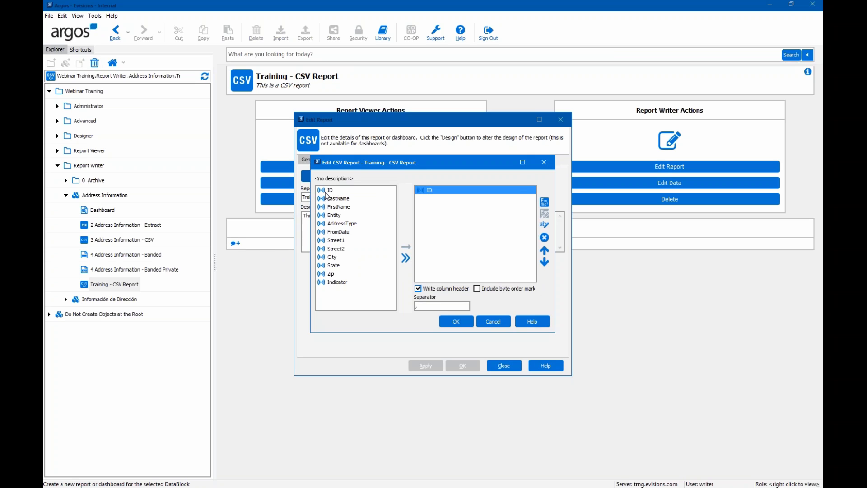
- Add LastName and Entity, then the LastName–Street2 range, then all fields as output columns
left_click(339, 199)
left_click(334, 215, "ctrl")
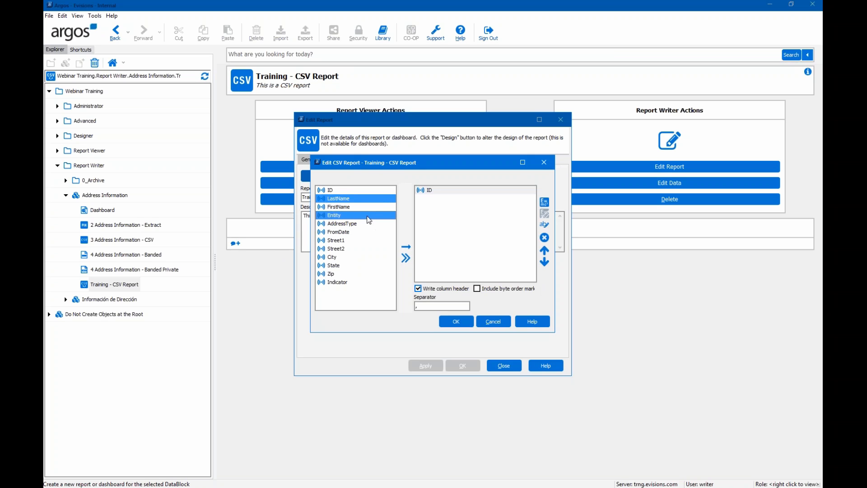
left_click(408, 249)
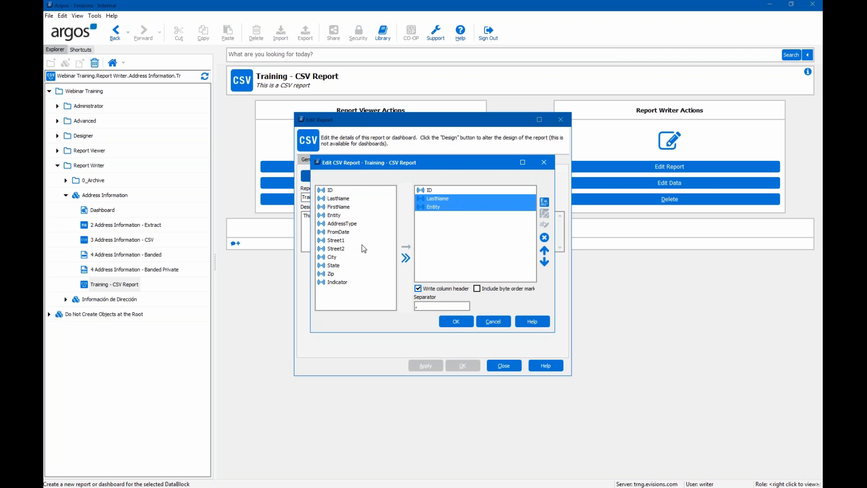
left_click(338, 198)
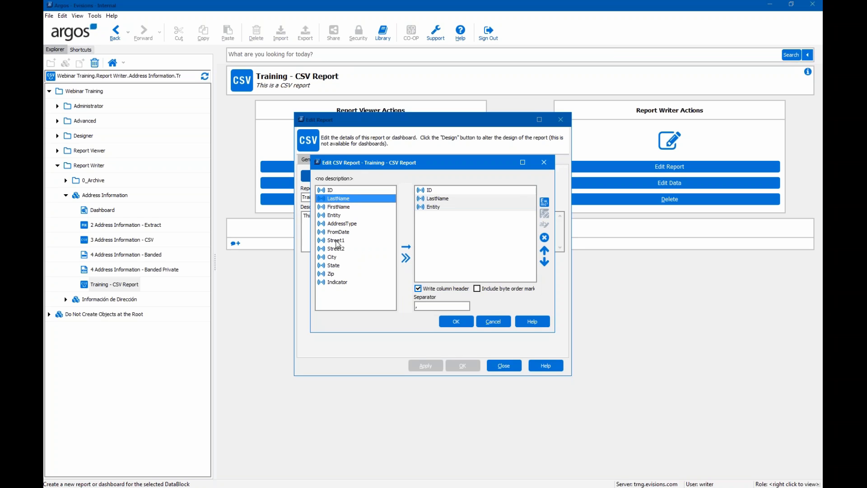
left_click(338, 246, "shift")
left_click(406, 247)
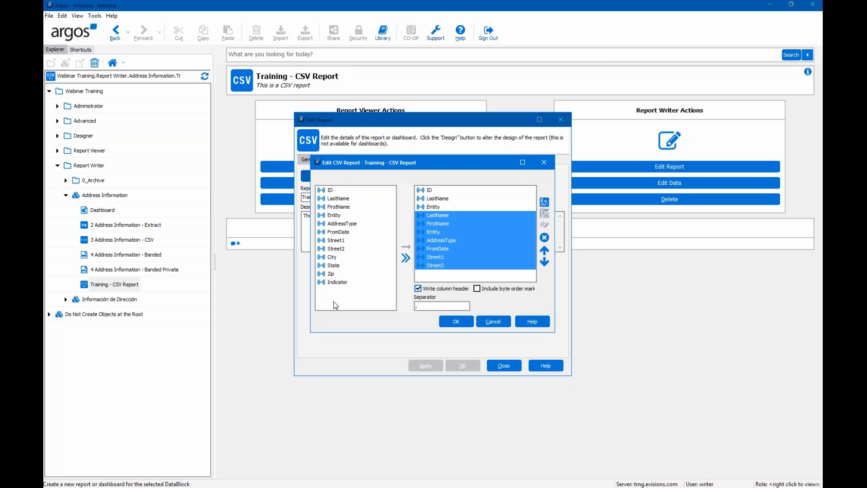
left_click(405, 258)
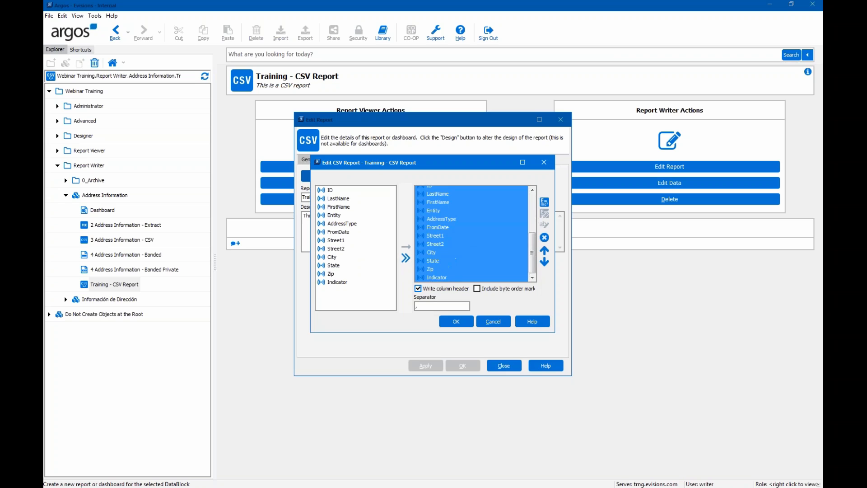
- Select all output columns and remove them, emptying the column list
scroll(442, 256, "up", 4)
scroll(441, 257, "down", 4)
left_click(545, 240)
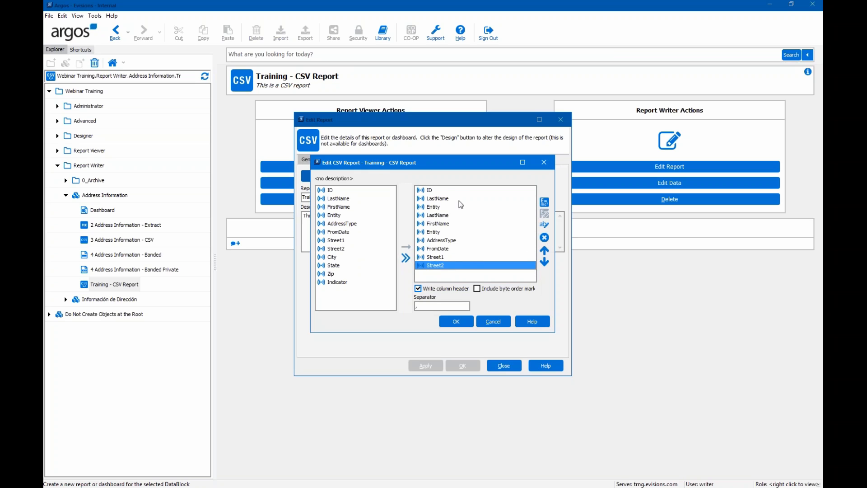
left_click(446, 189, "shift")
left_click(545, 238)
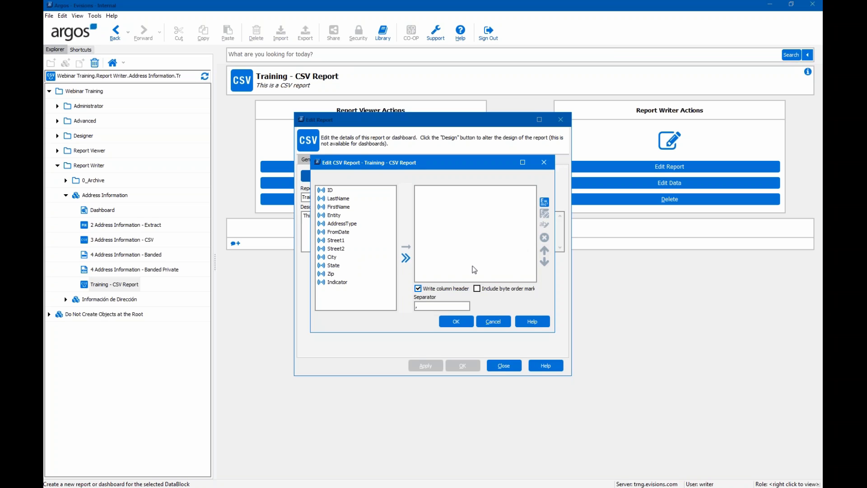
- Add LastName, FirstName, Street1, City, State and Zip as output columns, keeping Zip after State
double_click(338, 199)
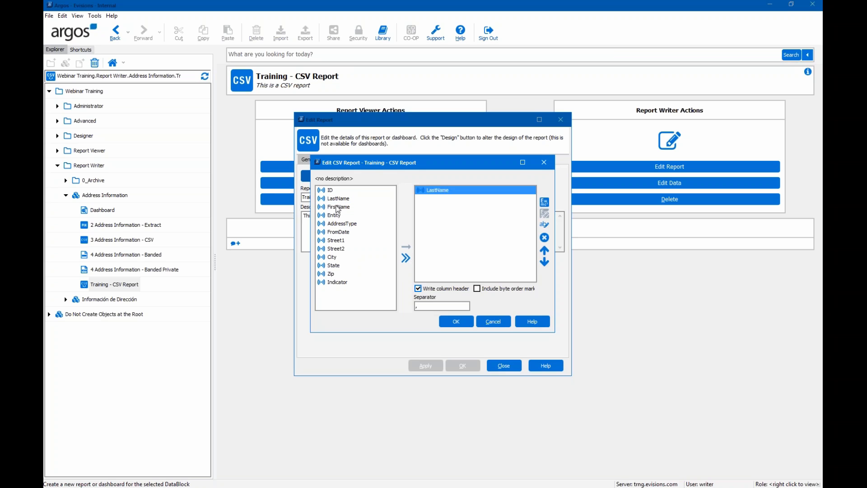
double_click(338, 208)
left_click(334, 243)
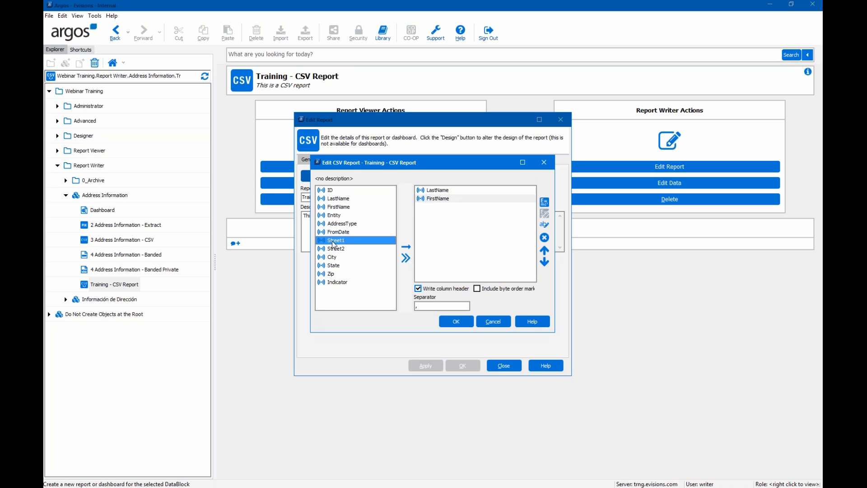
double_click(334, 240)
double_click(333, 257)
double_click(334, 266)
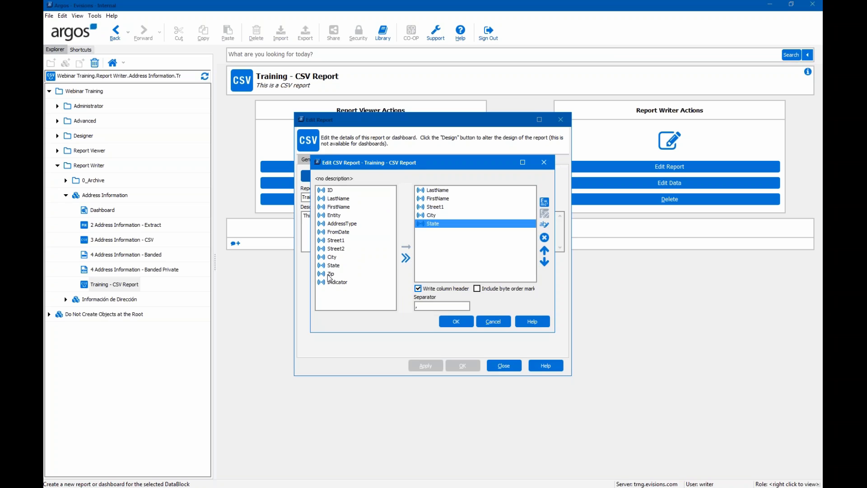
double_click(329, 274)
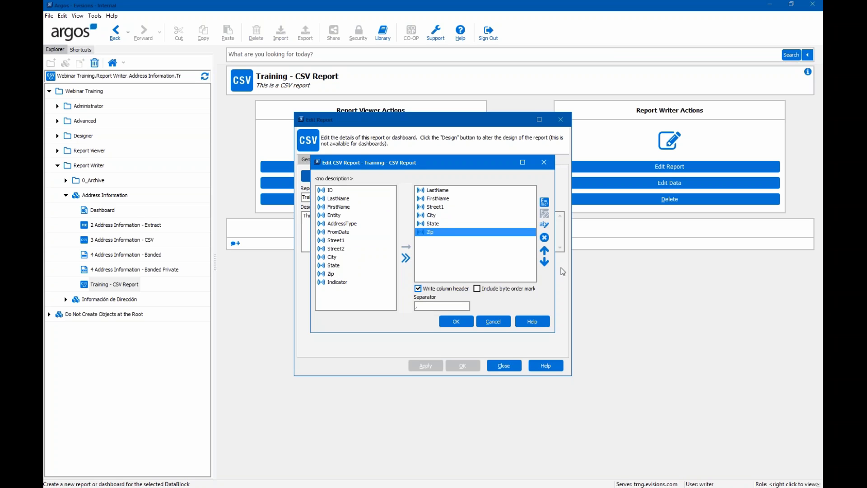
left_click(547, 253)
left_click(547, 261)
left_click(546, 252)
left_click(546, 262)
- Rename the columns to Street, First Name and Last Name, then open the Expression Builder
left_click(437, 206)
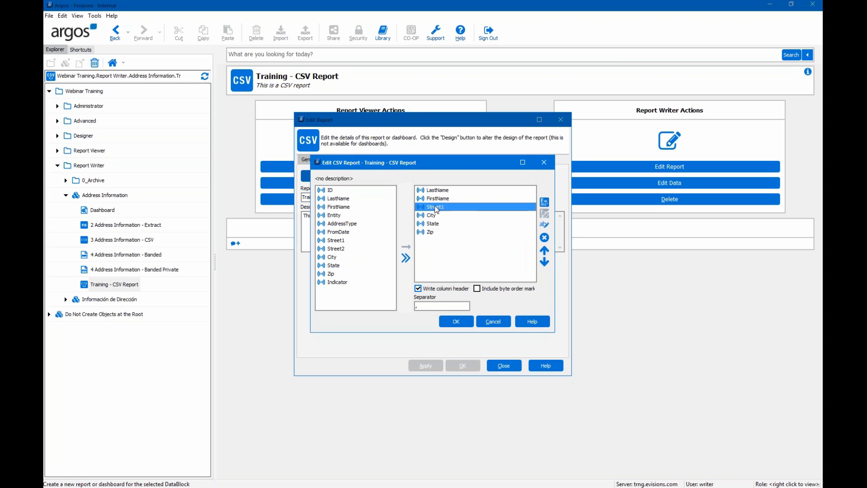
left_click(545, 225)
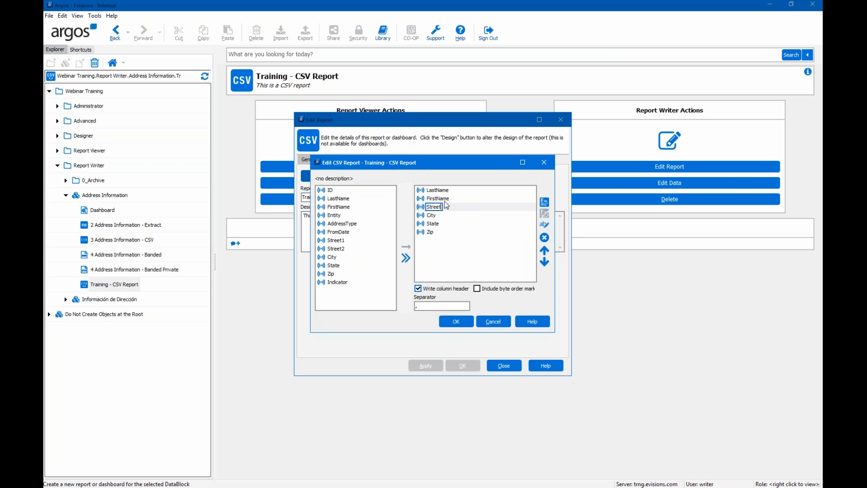
key("Return")
left_click(545, 225)
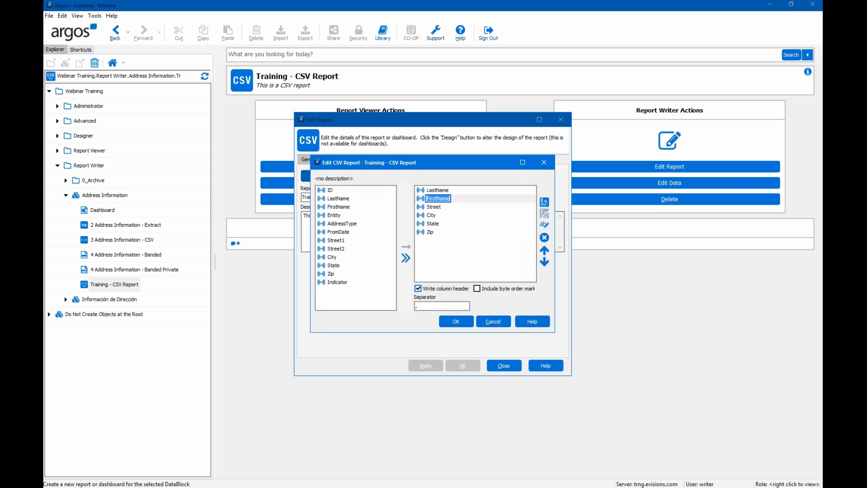
left_click(435, 199)
left_click(443, 190)
left_click(440, 194)
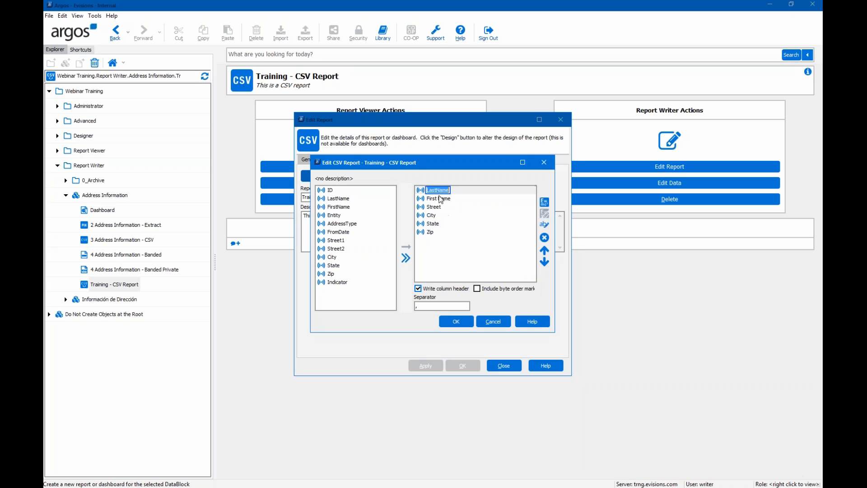
left_click(436, 190)
left_click(514, 221)
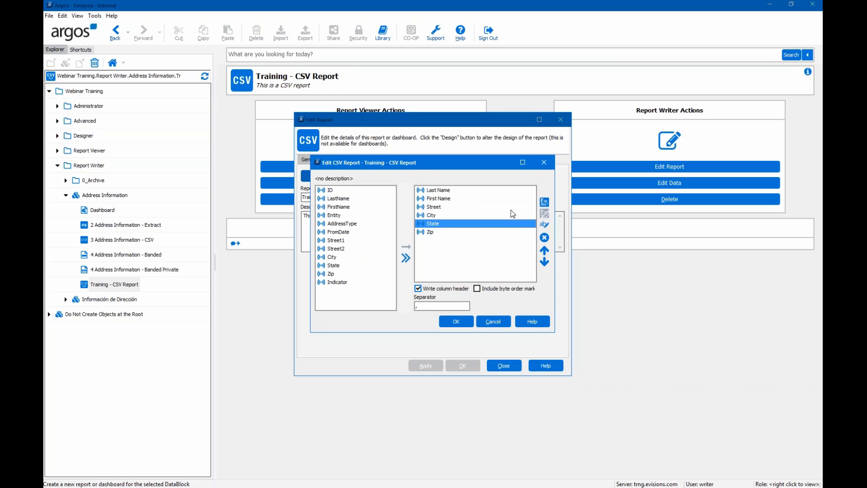
left_click(545, 203)
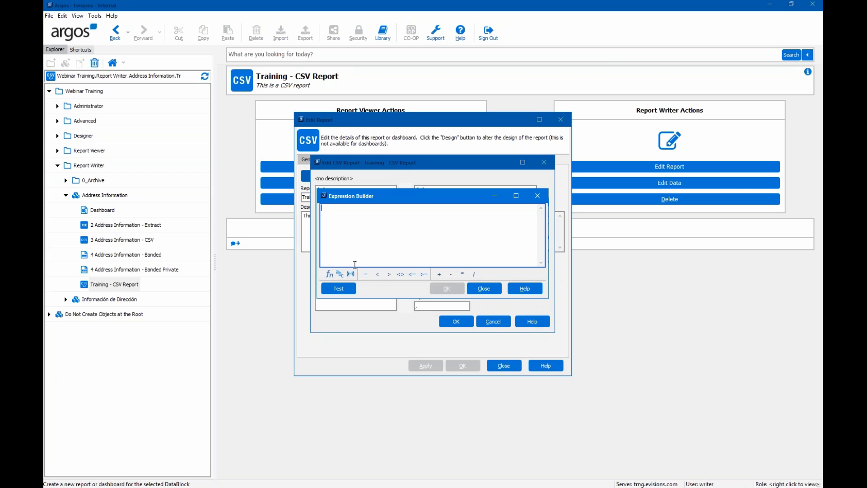
- Build the expression Now() from the Date & Time function category
left_click(329, 276)
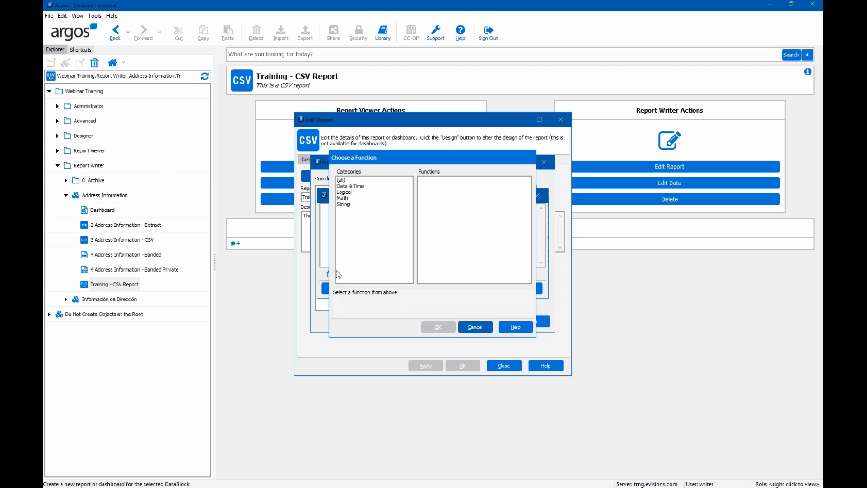
left_click(342, 180)
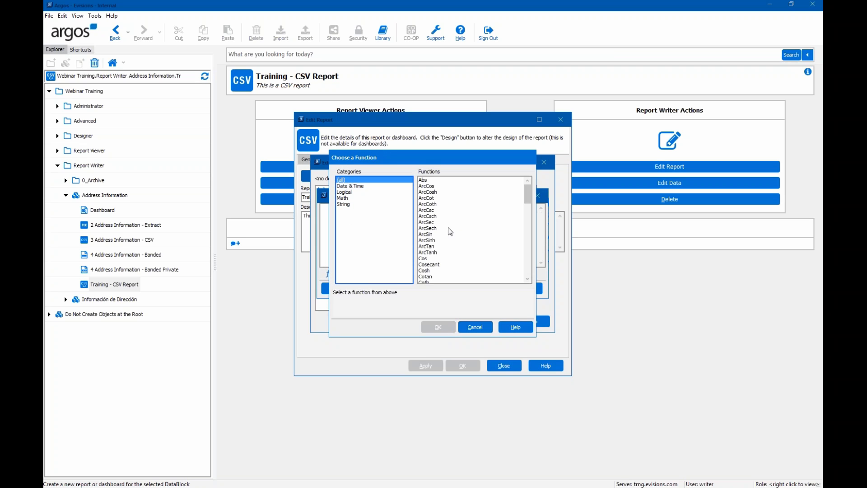
scroll(460, 230, "down", 3)
scroll(459, 234, "down", 7)
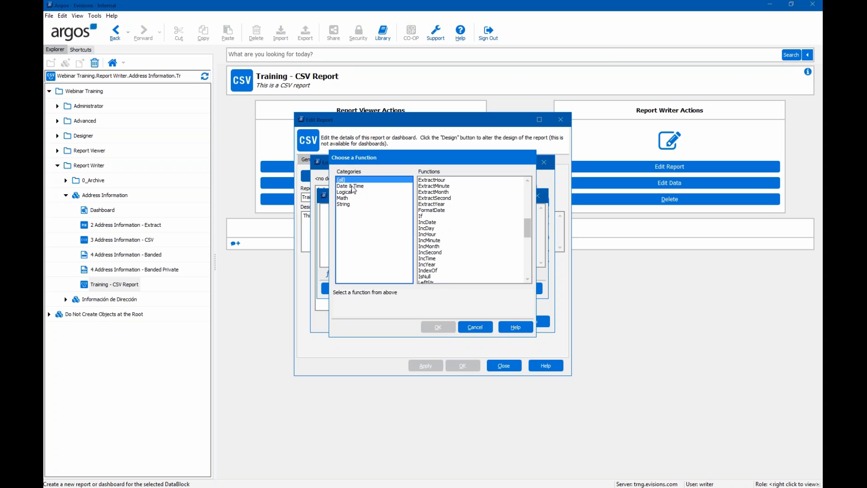
left_click(352, 187)
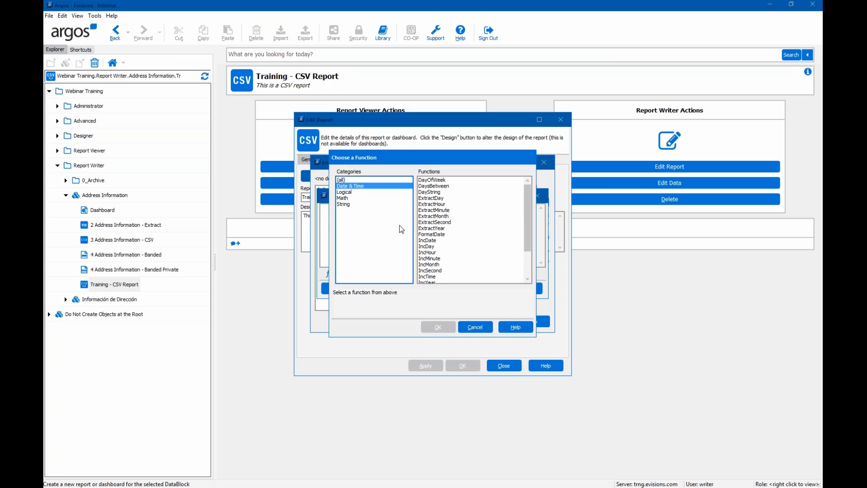
scroll(449, 245, "down", 2)
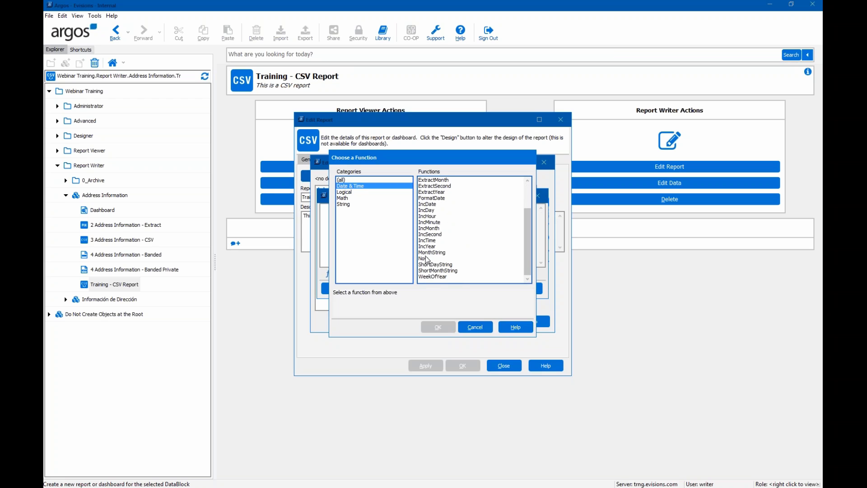
left_click(426, 260)
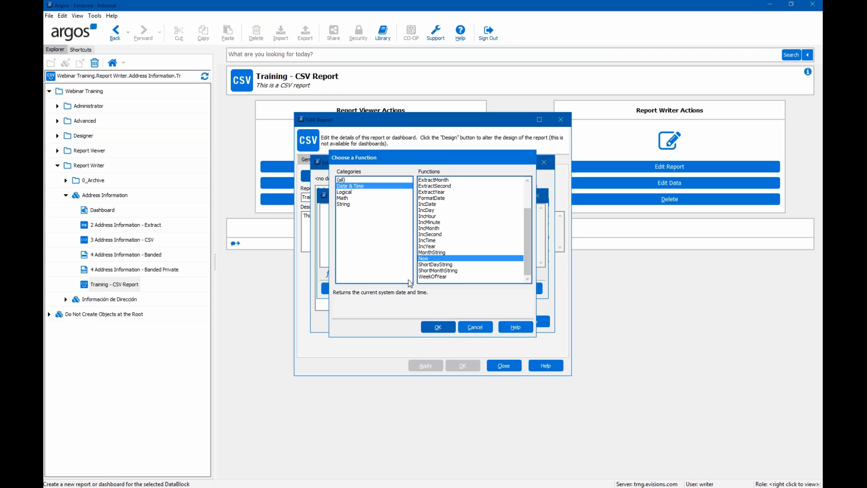
left_click(429, 229)
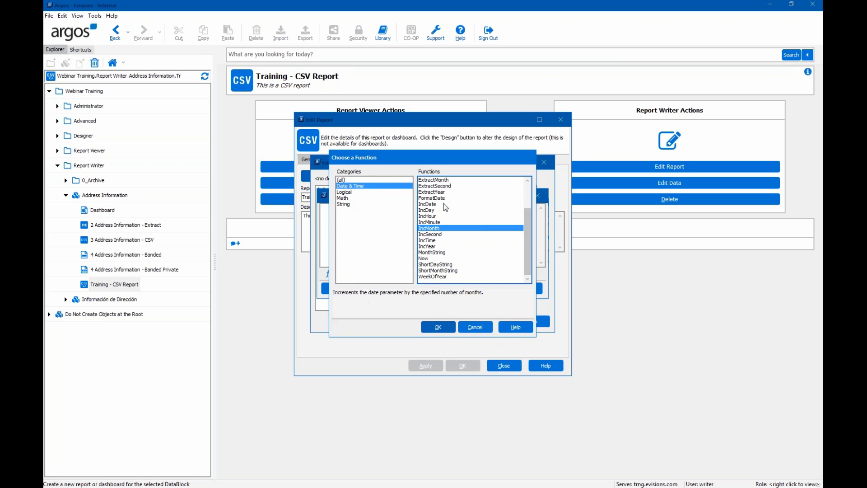
left_click(434, 186)
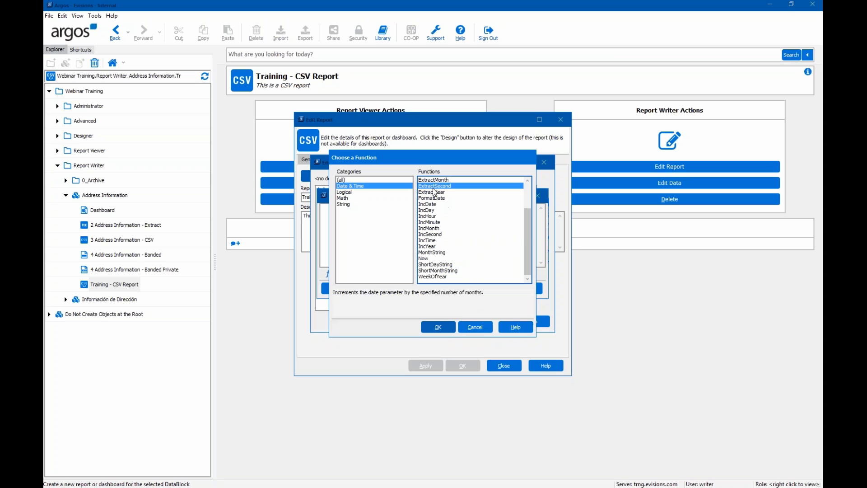
left_click(426, 259)
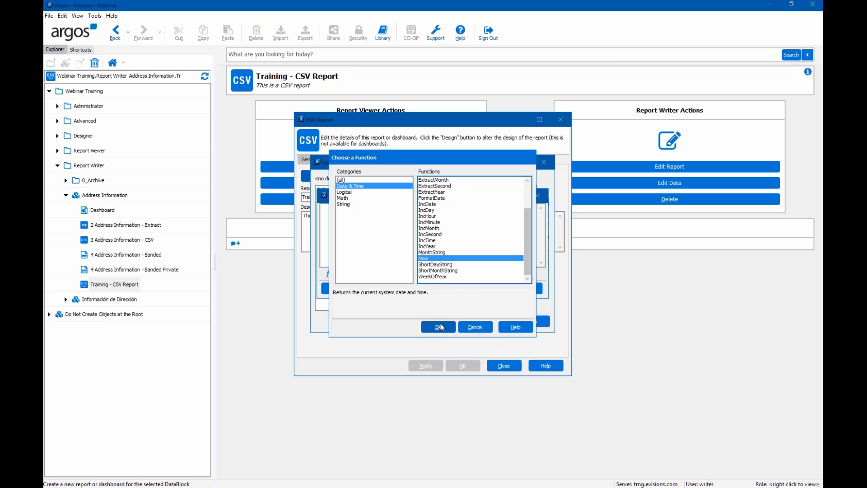
left_click(440, 327)
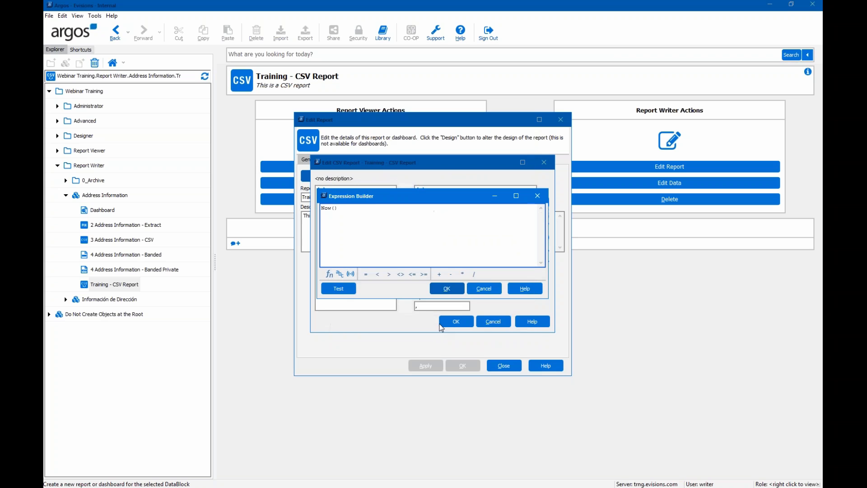
- Add the expression as a field named 'Date and Time' and save the CSV layout and report
left_click(449, 289)
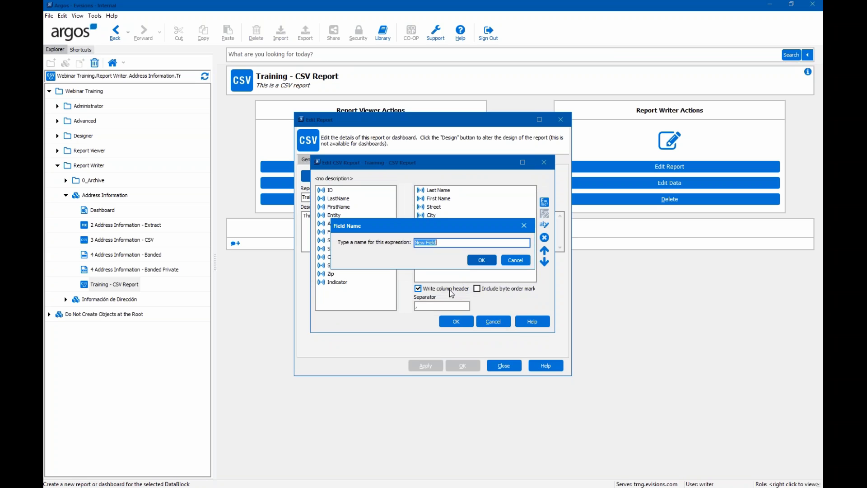
type("Date and Time")
left_click(480, 260)
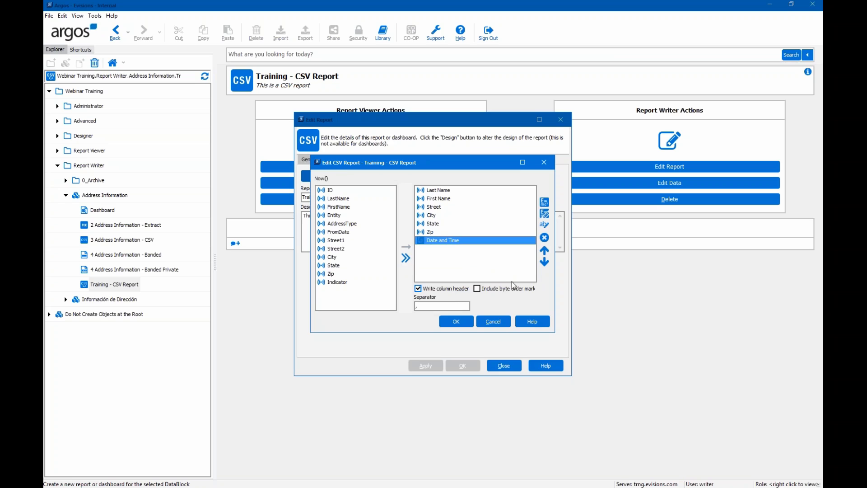
left_click(447, 306)
left_click(455, 325)
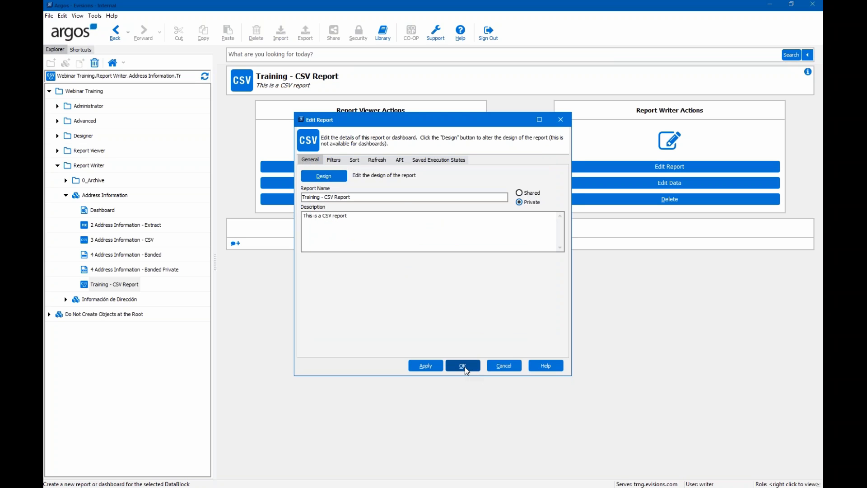
left_click(464, 366)
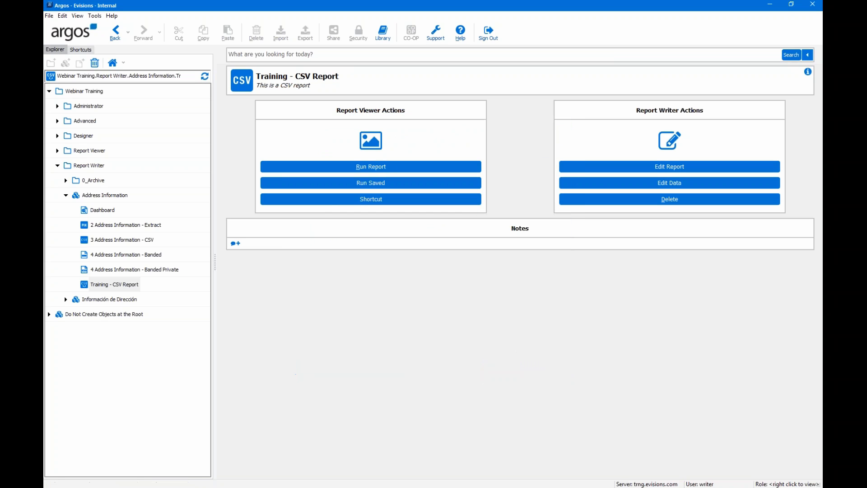
- Run the report with every address type selected and save the CSV output to the Desktop
left_click(409, 167)
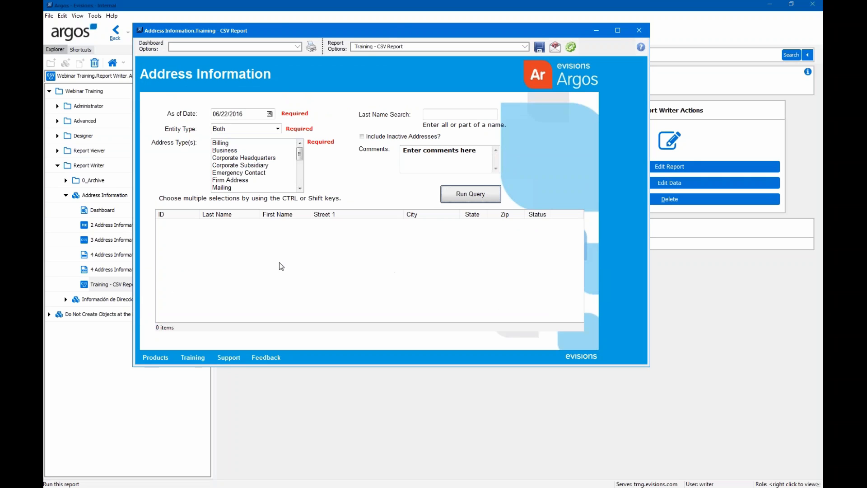
left_click(239, 128)
left_click_drag(229, 142, 227, 203)
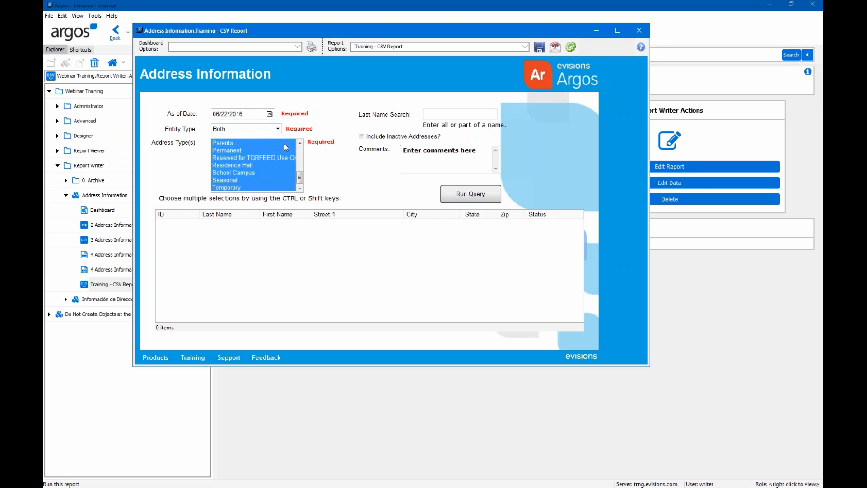
left_click(567, 51)
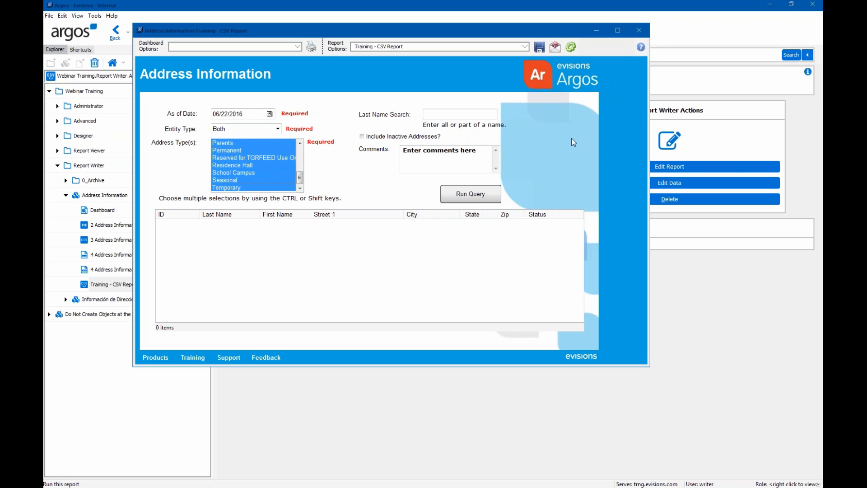
left_click(535, 271)
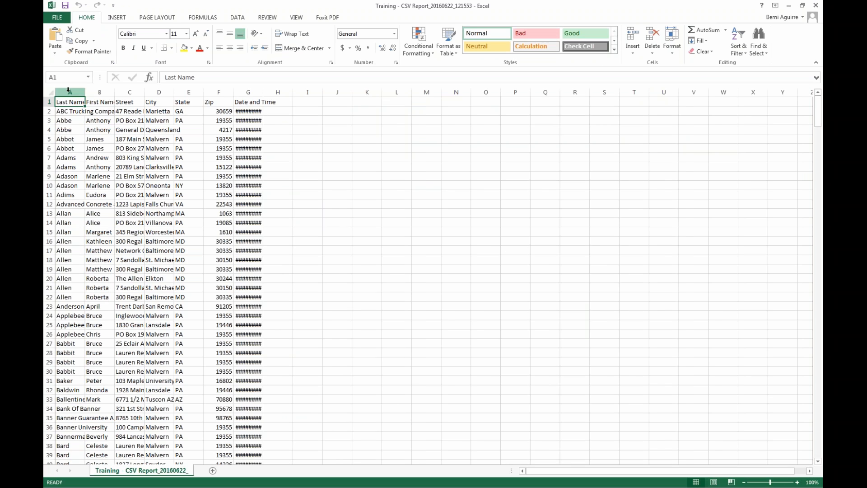
- Auto-fit all columns and review the Last Name, First Name, Street, City and Date and Time data
left_click(49, 92)
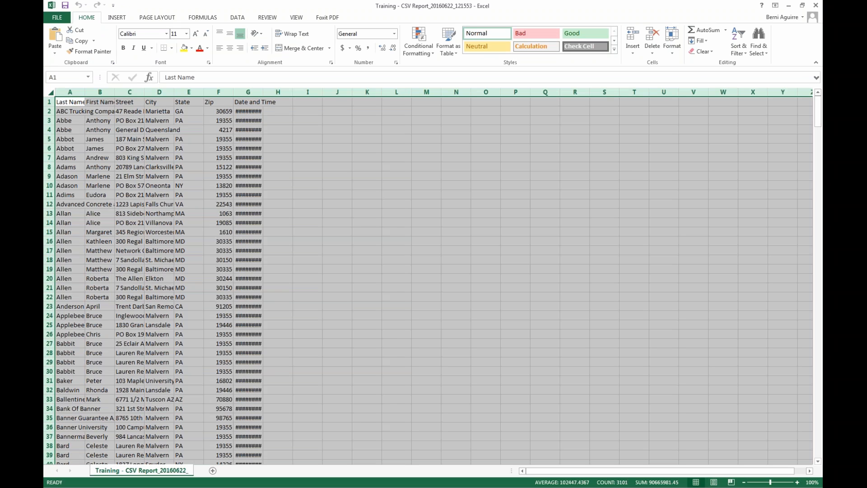
double_click(85, 91)
left_click(560, 195)
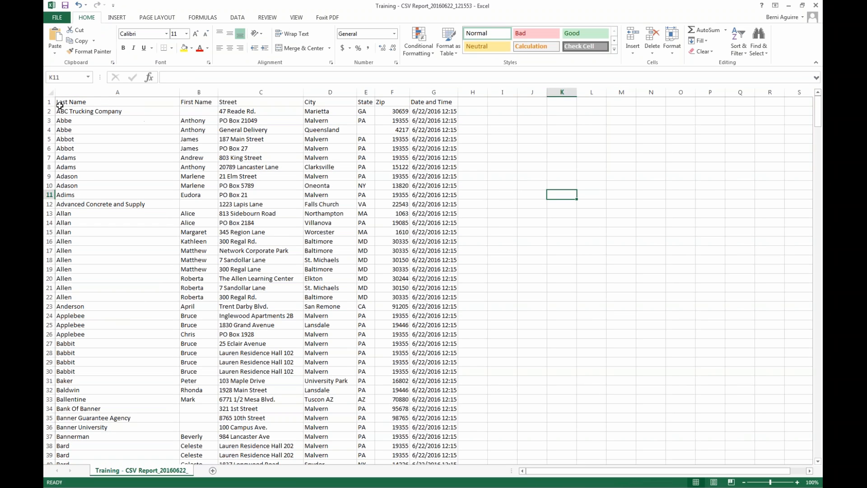
left_click(84, 102)
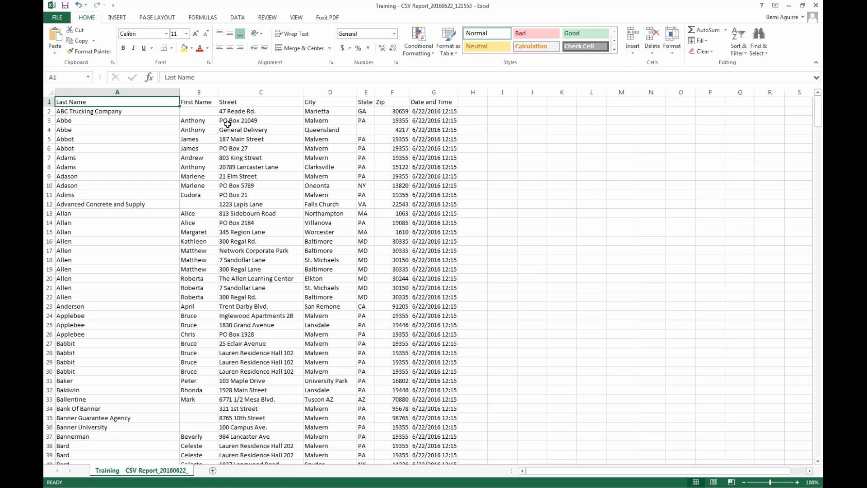
left_click(204, 104)
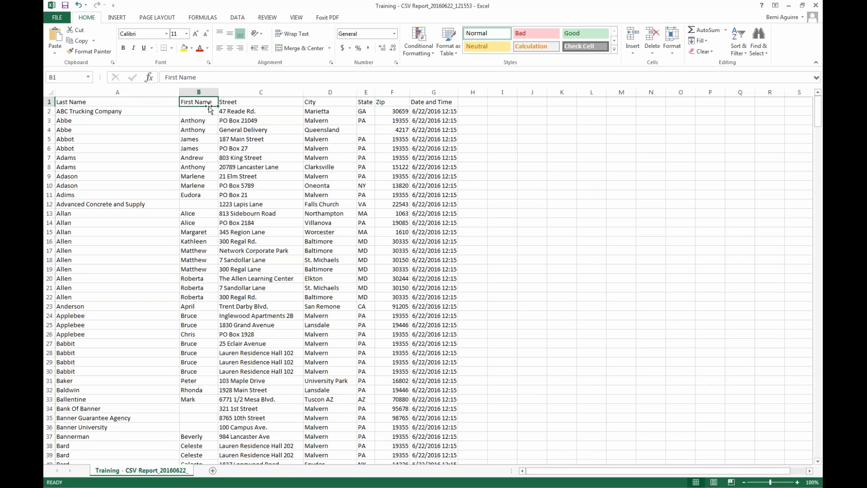
left_click(265, 105)
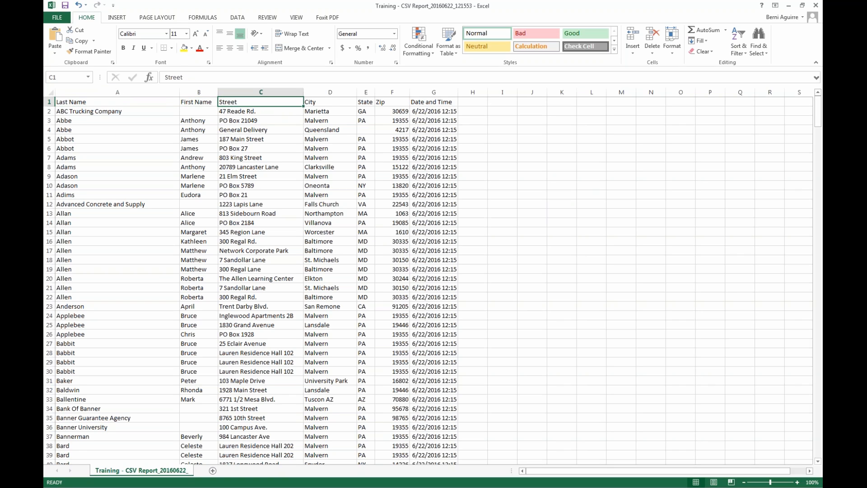
left_click(329, 110)
left_click(438, 104)
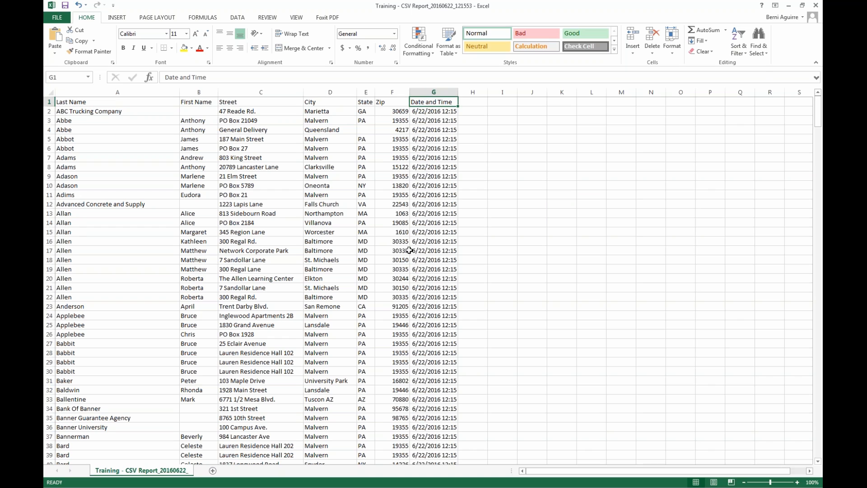
scroll(369, 195, "down", 10)
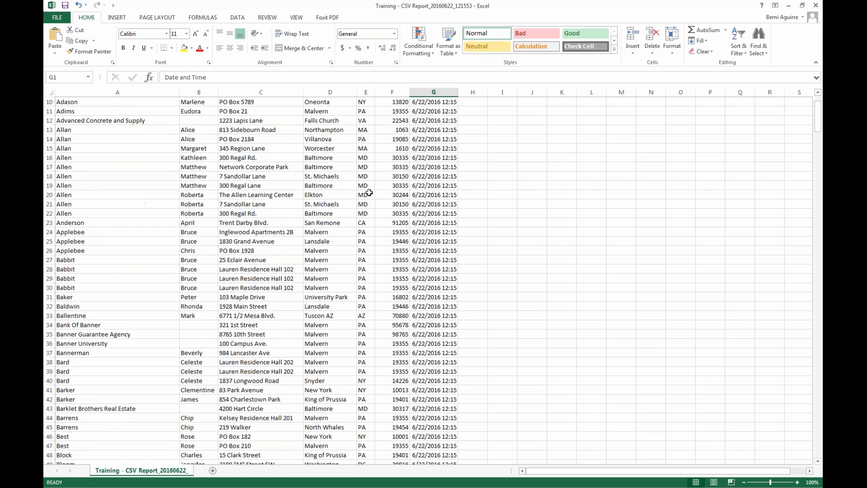
scroll(369, 193, "down", 7)
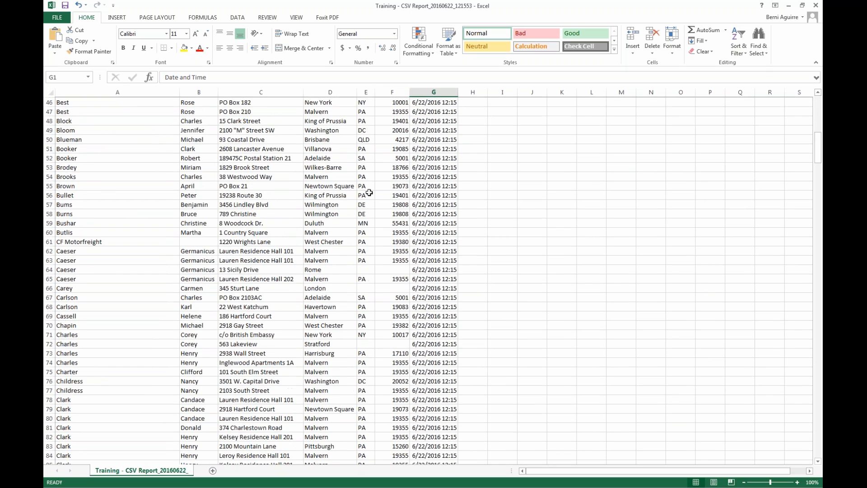
scroll(365, 207, "up", 17)
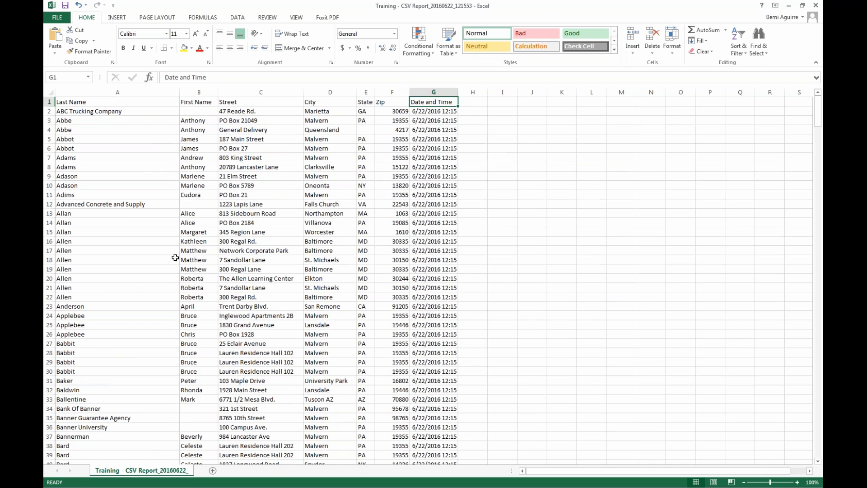
- Close Excel without saving and close the report run window
left_click(816, 5)
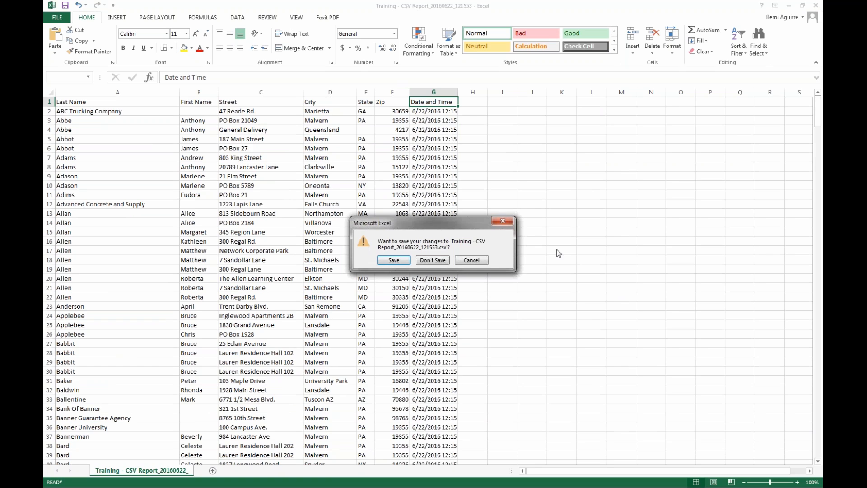
left_click(433, 261)
left_click(639, 30)
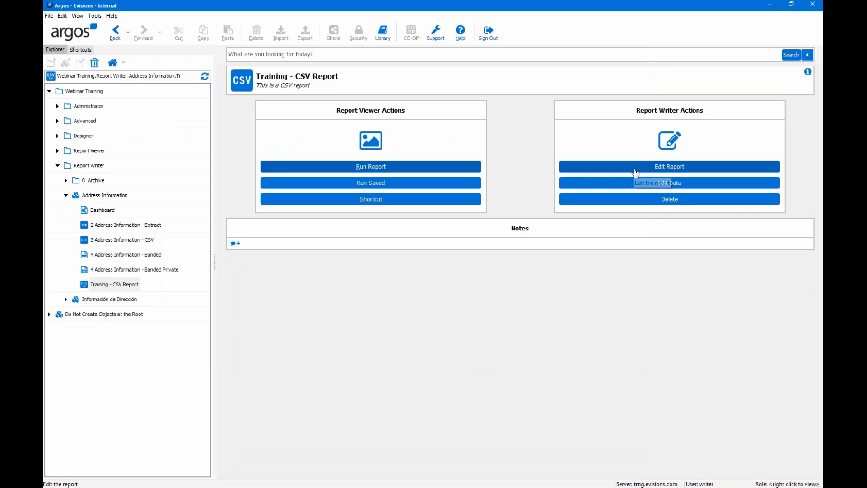
- Open the Training - CSV Report's Edit Report settings on the Filters tab
left_click(636, 168)
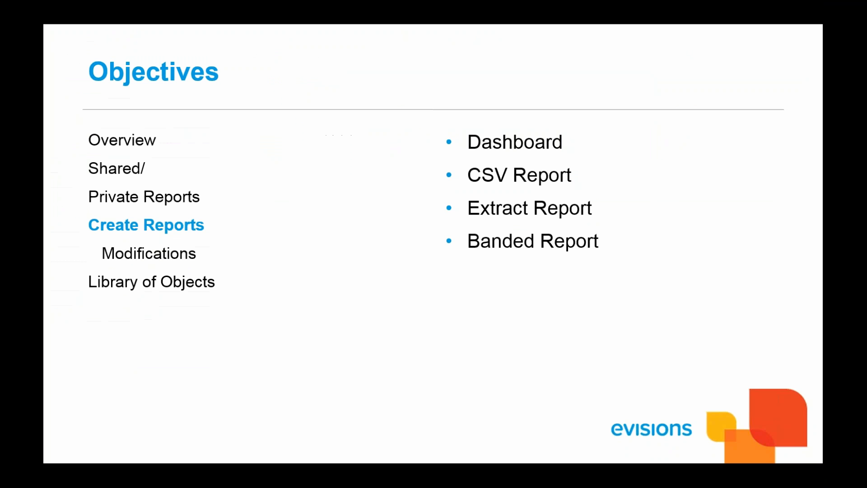
key("Right")
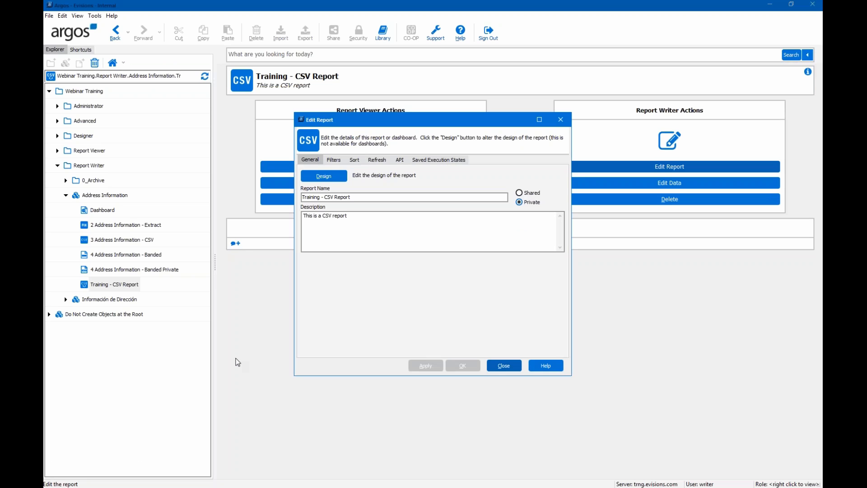
left_click(332, 162)
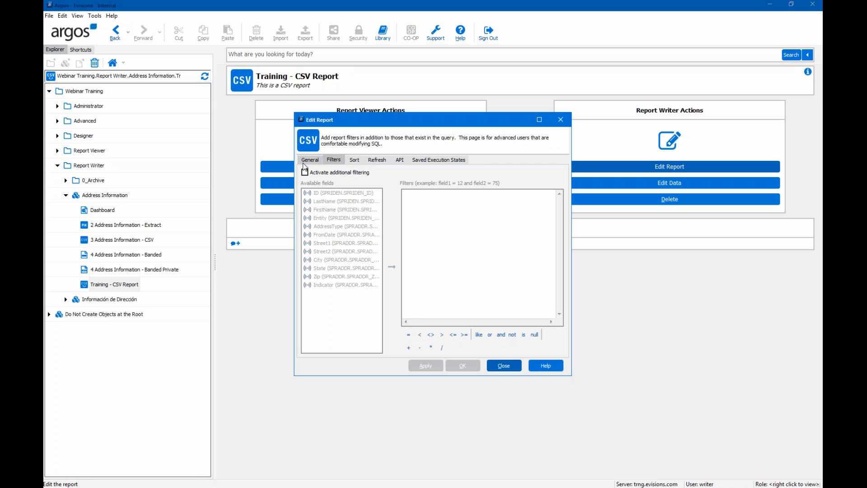
- After a look at the Sort settings, activate additional filtering and select the State field
left_click(355, 160)
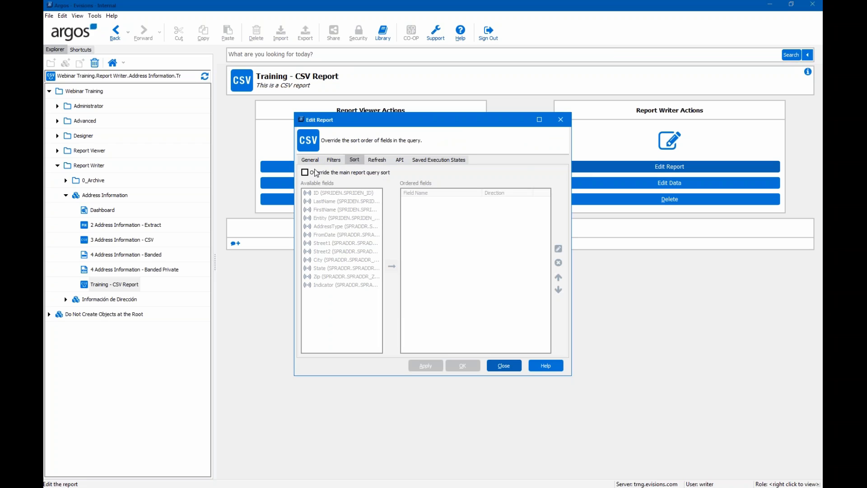
left_click(332, 160)
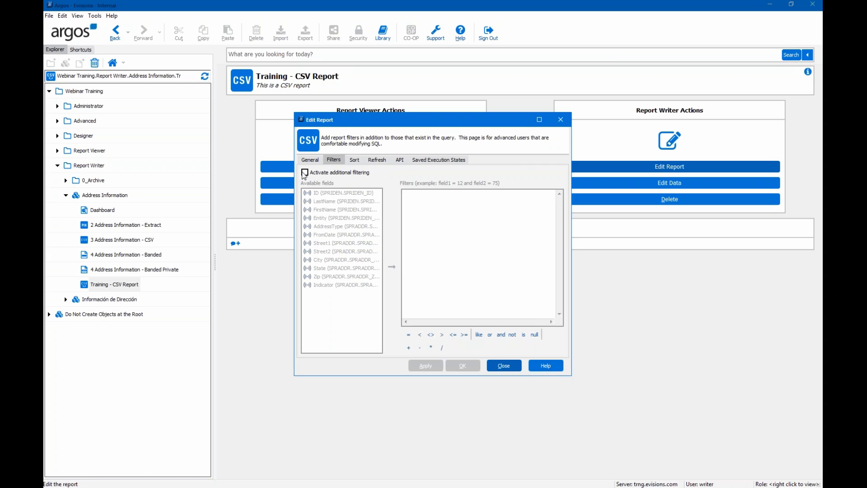
left_click(304, 172)
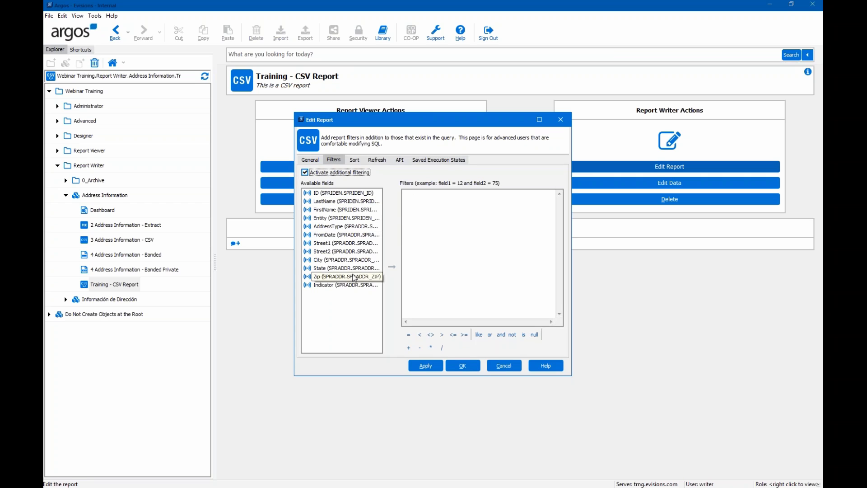
left_click(354, 270)
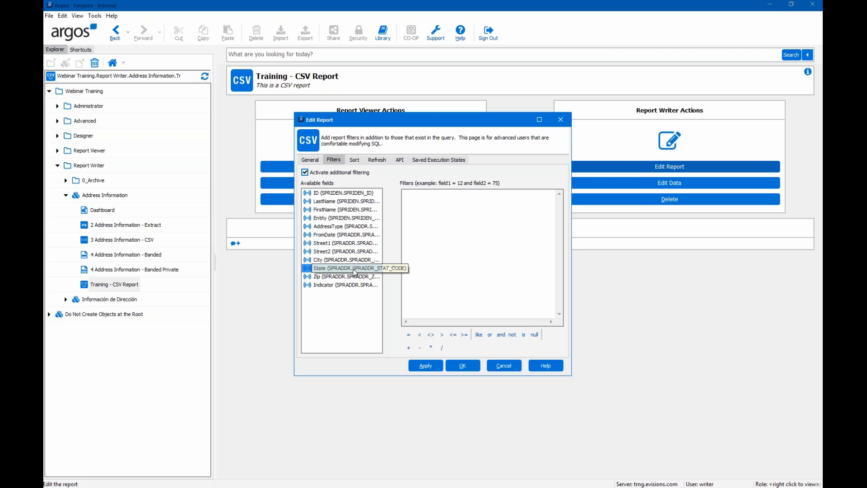
- Build a State filter condition joined by AND to State = 'CA'
double_click(328, 271)
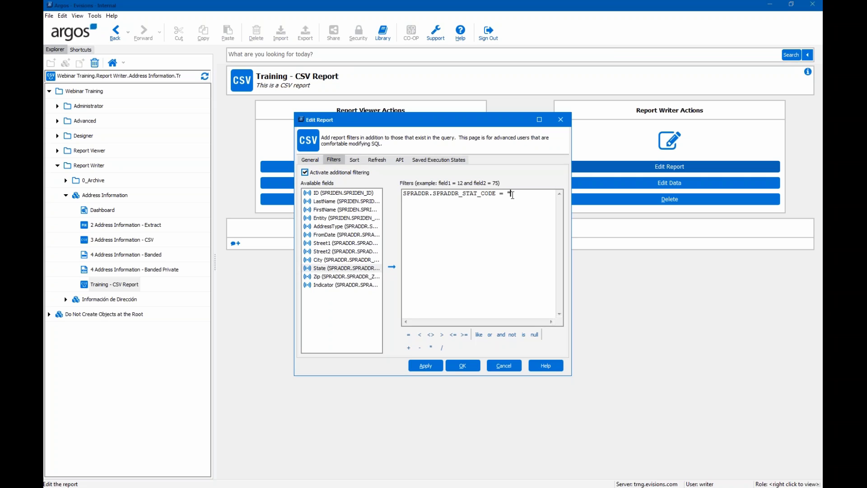
type("'A")
type("A'")
type("a")
type("nd")
left_click(392, 267)
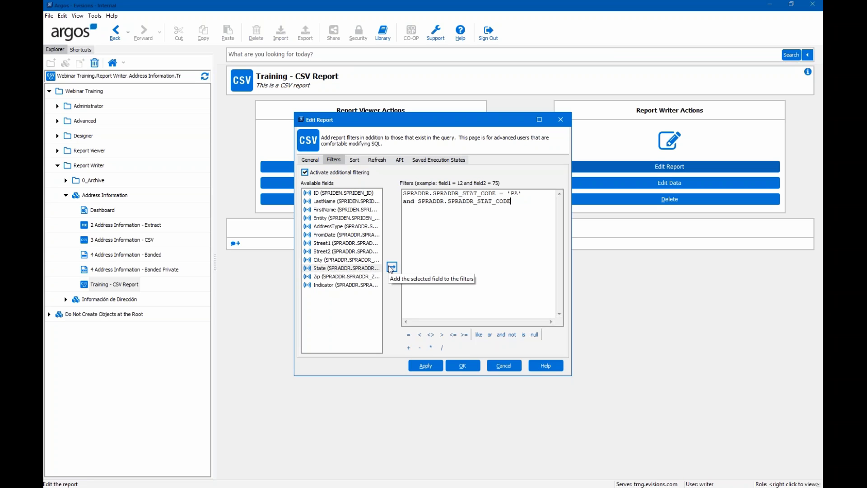
type("= '")
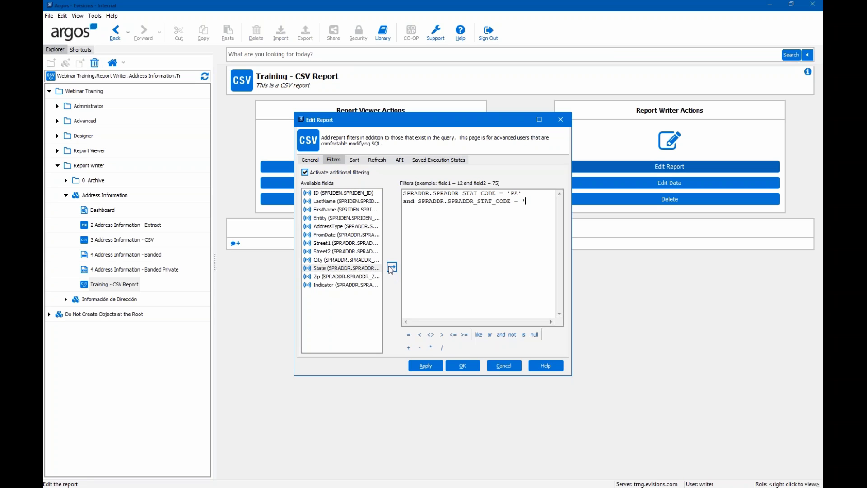
type("CA'")
- Rewrite the filter as SPRADDR.SPRADDR_STAT_CODE IN ('PA', 'CA')
left_click_drag(536, 201, 500, 194)
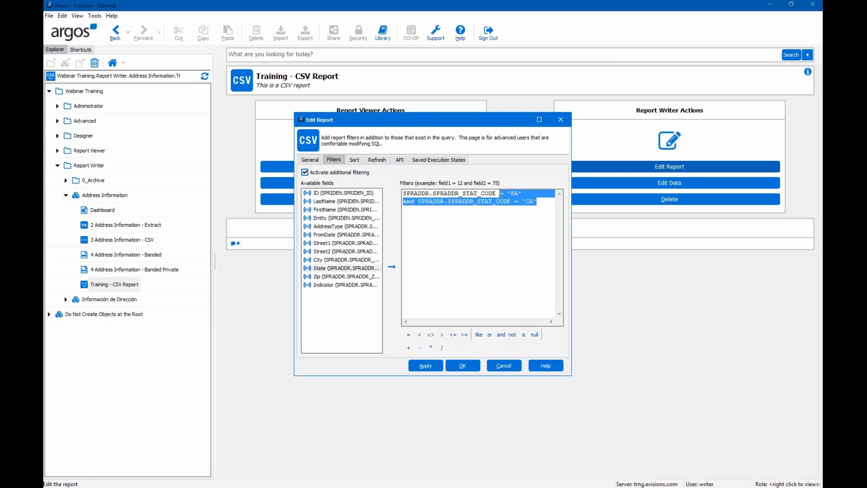
key("Delete")
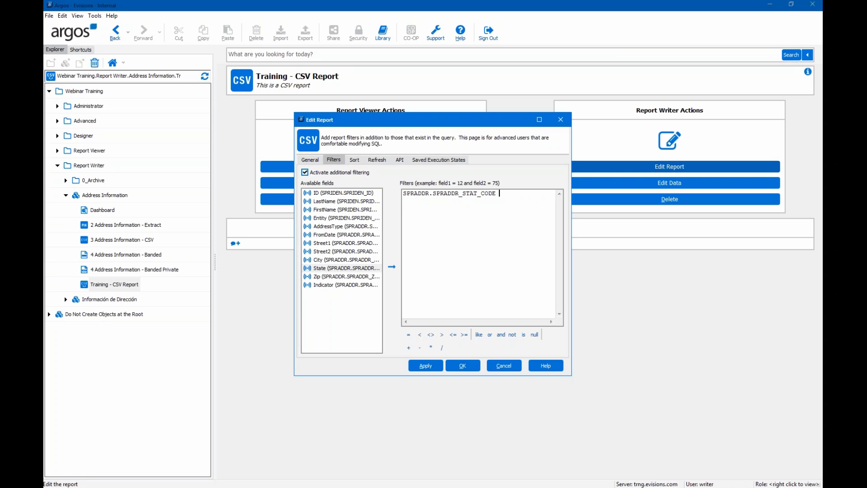
type("IN (")
type("'PA', 'CA')")
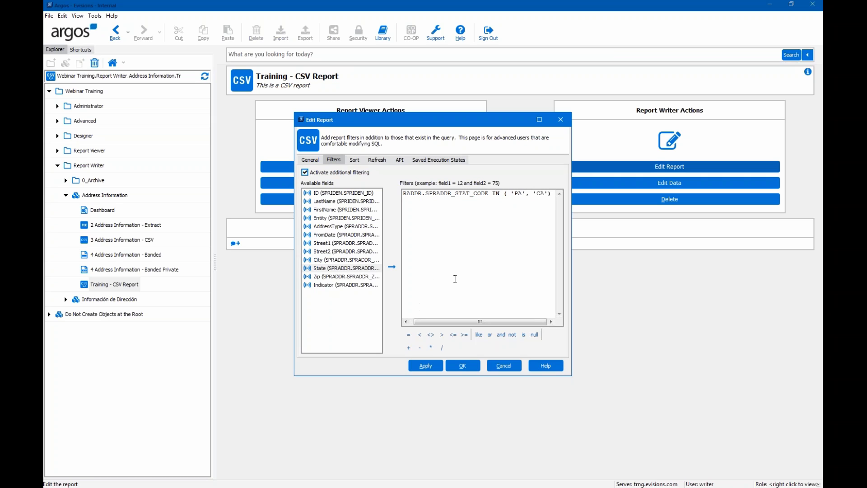
left_click(354, 160)
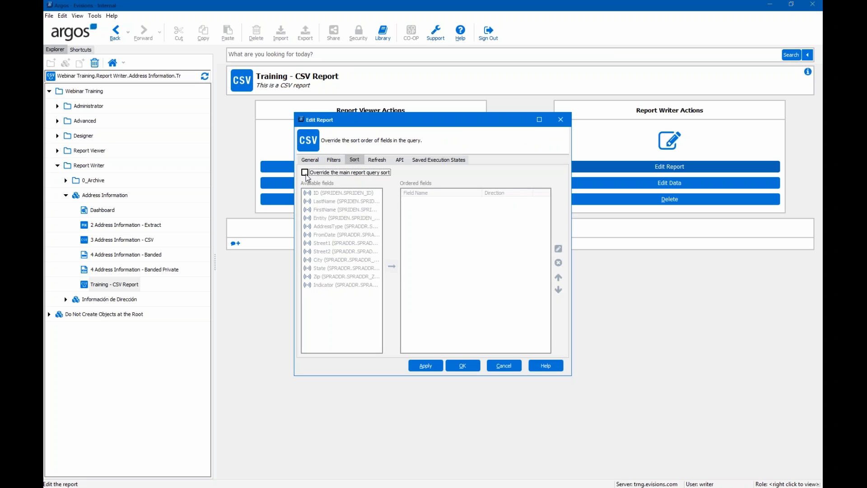
- Override the main query sort to order by State then City ascending, and save
left_click(305, 173)
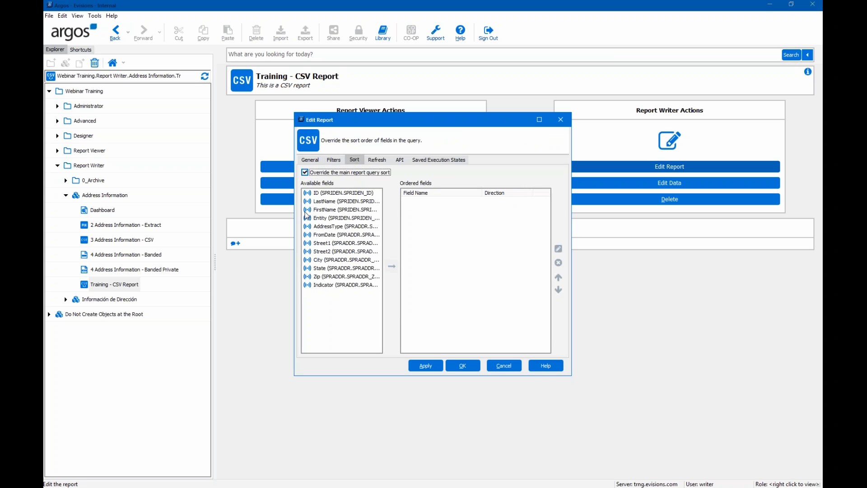
double_click(329, 270)
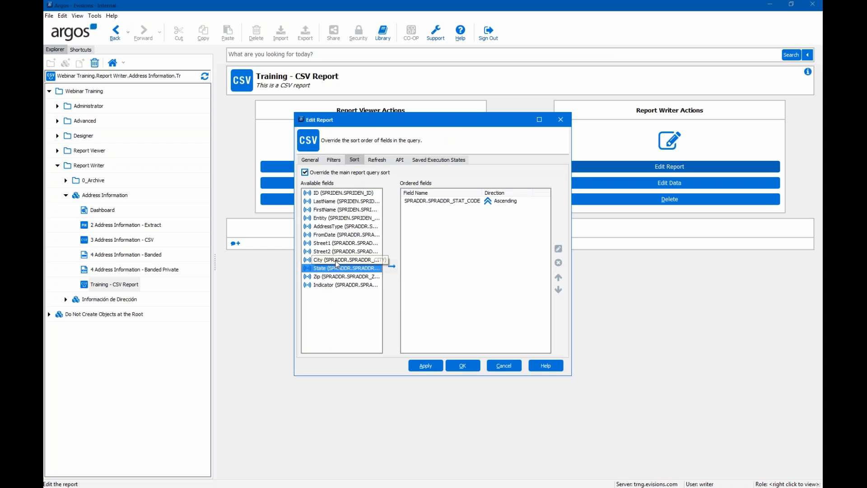
double_click(333, 261)
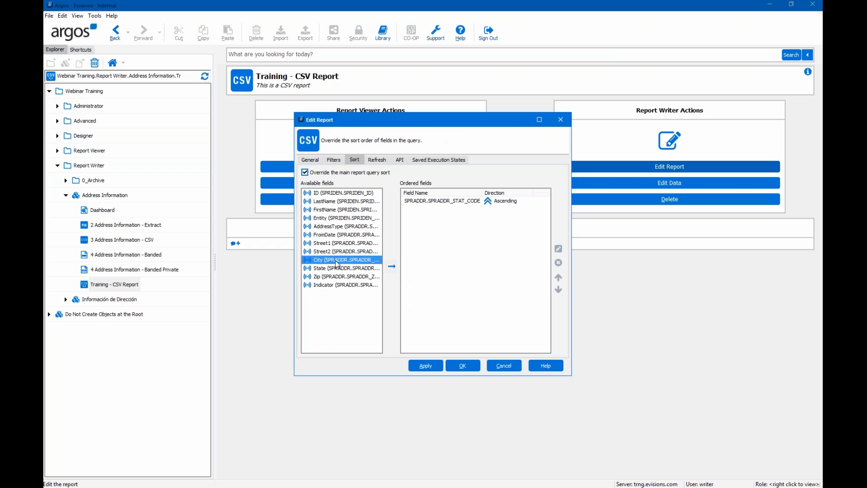
left_click(465, 370)
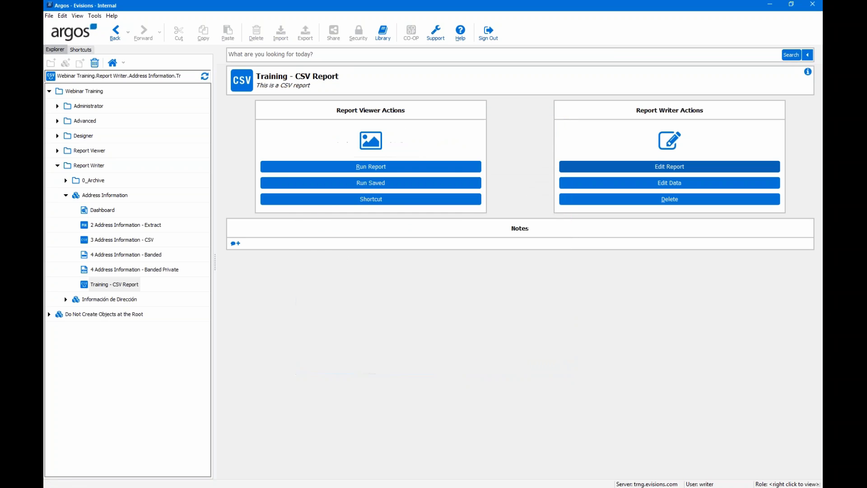
- Run the report for all address types and save the CSV output to Excel
left_click(387, 168)
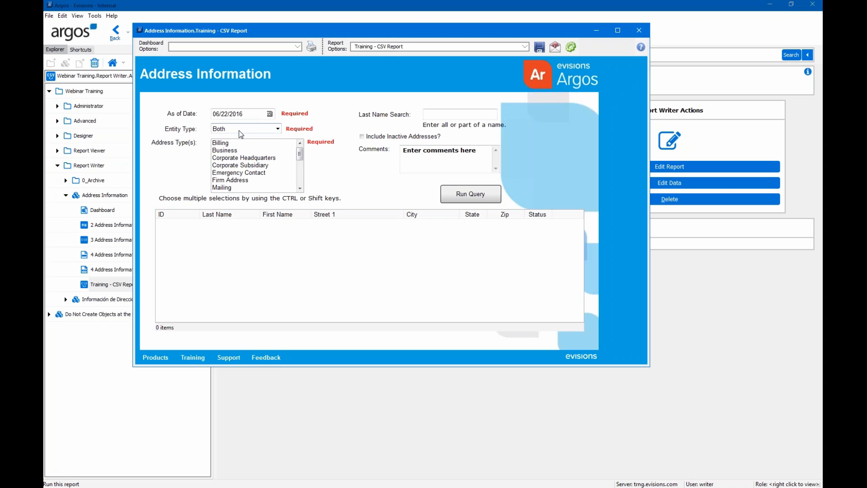
left_click_drag(240, 143, 240, 201)
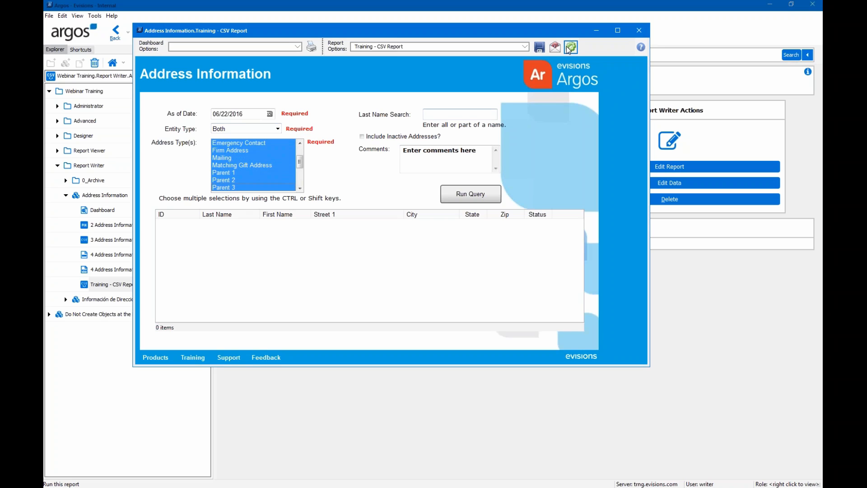
left_click(570, 48)
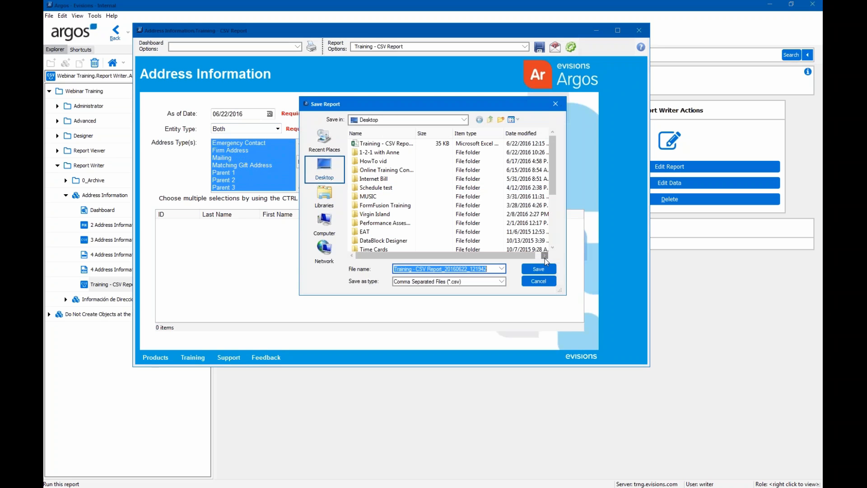
left_click(539, 270)
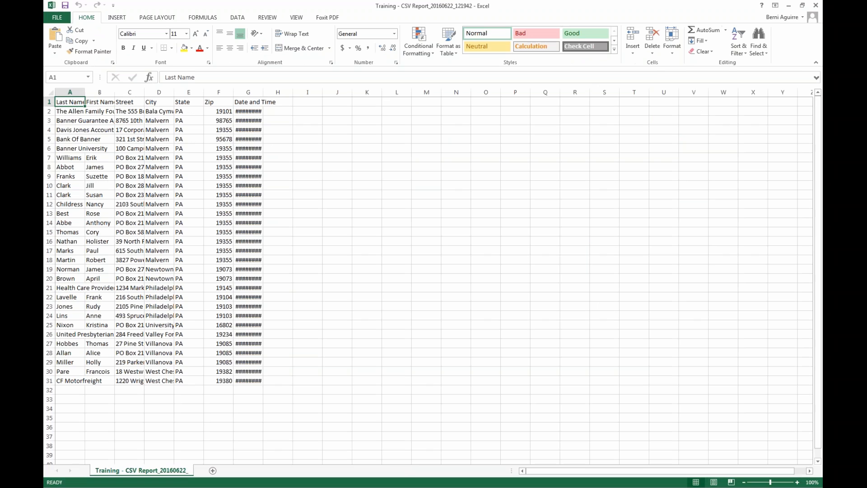
- Auto-fit every column of the exported worksheet in Excel
left_click(51, 93)
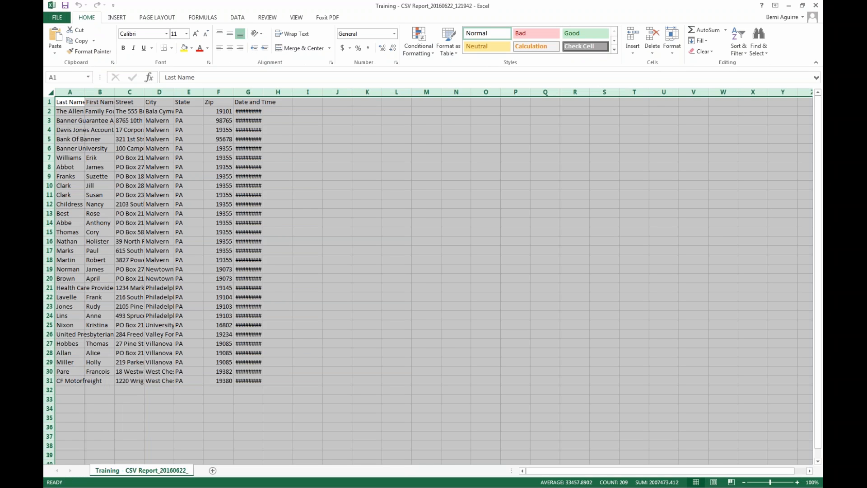
double_click(85, 92)
left_click(511, 166)
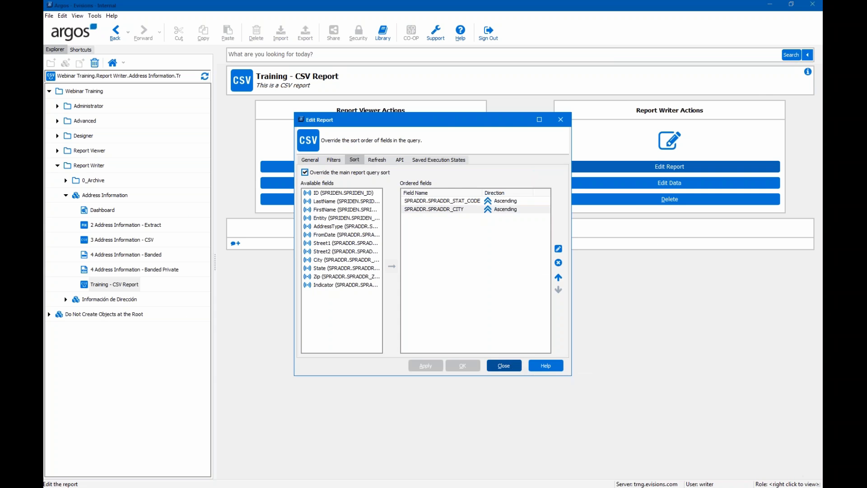
- Rerun the report for all address types and save the new CSV output
left_click(548, 364)
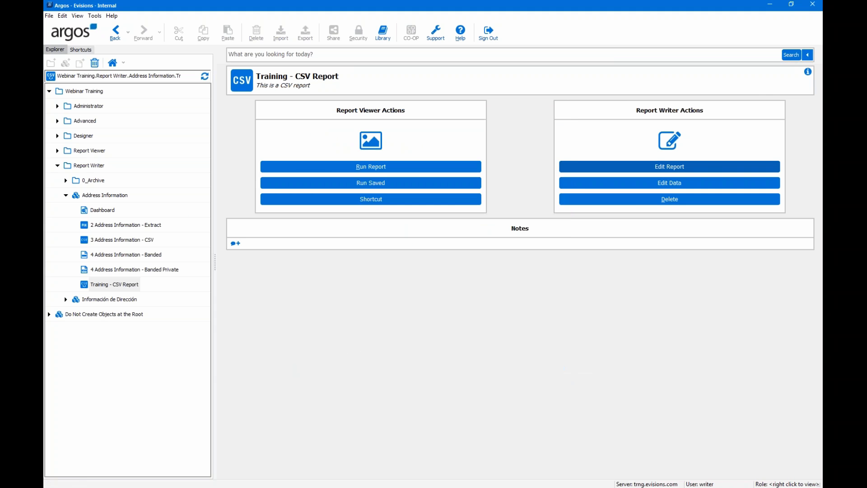
left_click(416, 174)
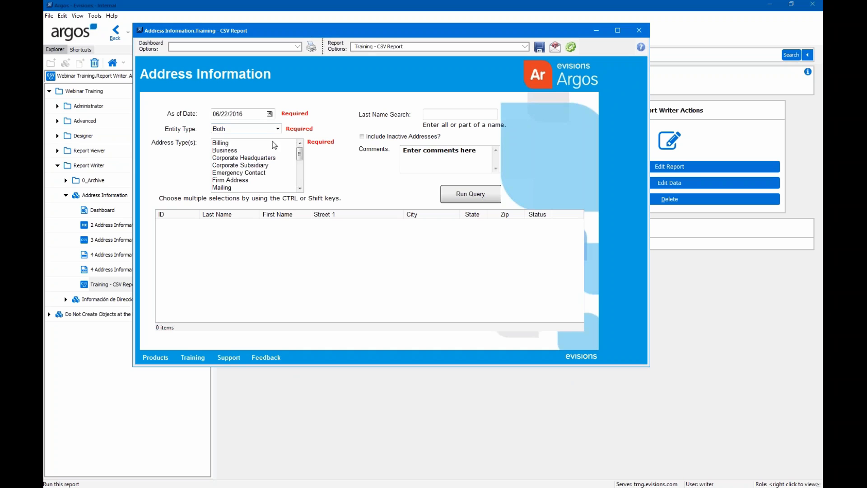
left_click_drag(276, 143, 276, 219)
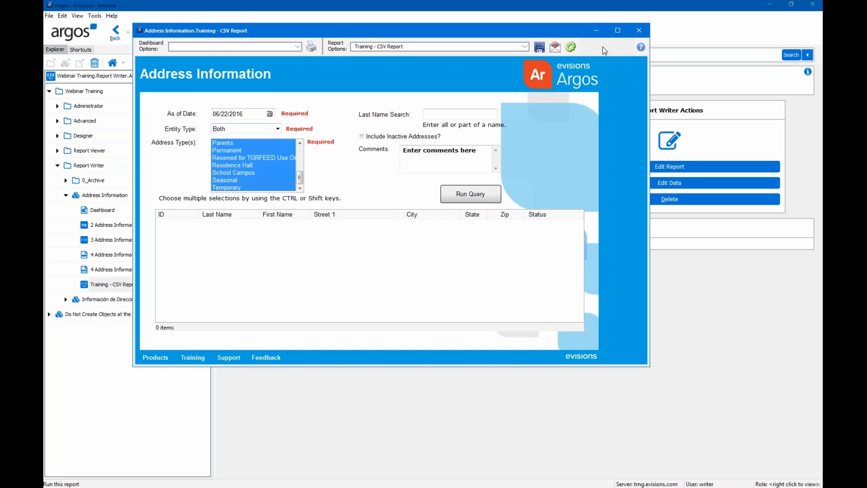
left_click(571, 47)
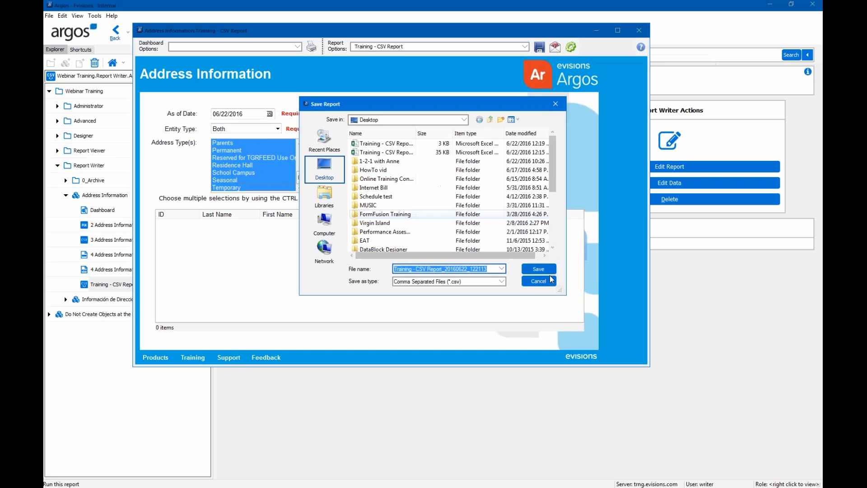
left_click(543, 272)
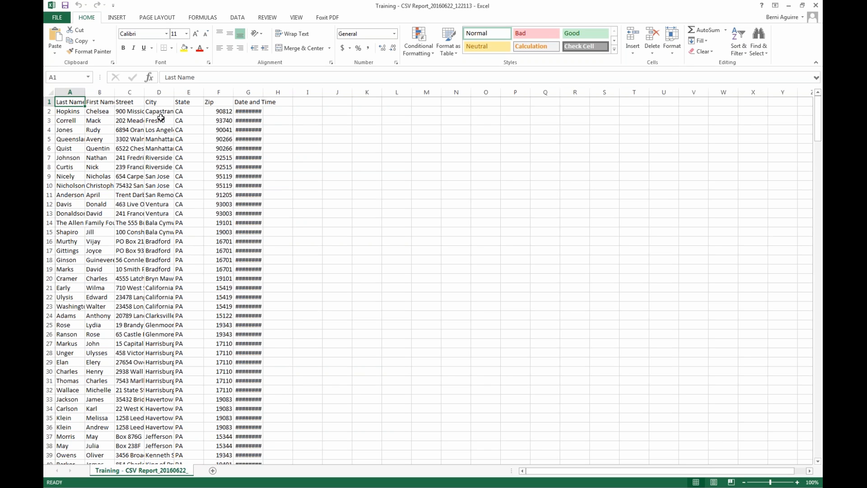
- Select the whole sheet and auto-fit all columns to their contents
left_click(49, 92)
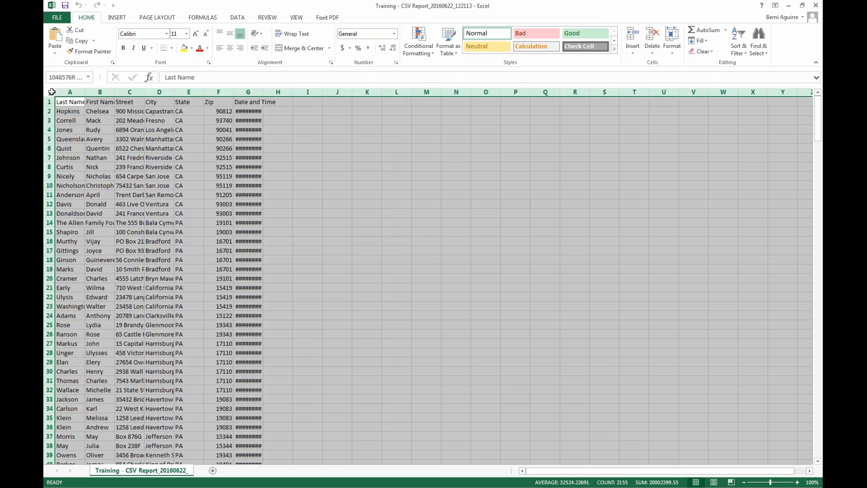
double_click(85, 91)
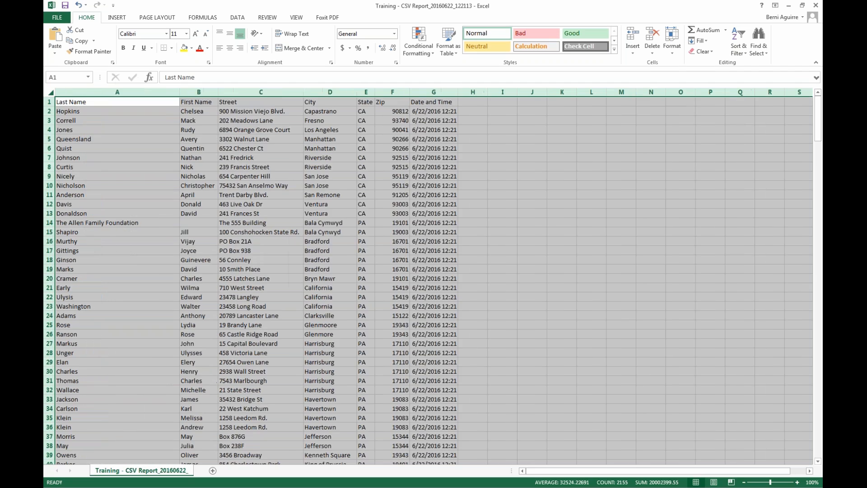
left_click(532, 110)
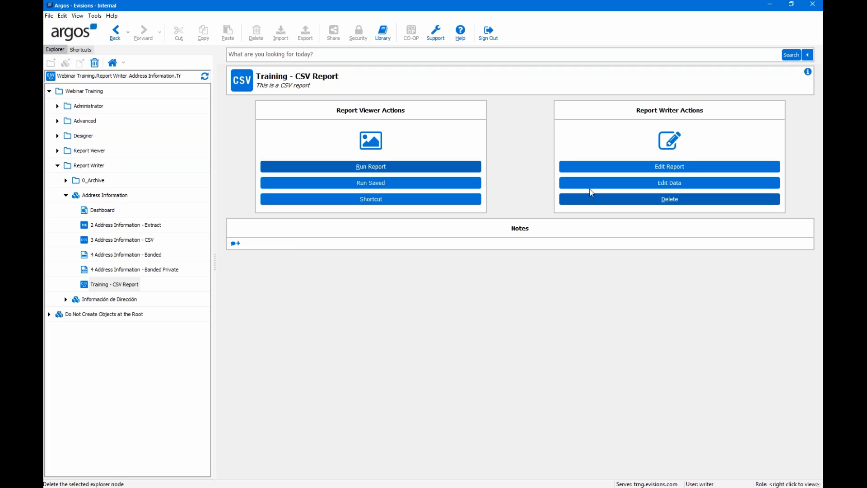
- Start a new Address Information report named 'Training - Extract Report'
left_click(104, 195)
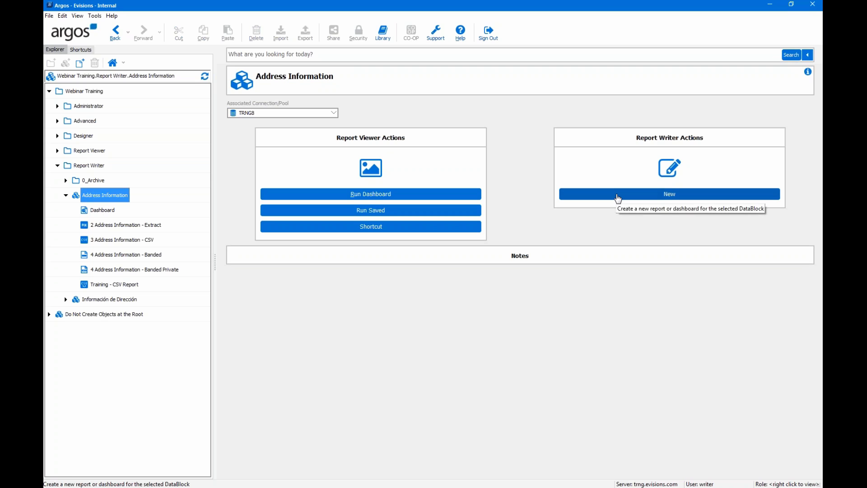
left_click(617, 194)
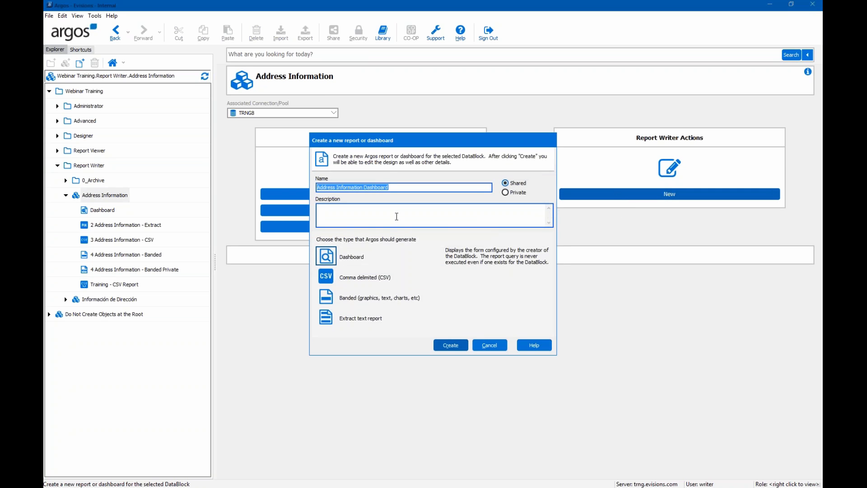
type("Bande")
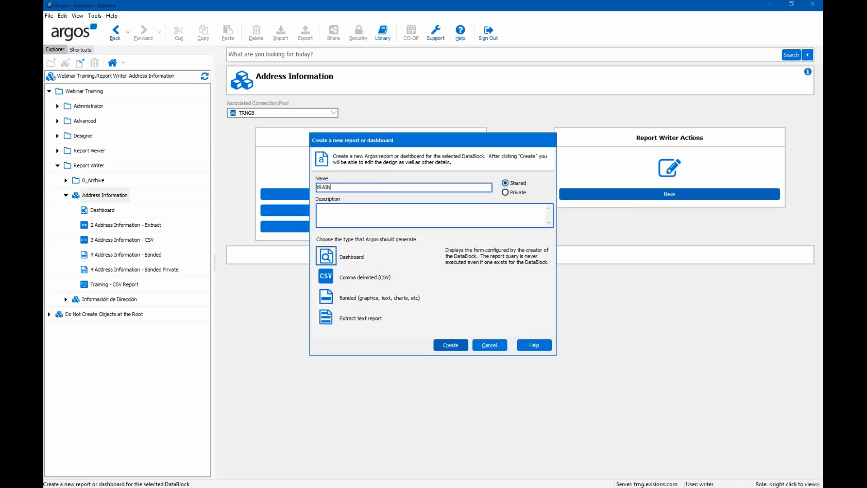
key("BackSpace")
key("BackSpace")
key("BackSpace")
key("BackSpace")
key("BackSpace")
type("Triani")
key("BackSpace")
key("BackSpace")
key("BackSpace")
key("BackSpace")
type("raining - Extract Report")
- Describe it as a fixed width extract report and create it as an extract text report
left_click(436, 206)
type("This is")
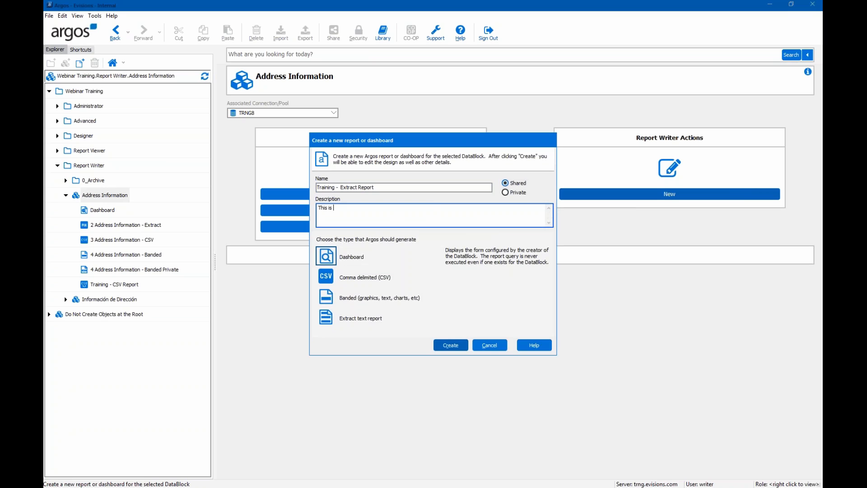
type(" a fixed width extract report")
left_click(322, 322)
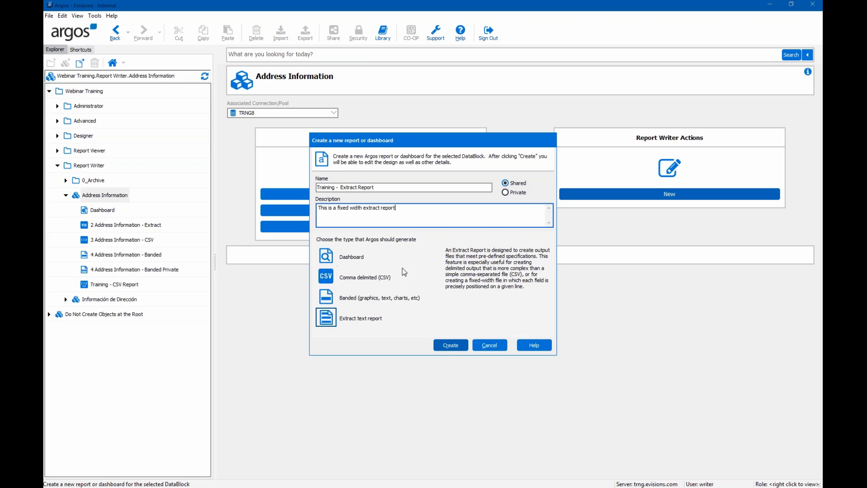
left_click(451, 346)
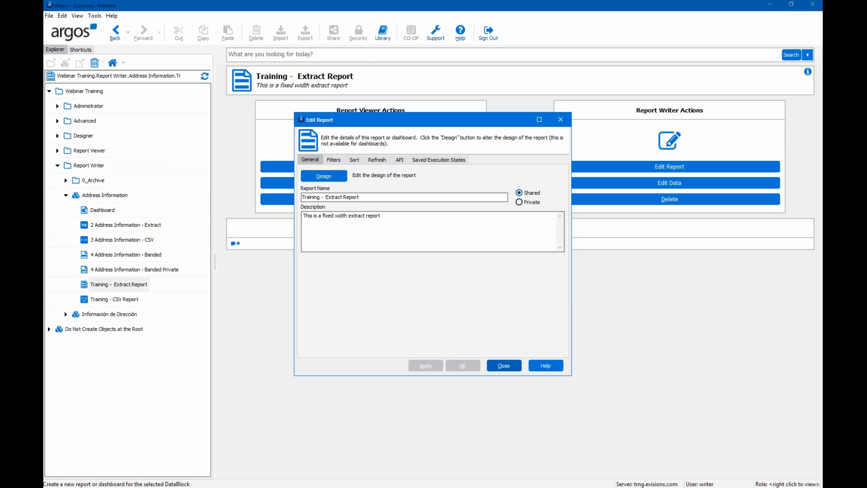
- Open the Design editor and expand the ArgosData (main) and parm_DD_entityType fields
left_click(327, 181)
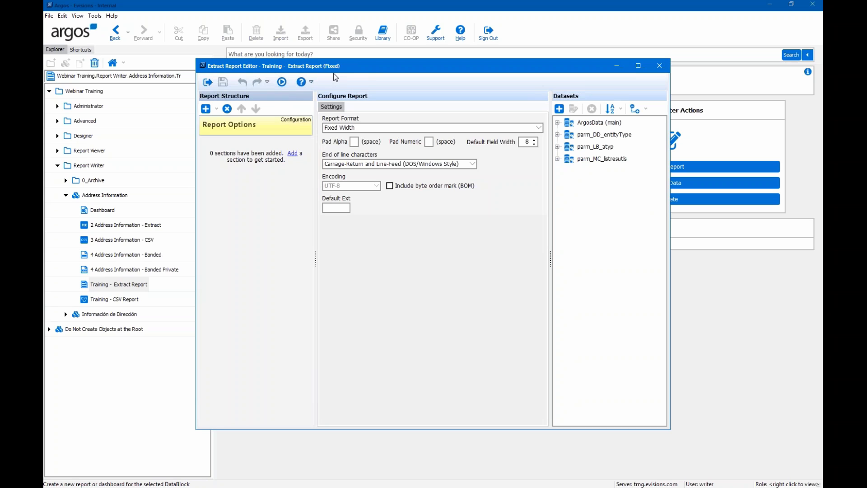
left_click(339, 209)
left_click(558, 123)
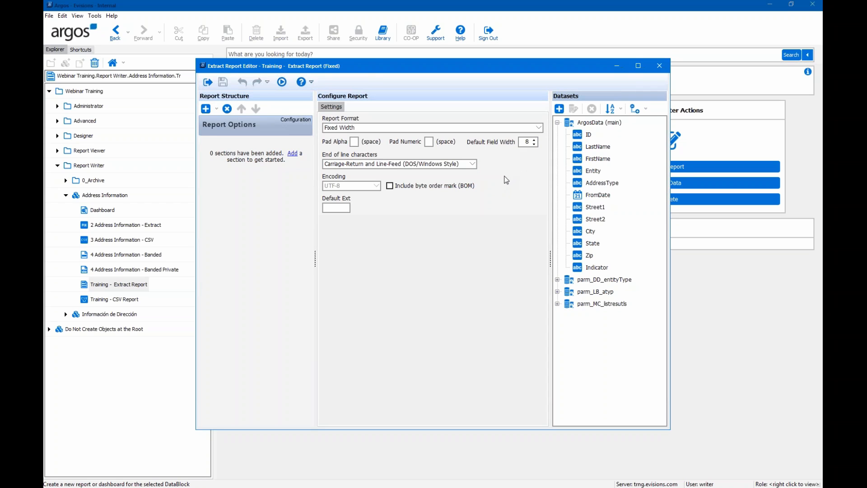
left_click(558, 280)
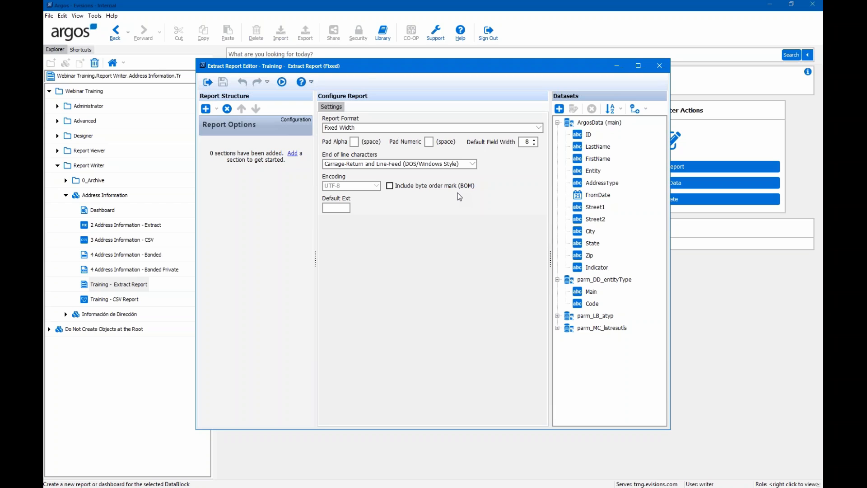
- Switch the extract report format from Fixed Width to Delimited, accepting the warning
left_click(389, 186)
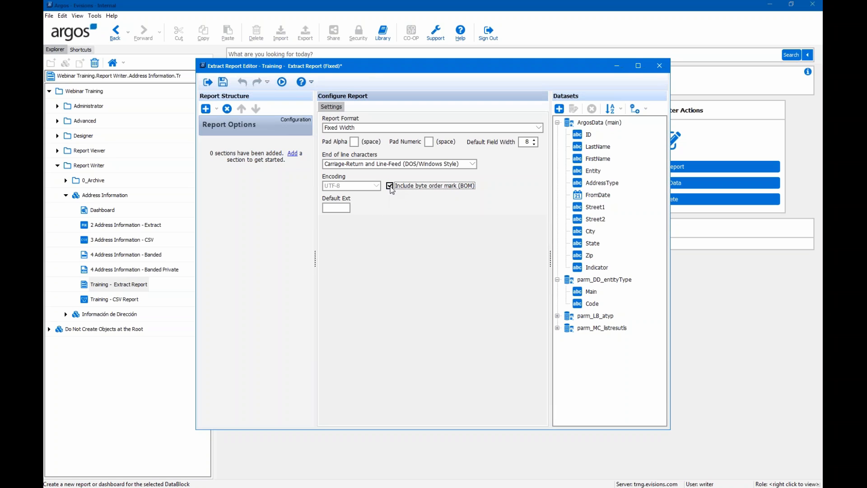
left_click(390, 186)
left_click(390, 130)
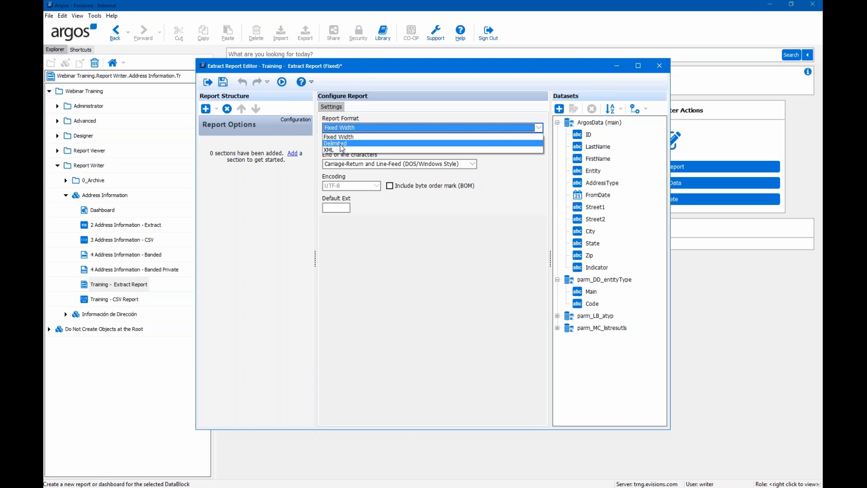
left_click(342, 144)
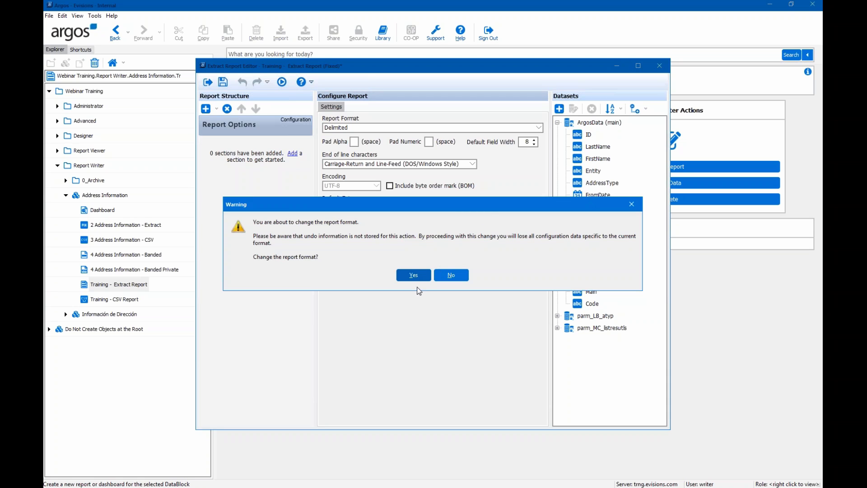
left_click(411, 276)
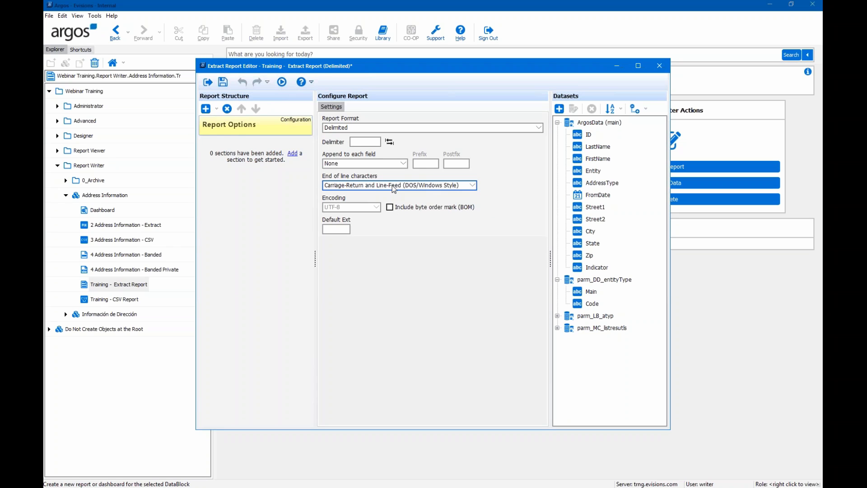
- Inspect the delimiter, then set the report format back to Fixed Width and confirm
left_click(374, 141)
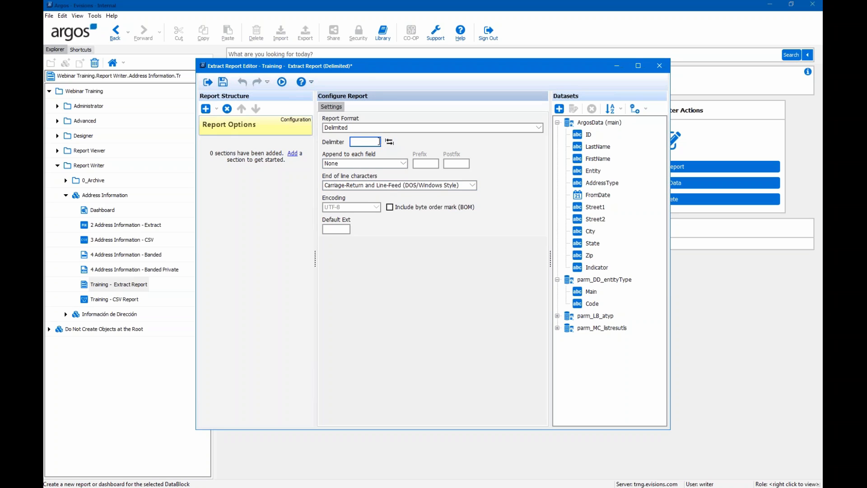
left_click_drag(373, 141, 341, 140)
left_click(512, 129)
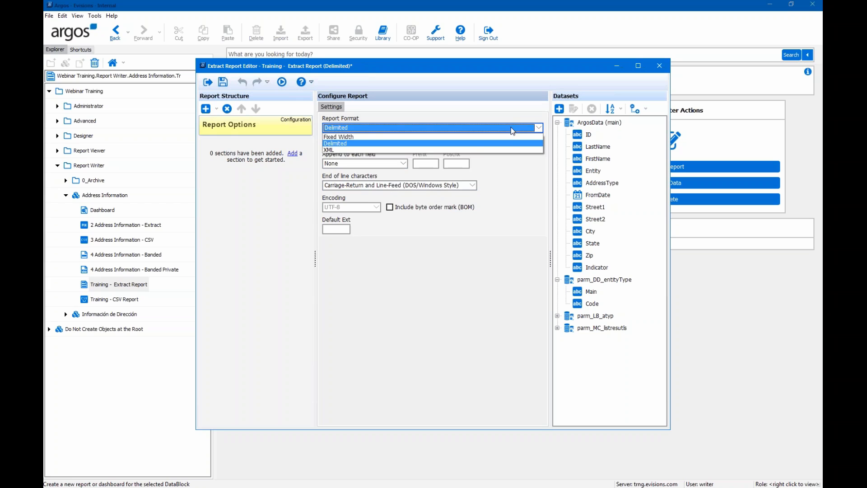
left_click(342, 138)
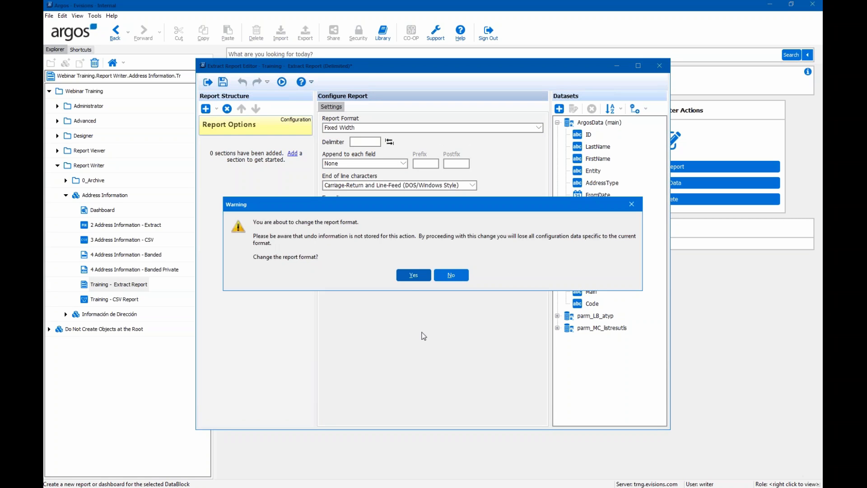
left_click(415, 278)
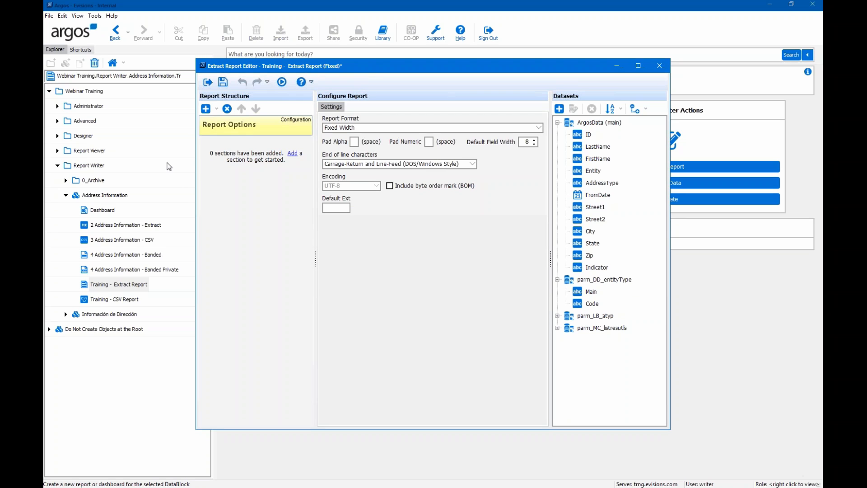
- Add a Title section to the report and view its empty field list
left_click(217, 110)
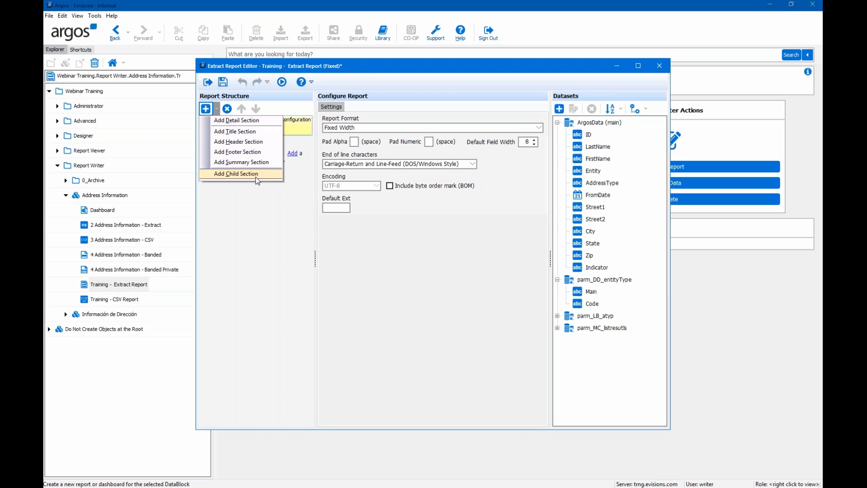
left_click(239, 132)
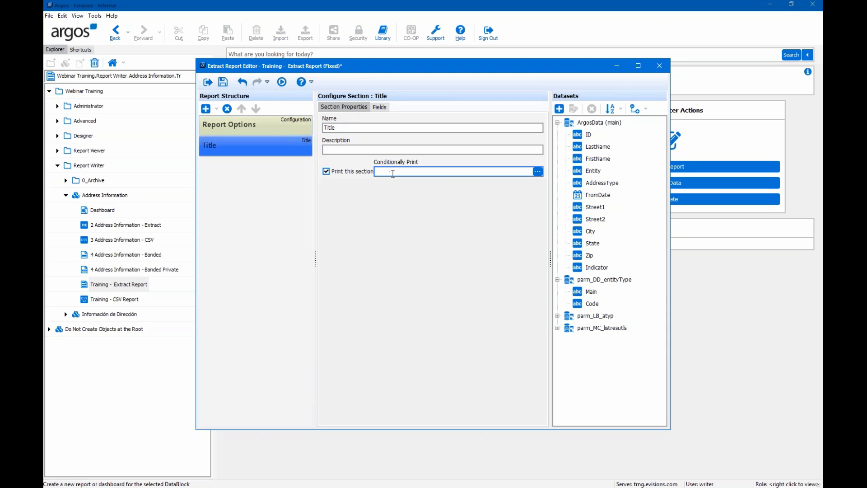
left_click(379, 111)
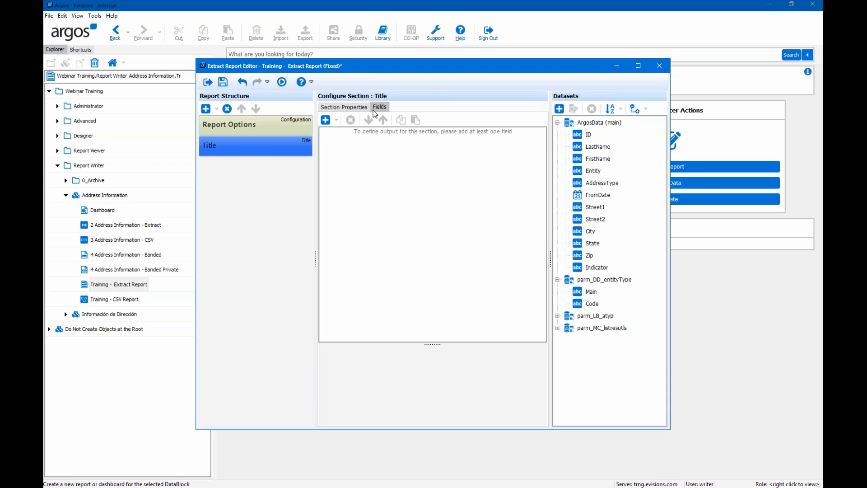
- Add an empty Constant field to the Title section, width 8 at positions 1–8
left_click(336, 121)
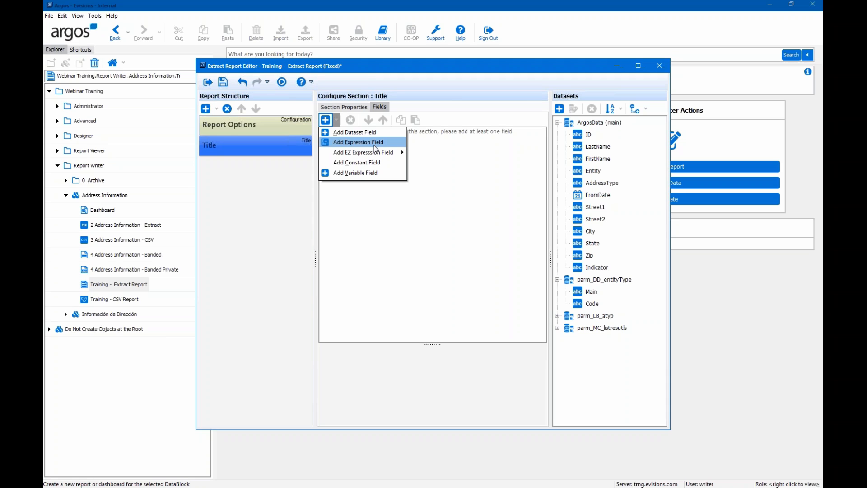
mouse_move(376, 155)
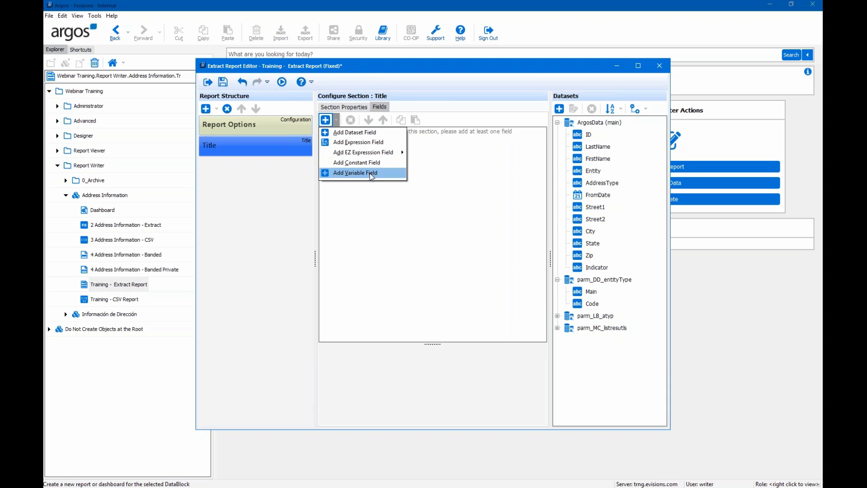
left_click(368, 167)
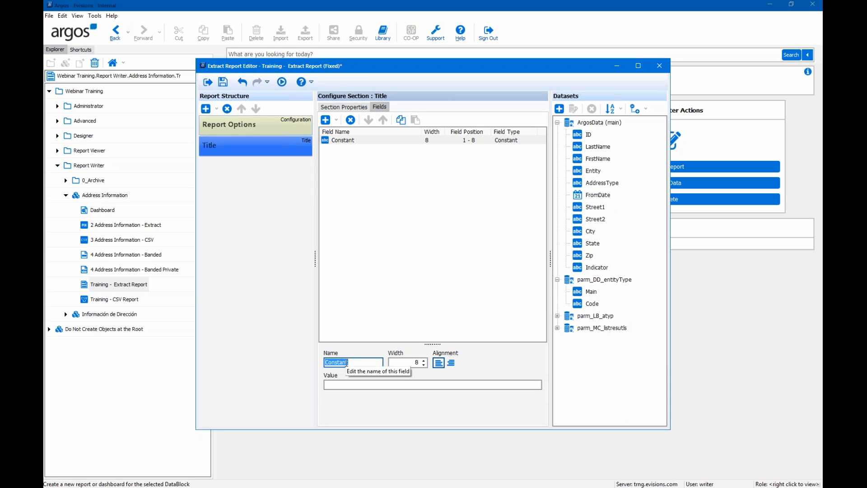
- Name the Title constant School, with value 'Evisions University' and width 45
type("School")
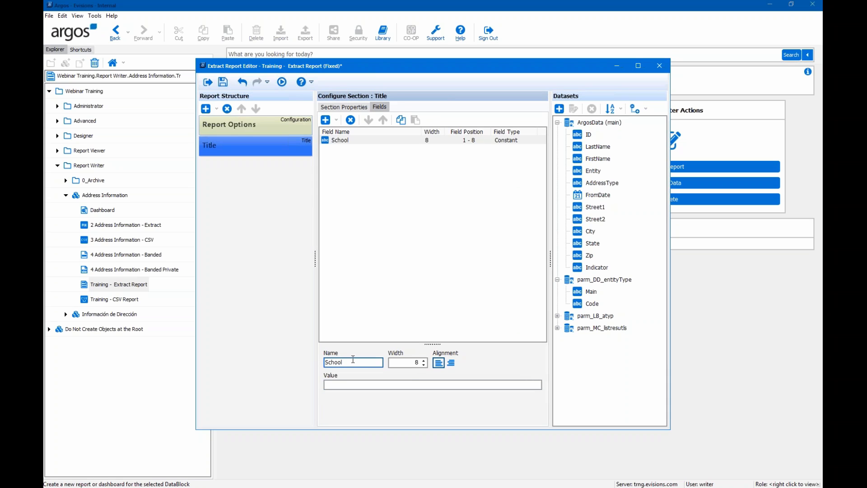
left_click(411, 363)
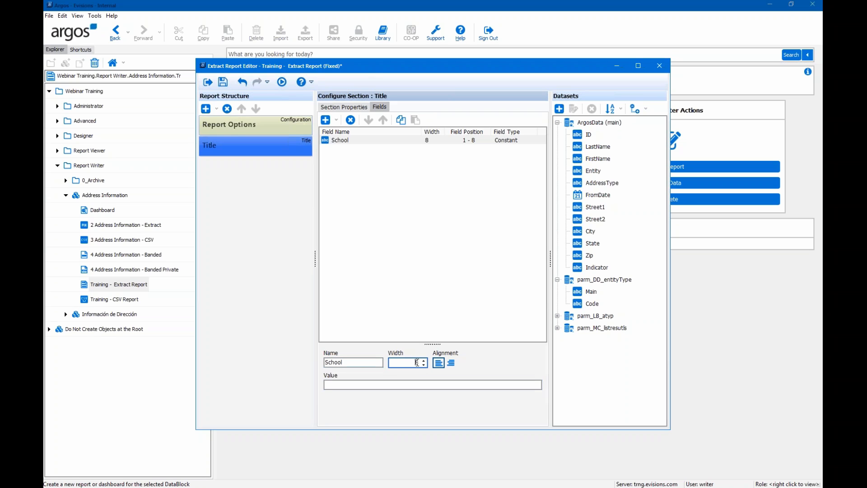
type("45")
key("Tab")
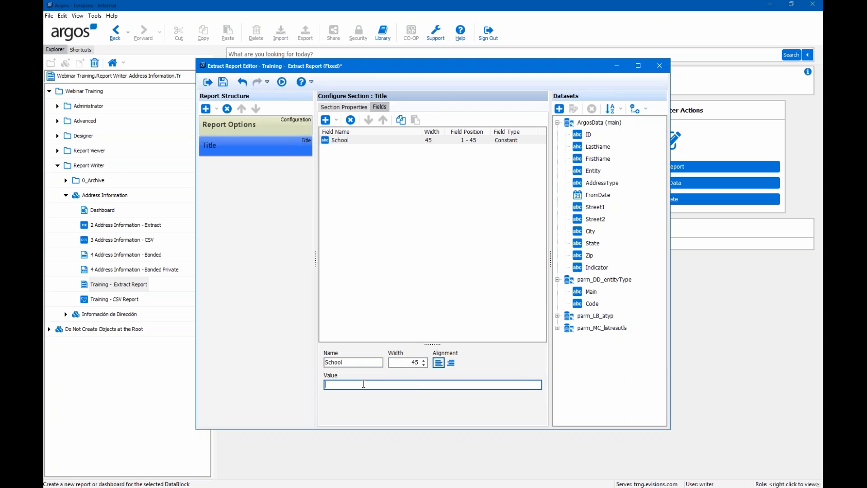
type("Evisions")
type("University")
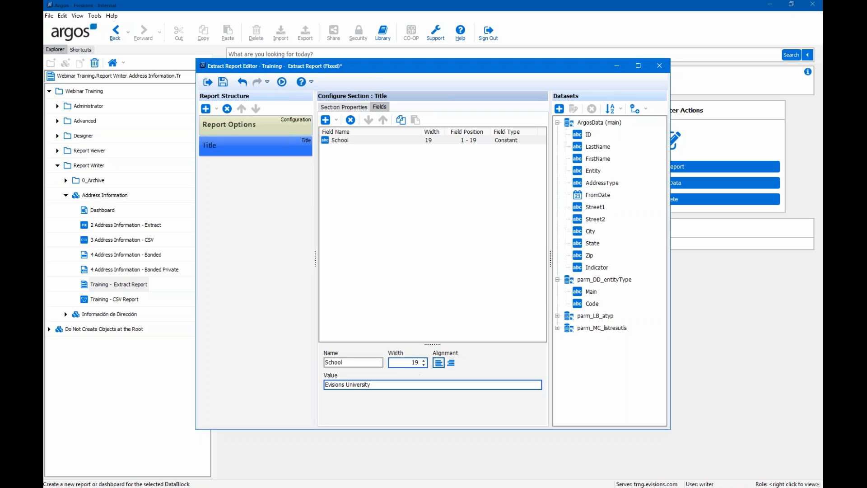
left_click(413, 362)
type("45")
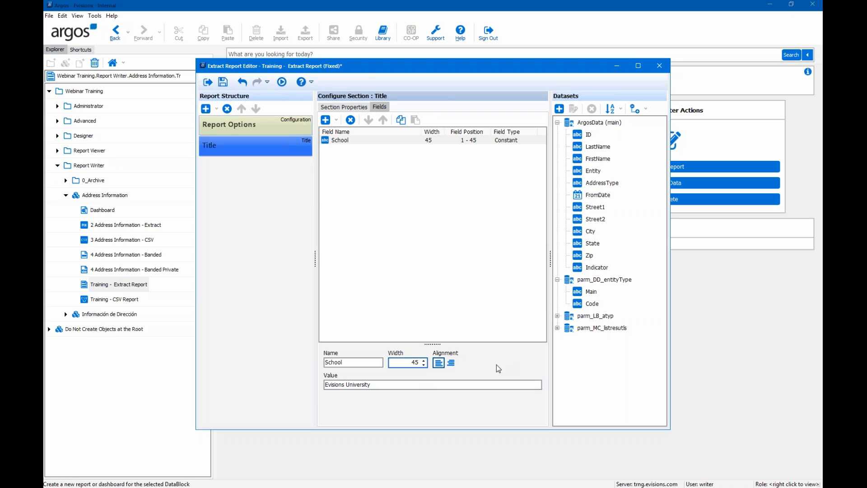
- Add a second Title constant named Contact Email, holding the support e-mail address, width 45
left_click(336, 120)
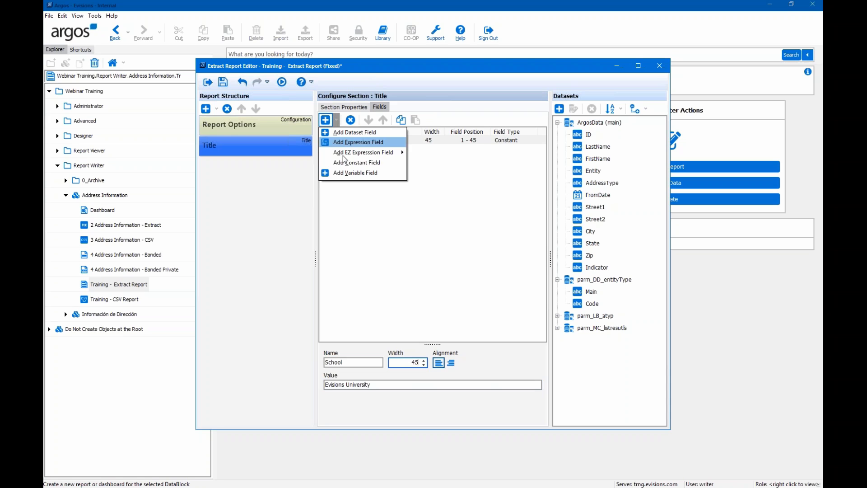
left_click(346, 163)
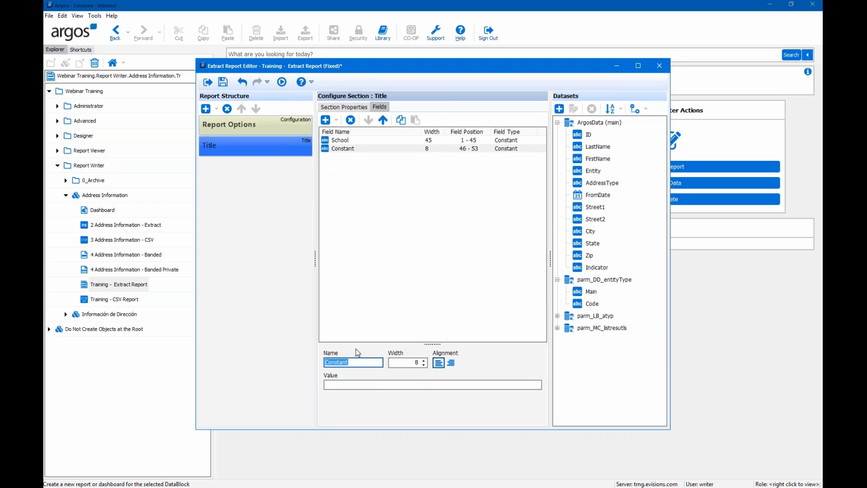
type("Contact Email")
left_click(332, 386)
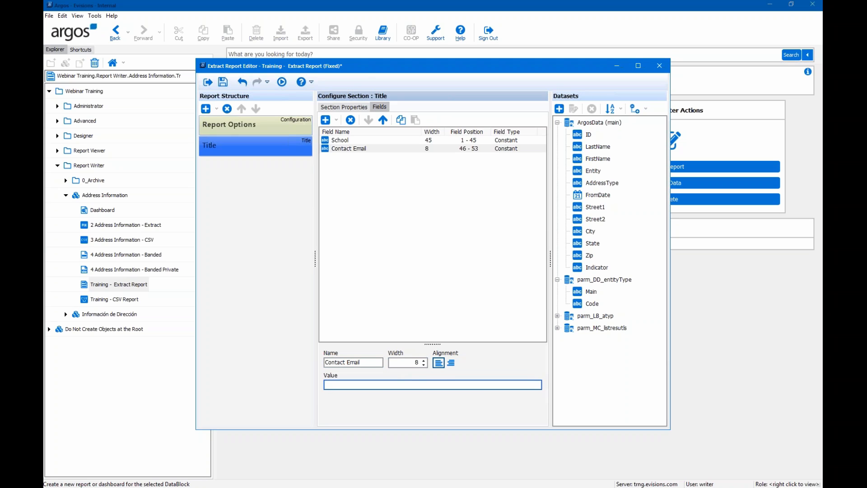
double_click(416, 362)
type("454")
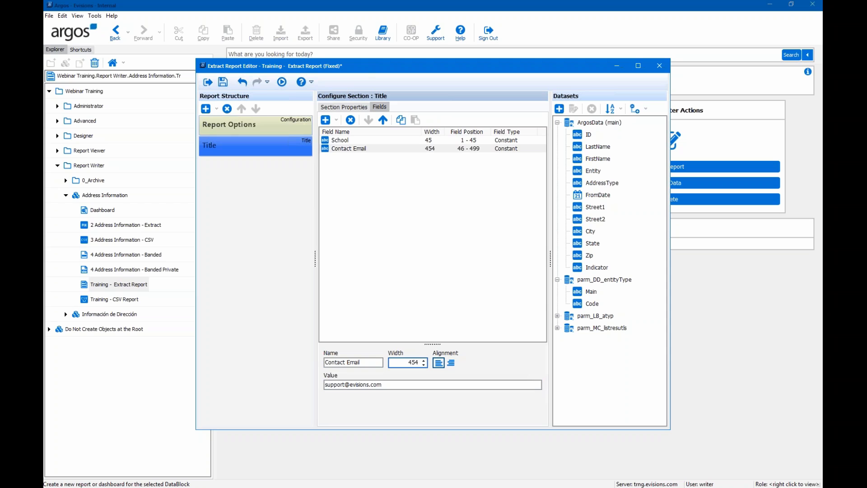
key("BackSpace")
left_click(337, 122)
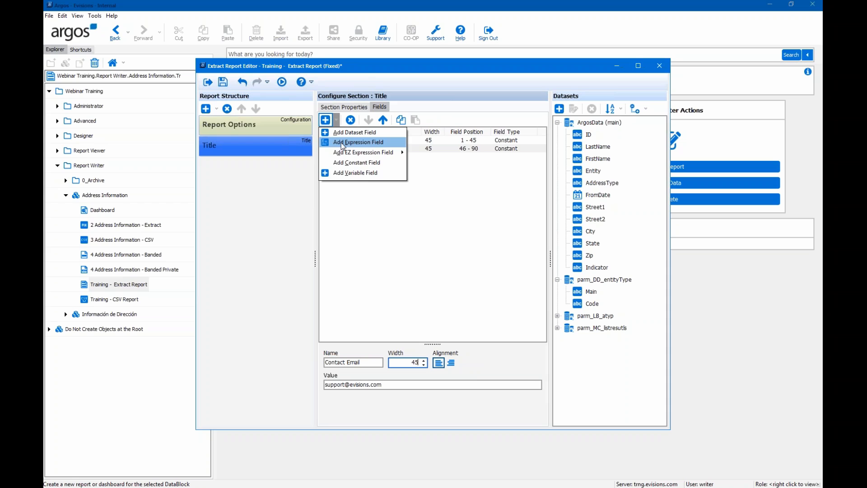
- Add an Expression field named Report Run Date with width 10 to Title
left_click(342, 142)
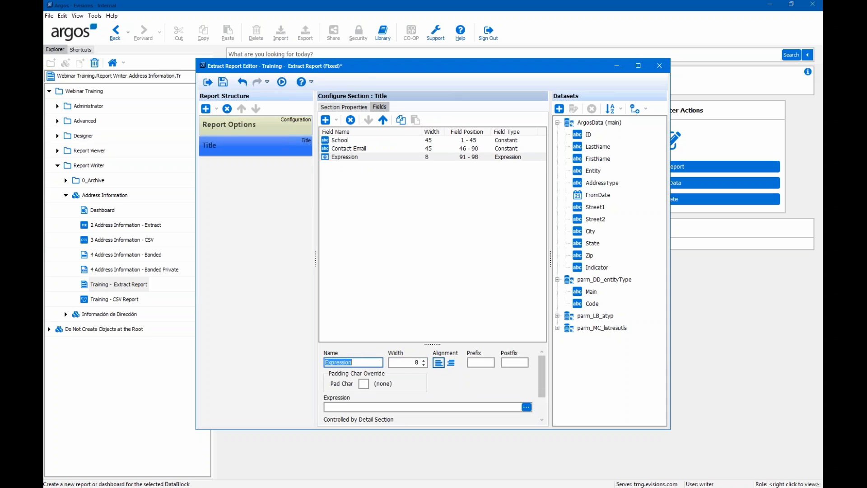
type("Report Run Date")
key("Tab")
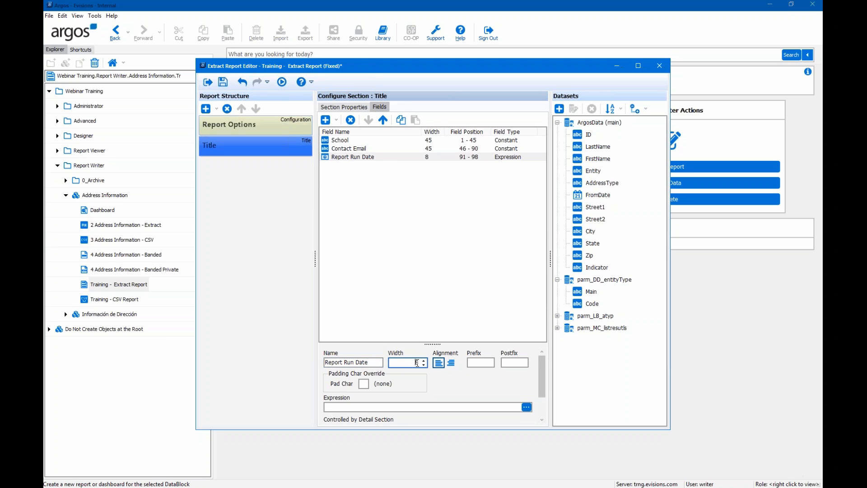
type("10")
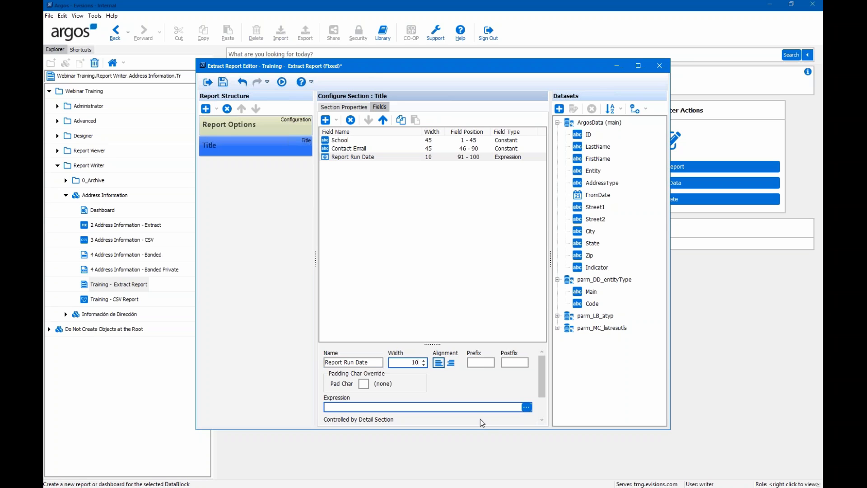
- Set the Report Run Date expression to the Date & Time function Now()
left_click(527, 407)
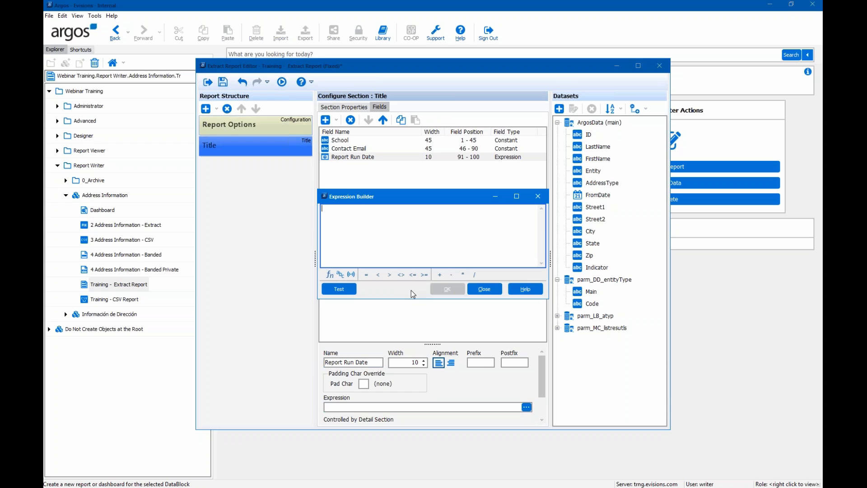
left_click(329, 274)
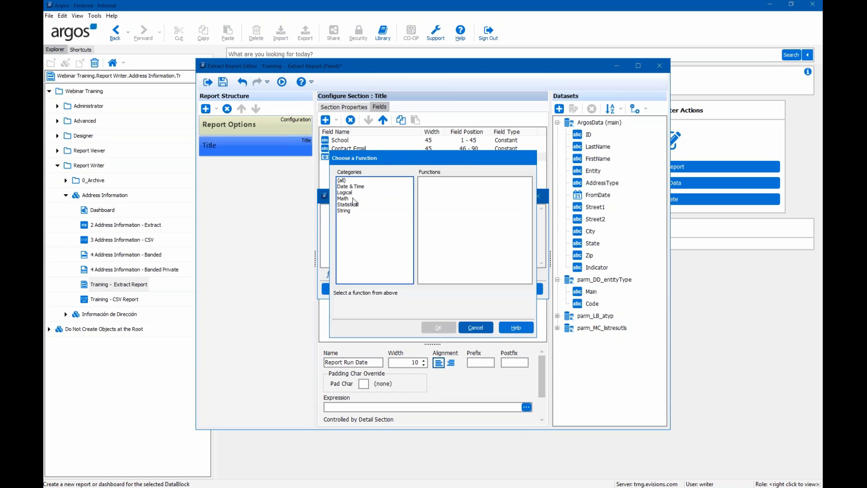
left_click(351, 187)
scroll(462, 204, "down", 5)
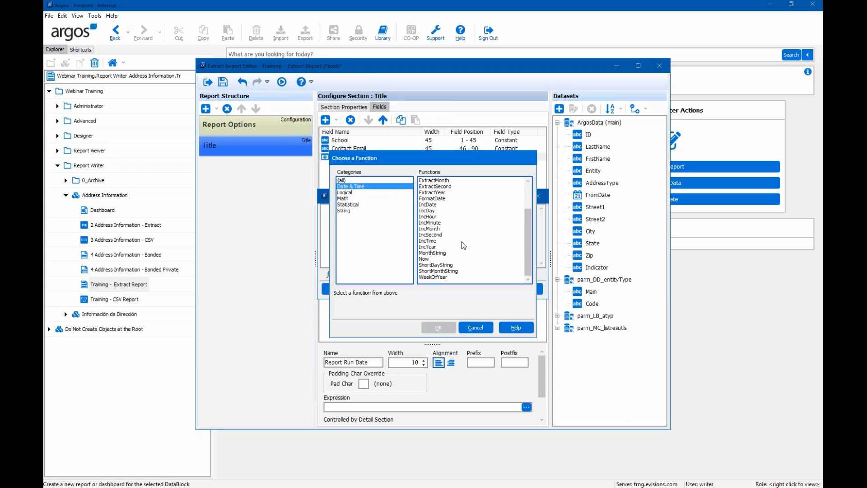
left_click(424, 259)
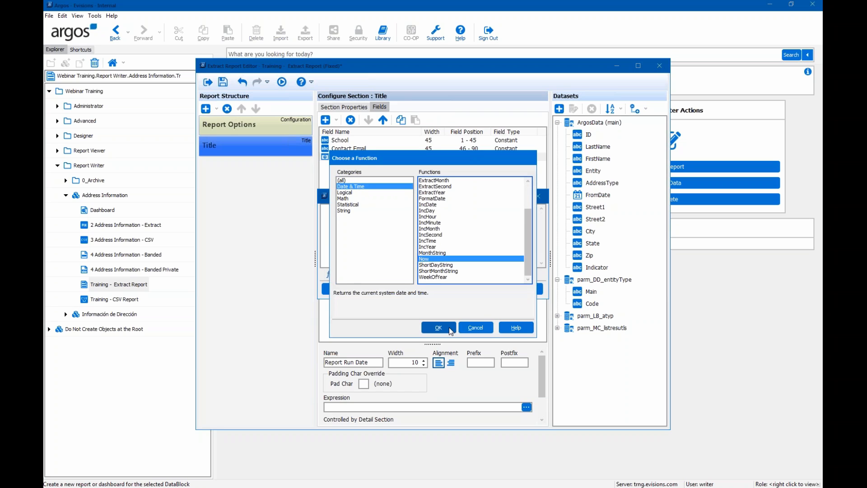
left_click(449, 327)
left_click(447, 291)
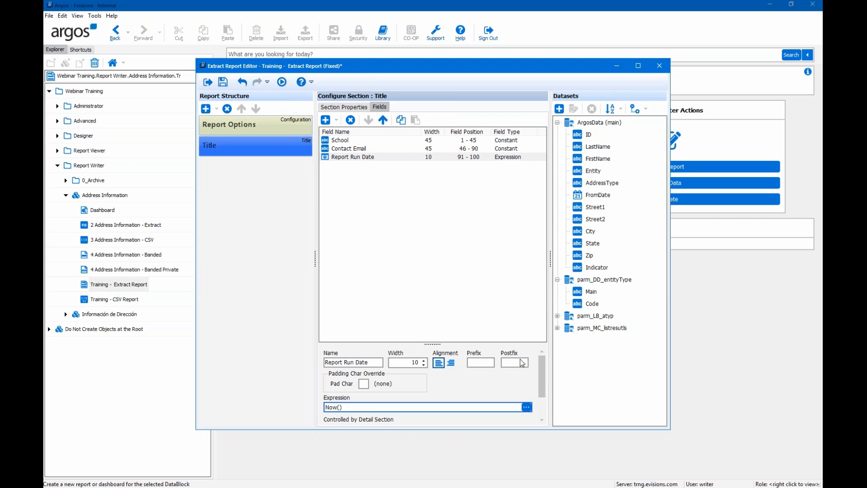
- Apply the mm/dd/yyyy formatting mask to the Report Run Date field
left_click_drag(538, 373, 540, 403)
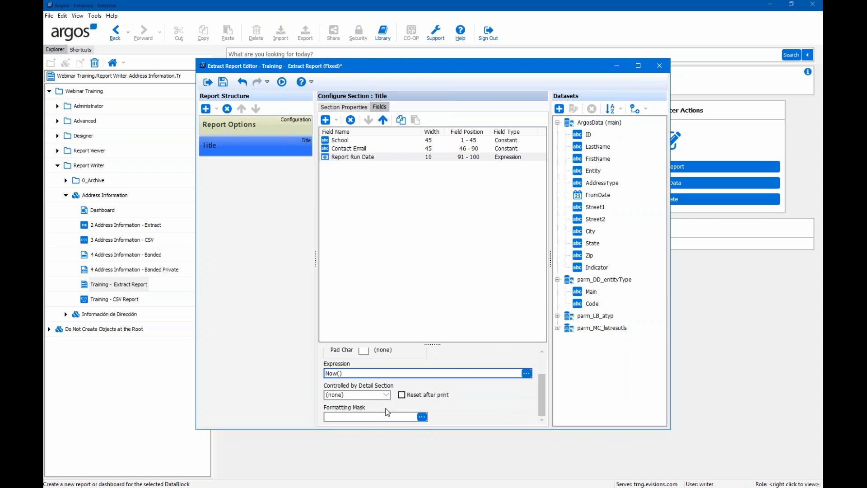
left_click(423, 417)
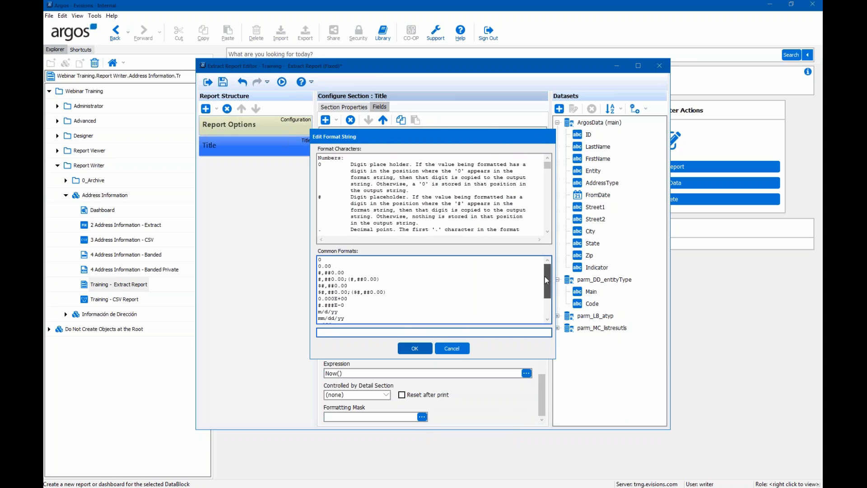
left_click_drag(547, 276, 544, 292)
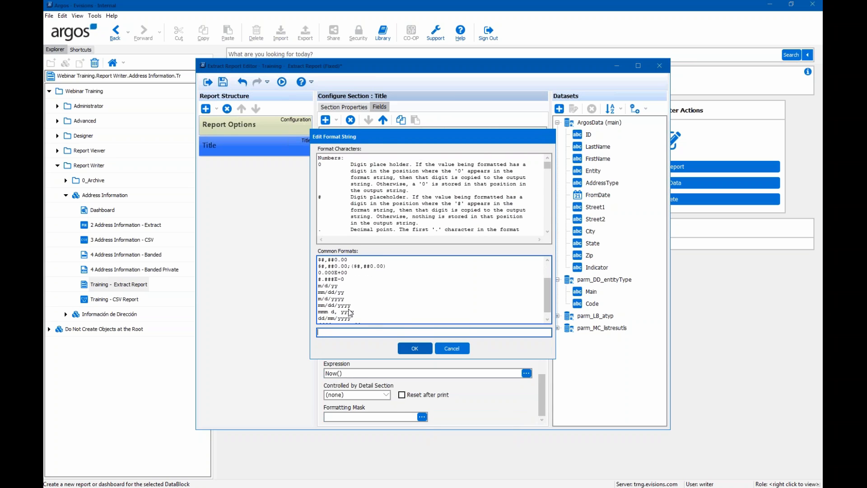
left_click(343, 307)
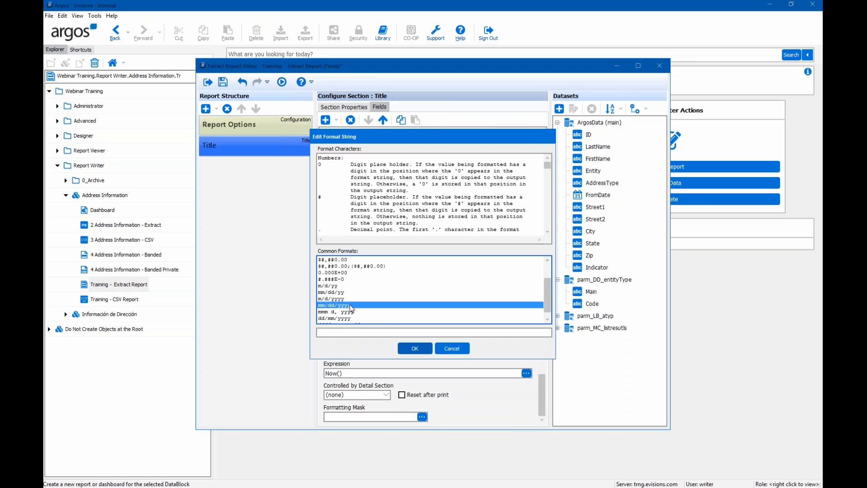
double_click(351, 306)
left_click(414, 348)
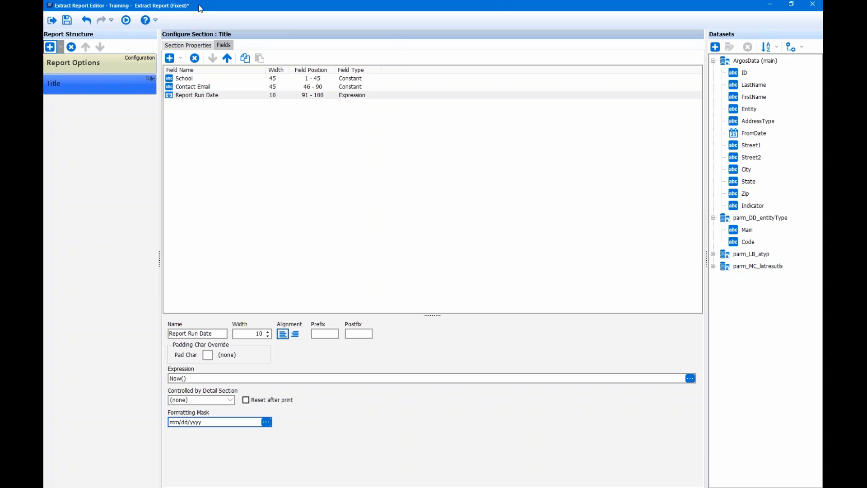
left_click_drag(198, 6, 369, 15)
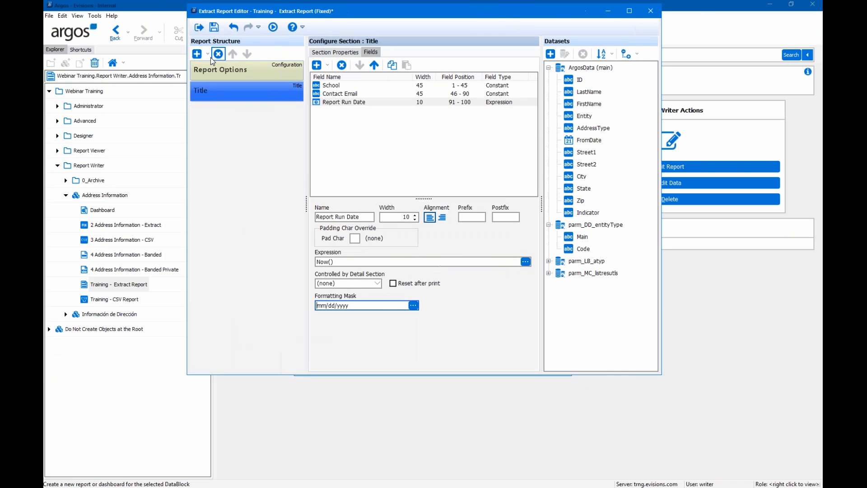
- Add a child section under Title and rename it Comments
left_click(209, 57)
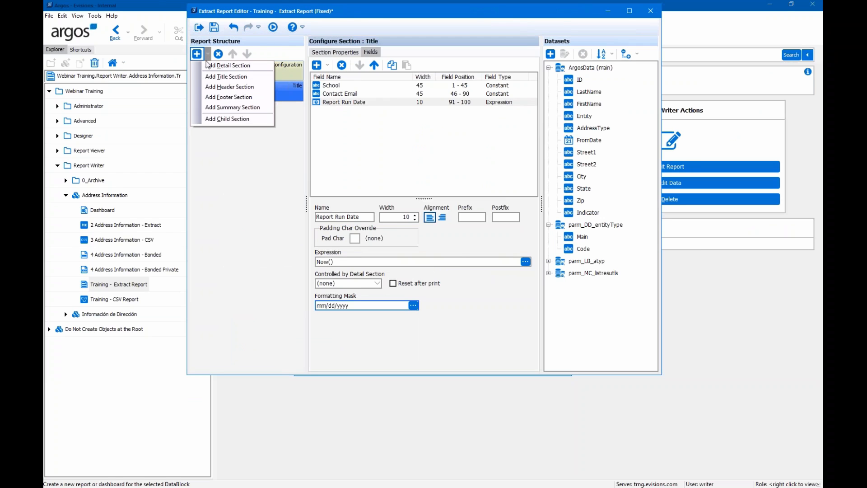
left_click(222, 119)
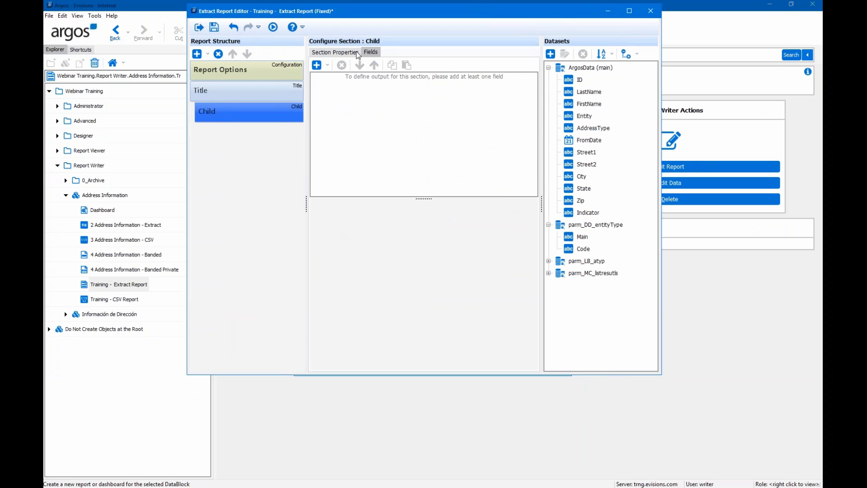
left_click(323, 53)
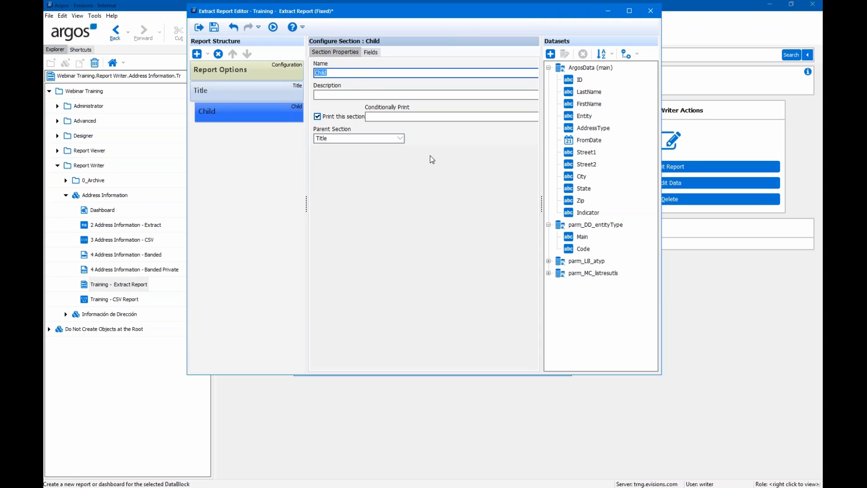
type("Comments")
left_click(370, 52)
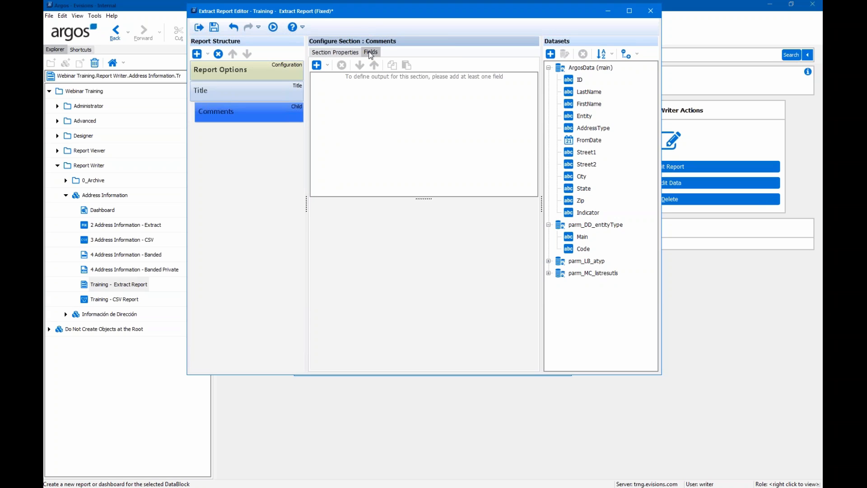
- Add the parm_MM_comments variable as a Comments field with width 100
left_click(327, 66)
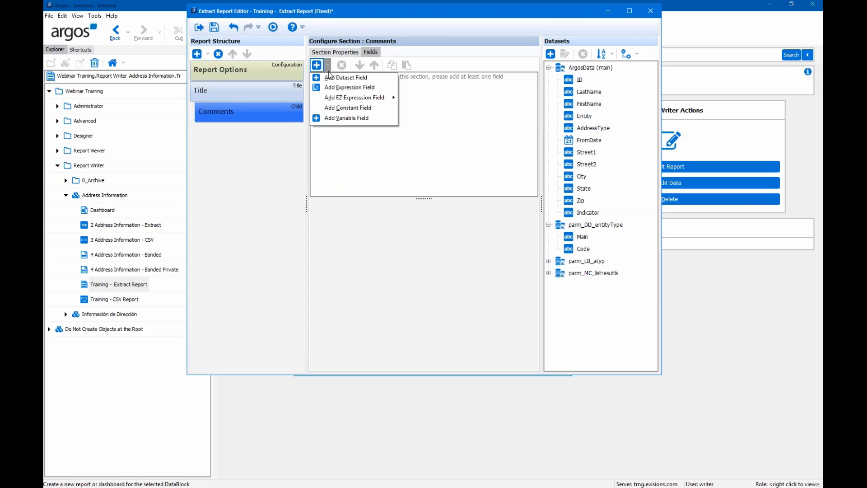
left_click(336, 120)
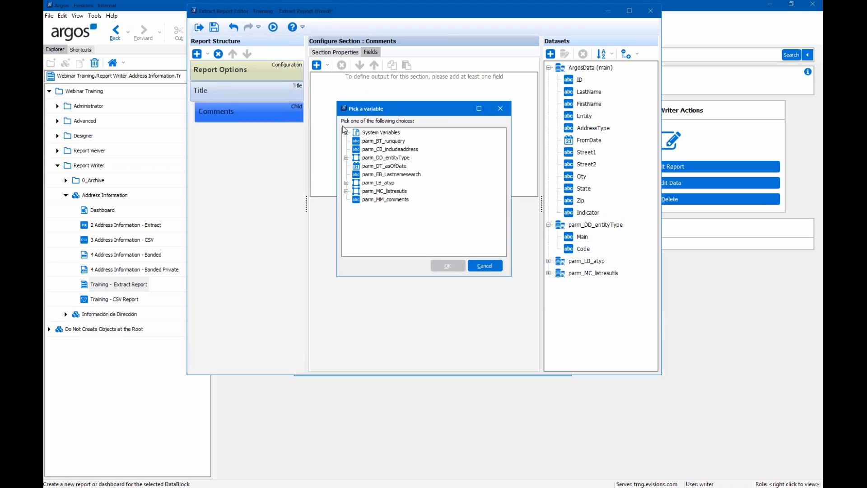
left_click(383, 199)
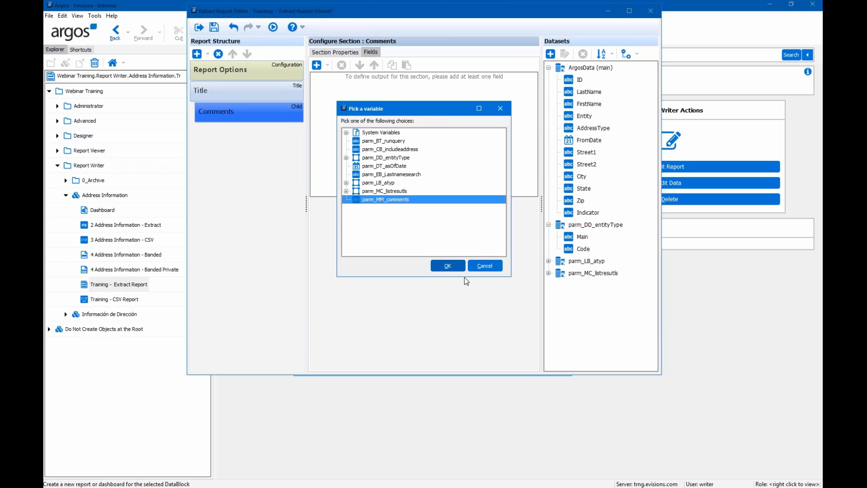
left_click(449, 265)
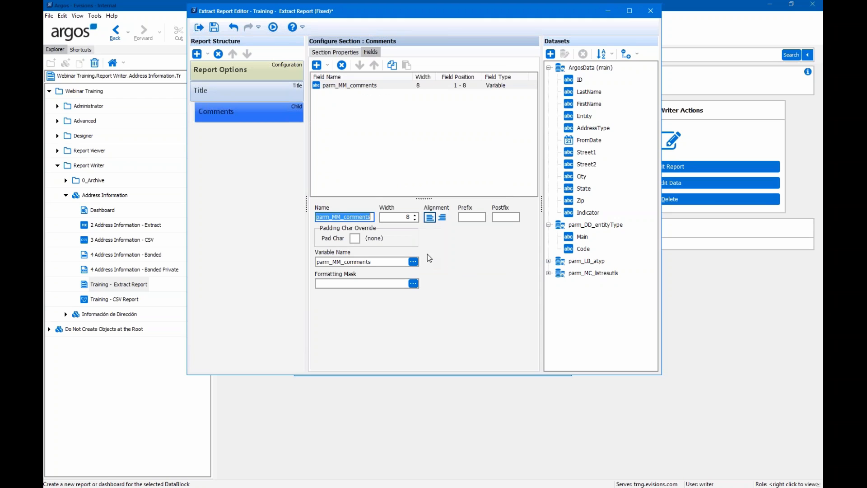
left_click(415, 215)
left_click(415, 215)
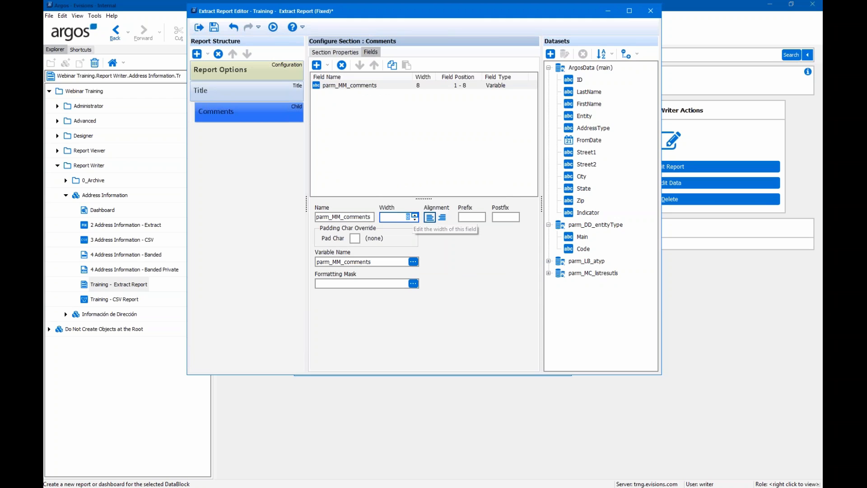
type("00")
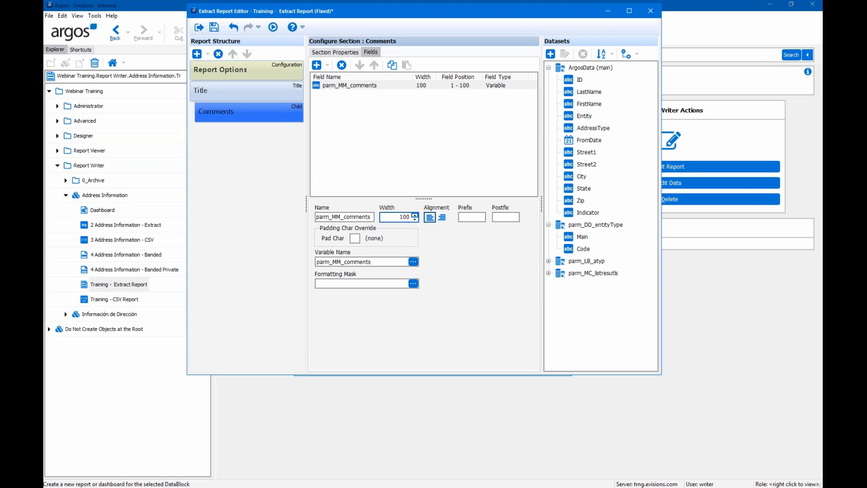
- Add a Detail section below Comments and review its section properties
left_click(197, 54)
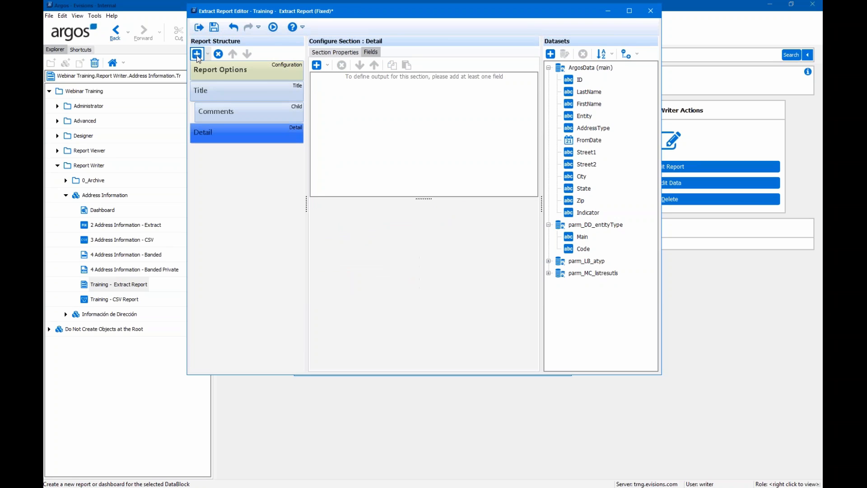
left_click(345, 51)
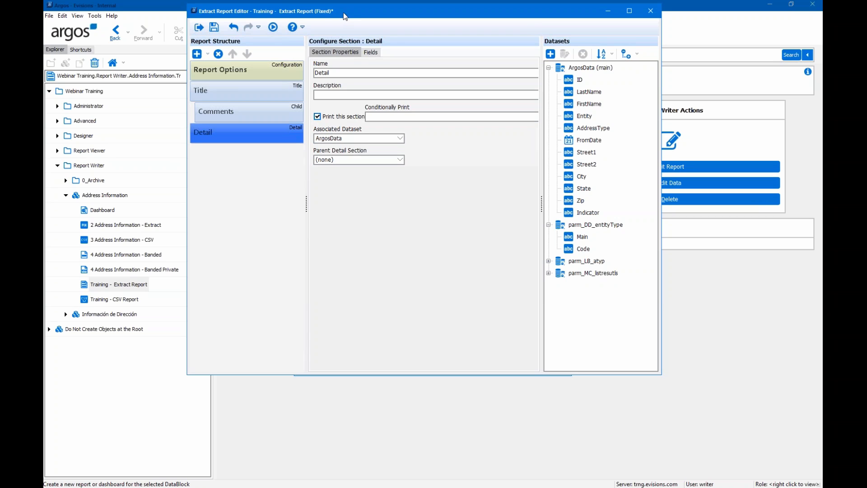
left_click(372, 55)
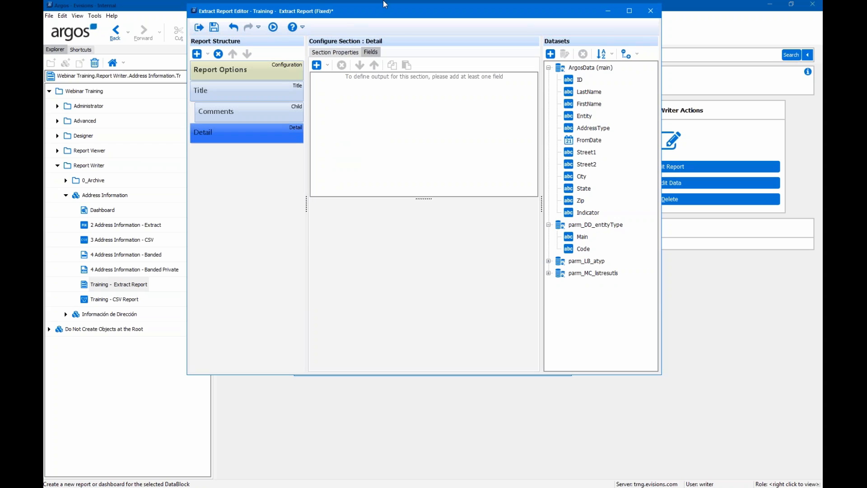
- Add FirstName from the ArgosData dataset to the Detail fields, after abandoning a variable field
left_click(328, 66)
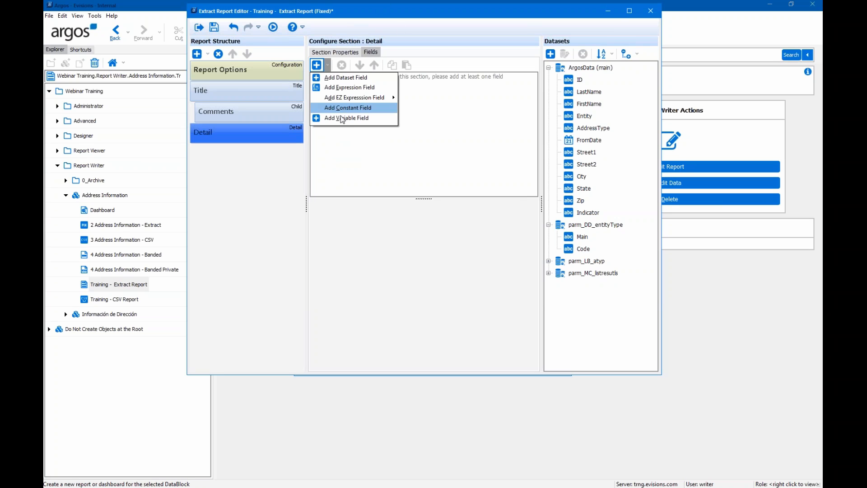
left_click(346, 119)
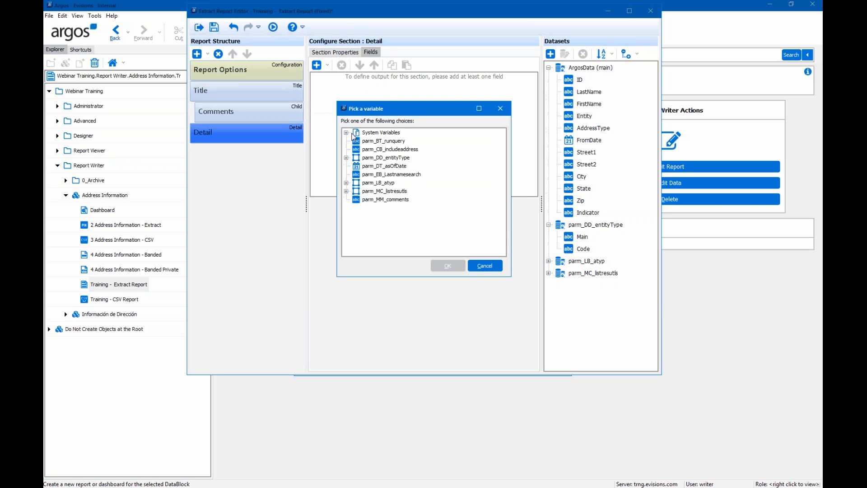
left_click(487, 265)
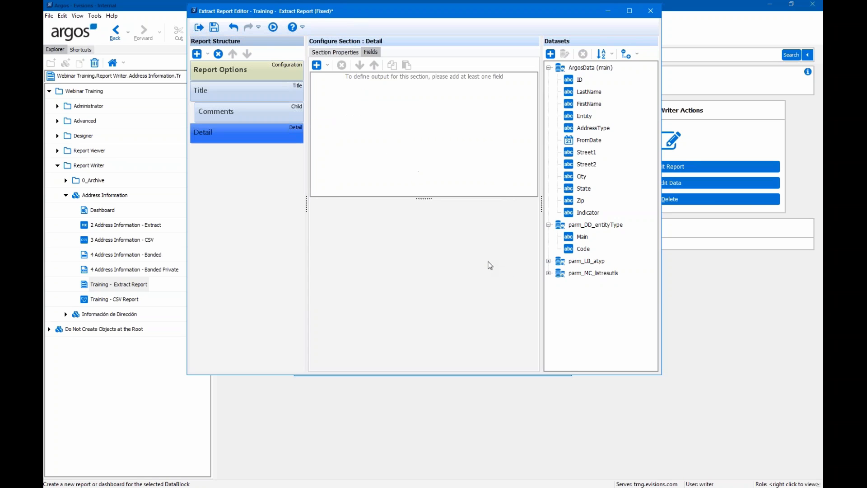
left_click(325, 68)
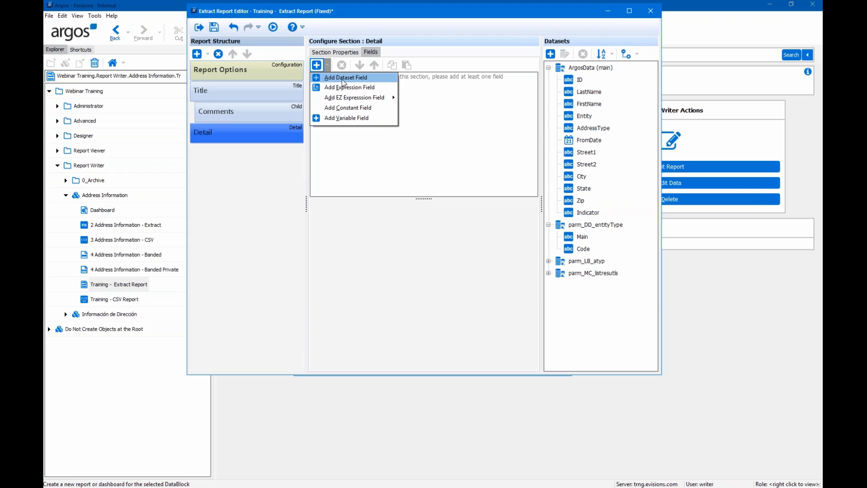
left_click(342, 80)
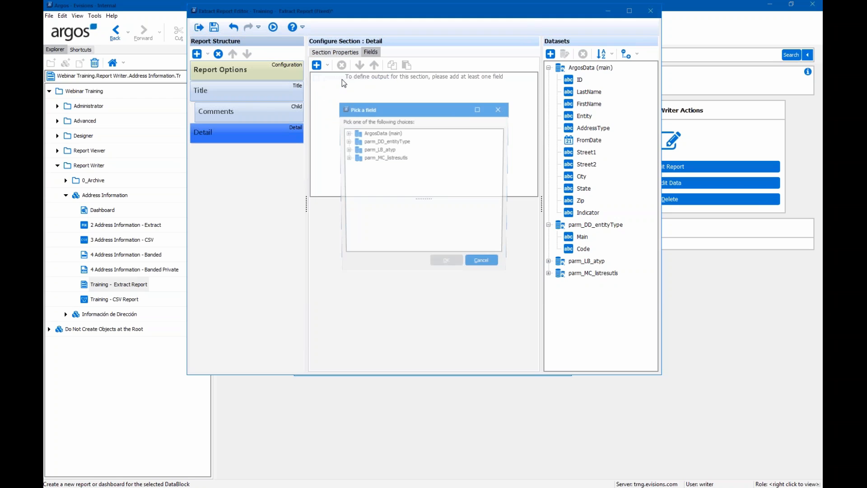
left_click(346, 132)
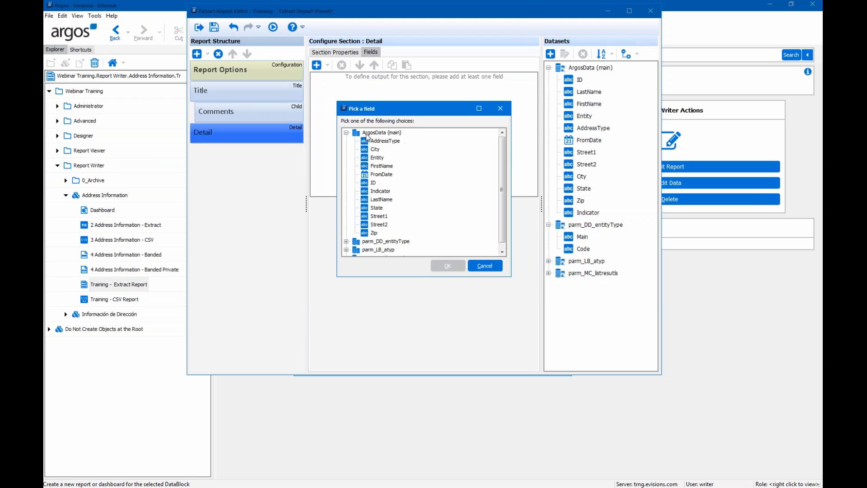
left_click(378, 166)
left_click(448, 266)
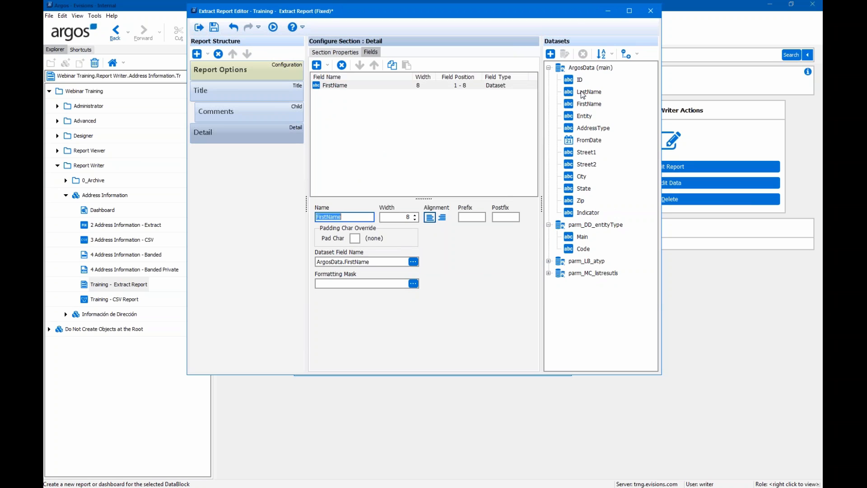
- Add LastName and Entity, then delete all three trial Detail fields
left_click_drag(581, 92, 423, 108)
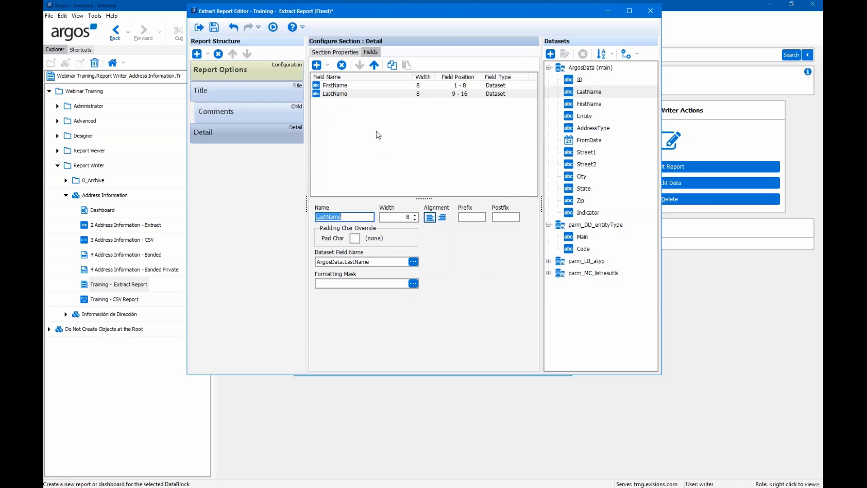
double_click(587, 119)
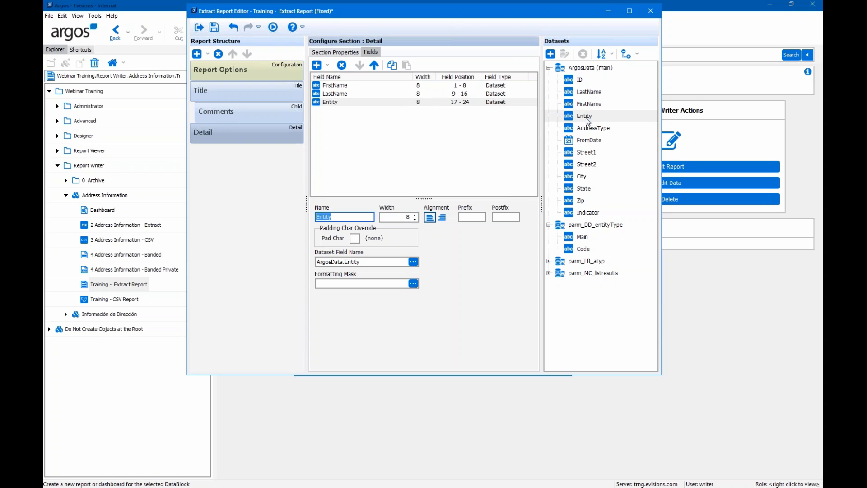
left_click(342, 66)
left_click(343, 66)
left_click(343, 66)
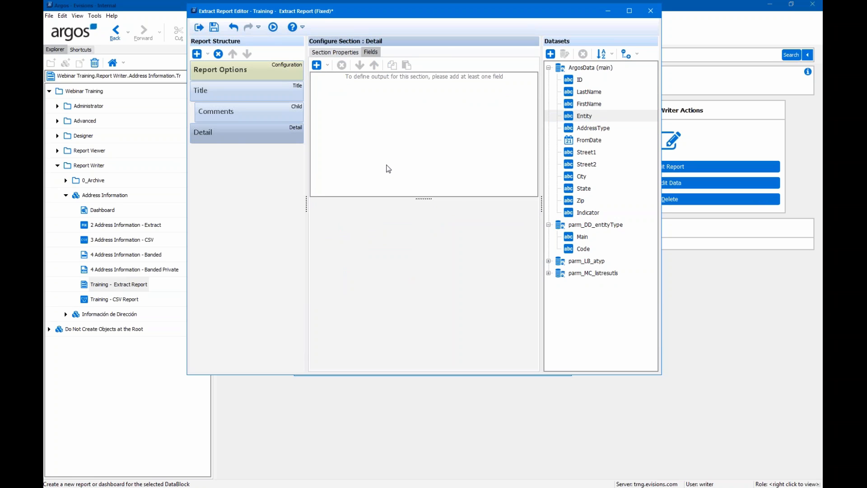
- Add ID, LastName, FirstName, City, State and Zip from ArgosData to the Detail fields
double_click(571, 80)
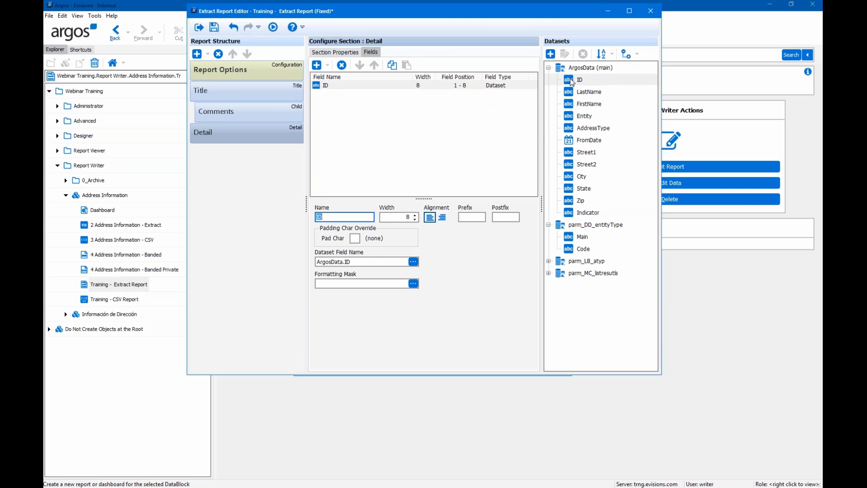
double_click(588, 93)
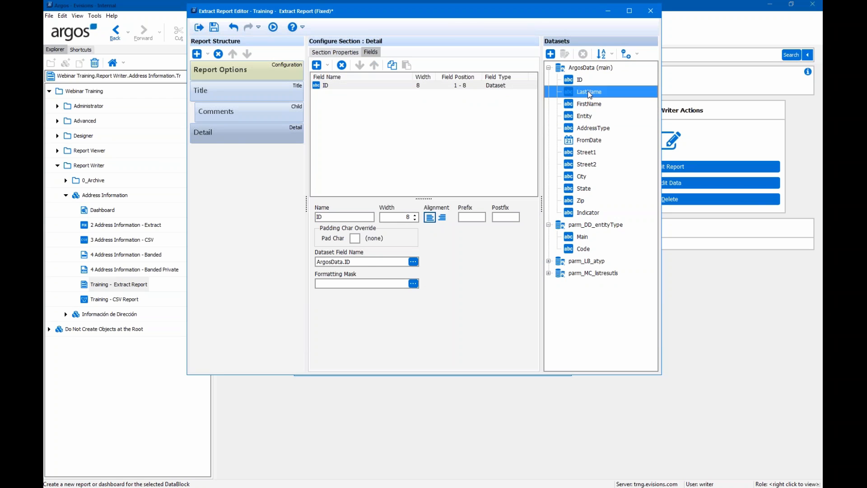
double_click(590, 104)
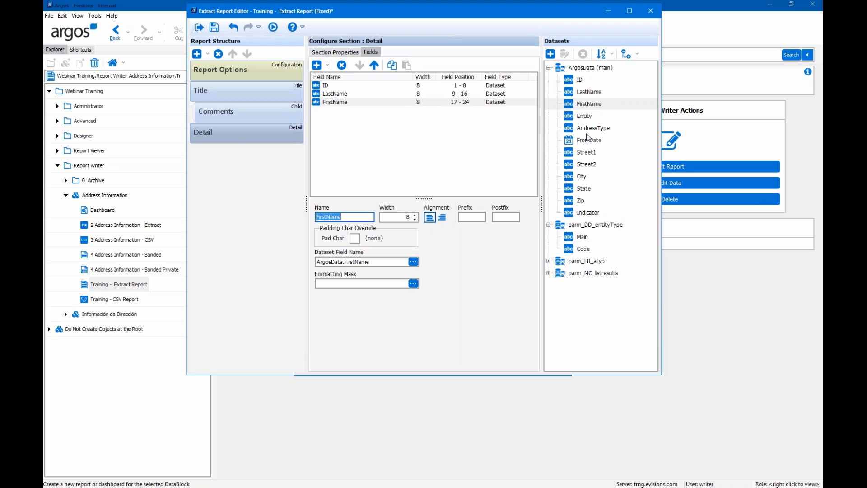
double_click(584, 177)
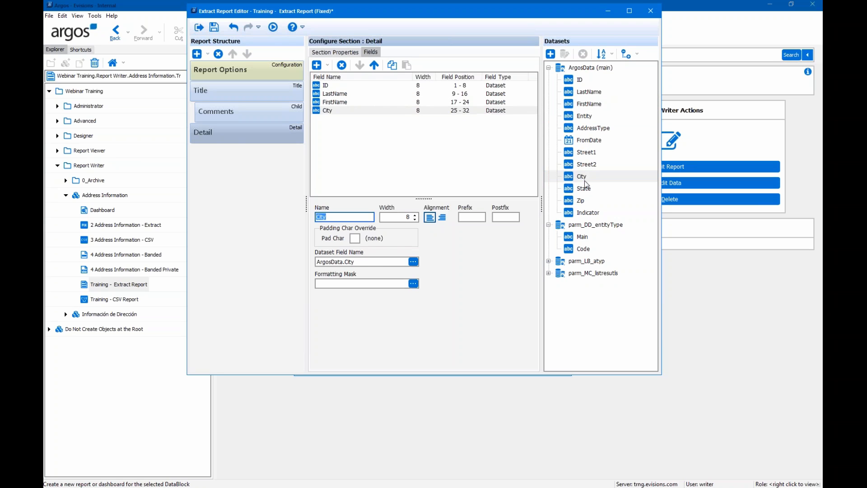
double_click(584, 189)
double_click(583, 201)
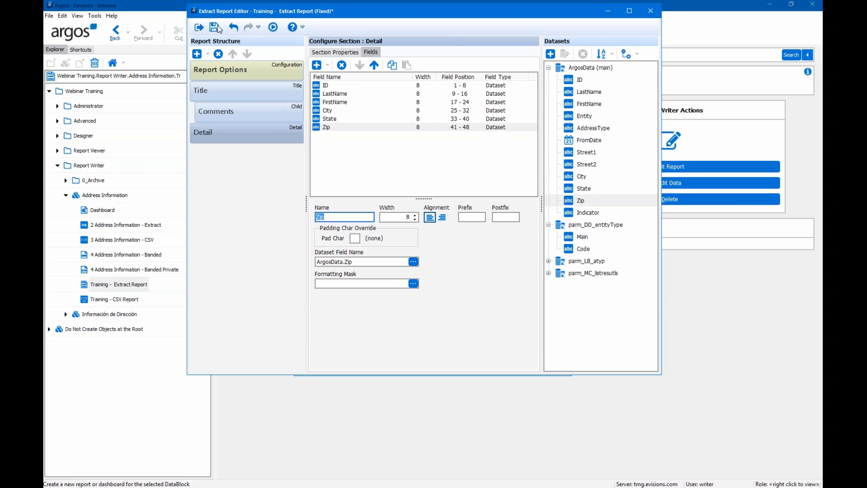
- Set Detail field widths: ID 15, LastName 25, FirstName 15
left_click(342, 85)
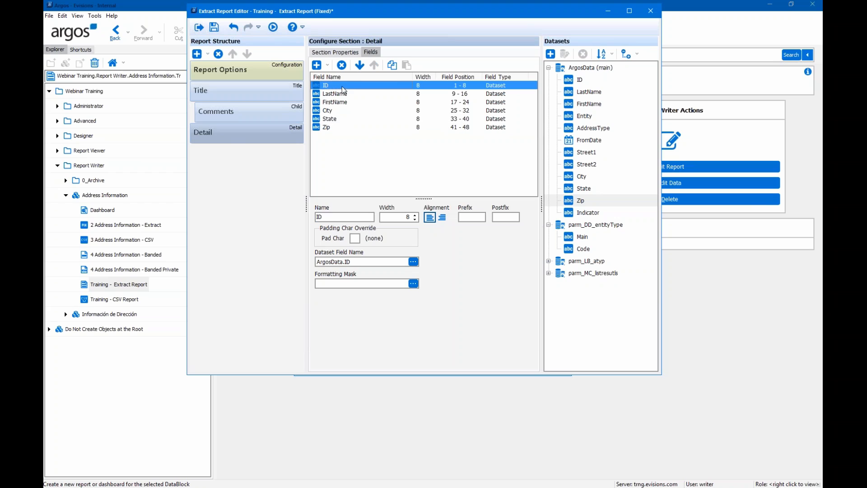
left_click(406, 217)
type("15")
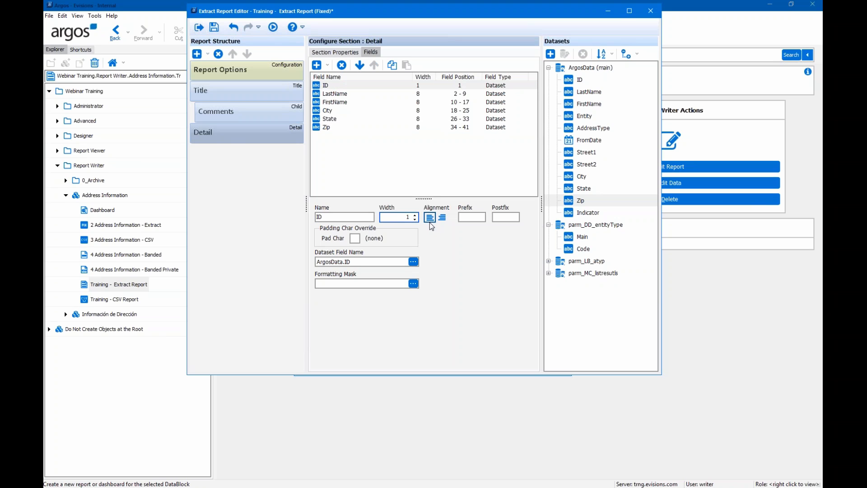
left_click(362, 94)
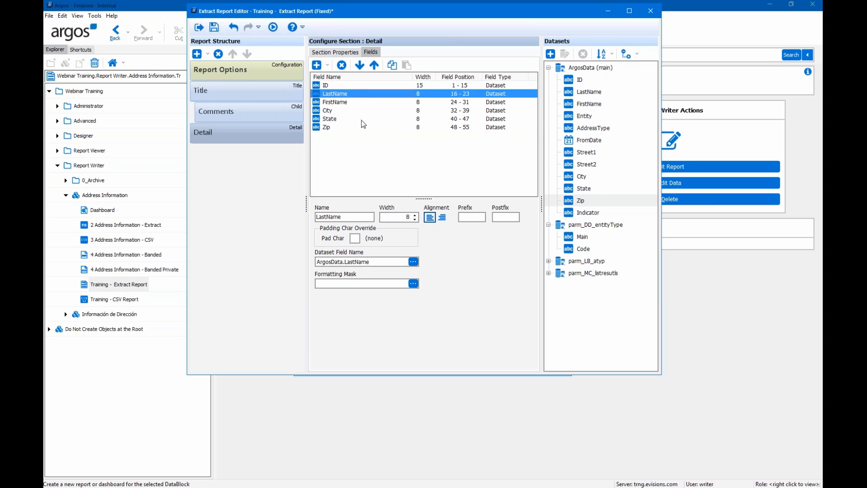
left_click(415, 218)
type("25")
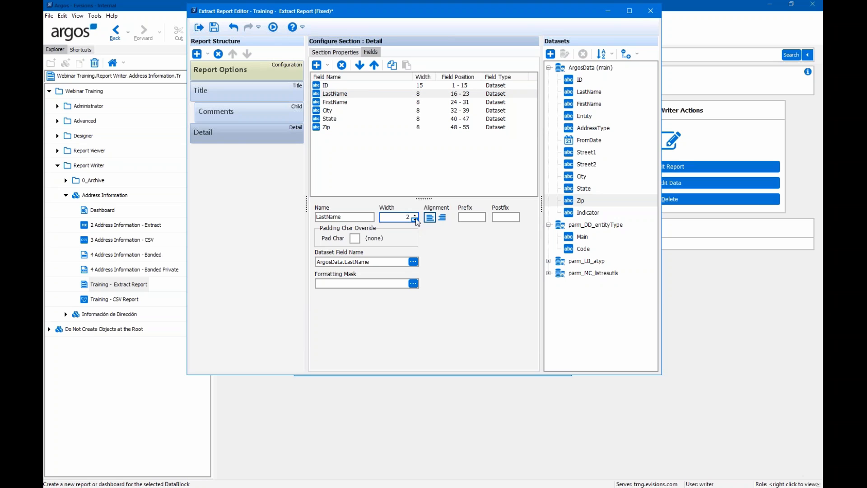
left_click(344, 99)
left_click(400, 217)
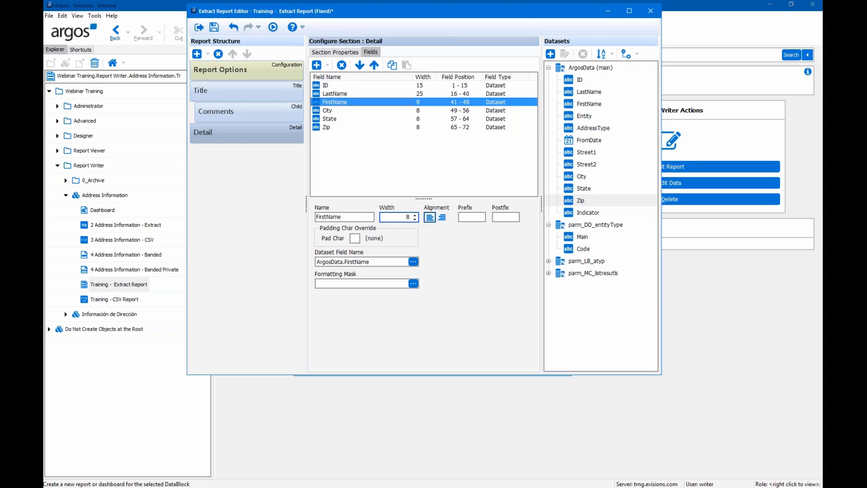
type("15")
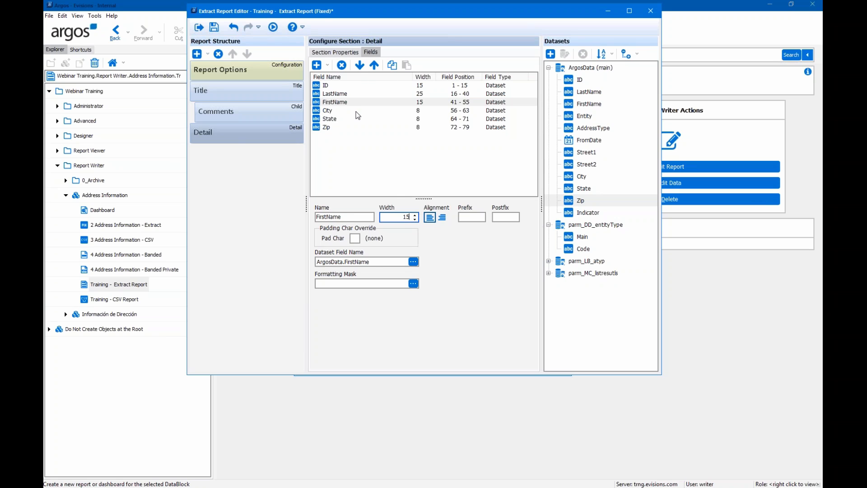
- Set Detail field widths: City 35, State 4, Zip 10
left_click(371, 112)
left_click(409, 218)
type("35")
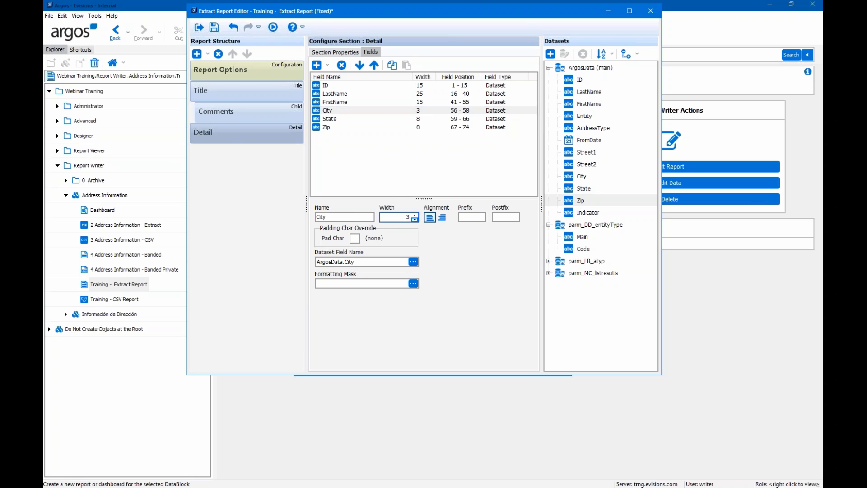
left_click(343, 119)
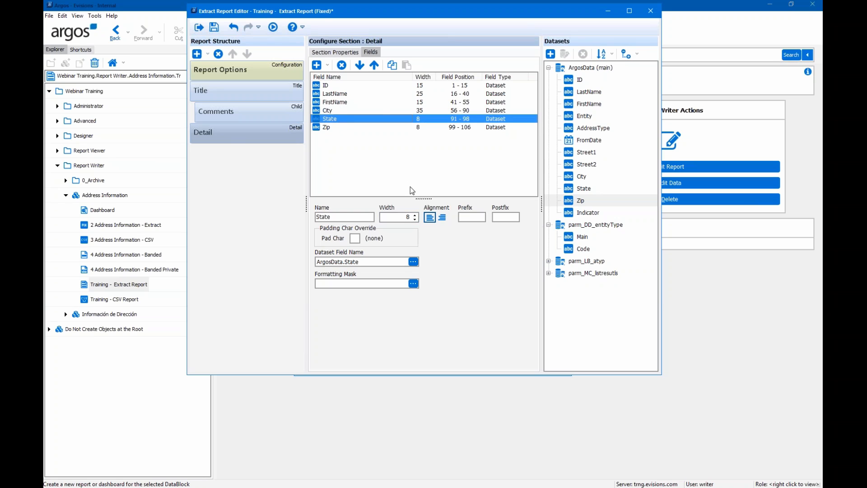
left_click(407, 217)
type("4")
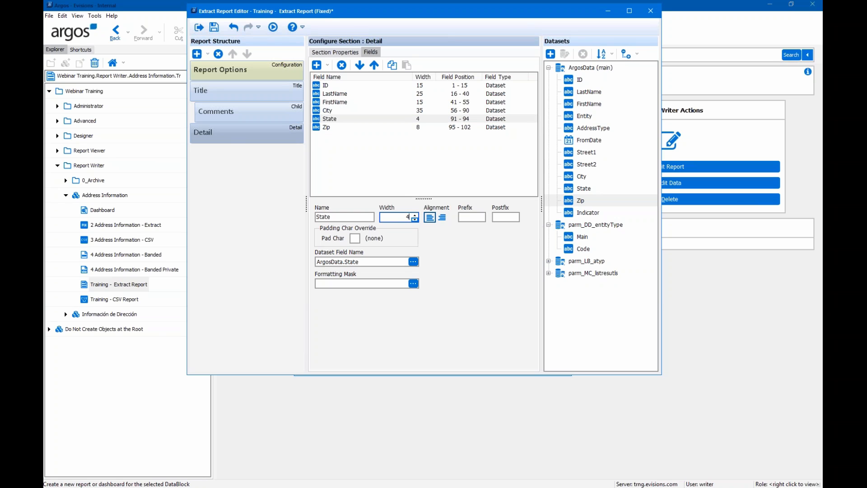
left_click(339, 127)
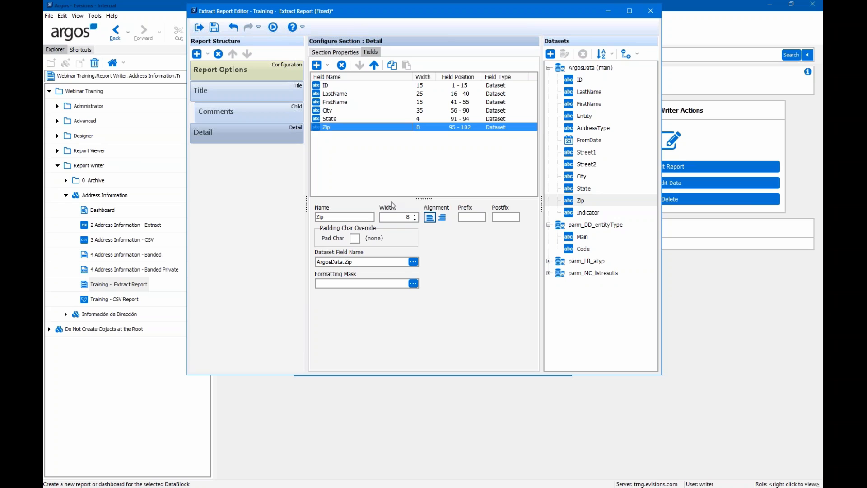
left_click(408, 217)
type("10")
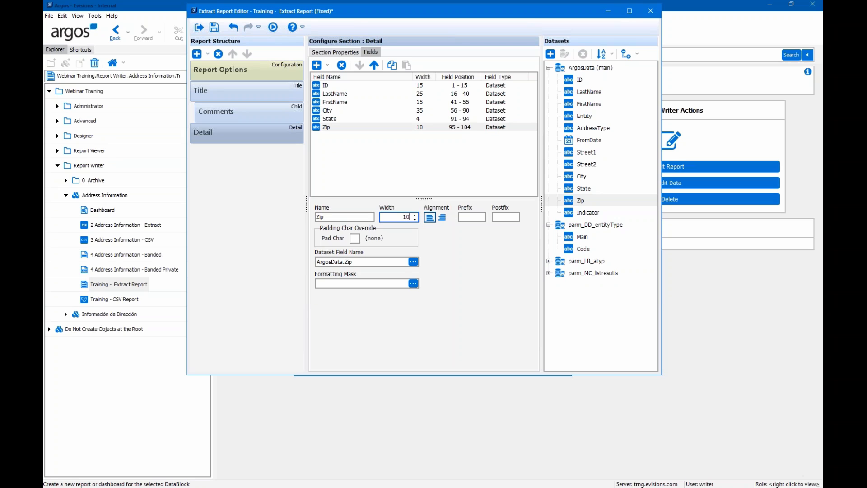
- Start a test run of the extract report to bring up the Address Information parameter form
left_click(274, 29)
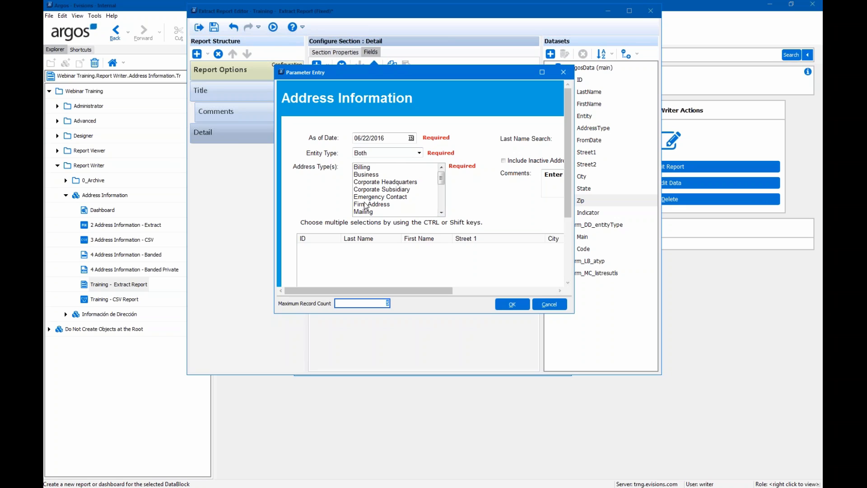
- Maximize the parameter form, set Entity Type to Person and select every Address Type
left_click(541, 72)
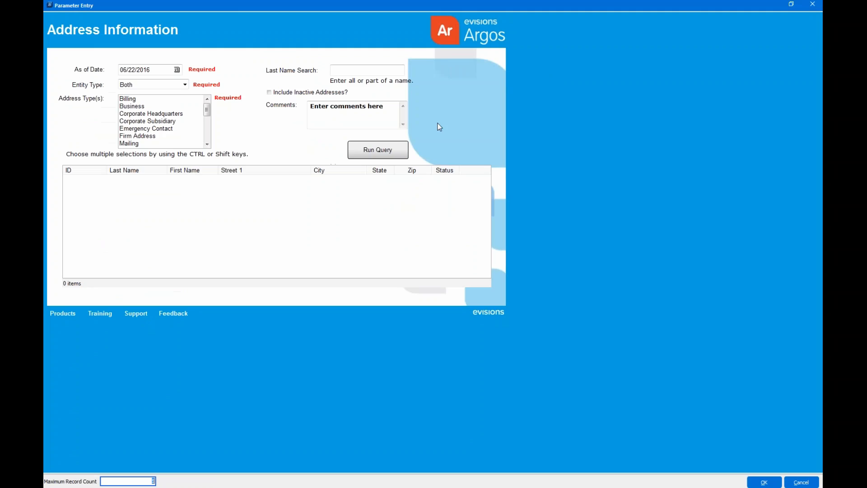
left_click(142, 86)
left_click(143, 102)
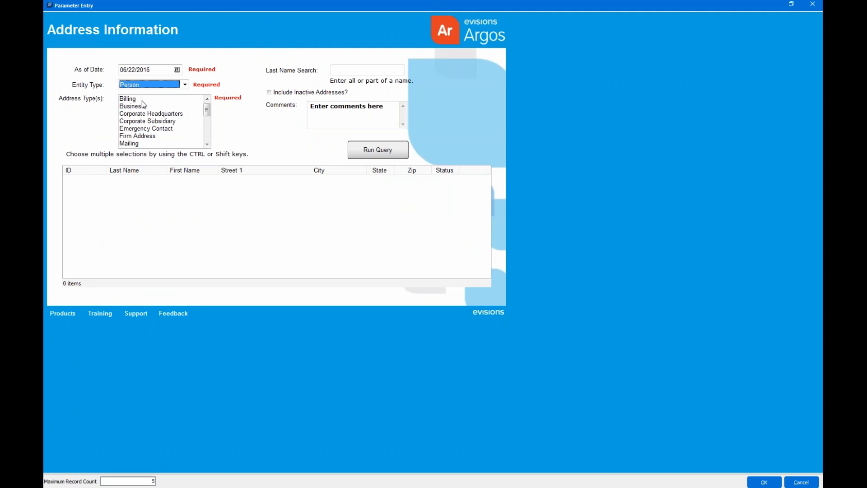
left_click_drag(142, 99, 145, 161)
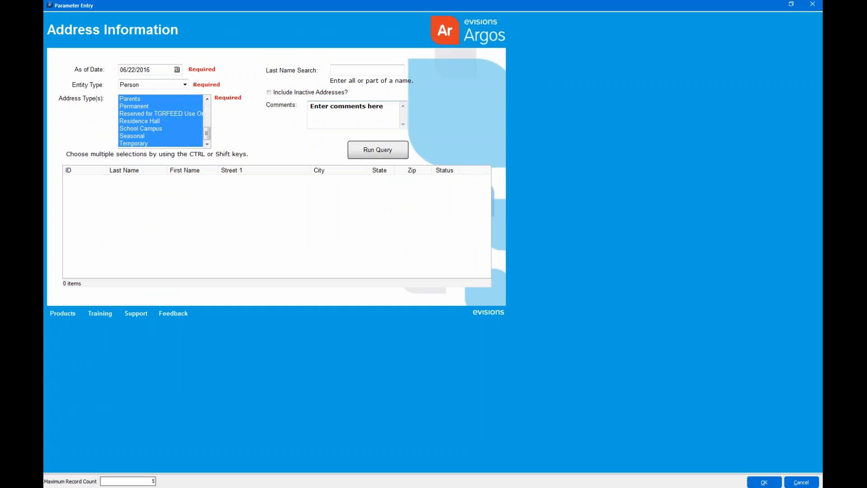
- Enter the comment 'Hello!!', limit the record count to 100, and run the report
left_click_drag(388, 107, 305, 109)
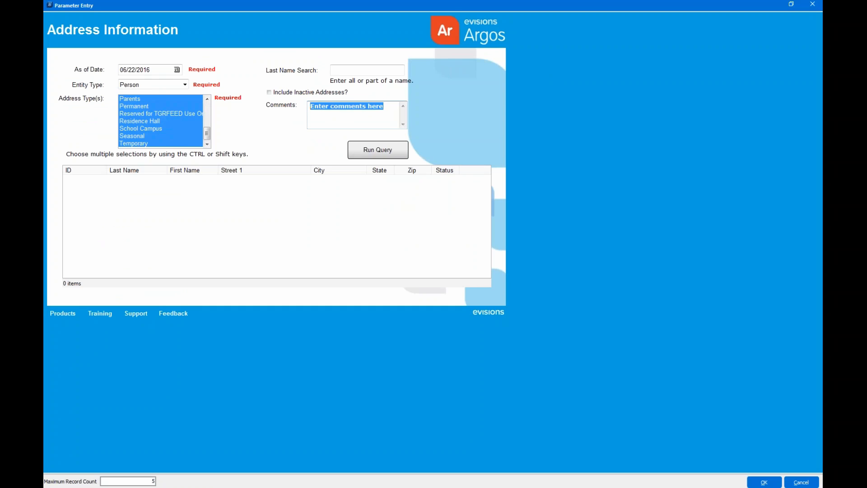
type("Hello")
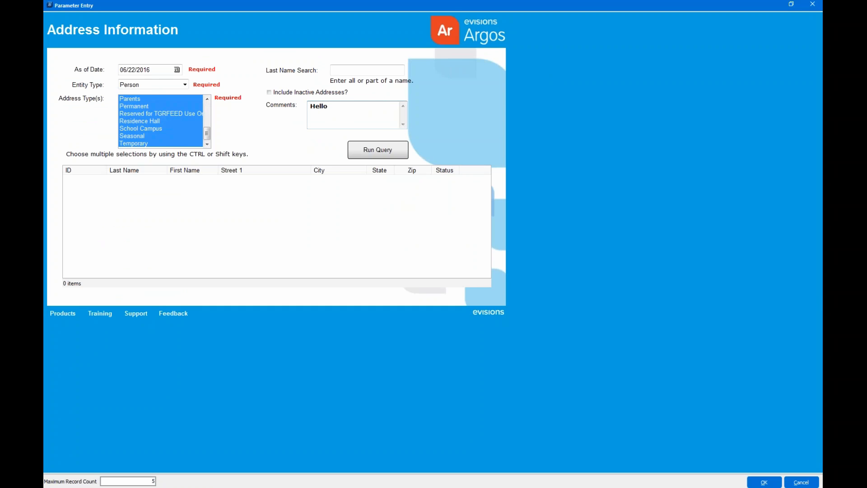
type("!!")
left_click_drag(149, 481, 168, 482)
type("0")
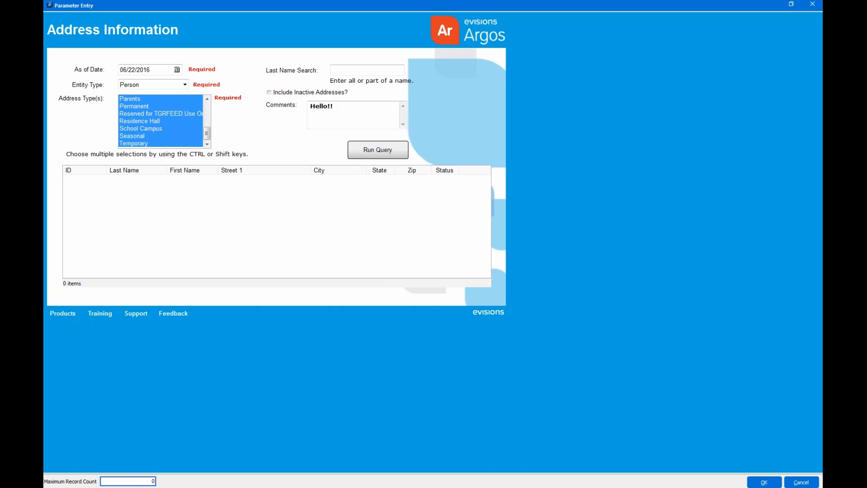
type("1000")
key("BackSpace")
left_click(763, 482)
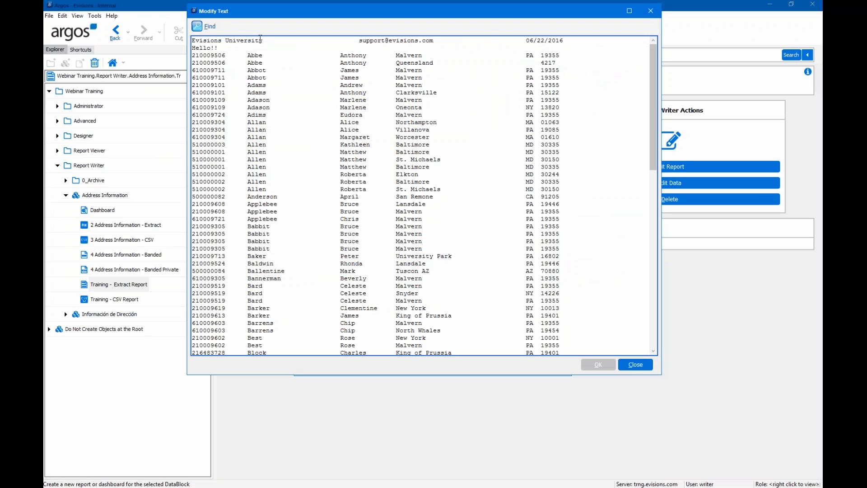
- Review the fixed-width output's run date, Hello!! comment line and address rows, then close the preview
left_click(554, 43)
left_click_drag(226, 47, 182, 47)
scroll(214, 88, "down", 2)
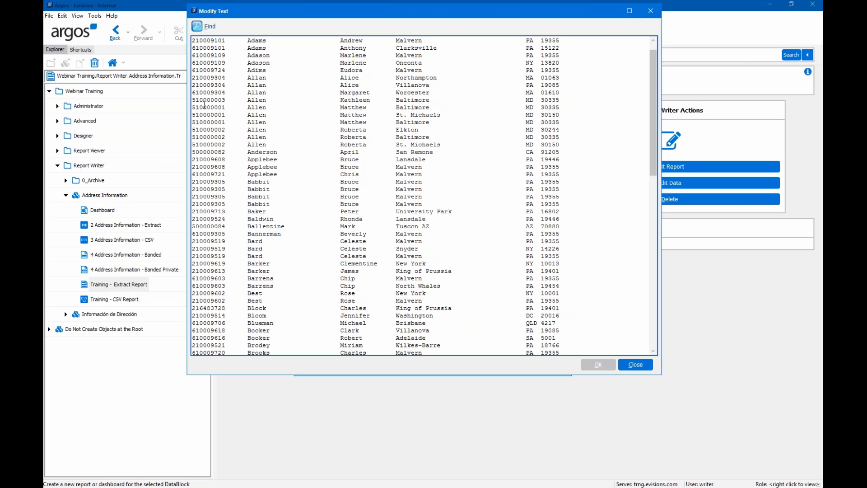
scroll(316, 161, "down", 4)
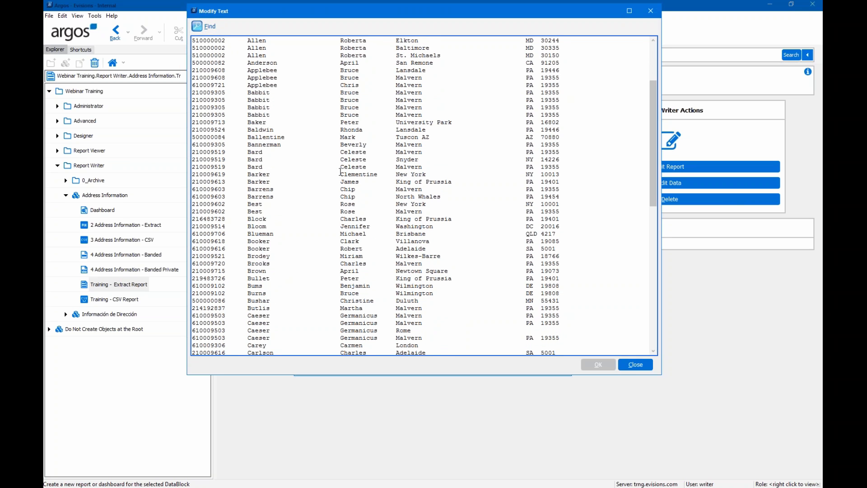
scroll(341, 172, "up", 5)
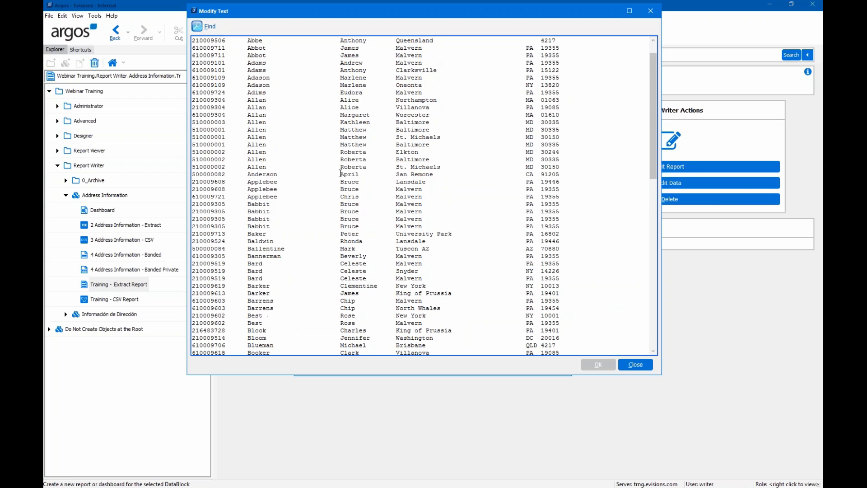
scroll(340, 173, "up", 1)
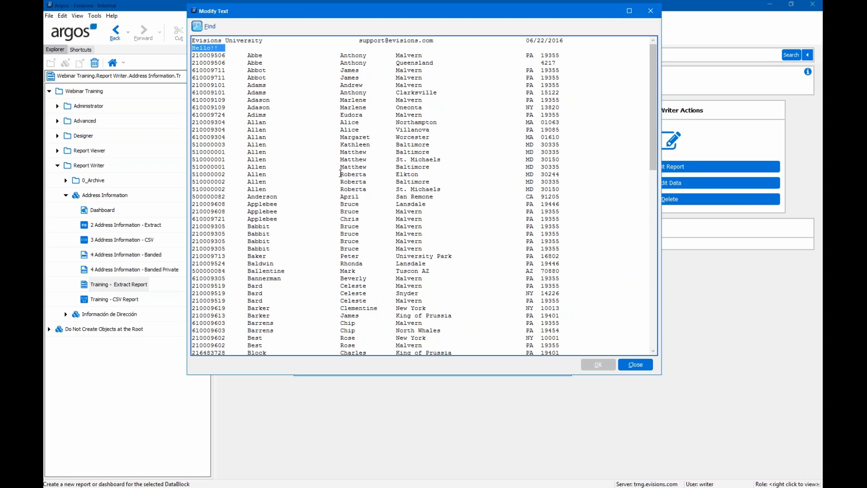
left_click(641, 368)
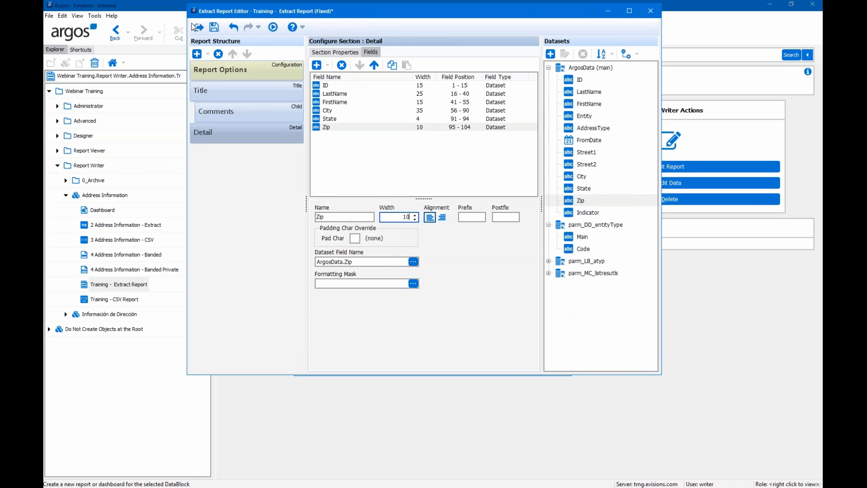
- Save the Training - Extract Report and close the Extract Report Editor
left_click(215, 30)
left_click(651, 11)
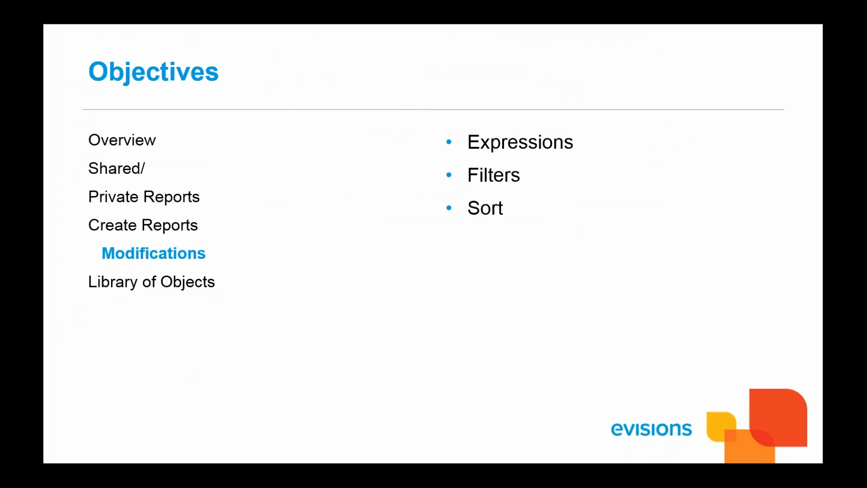
- Advance the slideshow past the Library of Objects objectives to the Banded Concepts slide
key("Right")
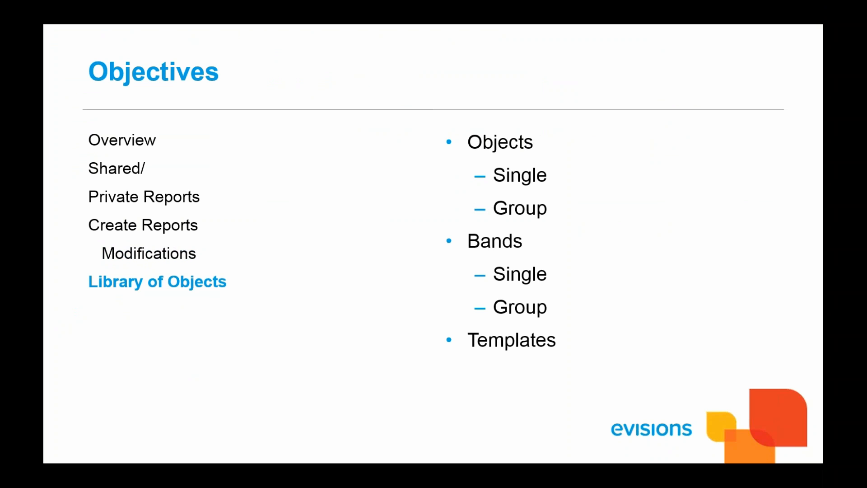
key("Right")
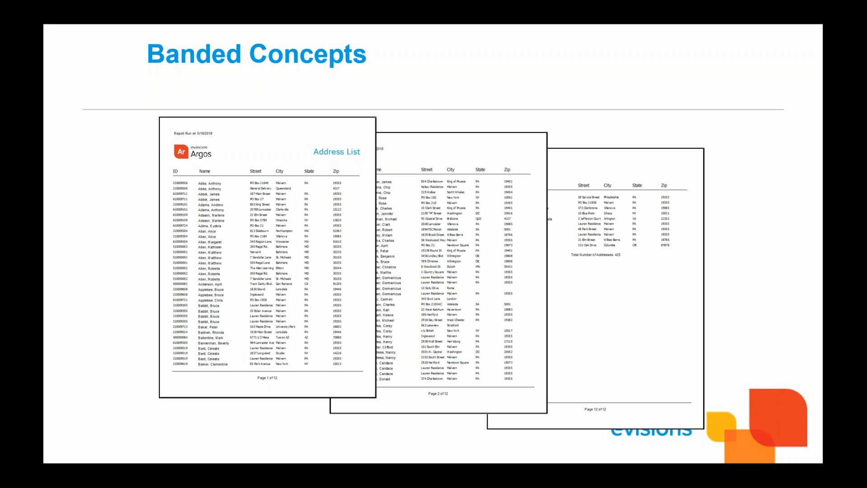
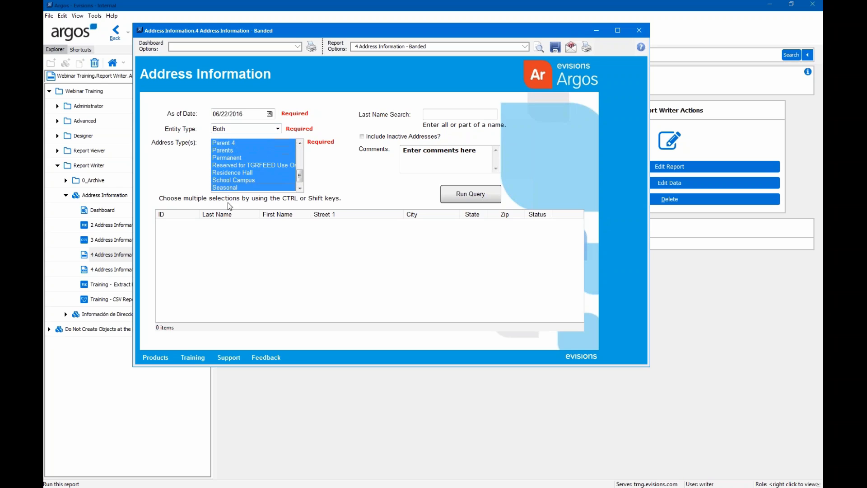
- Run the banded address report with Entity Type limited to Person
left_click(276, 129)
left_click(259, 136)
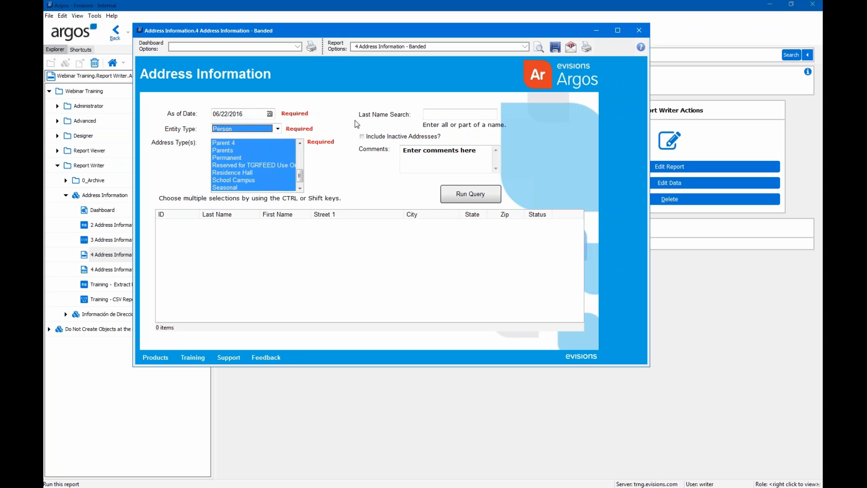
left_click(538, 47)
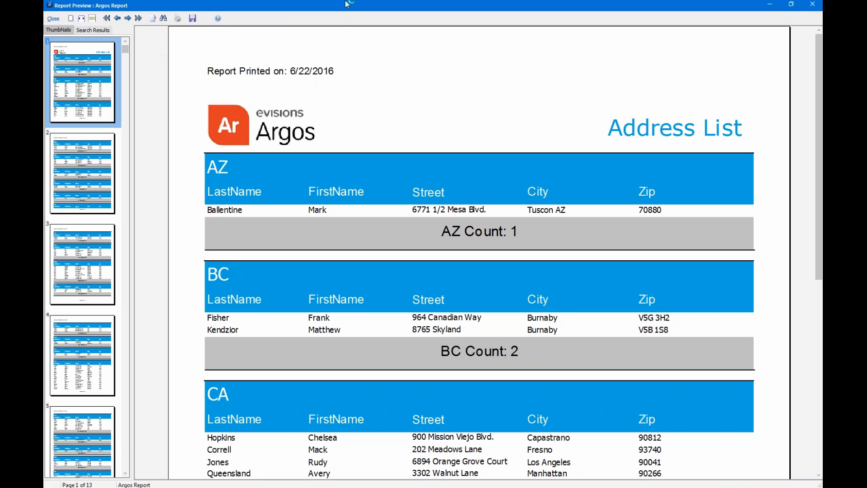
- Page through the 13-page state-grouped preview totalling 425, then close it
left_click(92, 18)
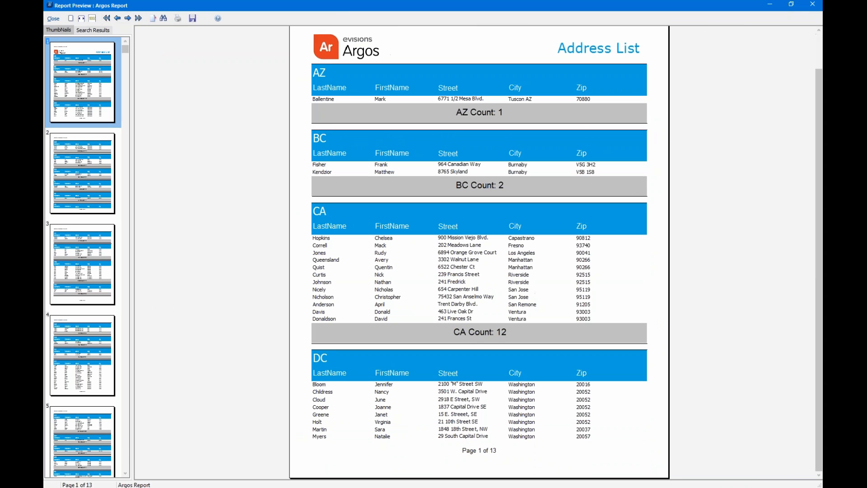
scroll(101, 267, "down", 6)
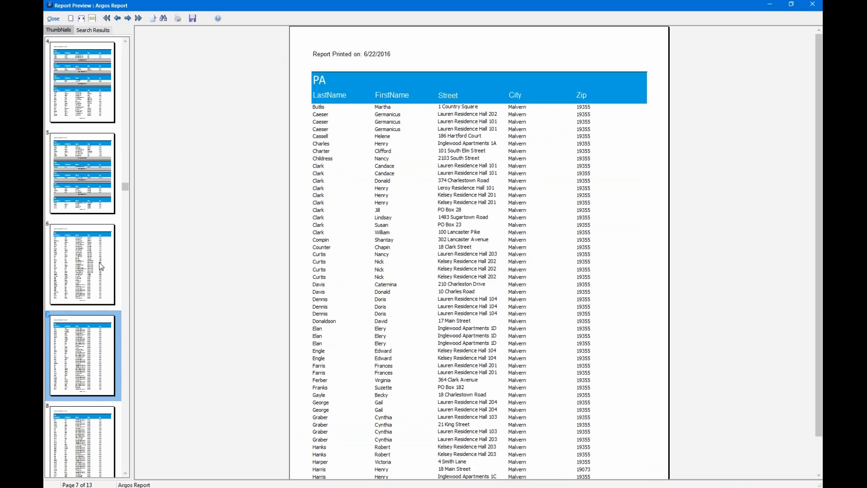
scroll(101, 266, "down", 3)
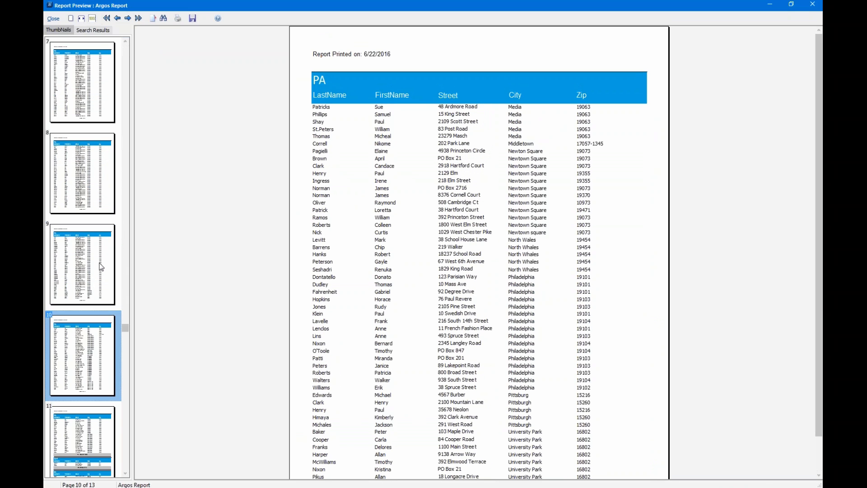
scroll(100, 266, "down", 1)
scroll(75, 452, "down", 1)
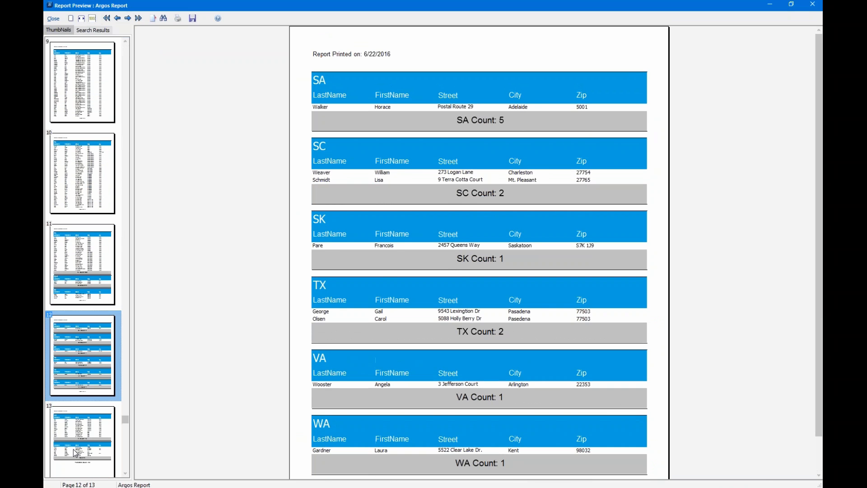
scroll(74, 453, "down", 1)
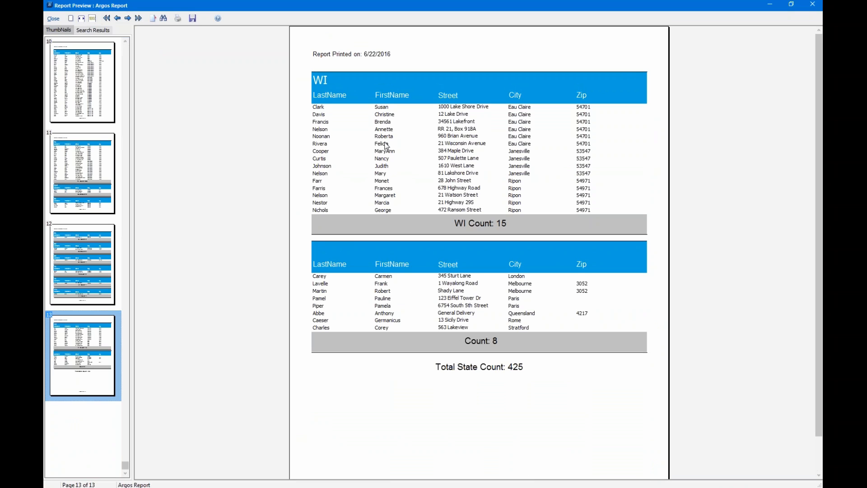
left_click(51, 20)
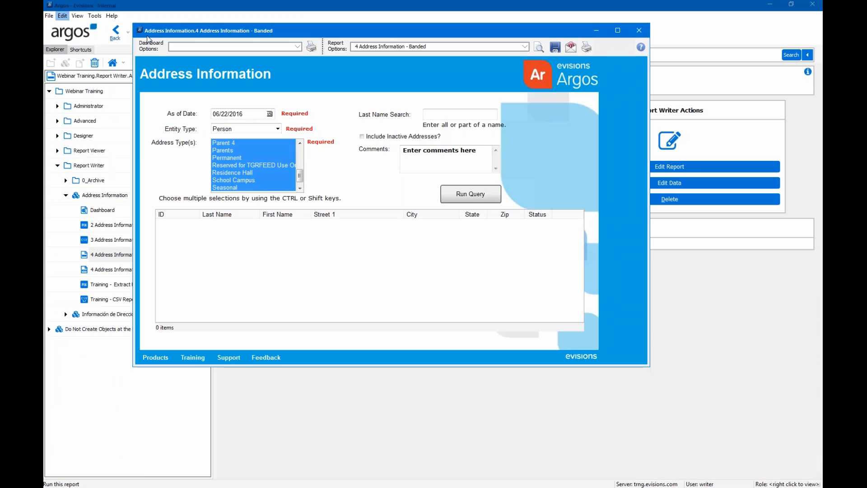
- Close the report window and start a new report for the Address Information datablock
left_click(635, 30)
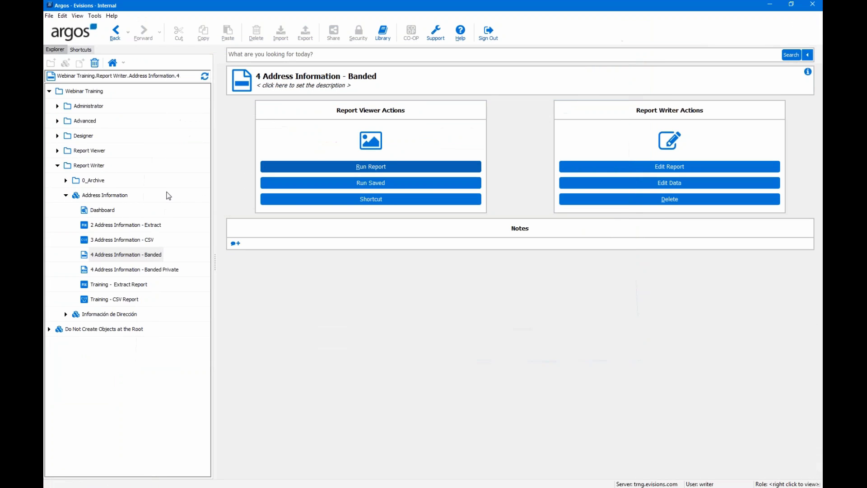
left_click(105, 196)
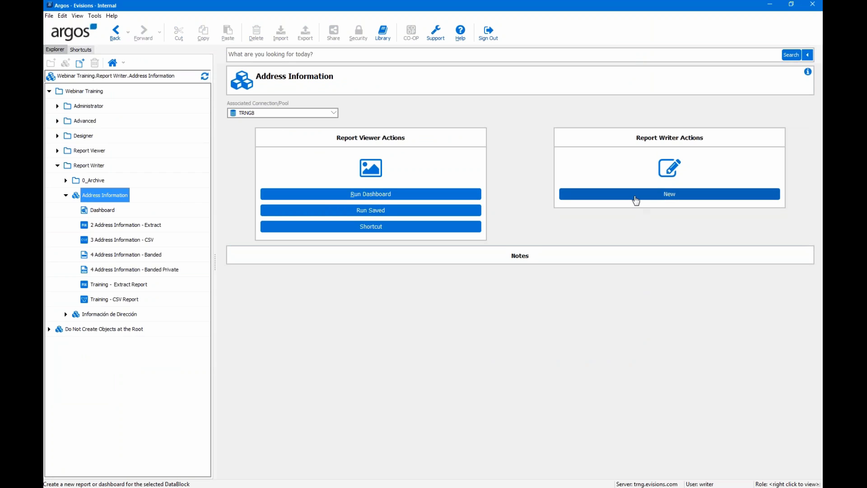
left_click(636, 200)
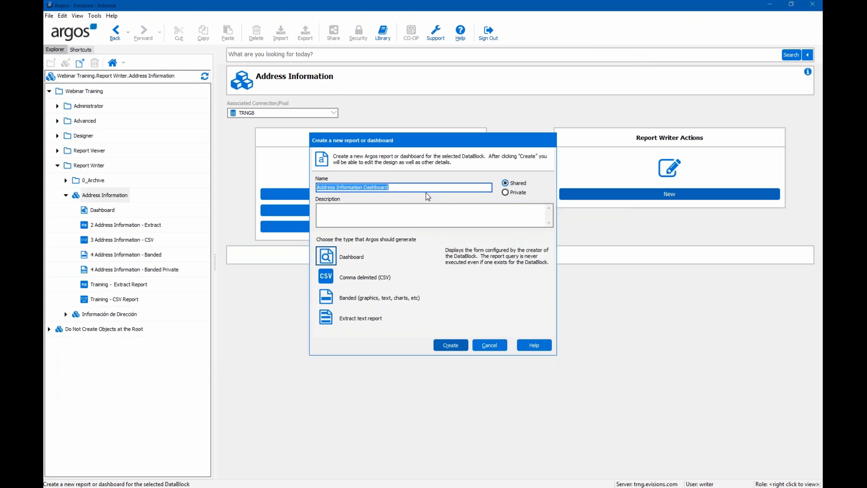
- Create it as a Banded report named 'Training - Banded Report', described 'my first banded report'
type("Training")
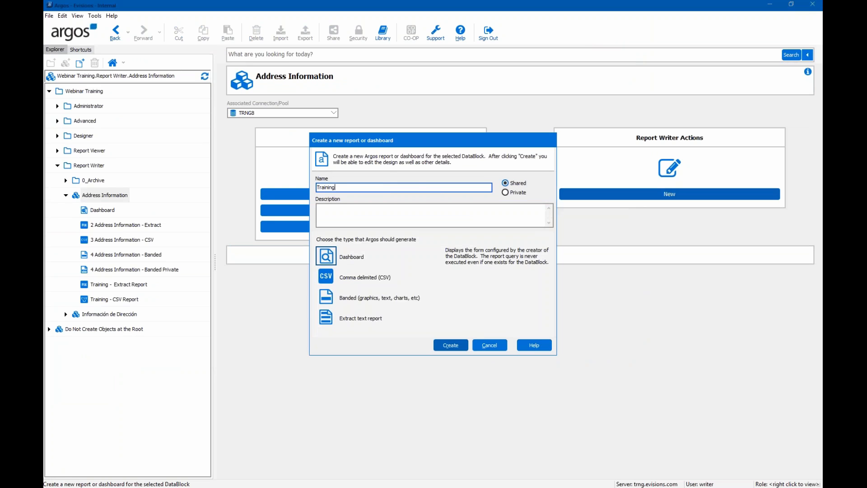
type(" - Banded Report")
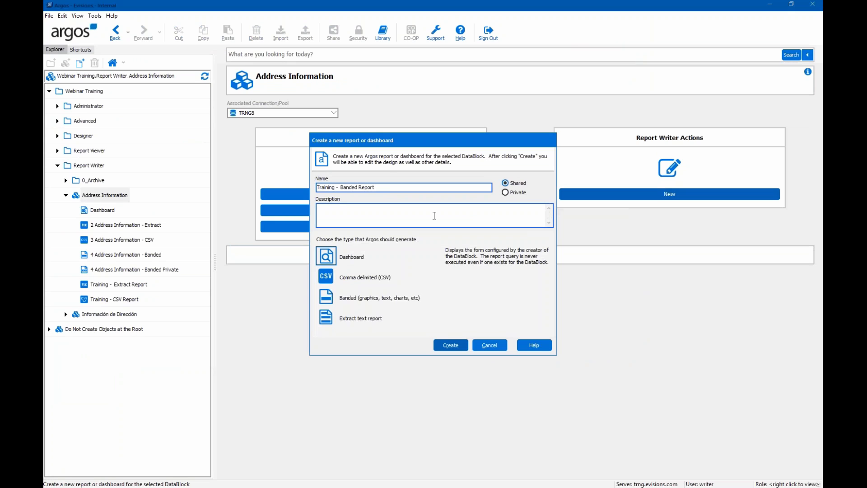
left_click(434, 215)
type("my first ")
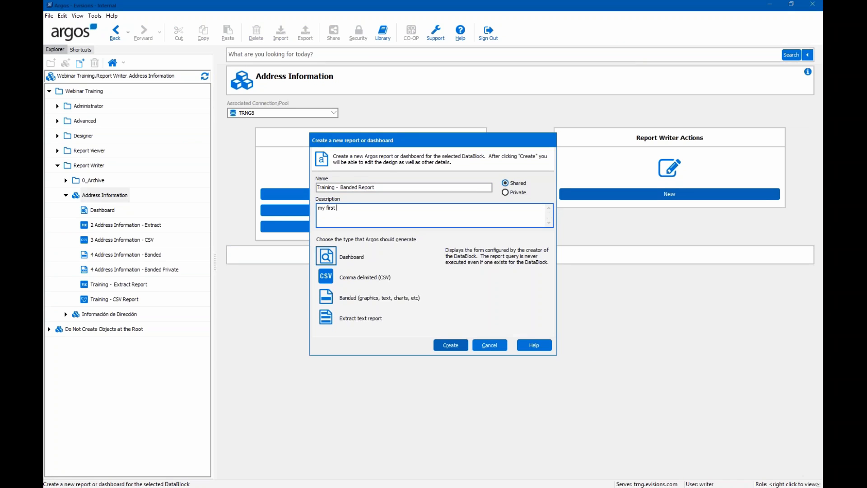
type("banded report")
left_click(358, 302)
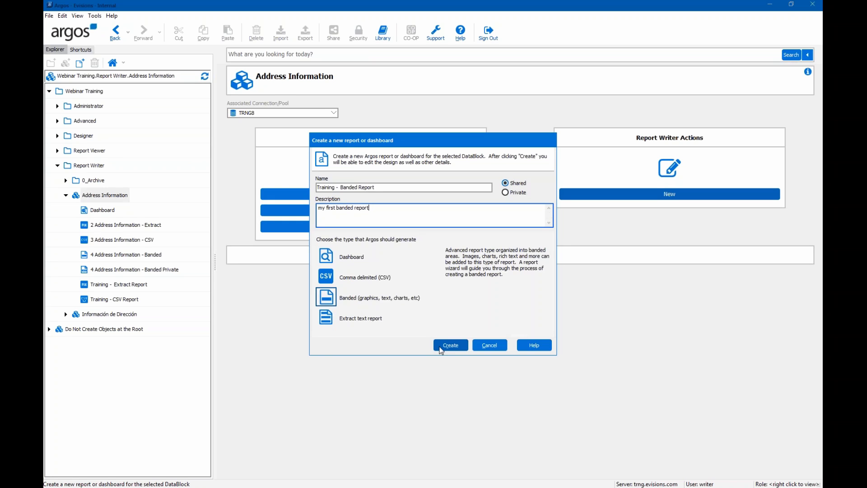
left_click(441, 348)
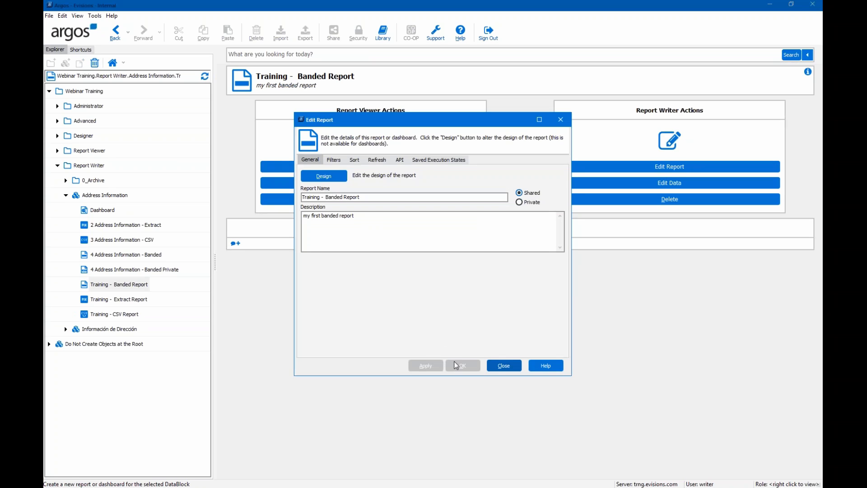
- Override the query sort with State, City, LastName, then FirstName, all ascending
left_click(354, 161)
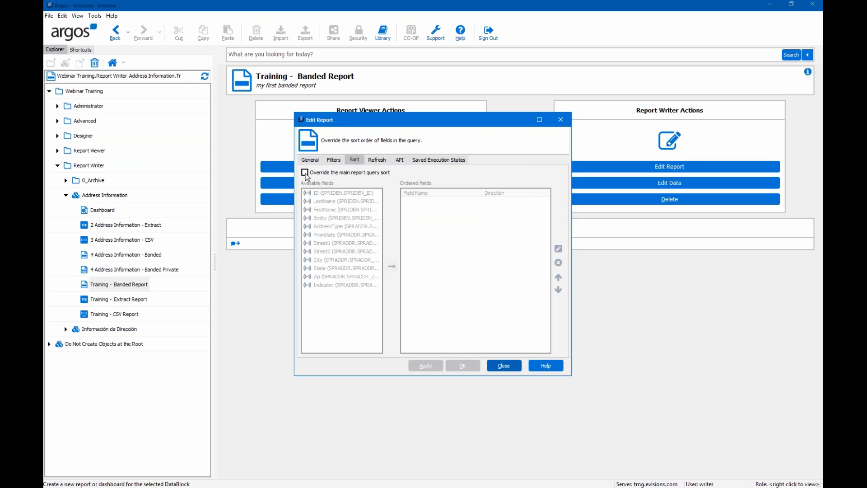
left_click(307, 174)
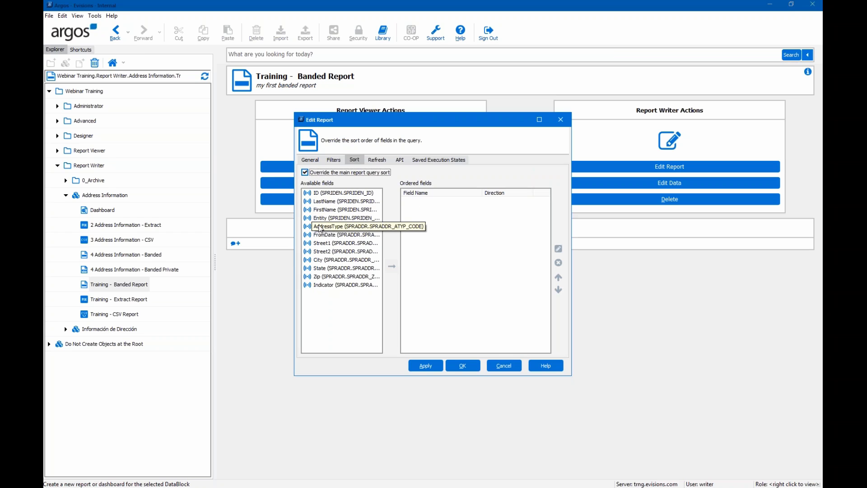
double_click(345, 269)
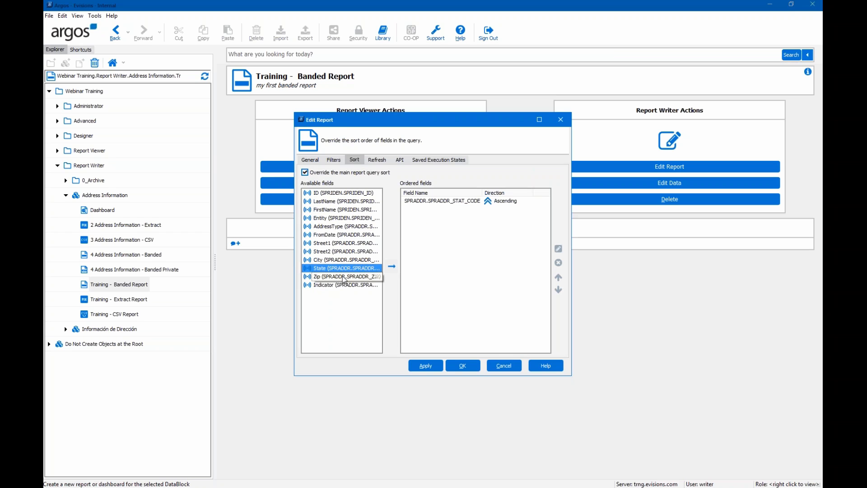
double_click(340, 260)
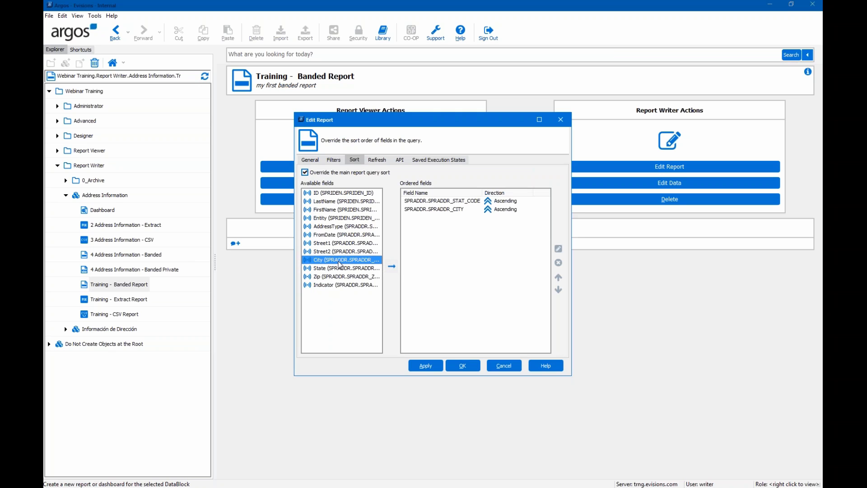
double_click(333, 210)
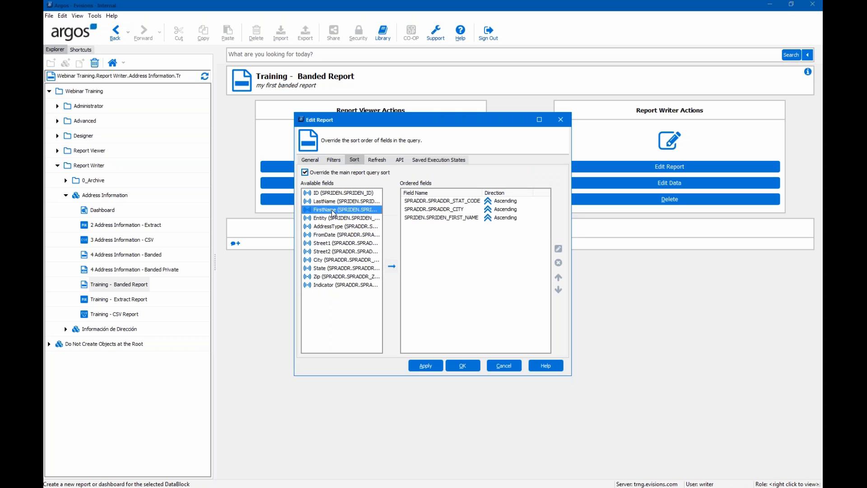
left_click(333, 203)
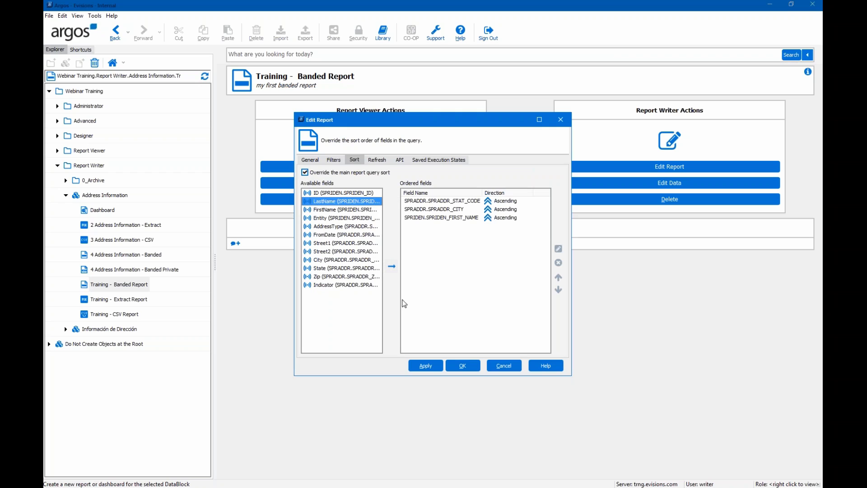
double_click(343, 202)
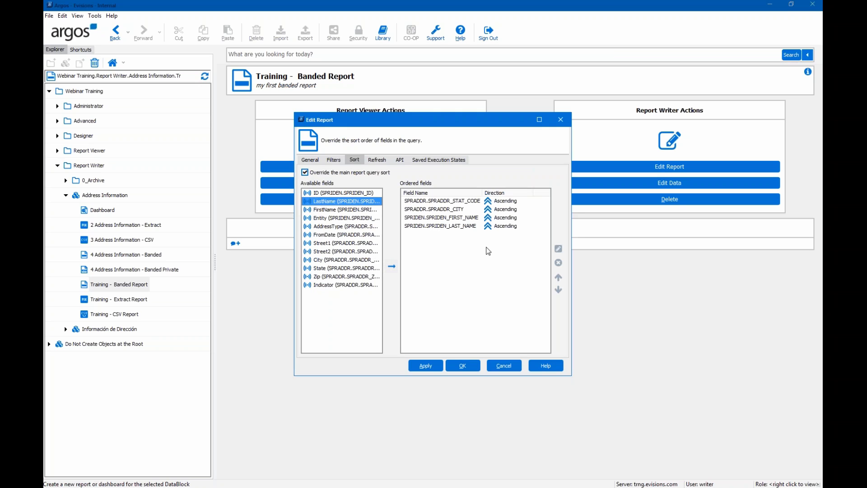
left_click(470, 226)
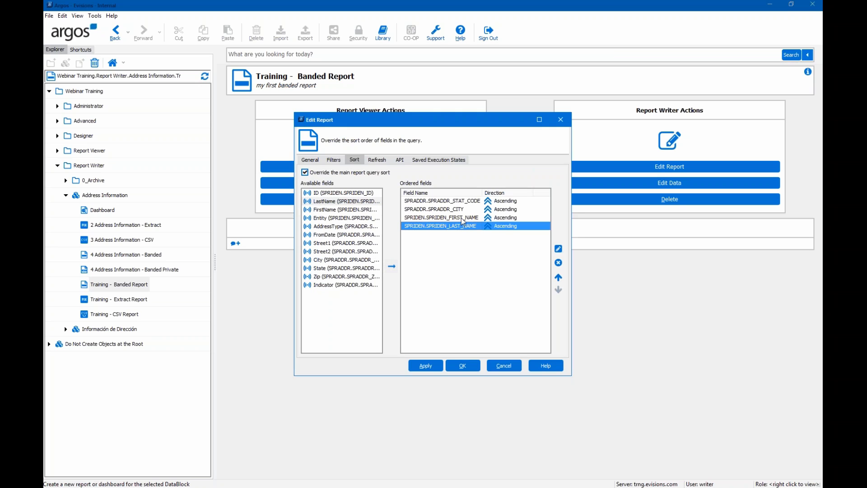
left_click(560, 278)
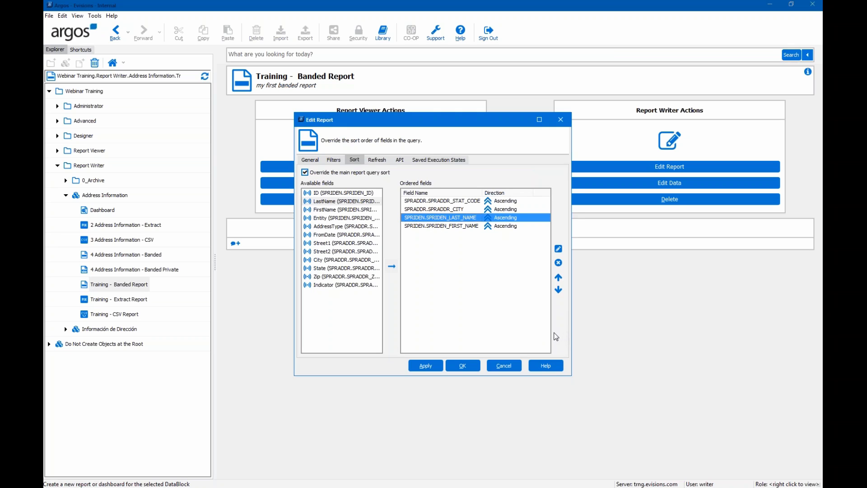
left_click(309, 160)
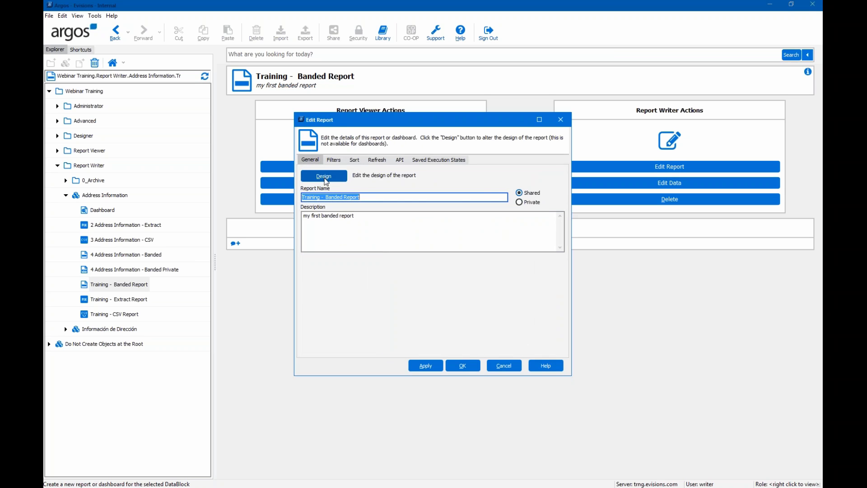
left_click(324, 177)
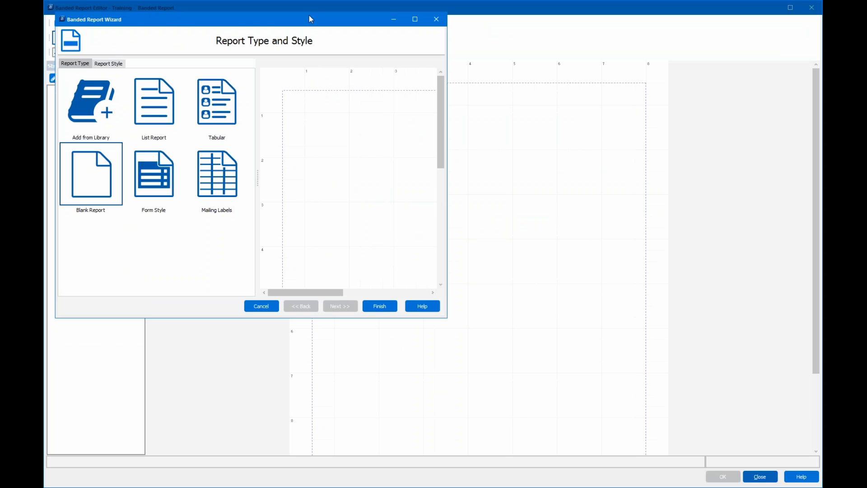
left_click_drag(310, 19, 467, 81)
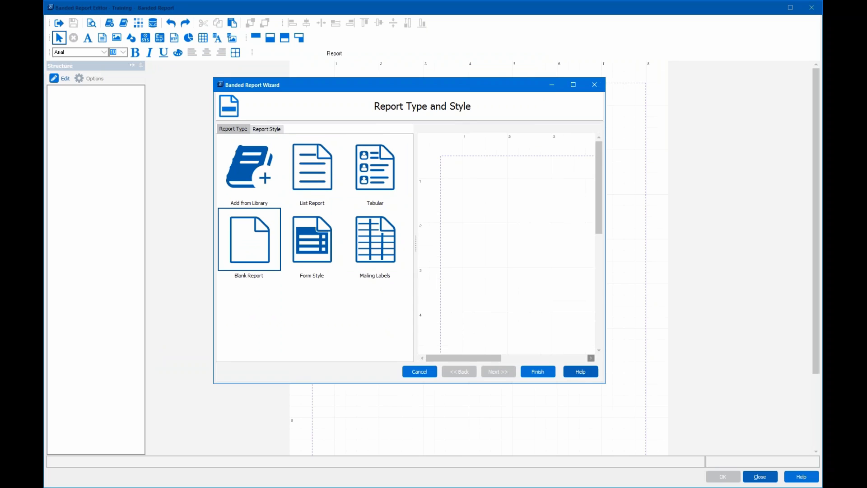
left_click(310, 177)
left_click(388, 185)
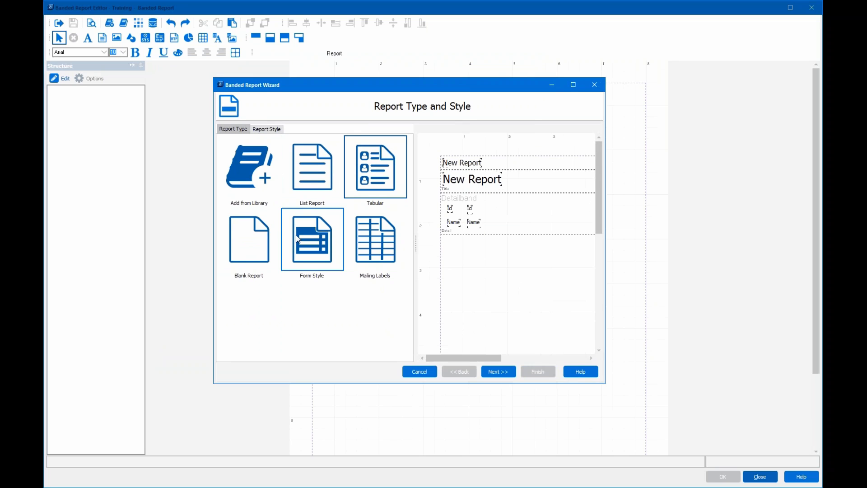
left_click(248, 253)
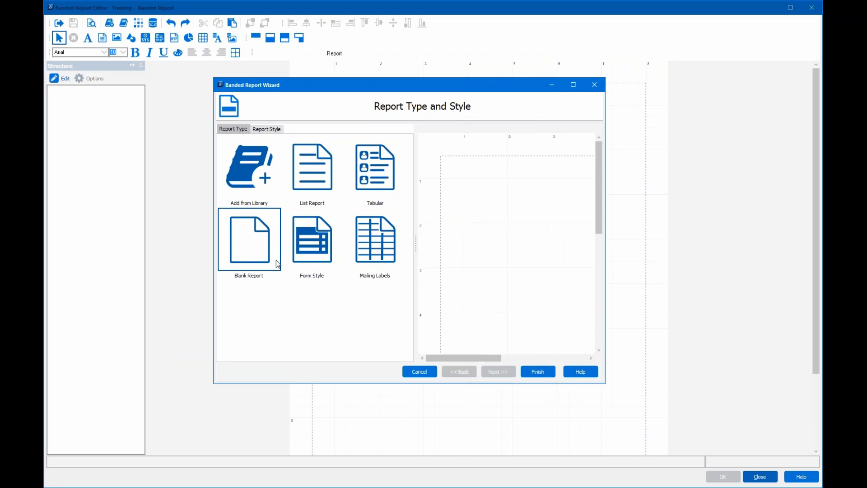
left_click(311, 268)
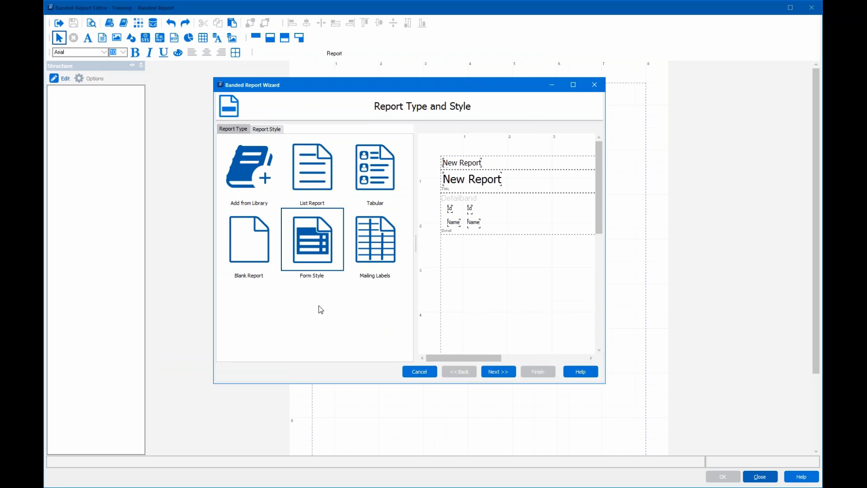
left_click(378, 259)
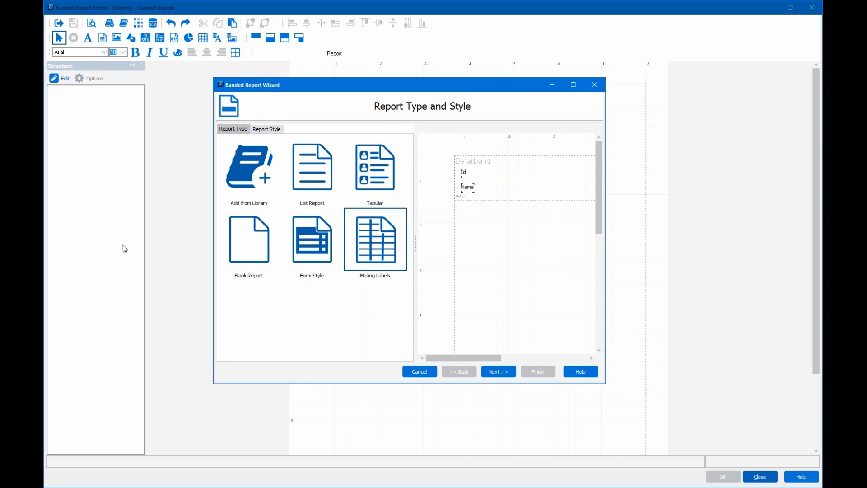
left_click(266, 188)
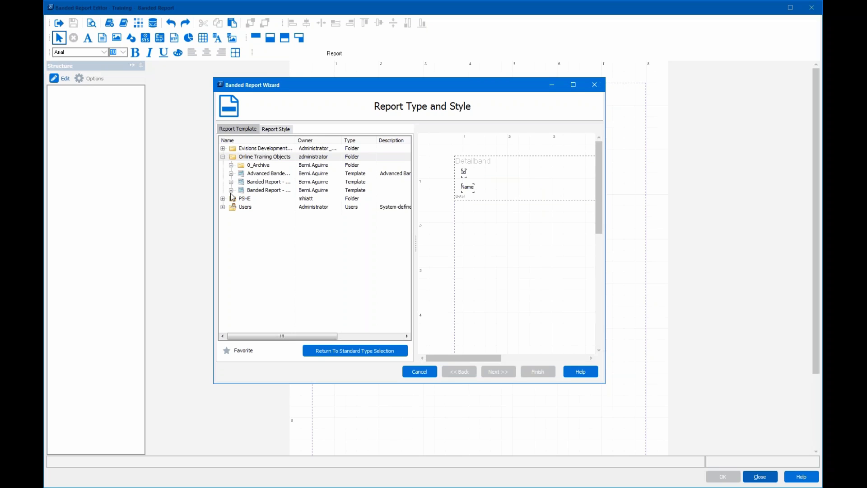
left_click(274, 131)
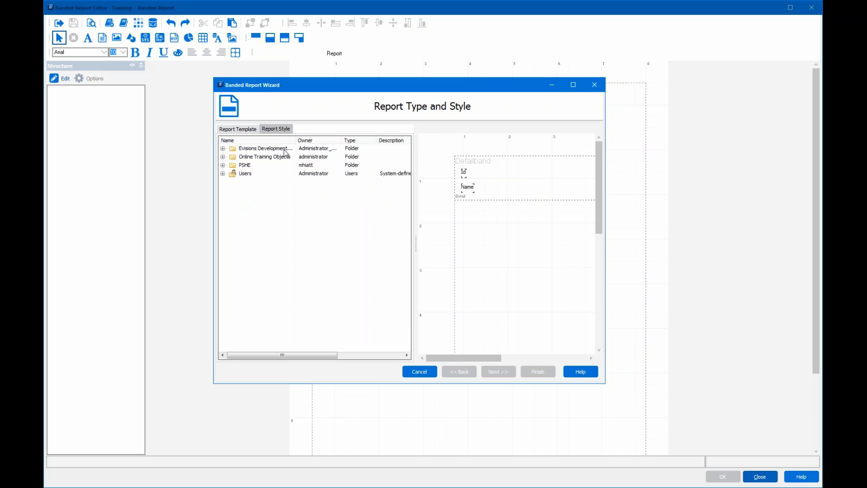
left_click(231, 130)
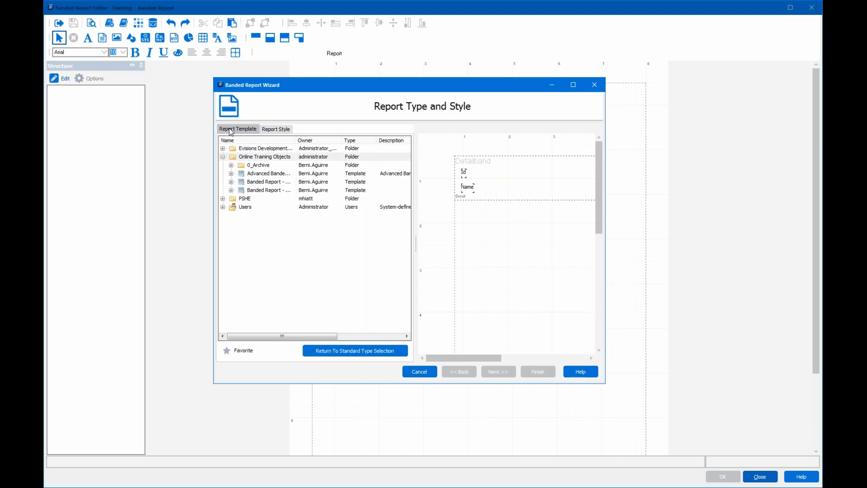
left_click(329, 351)
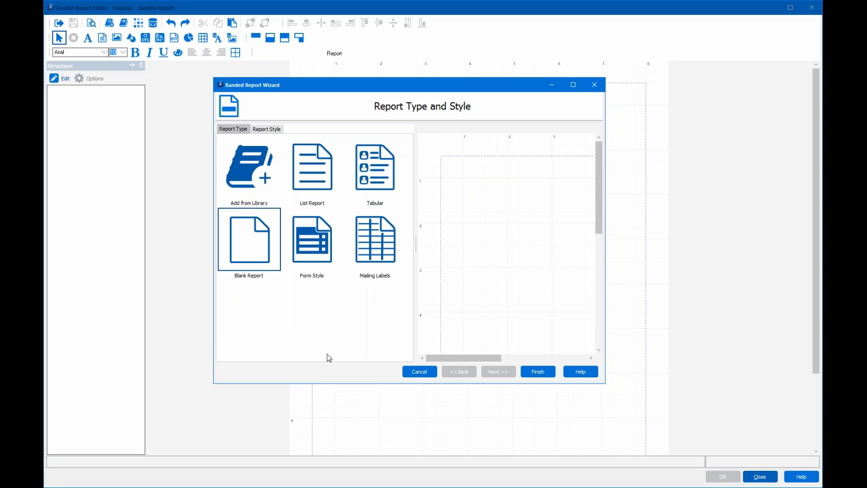
- Choose the List Report layout and move on to the report data step
left_click(314, 177)
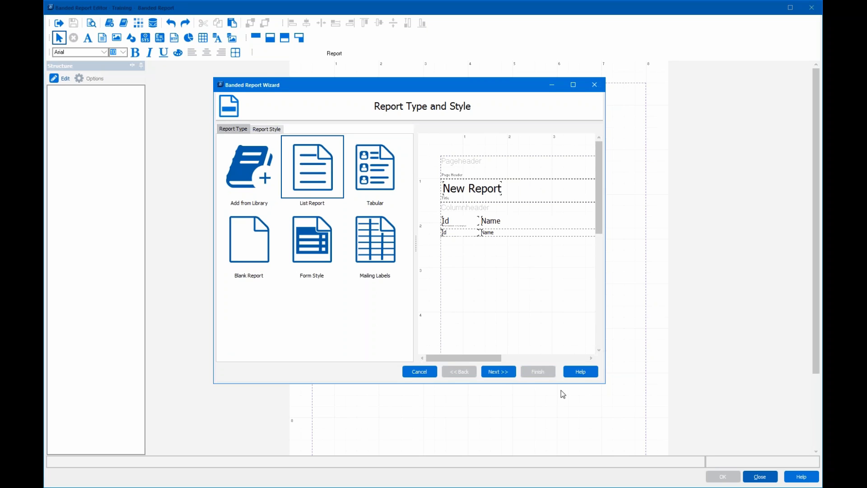
left_click(499, 372)
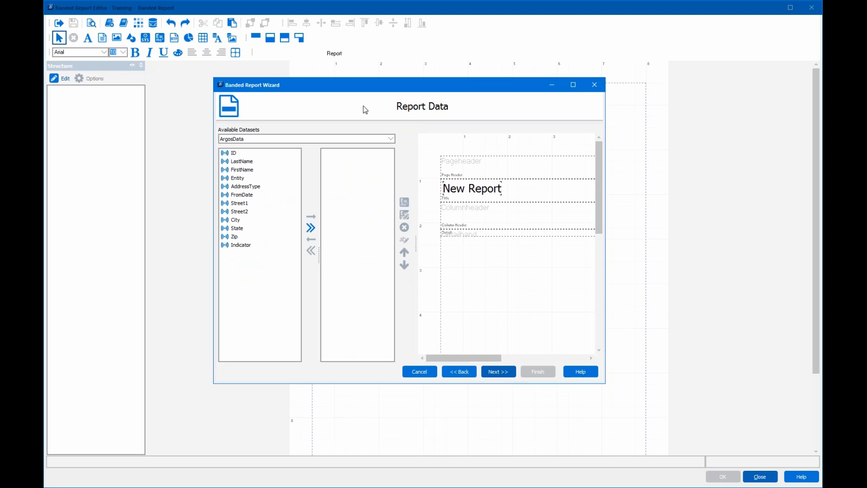
left_click(262, 138)
- Add LastName, FirstName, City, State and Zip as columns and widen the preview
left_click(236, 162)
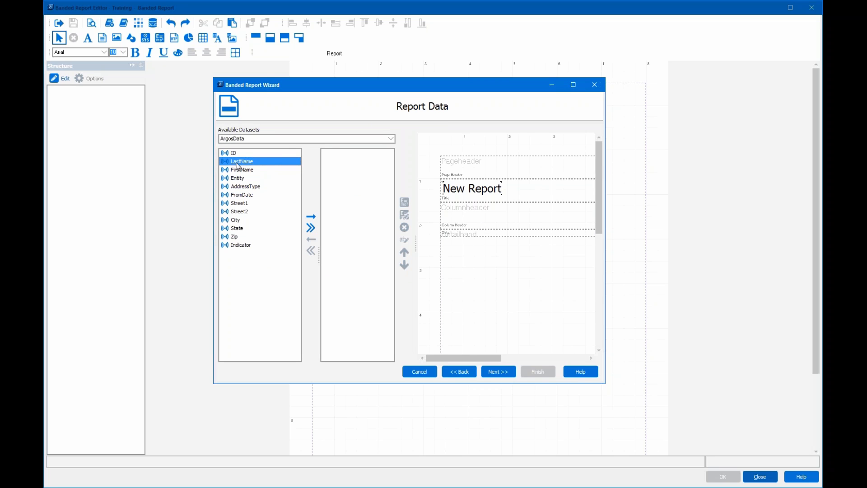
double_click(238, 162)
double_click(240, 163)
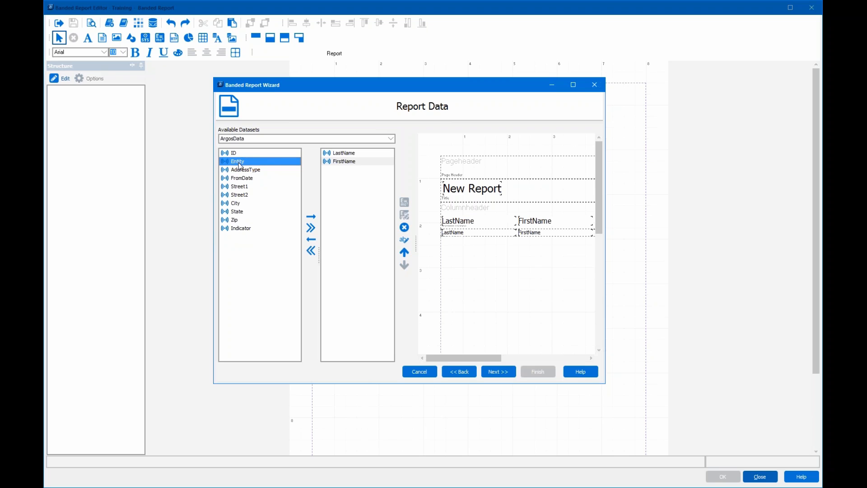
double_click(243, 203)
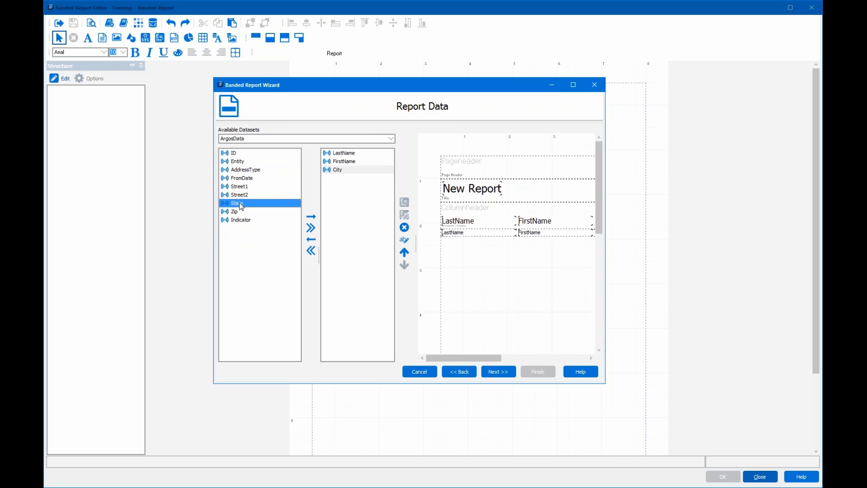
double_click(241, 206)
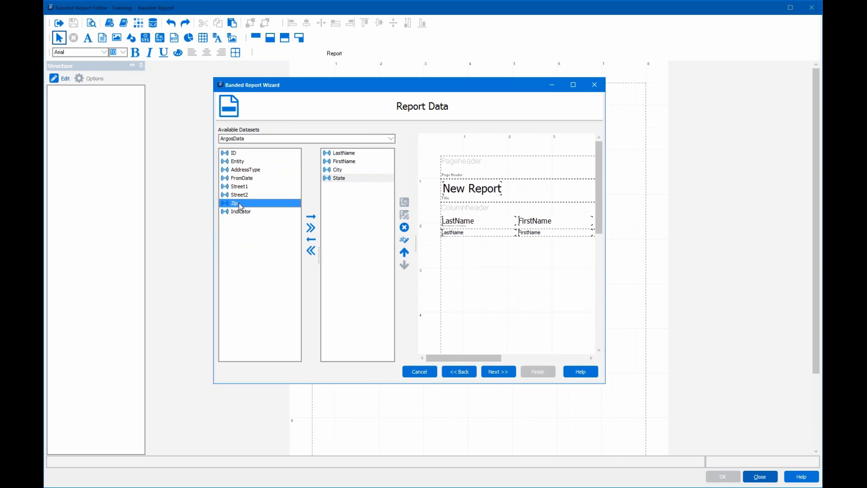
double_click(239, 205)
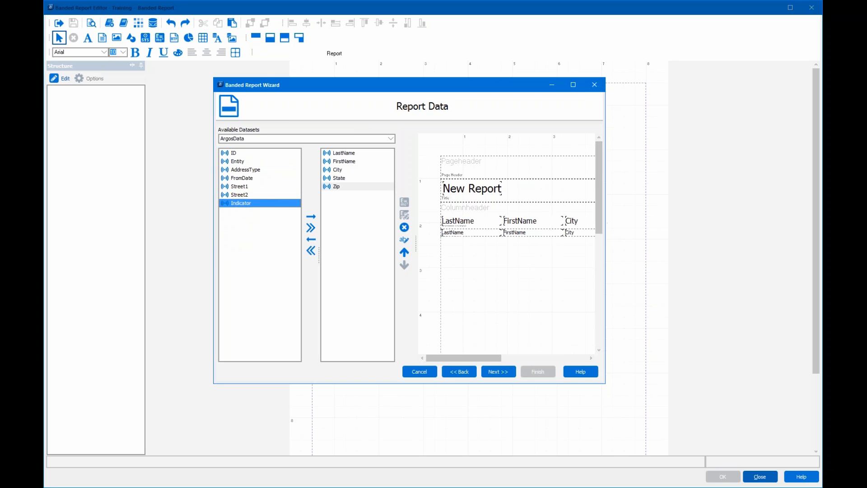
left_click_drag(605, 262, 677, 259)
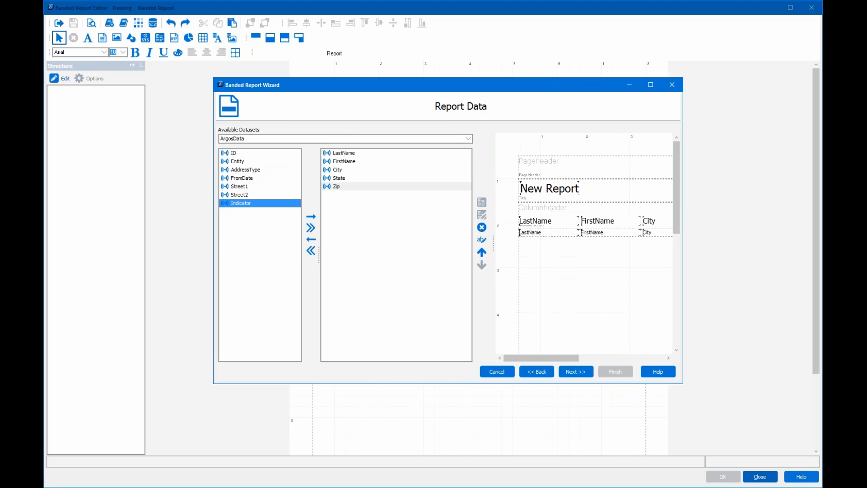
left_click_drag(493, 246, 435, 246)
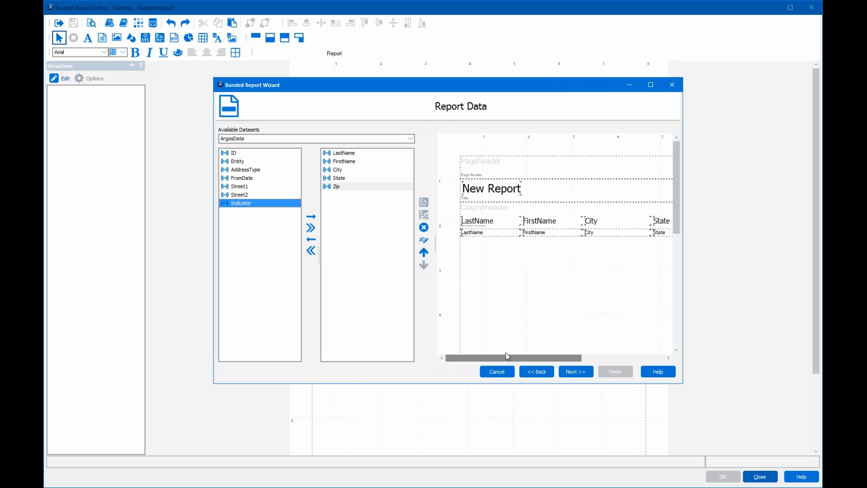
left_click_drag(505, 357, 479, 364)
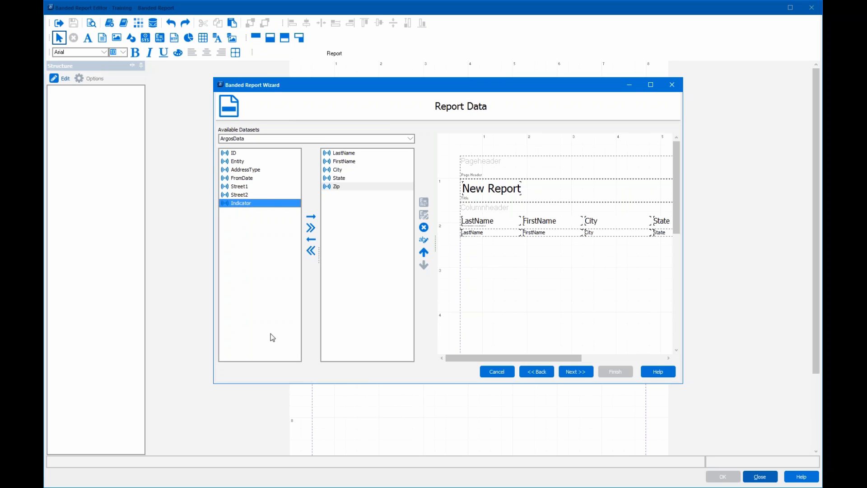
- Tick Page Footer Band in Report Options and view the Letter portrait, 0.50-inch page settings
left_click(579, 376)
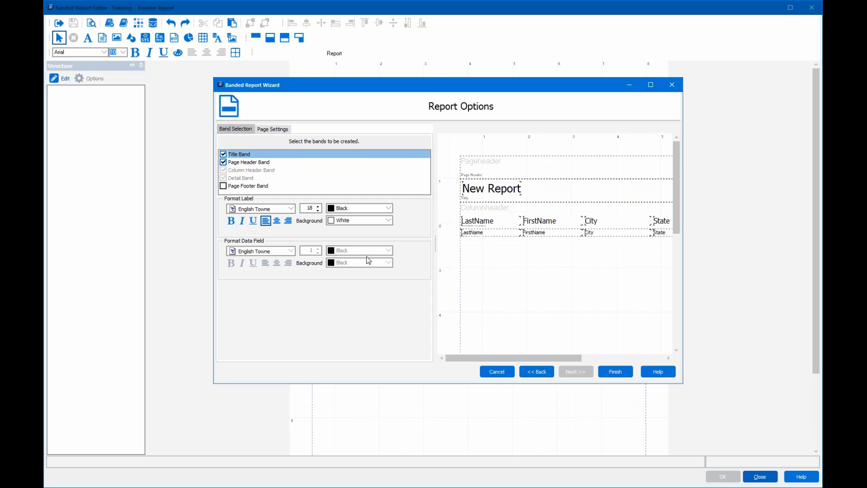
left_click(224, 186)
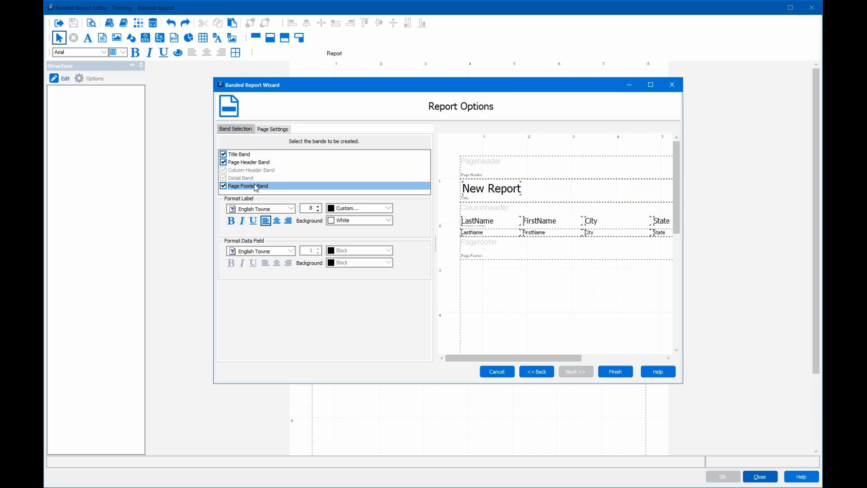
left_click(276, 131)
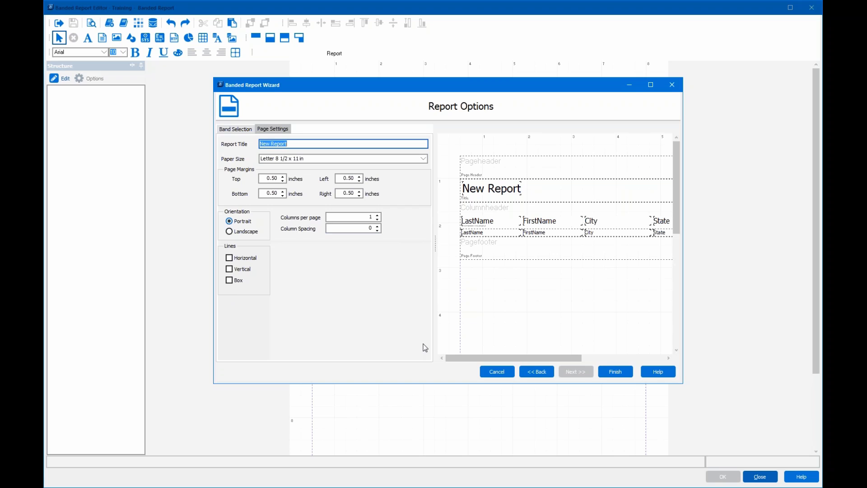
- Finish the wizard and preview the report for Entity Type Person with address types selected
left_click(615, 374)
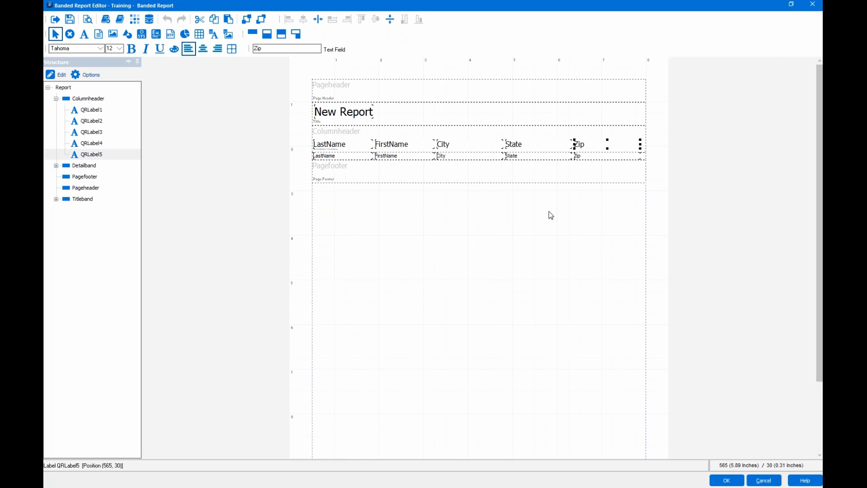
left_click(91, 23)
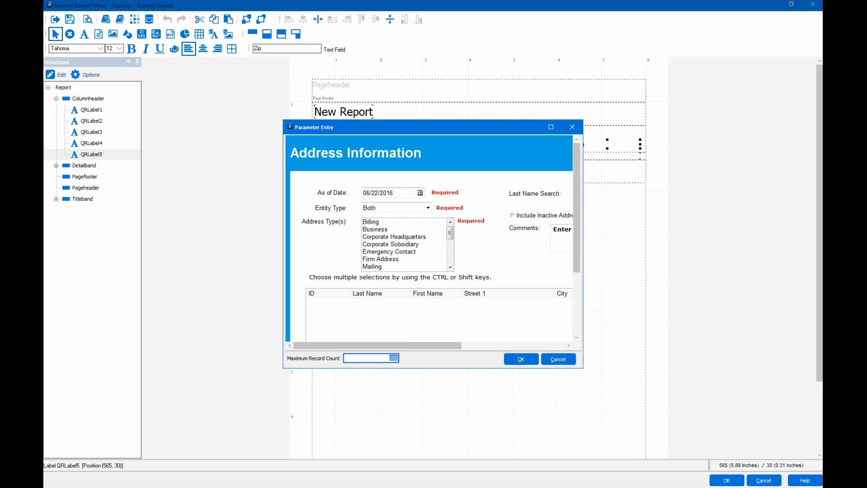
left_click(408, 208)
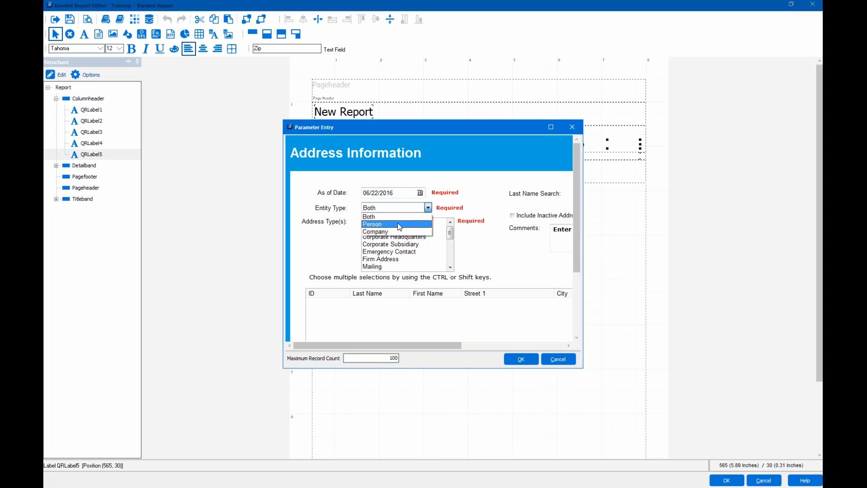
left_click(398, 223)
left_click_drag(398, 223, 399, 277)
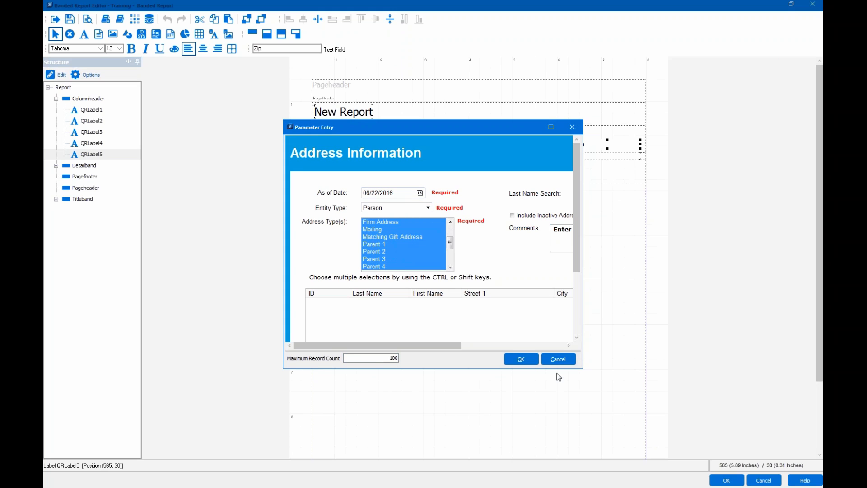
left_click(531, 359)
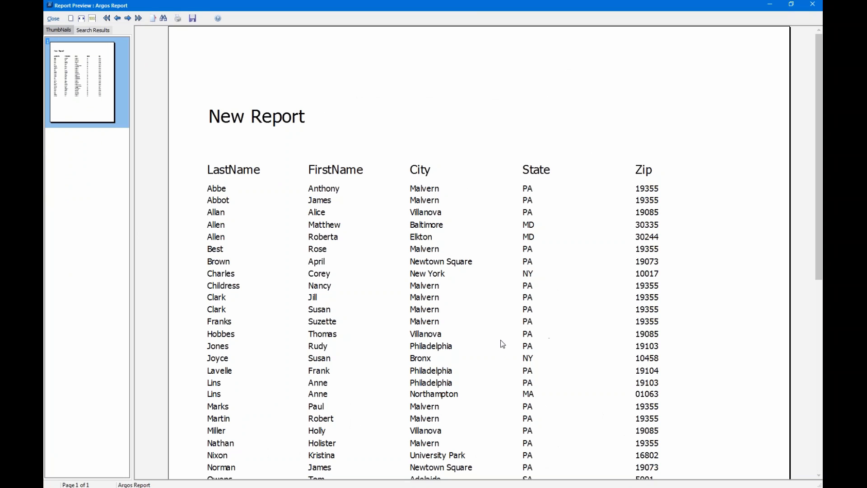
- Check the person address preview, then close it back to the layout
scroll(501, 341, "down", 5)
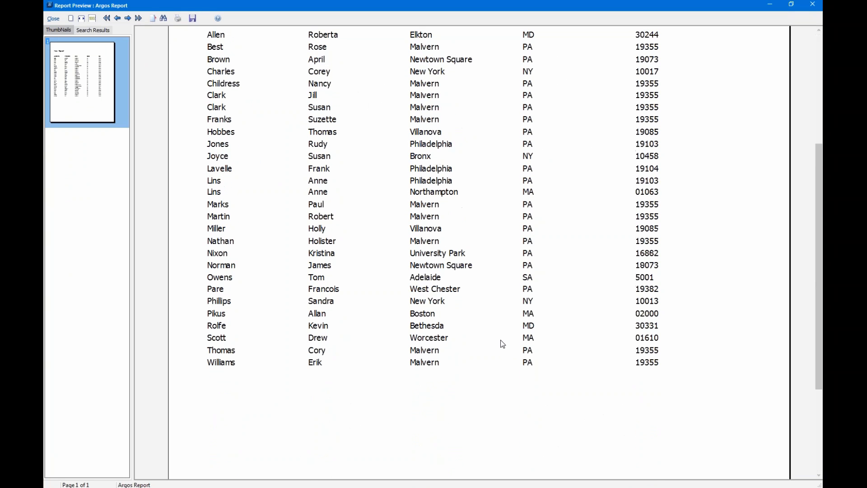
scroll(500, 339, "up", 5)
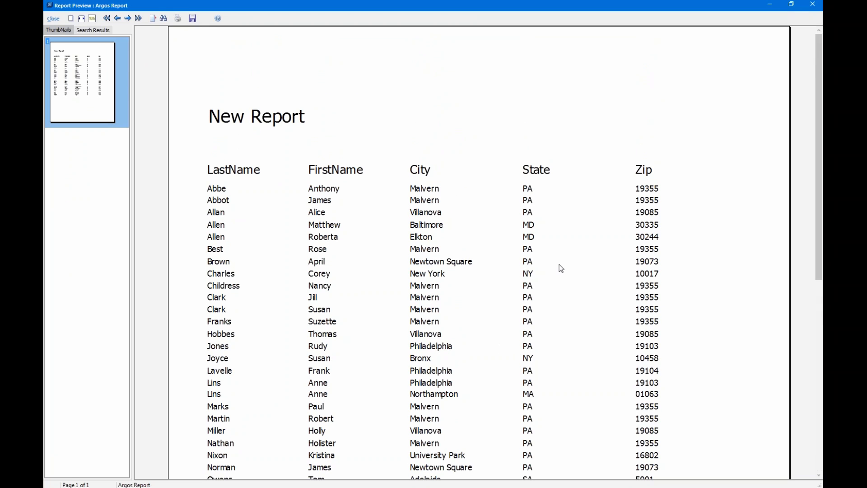
left_click(54, 19)
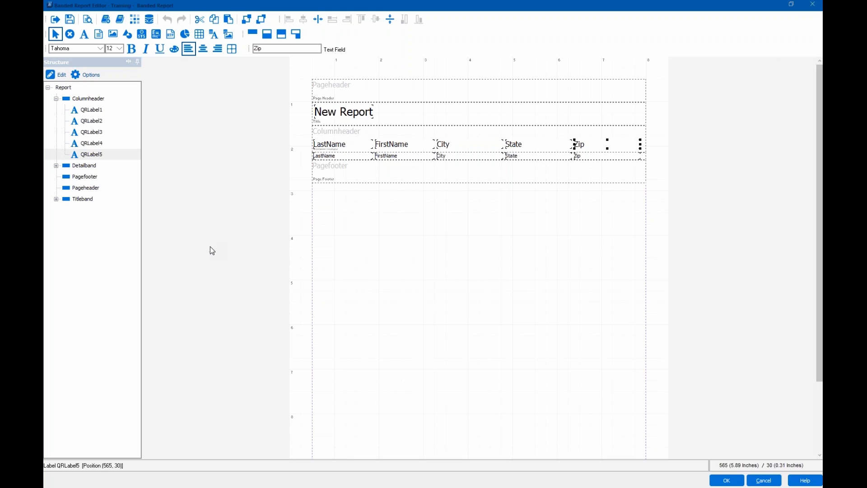
- Place a system data field in the page header labelled 'Report Printed on'
left_click(144, 36)
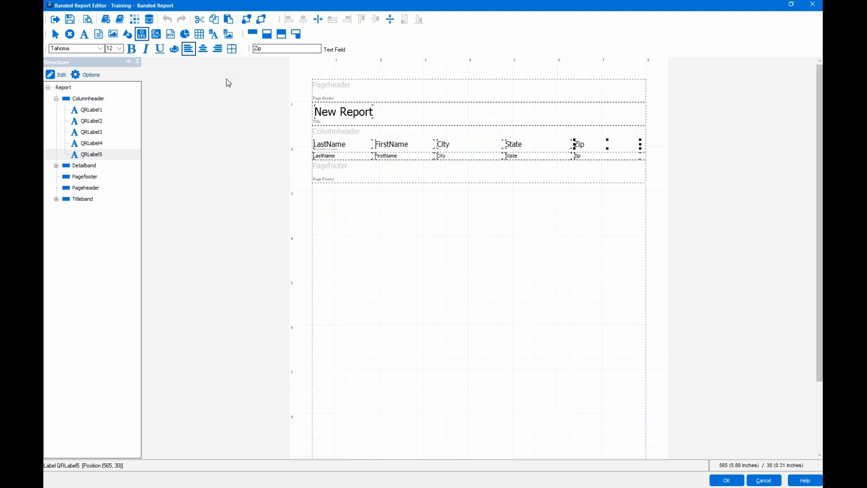
left_click(558, 84)
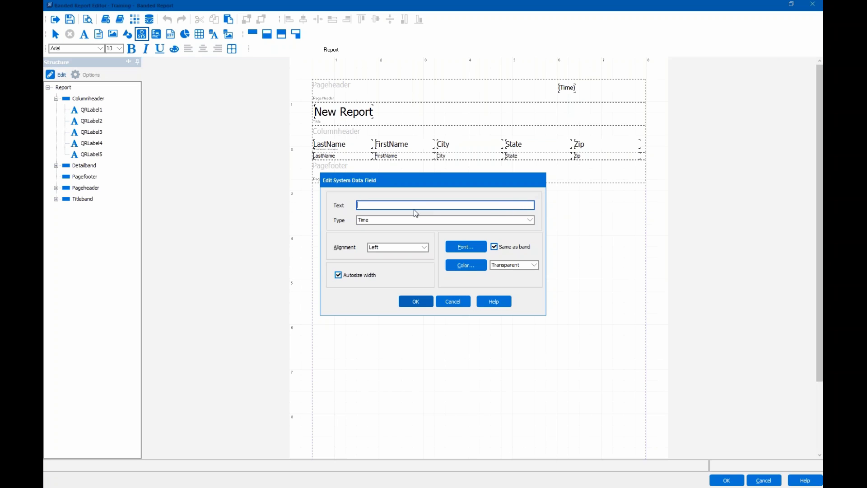
type("Report Printed on")
- Set the system data field's type to Date and confirm it
left_click(419, 221)
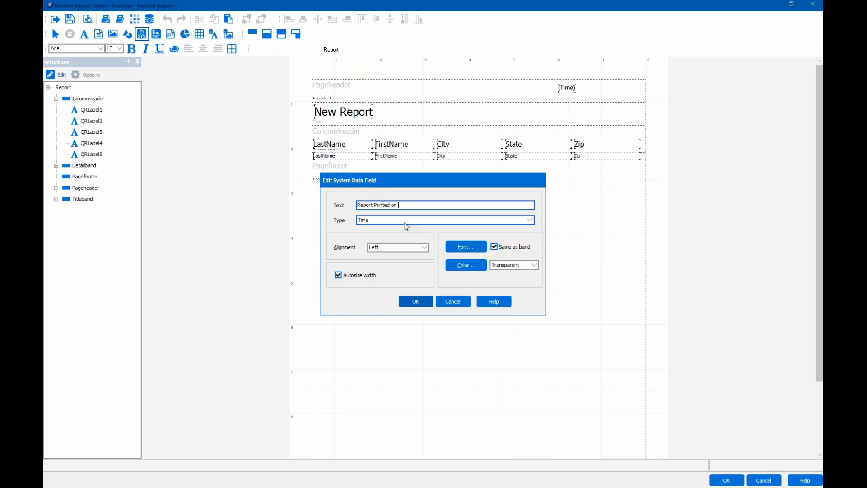
left_click(423, 207)
left_click(397, 222)
left_click(397, 224)
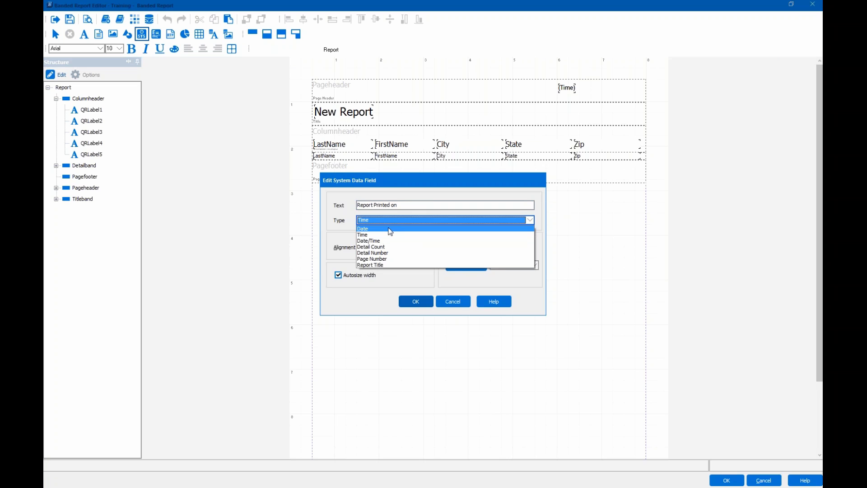
left_click(391, 229)
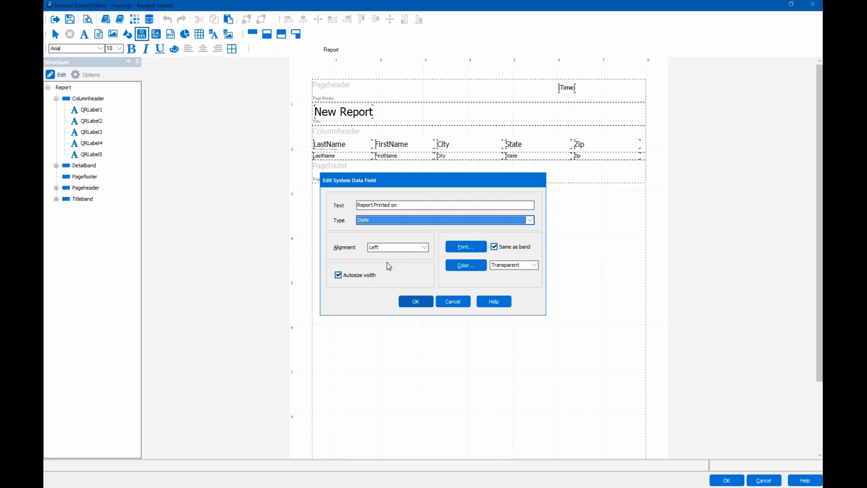
left_click(420, 302)
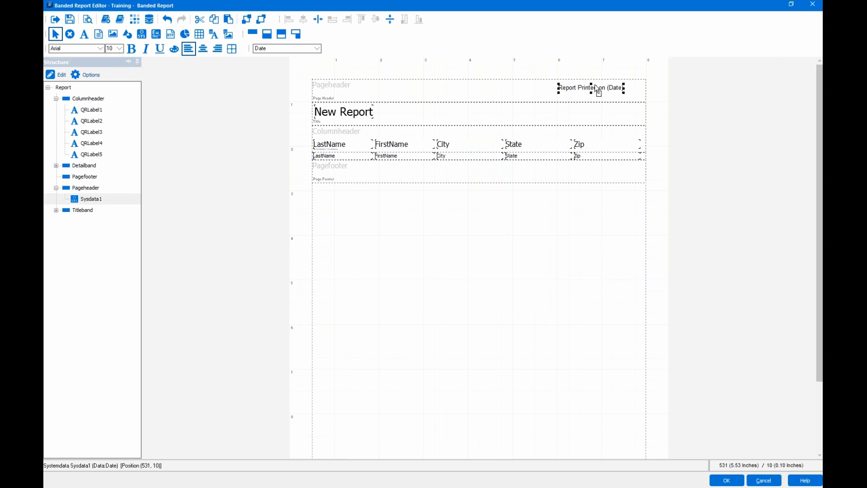
- Drag the 'Report Printed on (Date)' field to the page header's top-right corner
left_click_drag(596, 92, 596, 89)
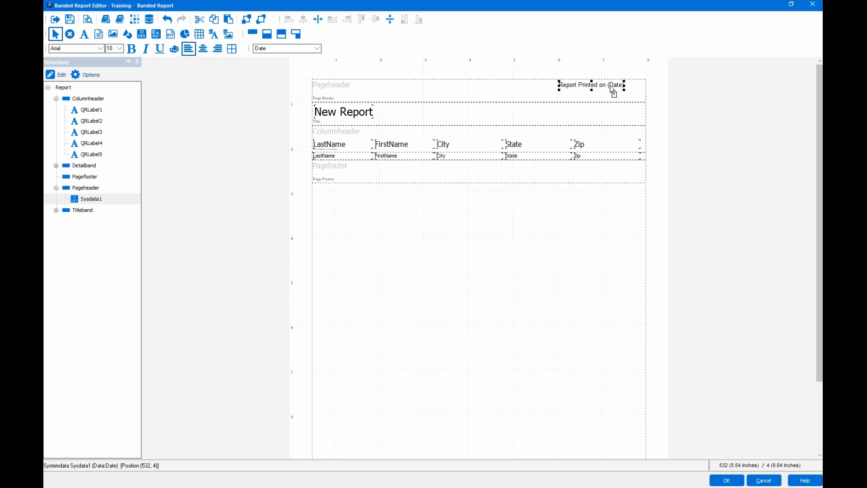
left_click_drag(613, 90, 612, 86)
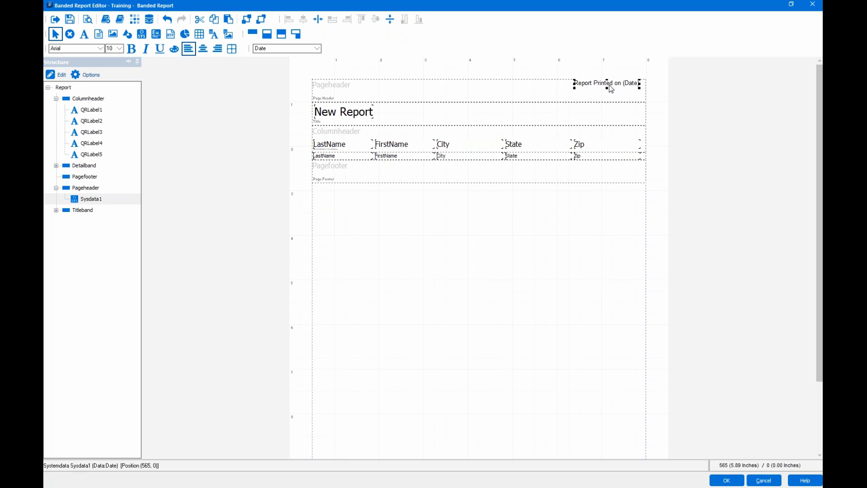
left_click(483, 97)
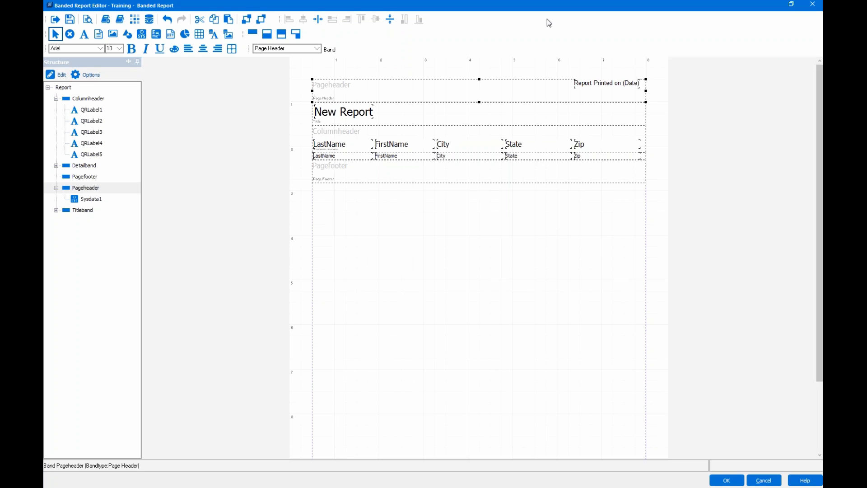
- Drop an expression field into the Pagefooter band and open its Expression Wizard
left_click(156, 35)
left_click(465, 169)
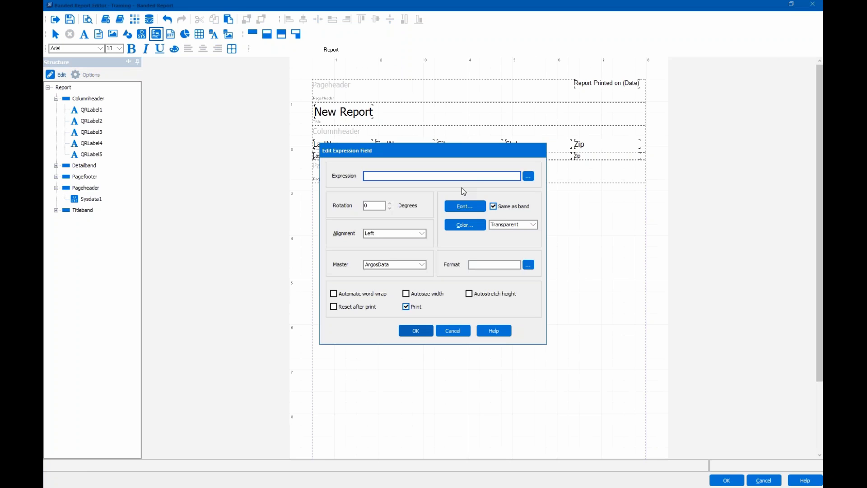
left_click(496, 265)
left_click(529, 176)
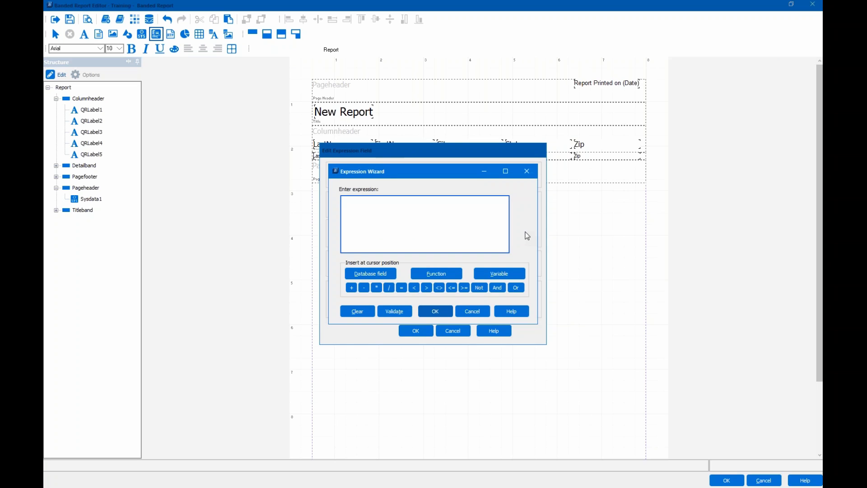
- Insert the PAGENUMBER function from the Other category into the expression
left_click(435, 273)
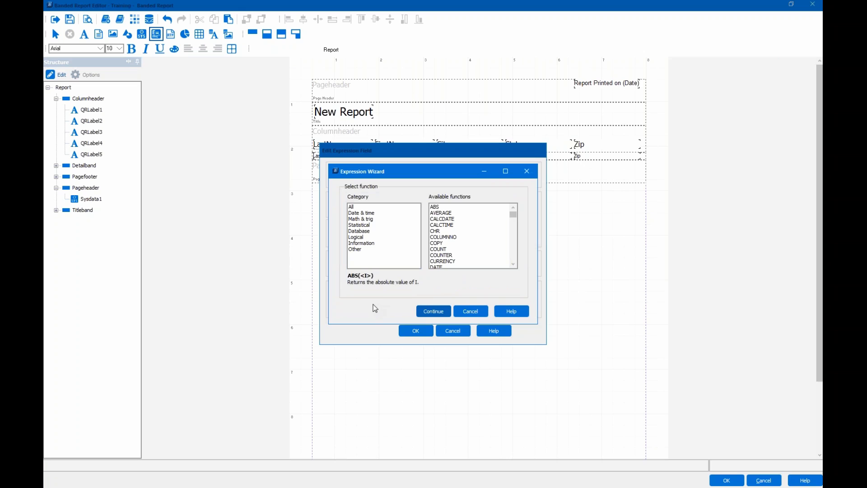
left_click(360, 207)
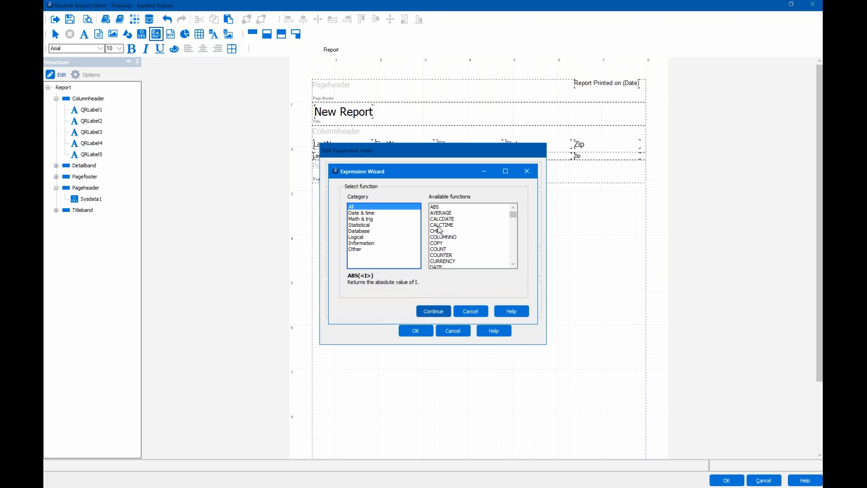
scroll(445, 231, "down", 5)
scroll(449, 230, "down", 2)
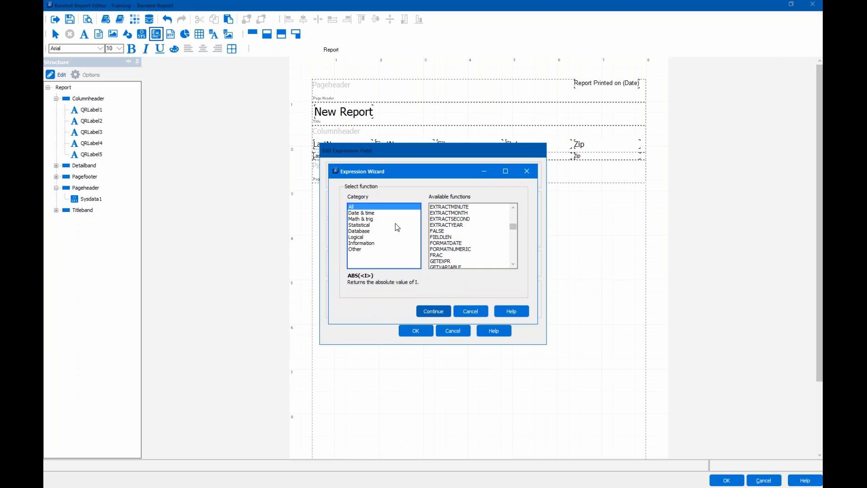
left_click(357, 250)
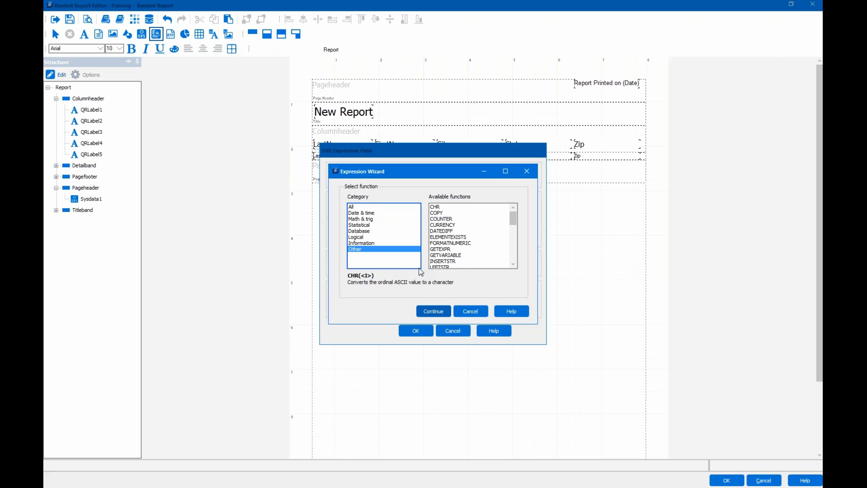
scroll(441, 240, "down", 5)
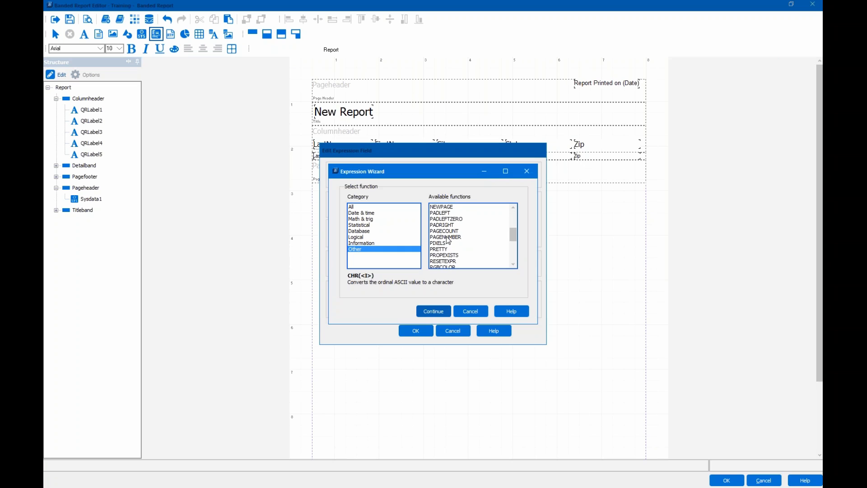
left_click(446, 238)
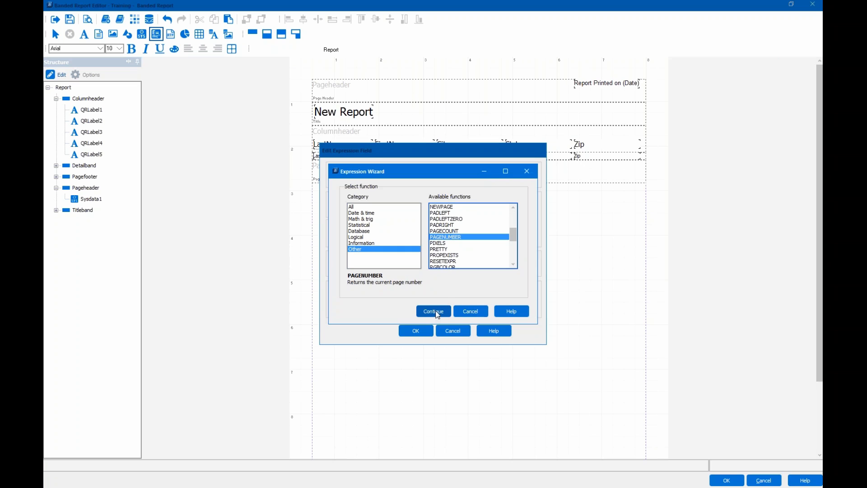
left_click(434, 310)
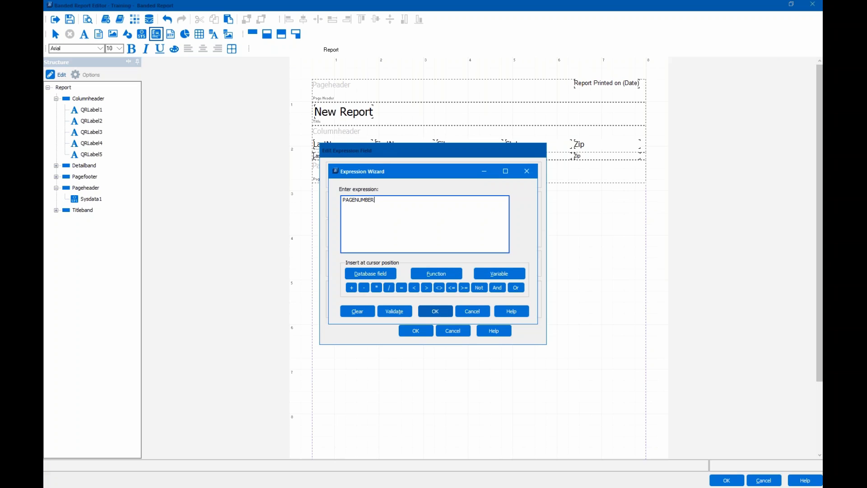
- Append the ' of ' text and the PAGECOUNT function, then validate
type("+")
type("of ' +")
left_click(436, 273)
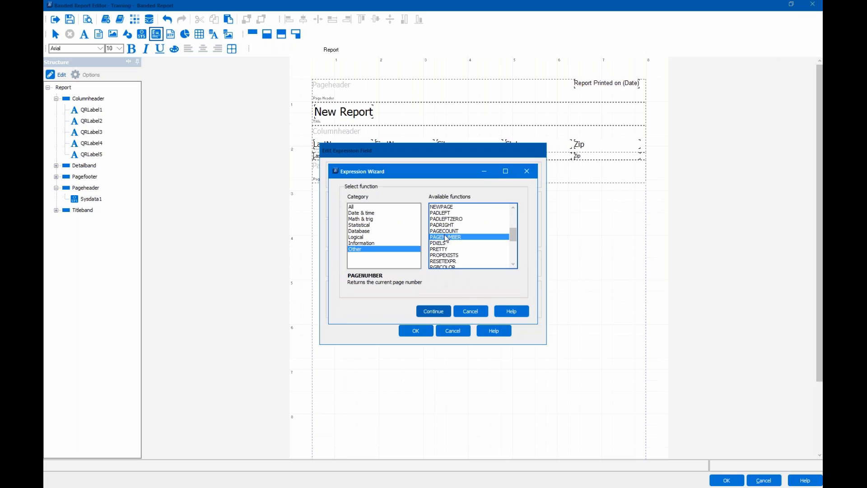
left_click(444, 231)
left_click(433, 311)
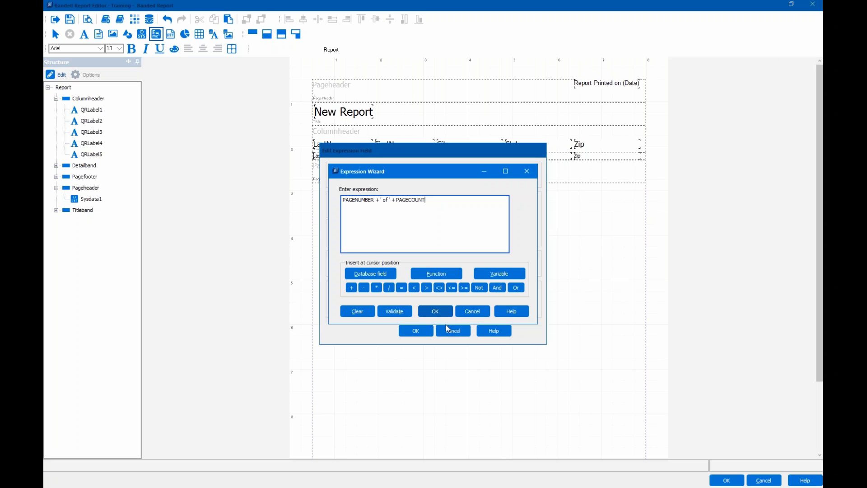
left_click(405, 311)
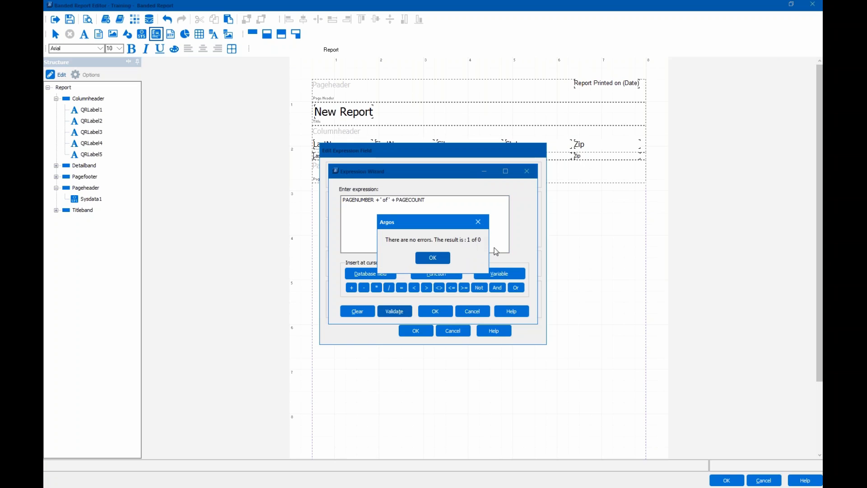
left_click(428, 261)
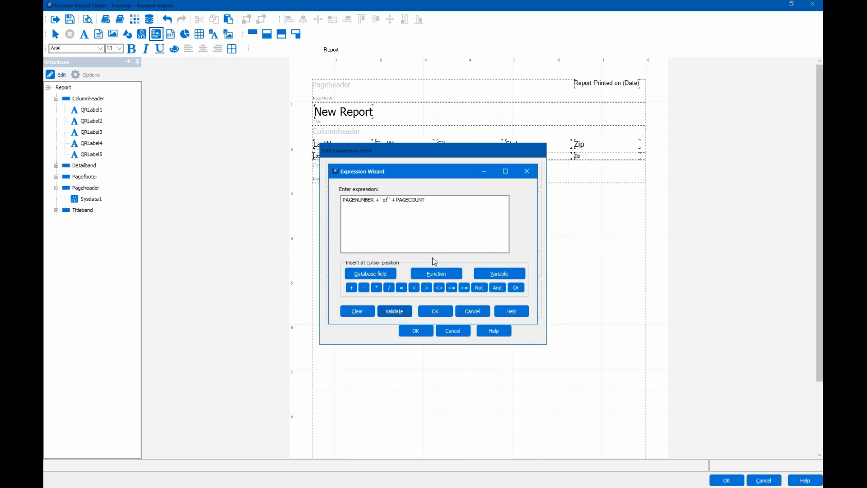
- Prefix 'Page ' + before PAGENUMBER and validate the result as 'Page 1 of 0'
left_click(344, 201)
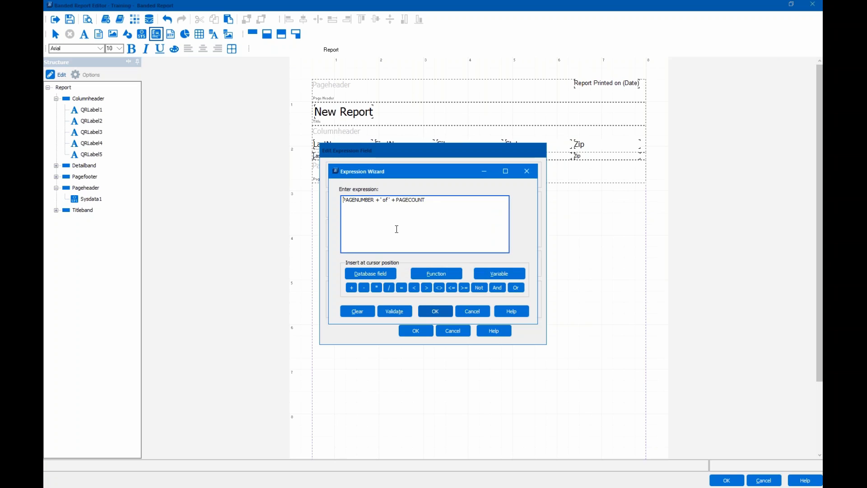
left_click(342, 200)
type("'Page ' ")
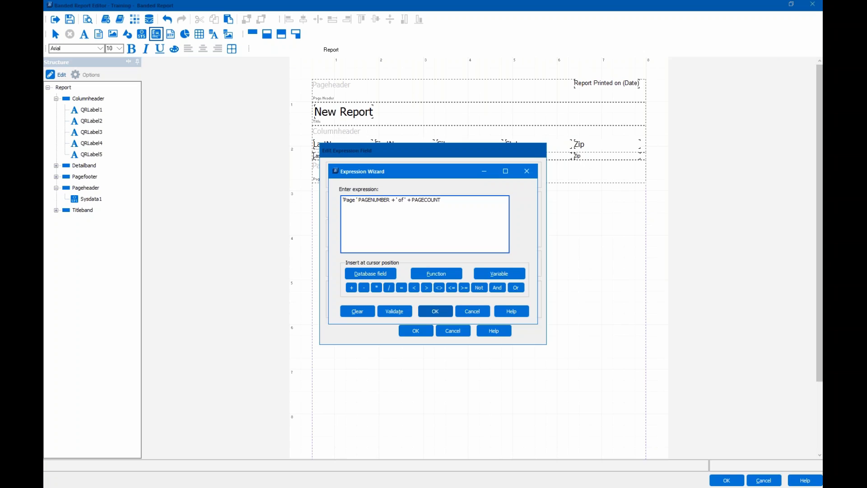
type("+ PAGENUMBER")
left_click(396, 311)
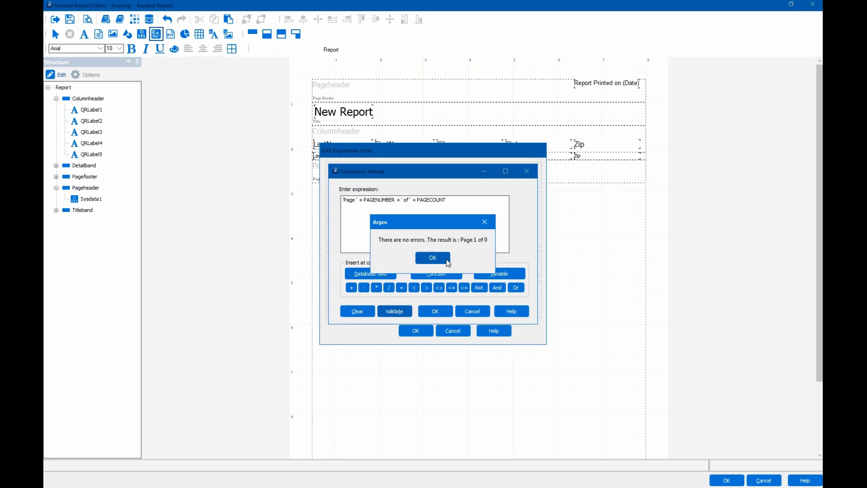
left_click(430, 259)
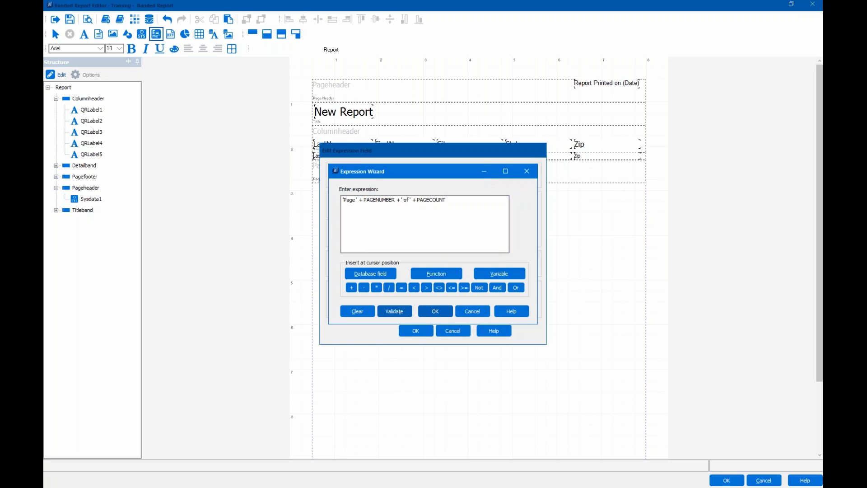
- Insert the Page-of-PAGECOUNT expression as a centered, autosize-width field at the page footer's top
left_click(435, 311)
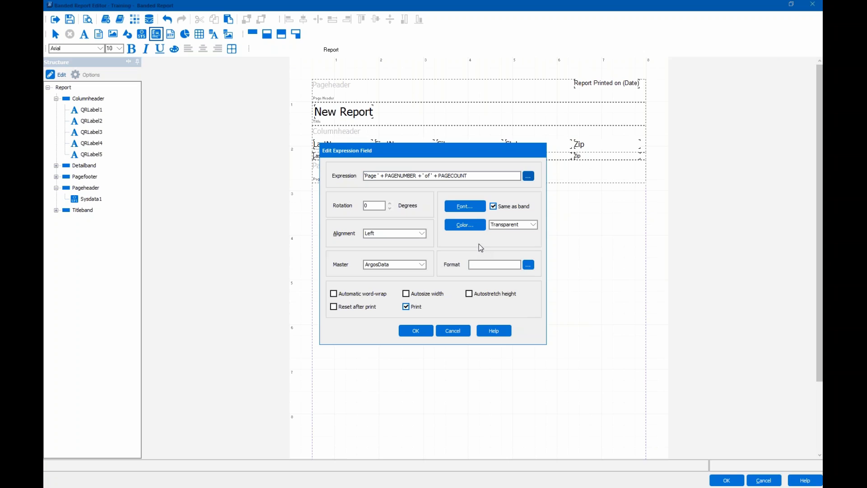
left_click(397, 233)
left_click(395, 255)
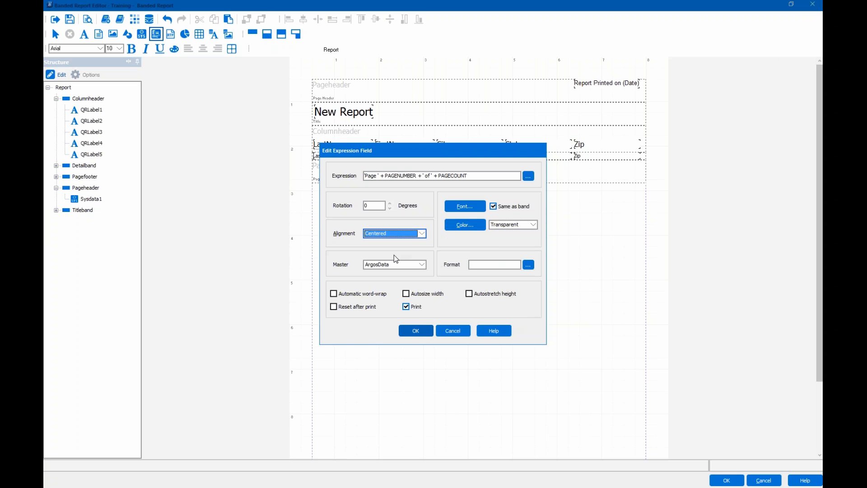
left_click(406, 294)
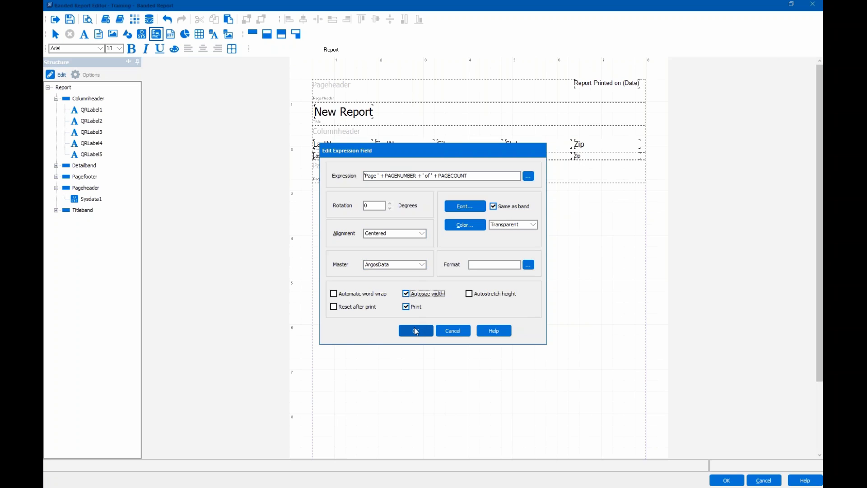
left_click(416, 332)
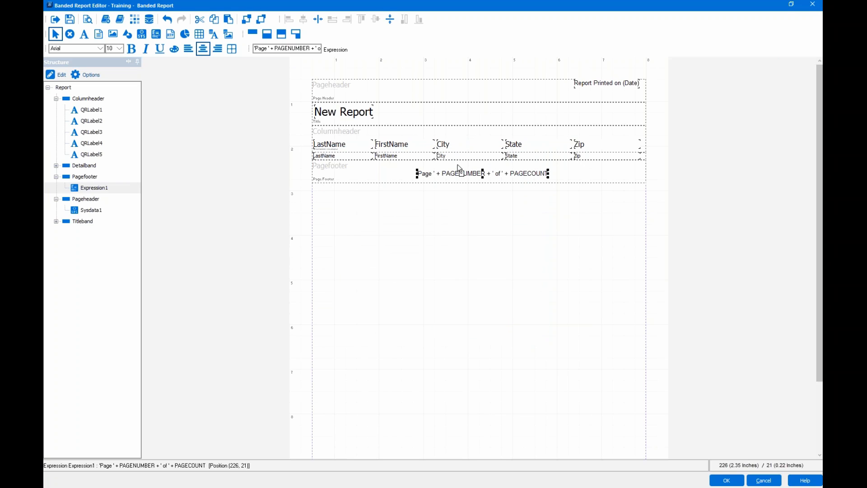
left_click_drag(457, 169, 450, 161)
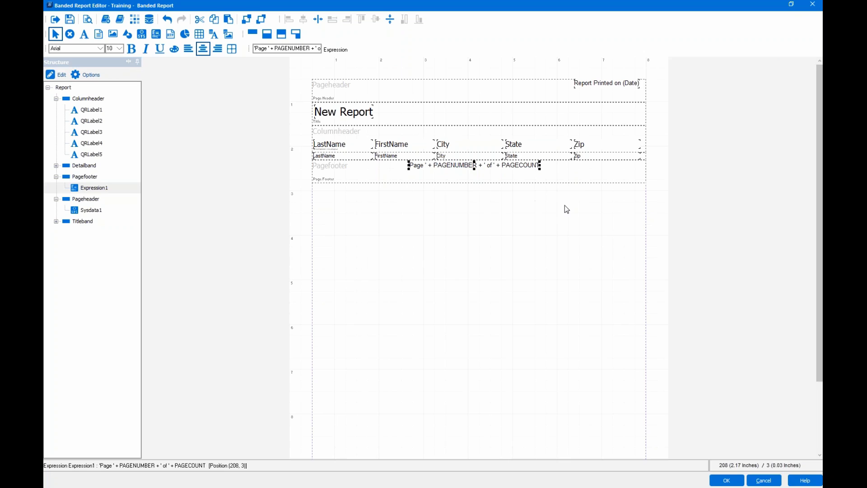
left_click(586, 177)
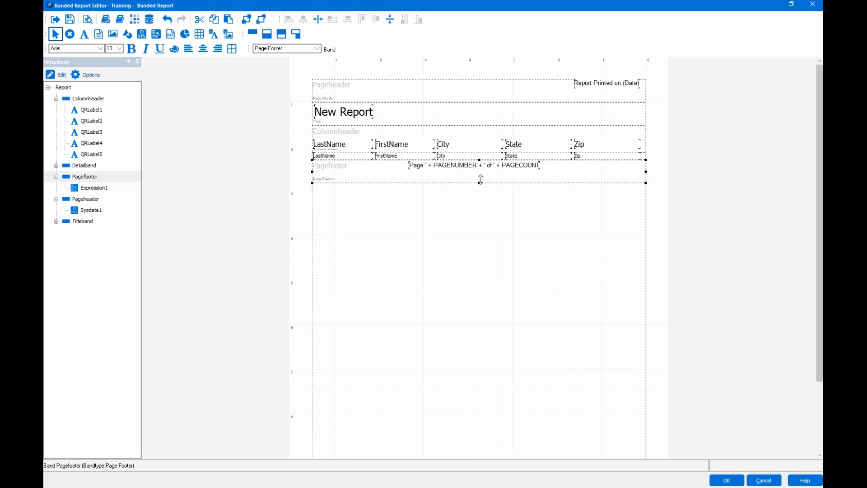
- Shorten the page footer band and center the page-number field horizontally within it
left_click_drag(482, 175, 480, 171)
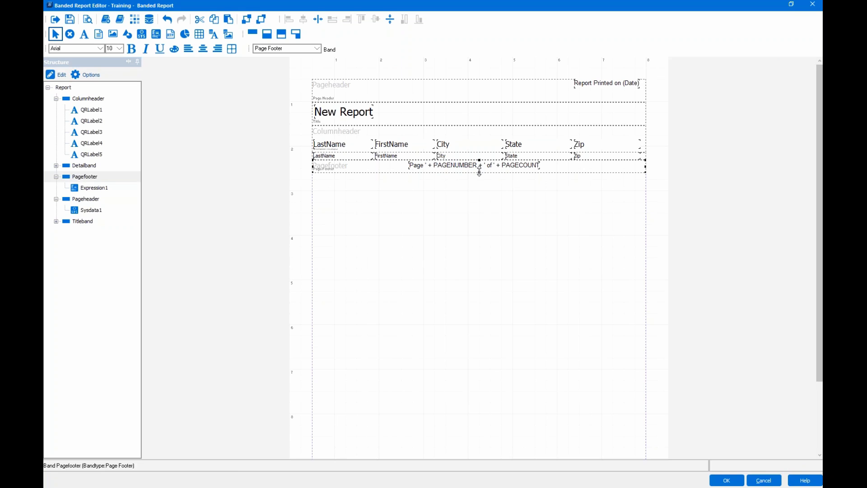
left_click_drag(480, 172, 480, 171)
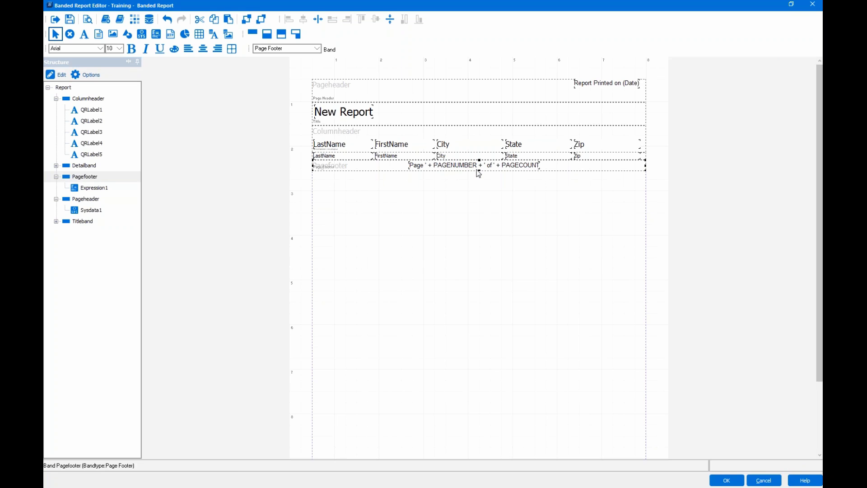
left_click(481, 167)
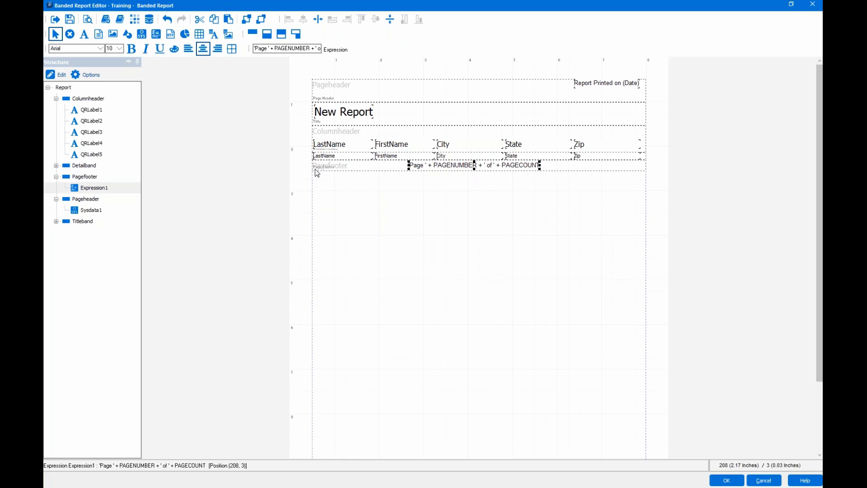
left_click(318, 22)
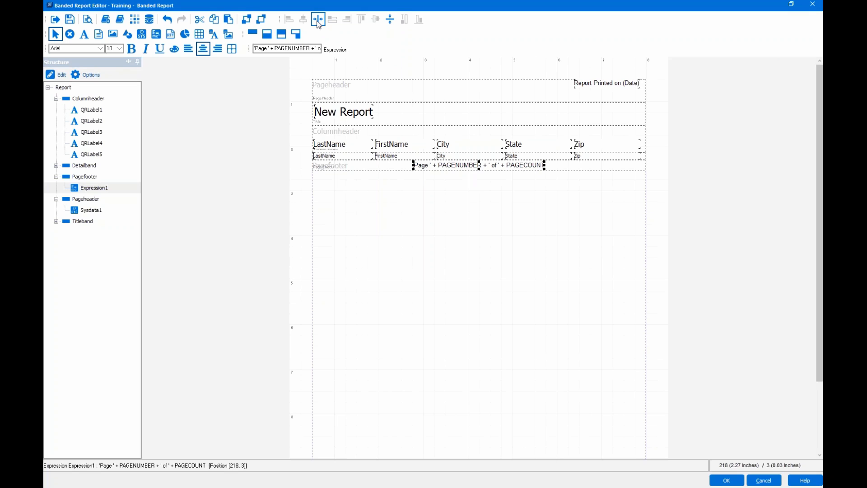
left_click(391, 21)
double_click(462, 167)
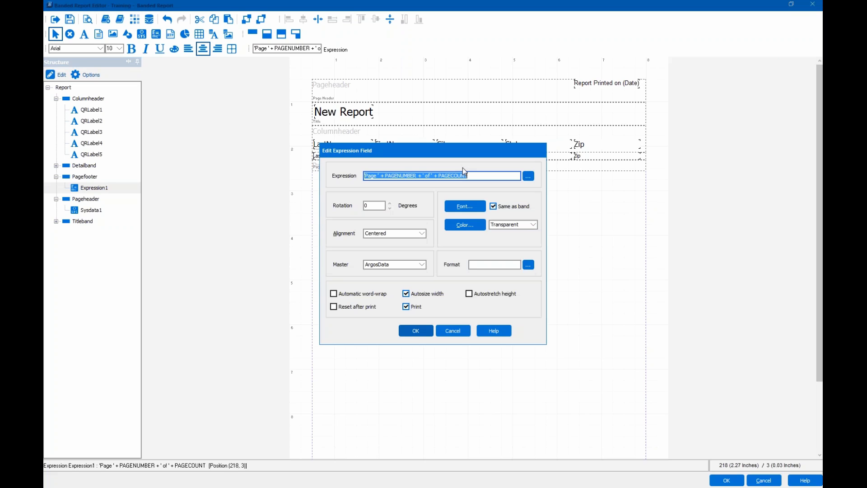
- Keep the page-number field's Centered alignment and autosize width, closing its settings unchanged
left_click(415, 331)
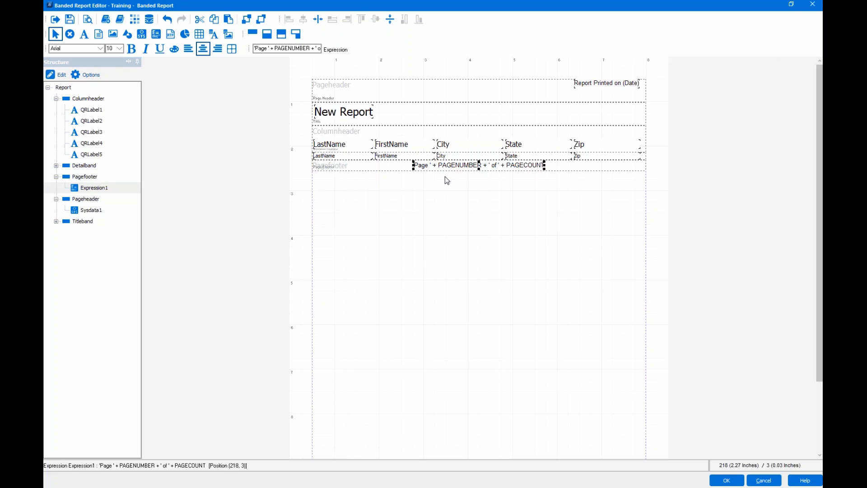
- Replace the 'New Report' title text with 'Address List'
double_click(336, 113)
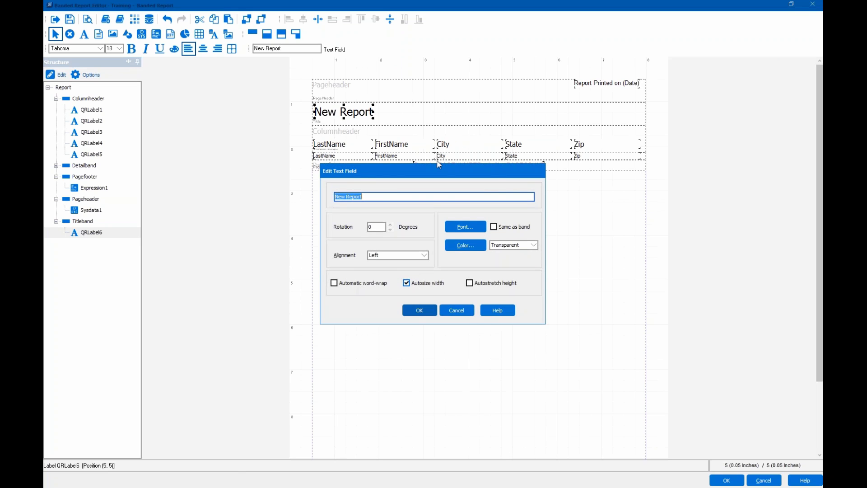
type("Address List")
left_click(418, 310)
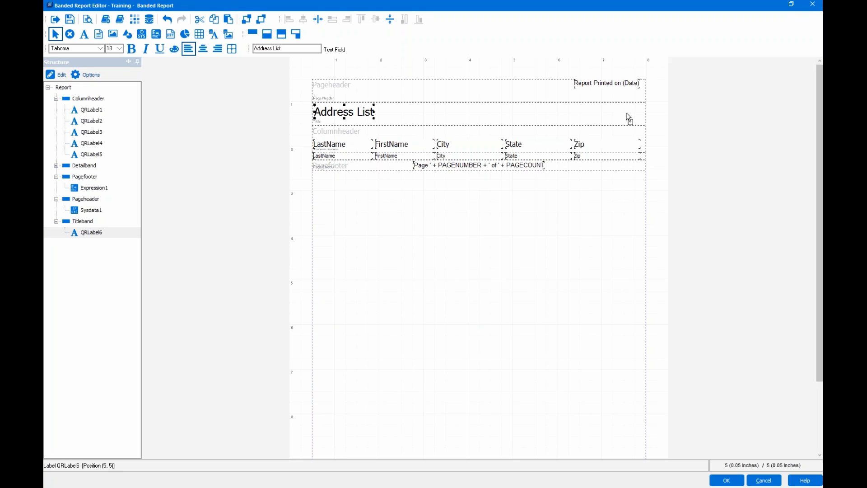
- Move the Address List title flush to the title band's right edge, undoing a trial centering
left_click_drag(627, 117, 628, 116)
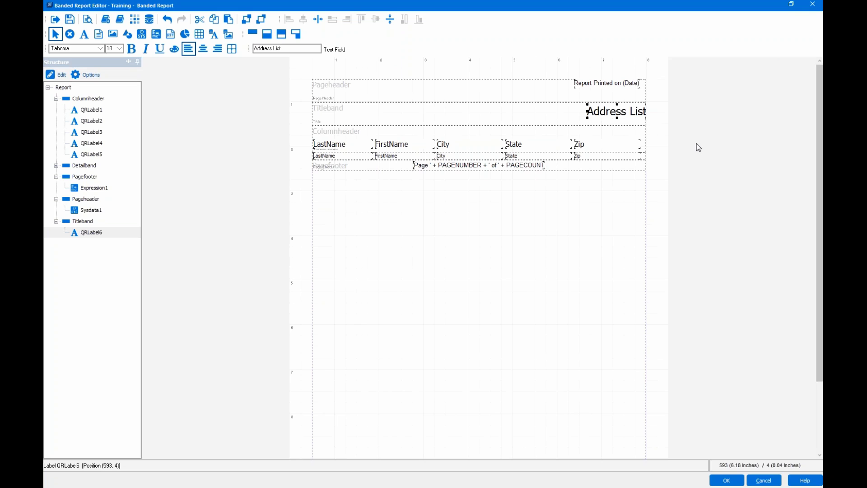
key("Left")
key("Left")
key("Left")
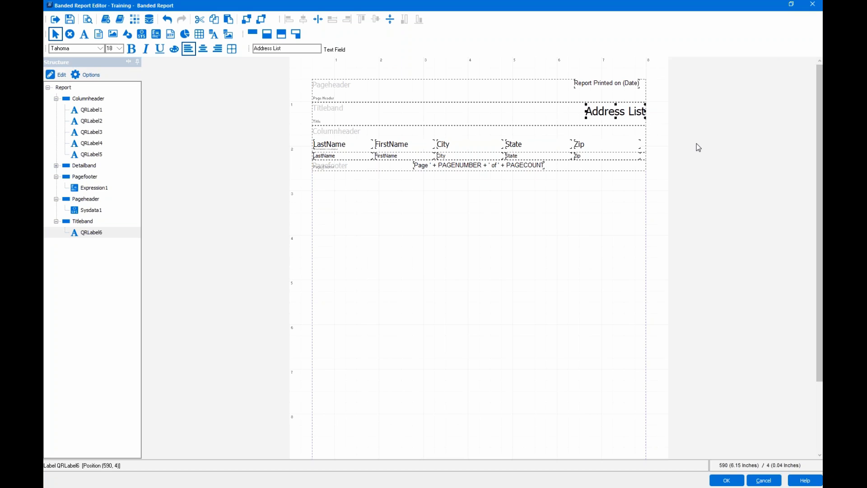
left_click(317, 20)
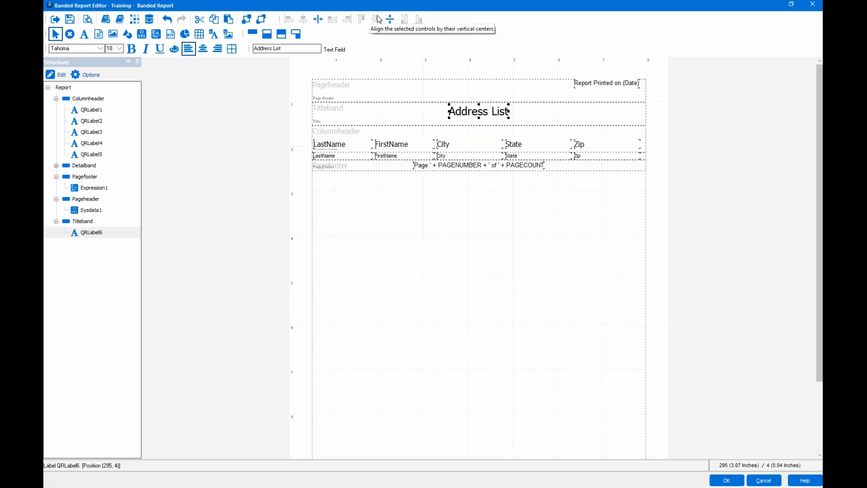
left_click(168, 20)
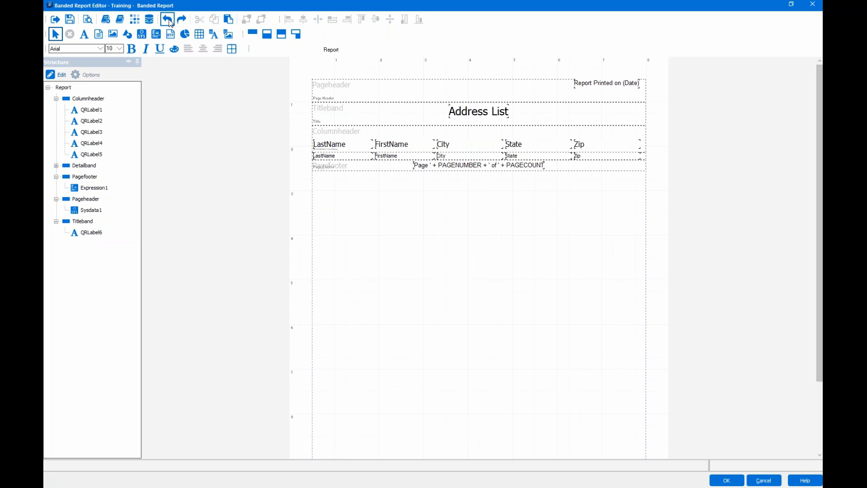
left_click(484, 115)
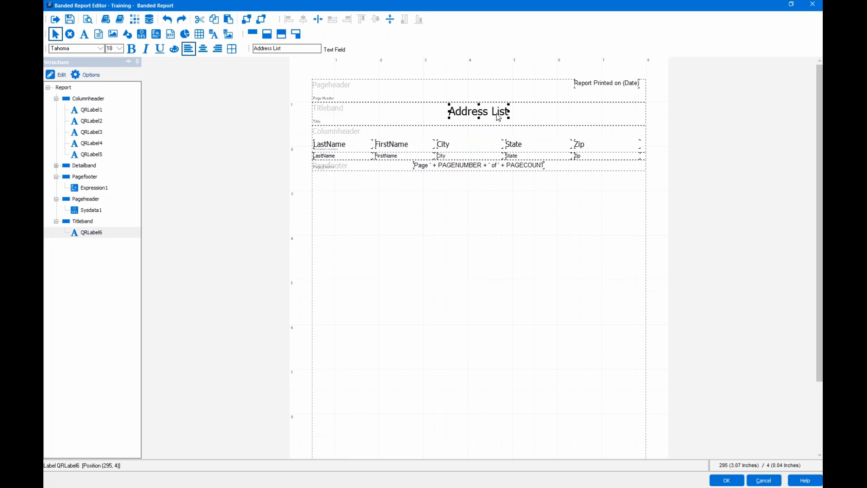
left_click(630, 119)
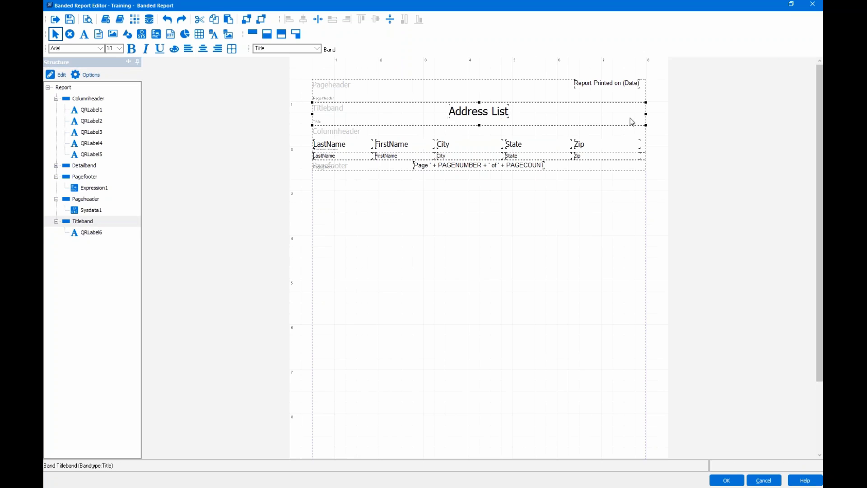
double_click(473, 119)
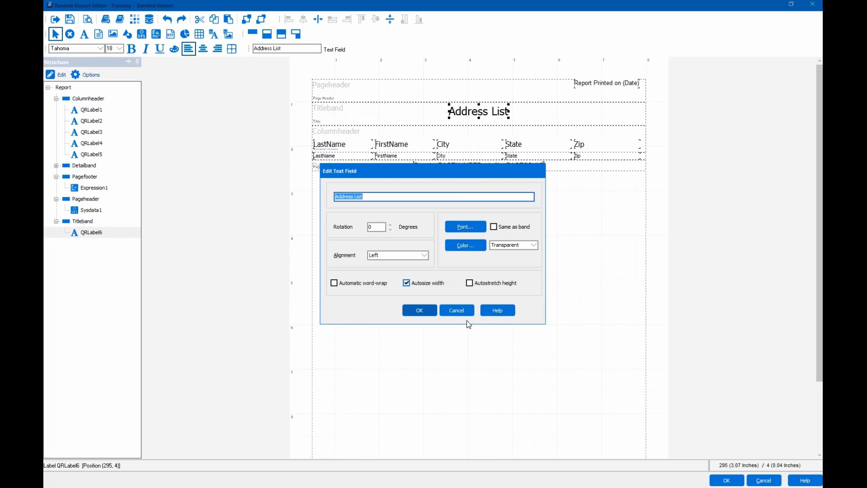
left_click(464, 311)
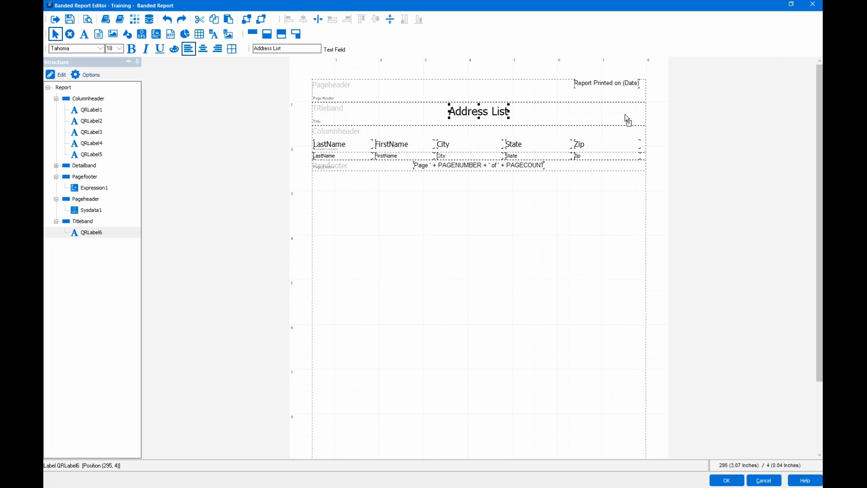
left_click_drag(627, 119, 627, 119)
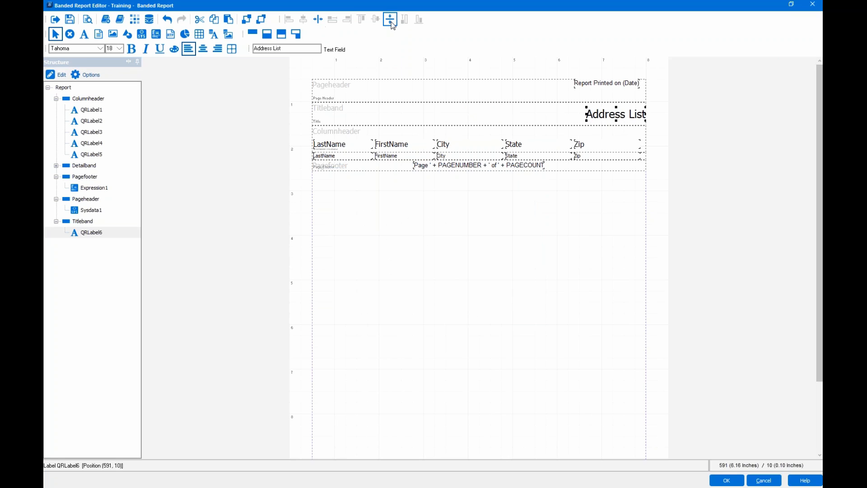
left_click(384, 120)
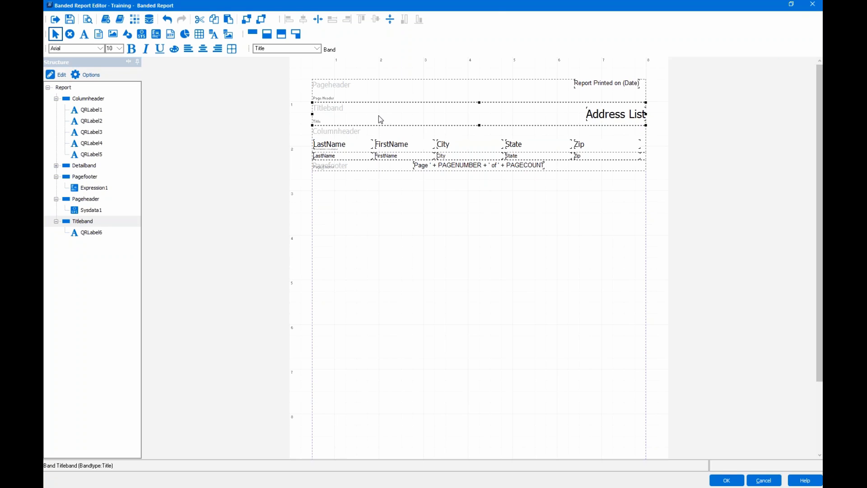
left_click(595, 116)
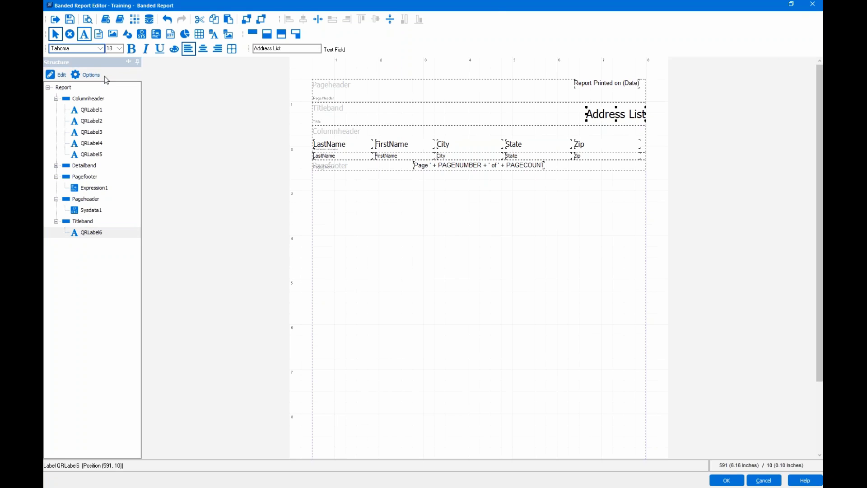
- Make the Address List title blue Verdana at font size 22
left_click(83, 49)
key("v")
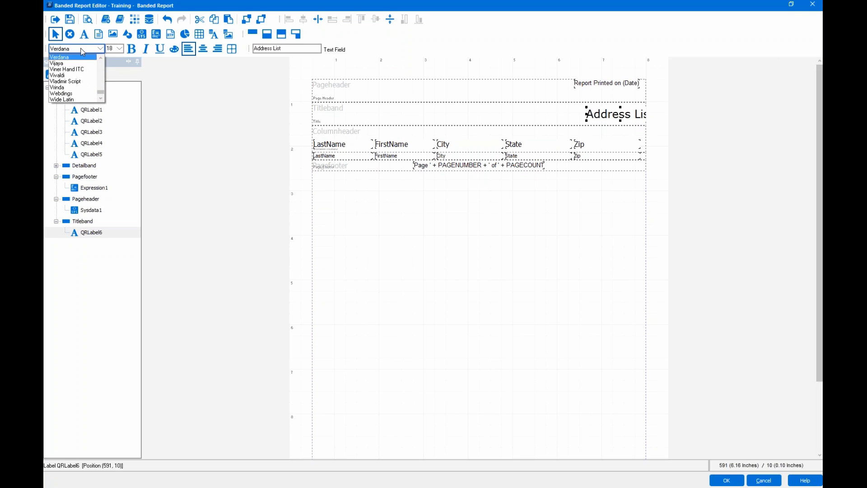
left_click(78, 57)
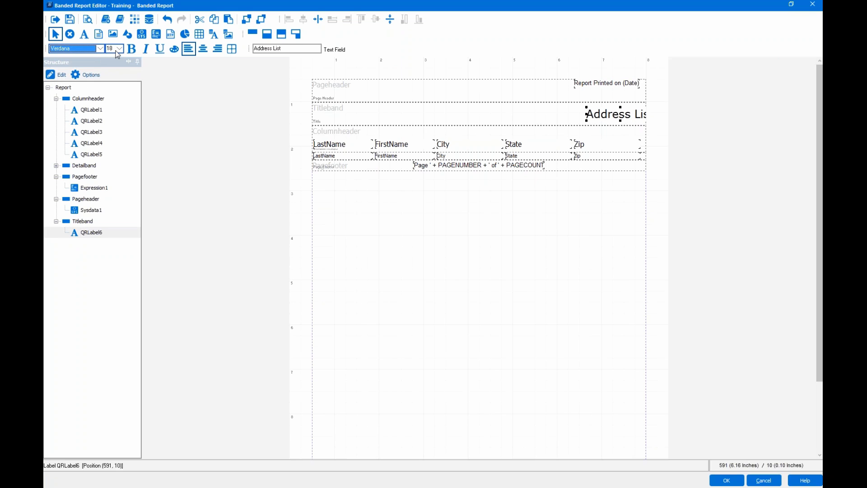
key("Tab")
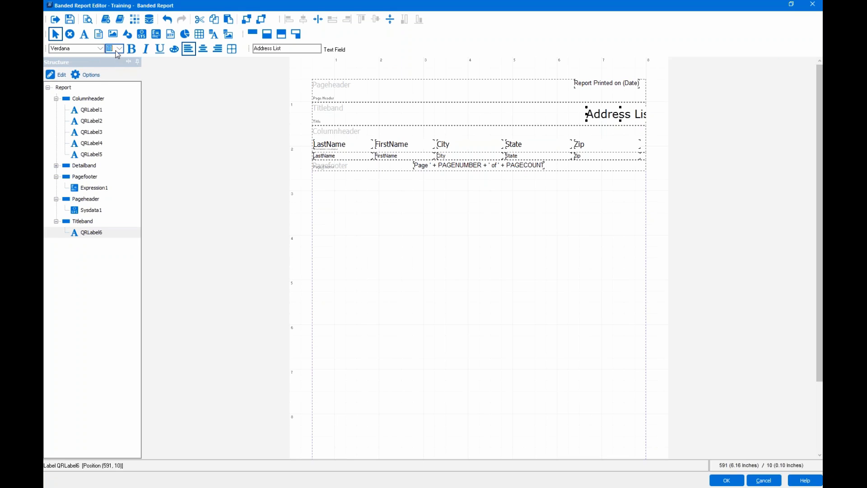
type("22")
key("Return")
left_click(176, 50)
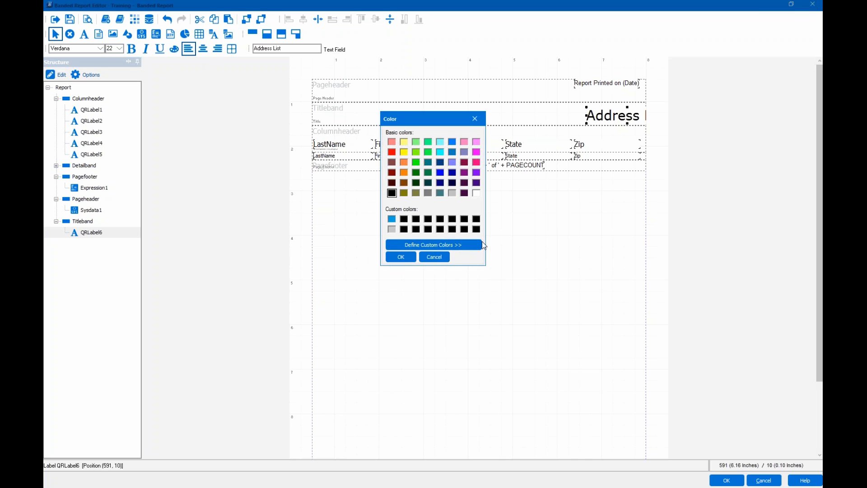
left_click(392, 219)
left_click(411, 258)
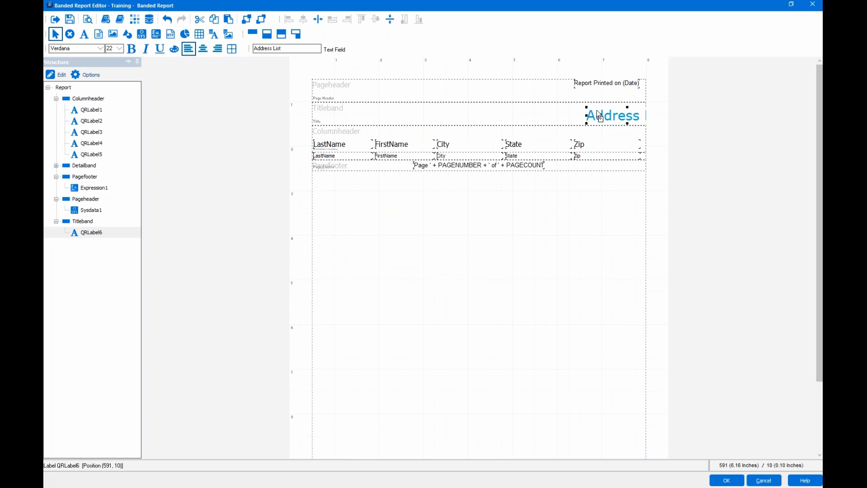
- Shift the title left so it sits fully inside the title band's right end
left_click_drag(597, 110, 575, 108)
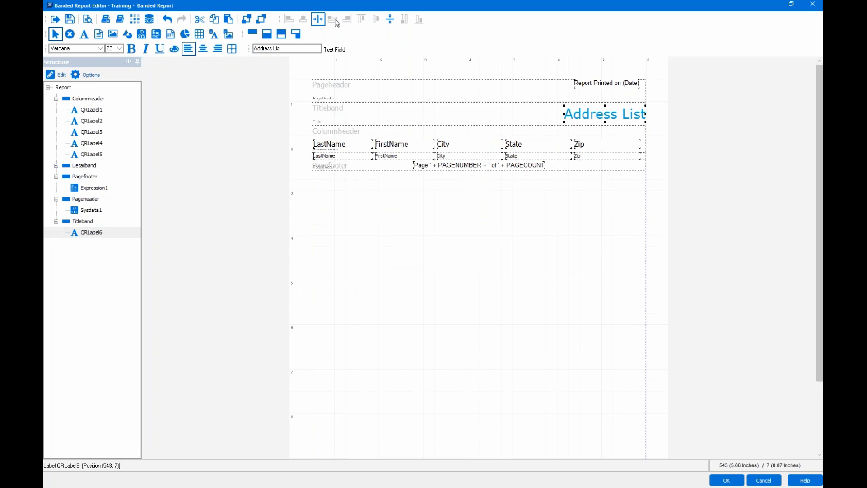
left_click(432, 118)
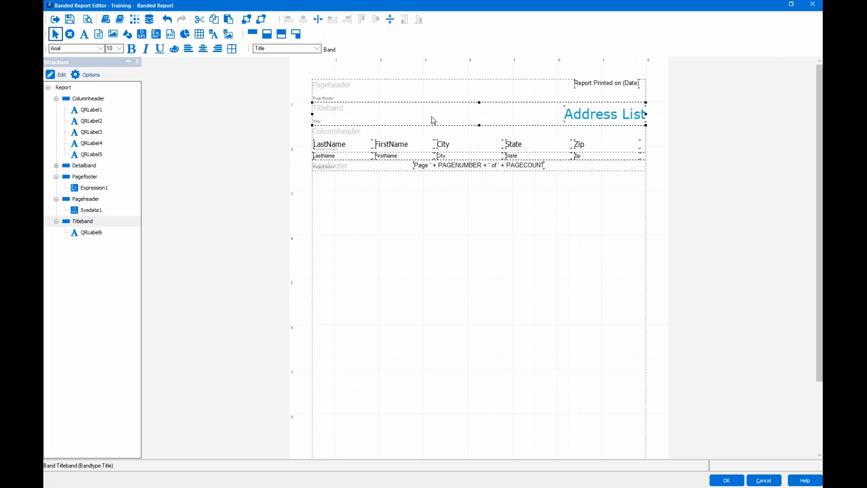
left_click(113, 39)
- Insert the Argos 5.0 Logo from the Online Training Objects library at the title band's left
left_click(120, 20)
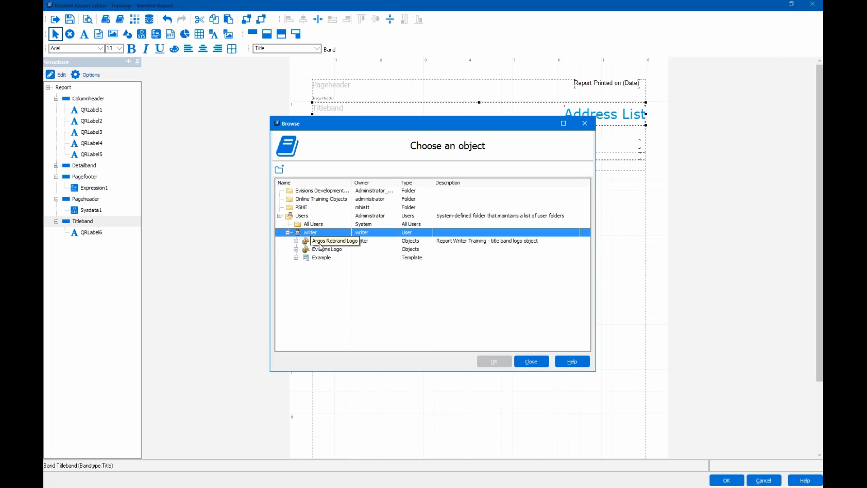
double_click(293, 199)
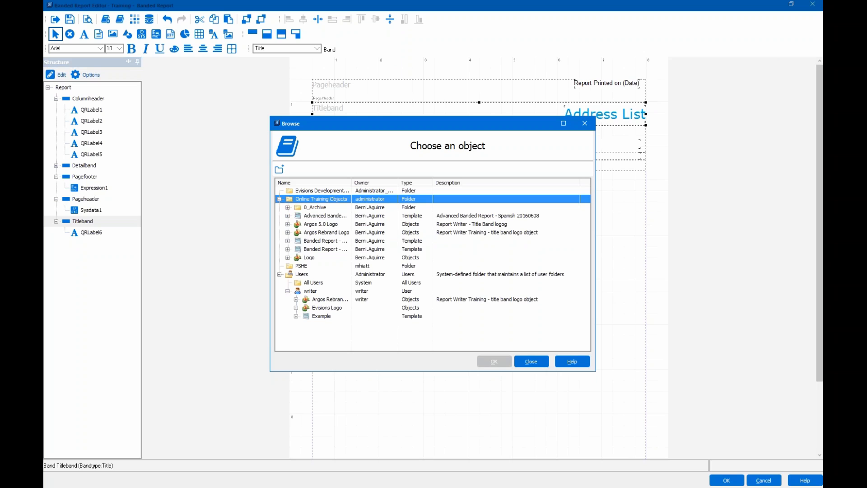
left_click(298, 225)
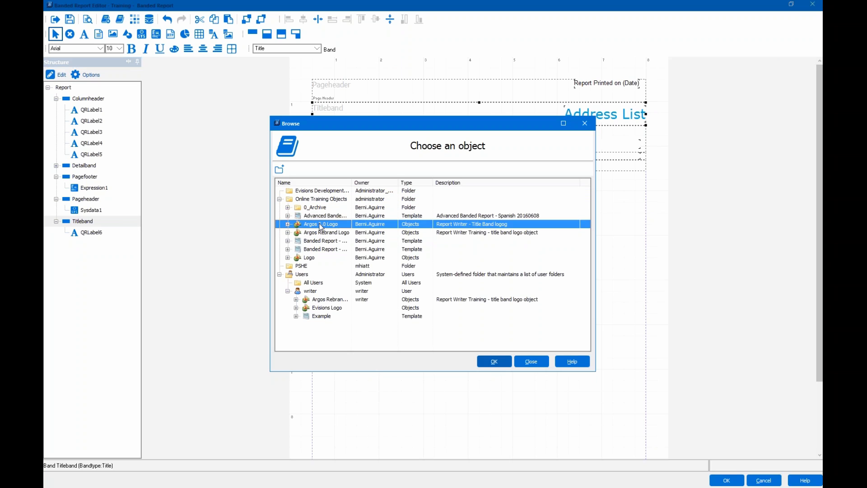
left_click(507, 364)
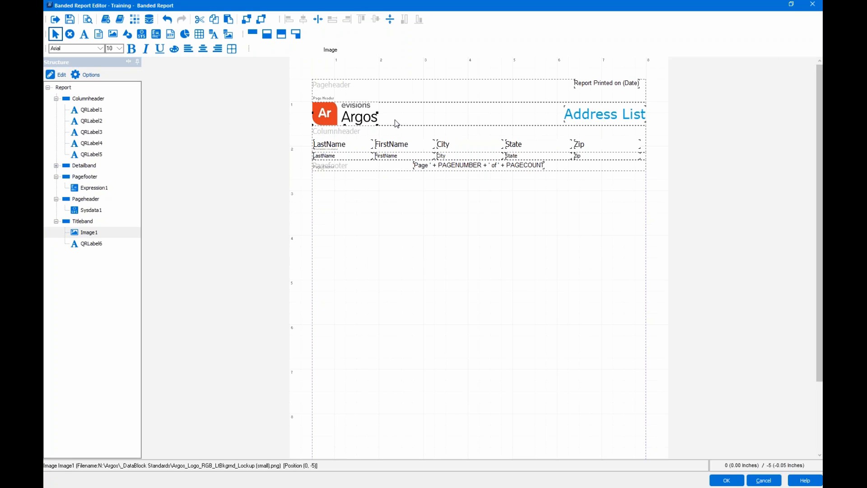
left_click(619, 114)
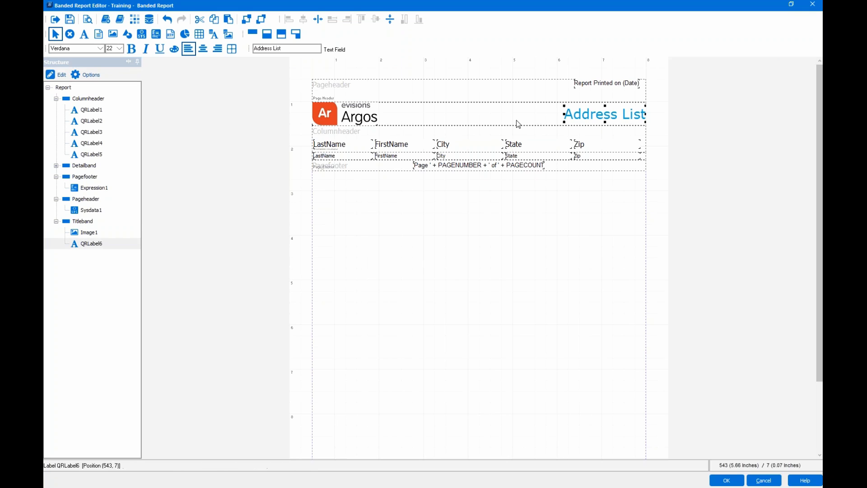
left_click(344, 121)
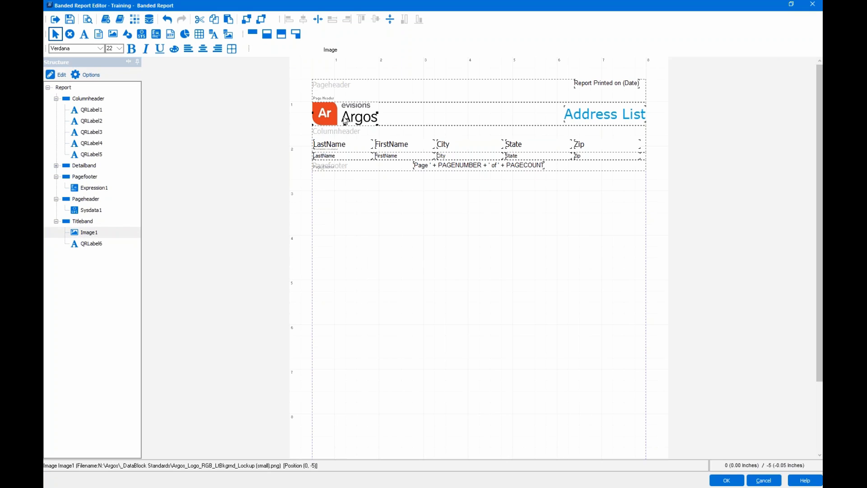
left_click(591, 118)
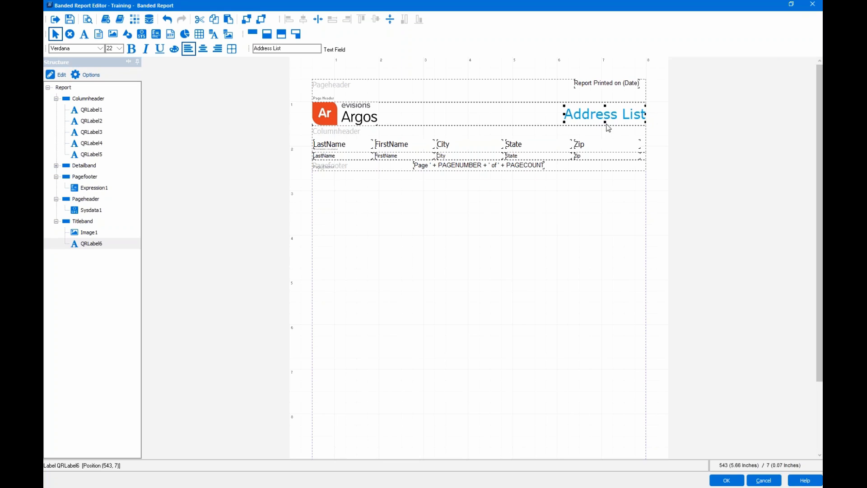
left_click(350, 117)
left_click(366, 116, "shift")
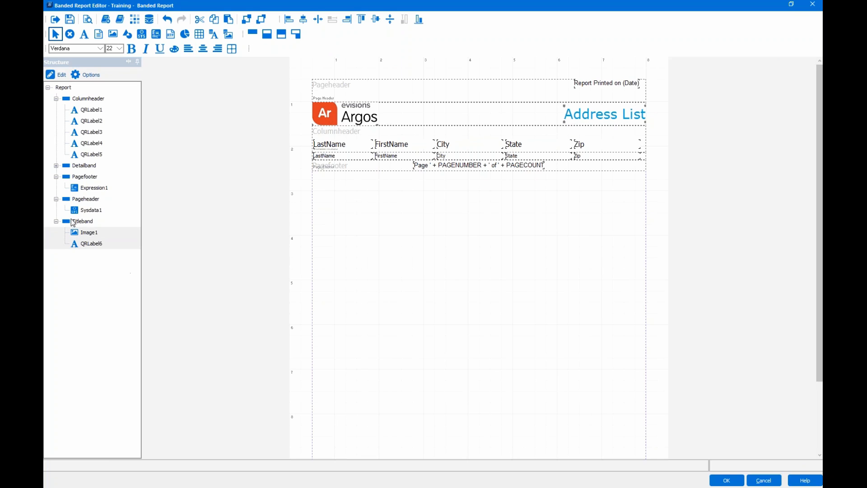
left_click(375, 19)
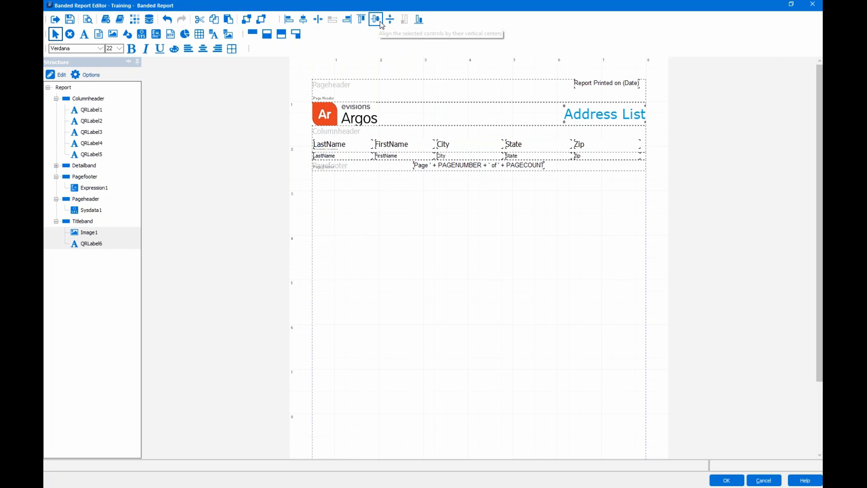
left_click(428, 112)
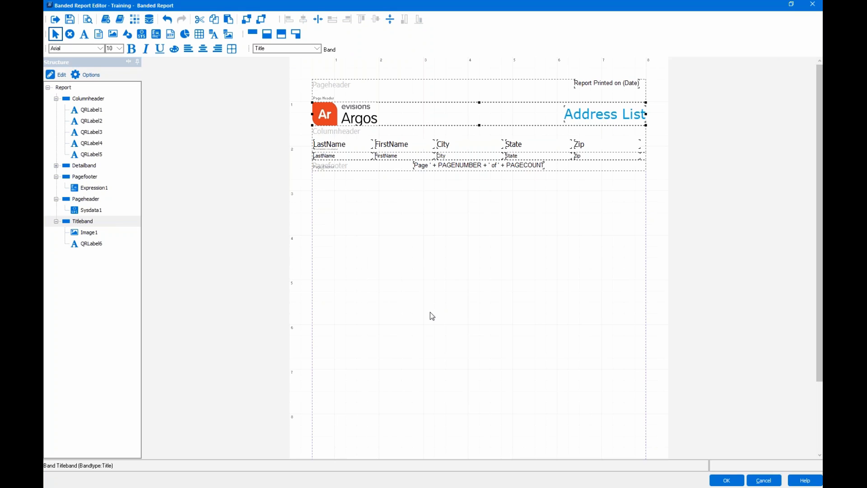
- Select the five column-heading labels, QRLabel1 through QRLabel5, in the Structure tree
left_click(349, 146)
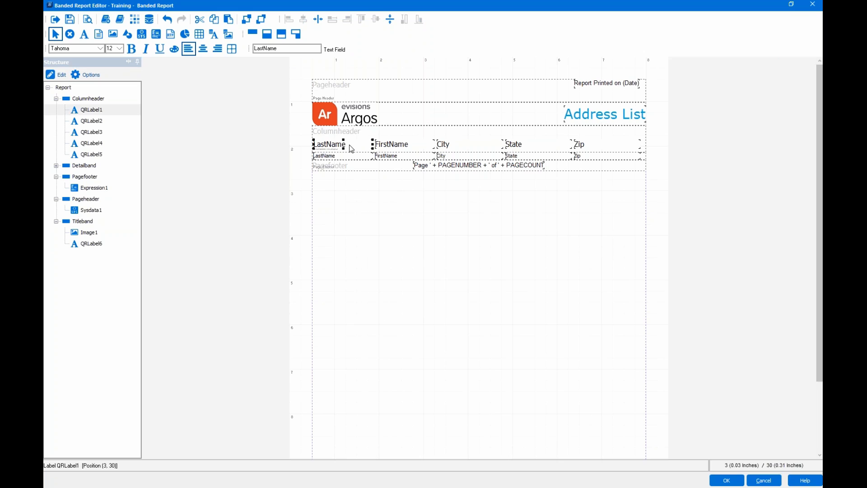
left_click(399, 145, "shift")
left_click(470, 145, "shift")
left_click(388, 133)
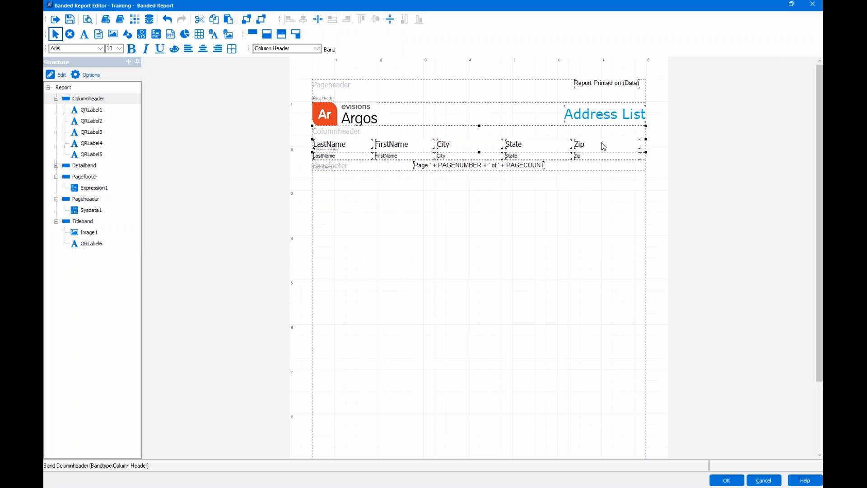
key("ctrl+a")
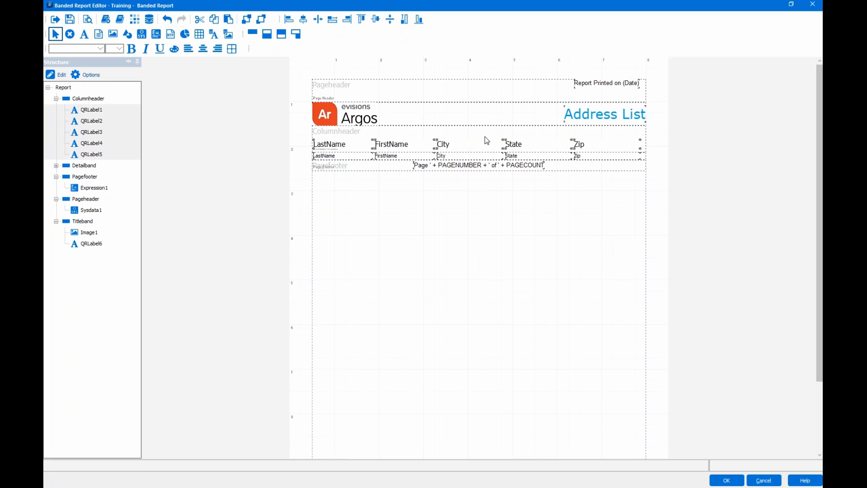
left_click(97, 111)
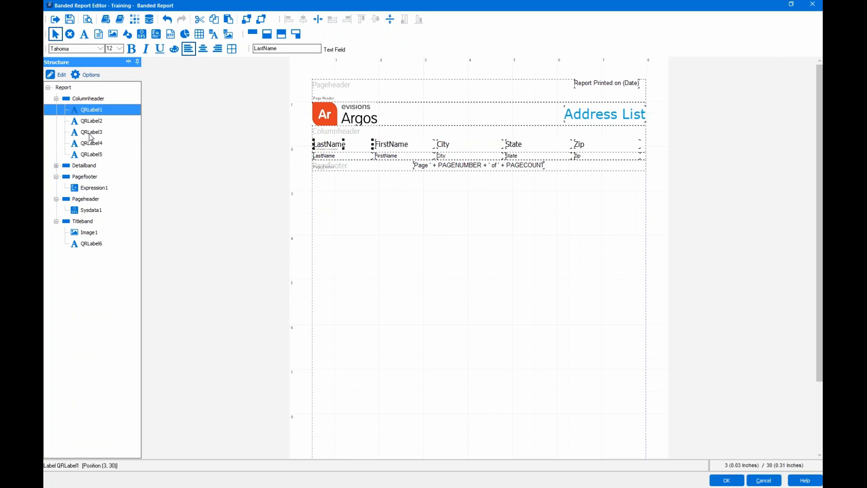
left_click(91, 121, "ctrl")
left_click(90, 132, "ctrl")
left_click(88, 154, "ctrl")
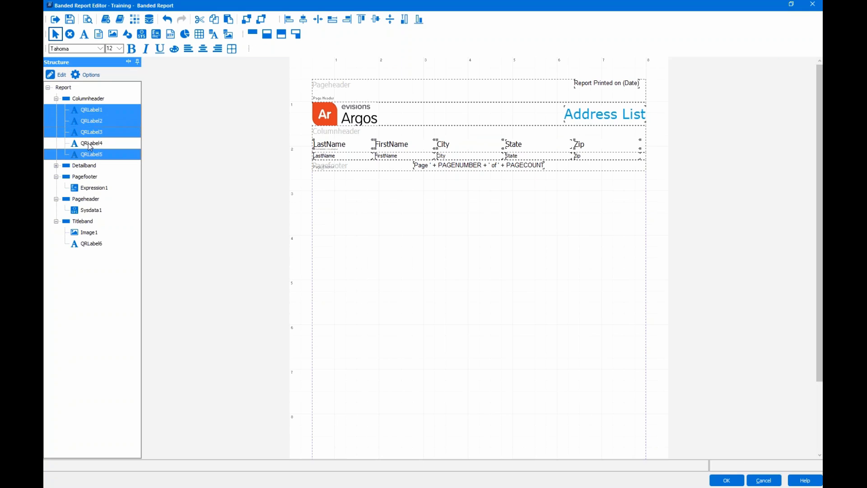
left_click(88, 143, "ctrl")
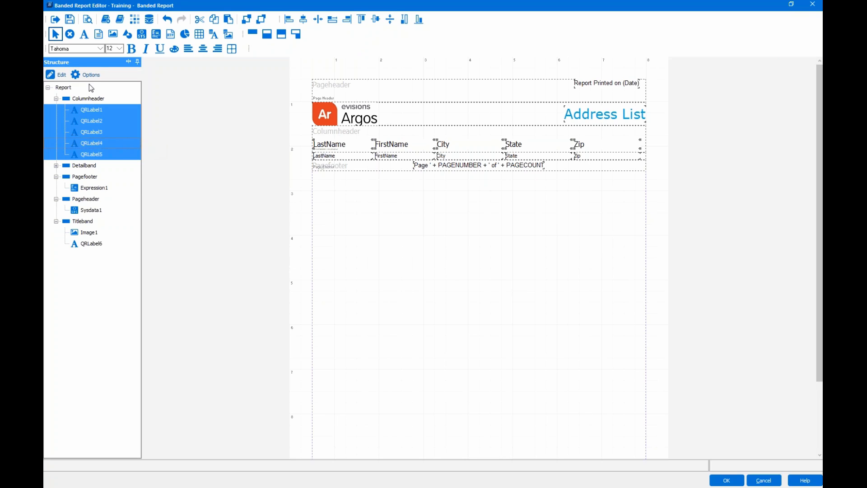
- Give all five labels the band's font, Left alignment and a Transparent background
left_click(59, 76)
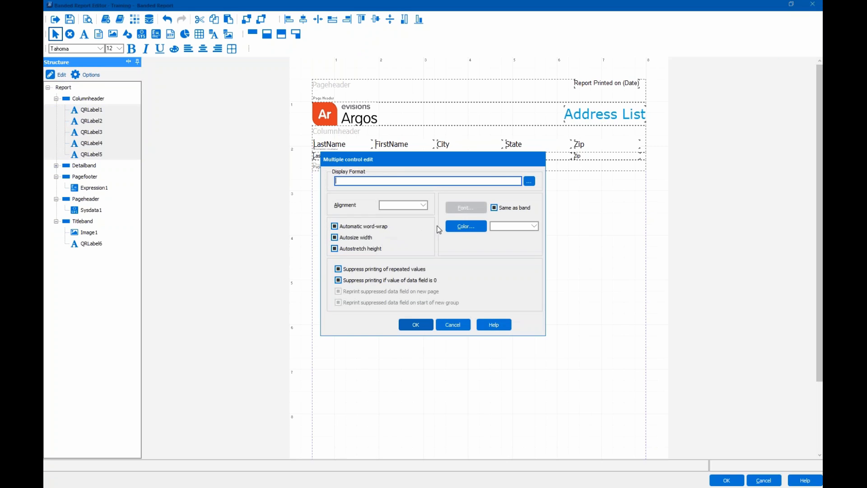
left_click(495, 208)
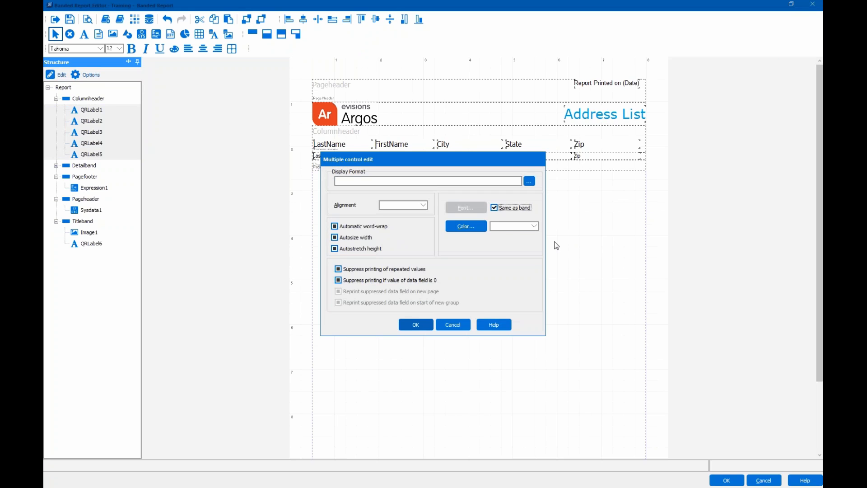
left_click(403, 205)
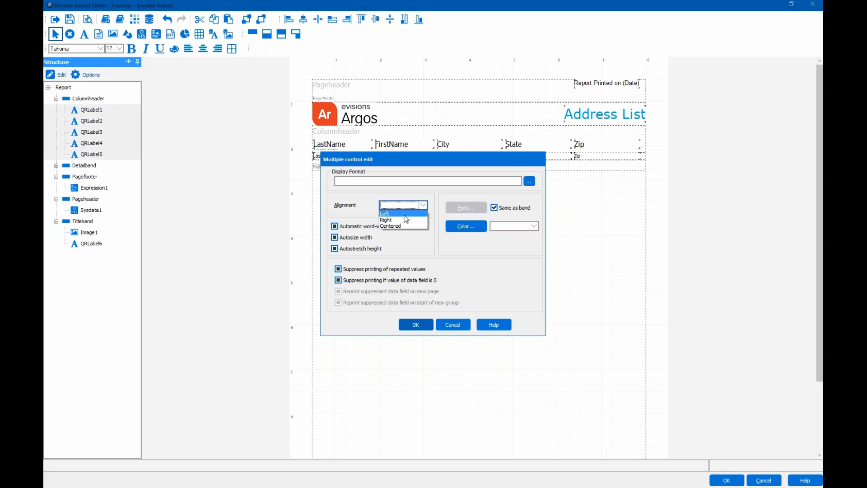
left_click(405, 215)
left_click(503, 226)
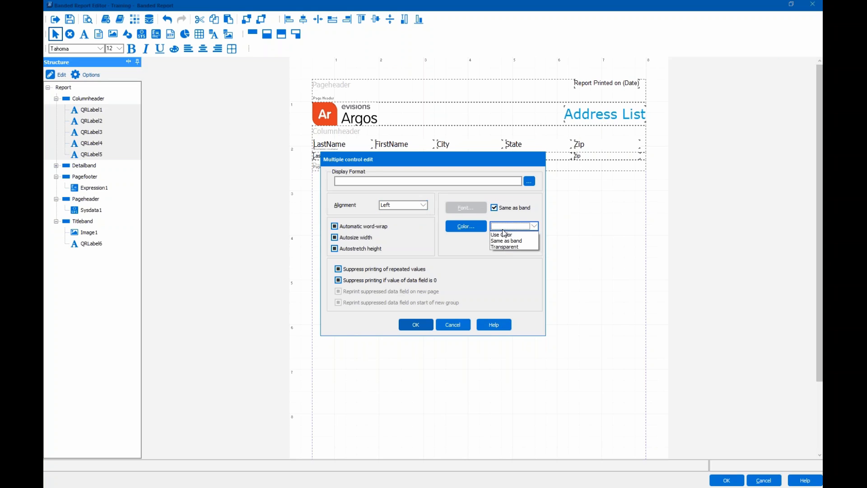
left_click(503, 247)
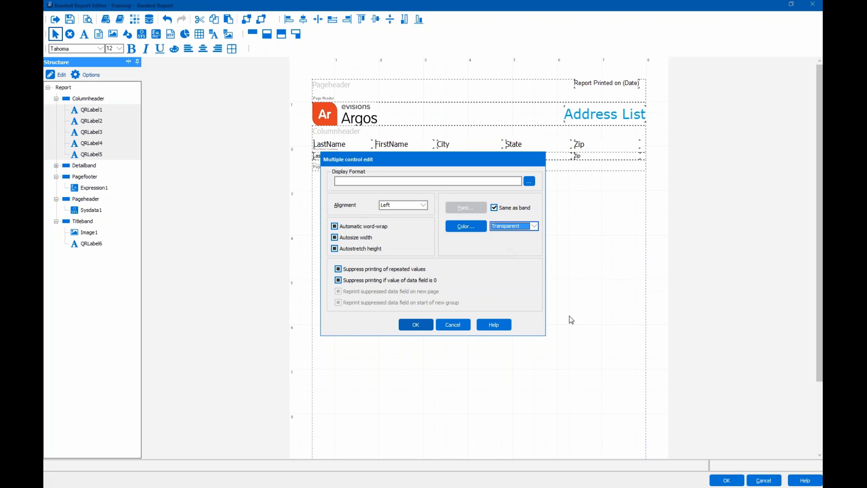
left_click(416, 325)
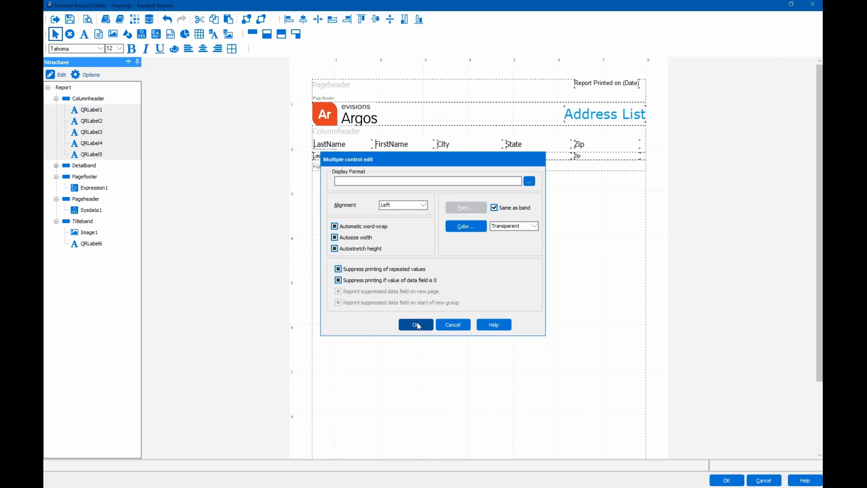
left_click(419, 326)
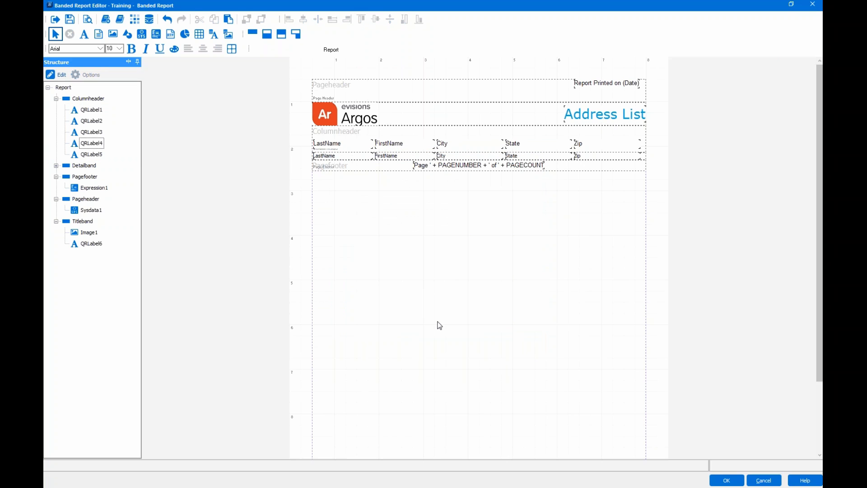
- Save the report design and preview it at 100% zoom, all addresses on one page
left_click(70, 23)
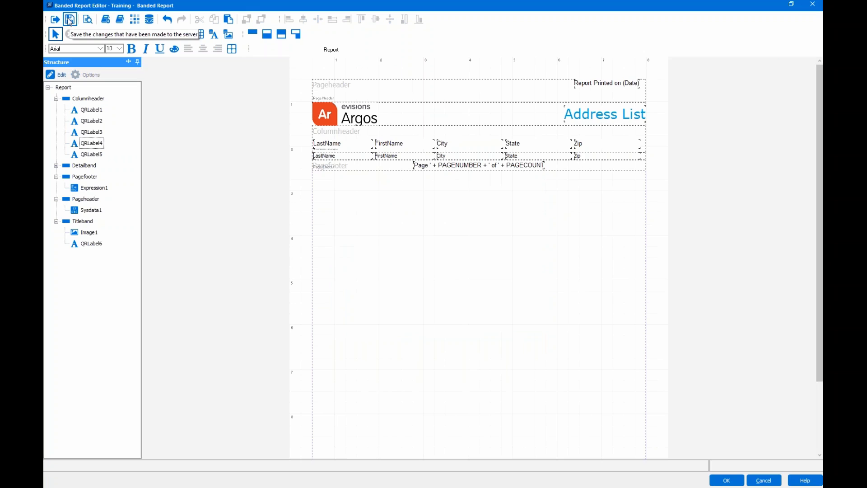
left_click(88, 21)
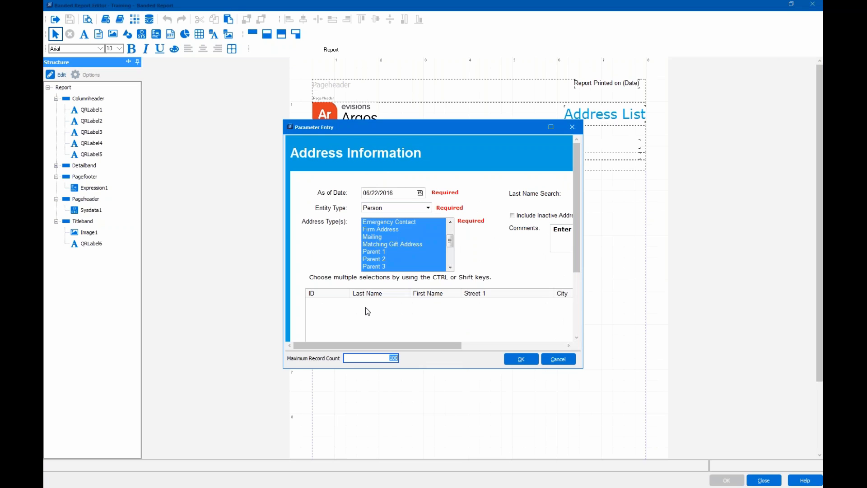
left_click(520, 360)
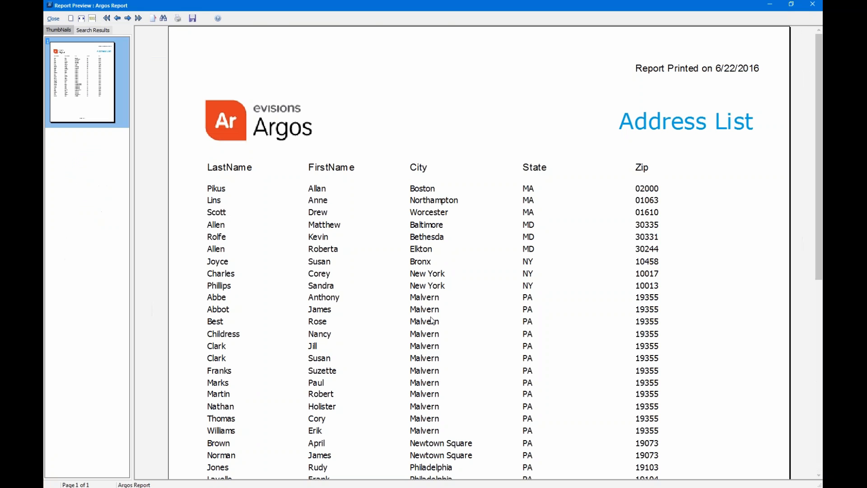
left_click(92, 18)
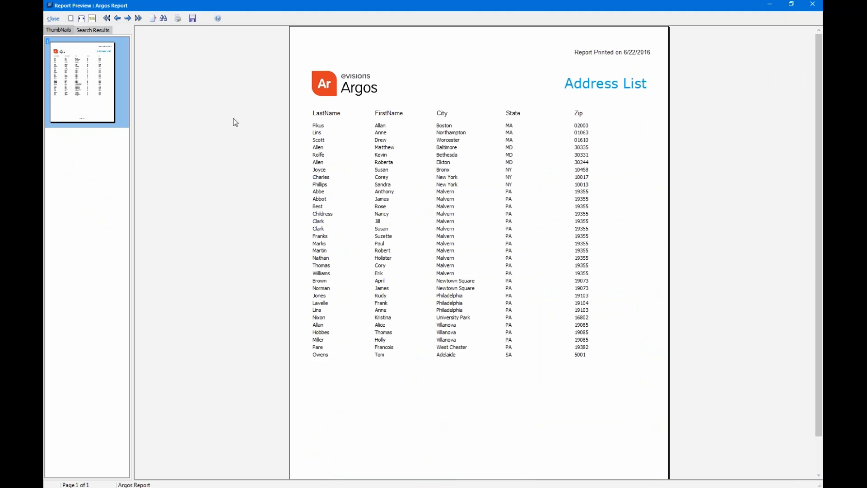
scroll(392, 246, "down", 2)
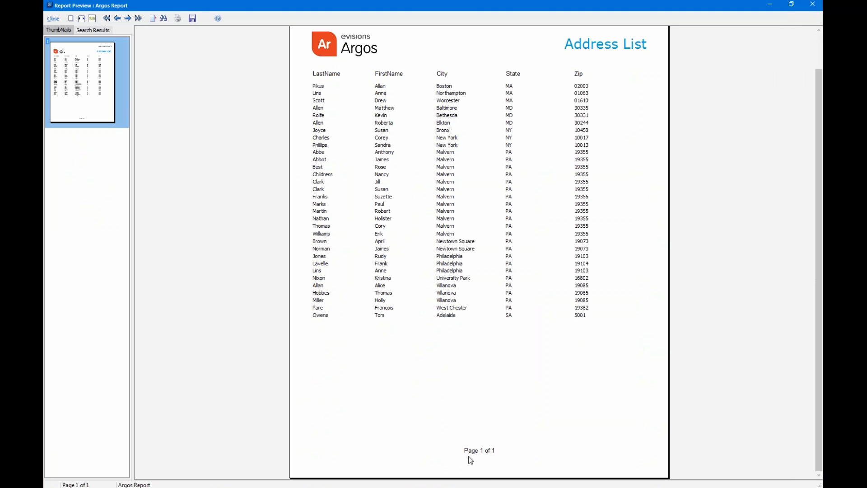
scroll(639, 265, "up", 2)
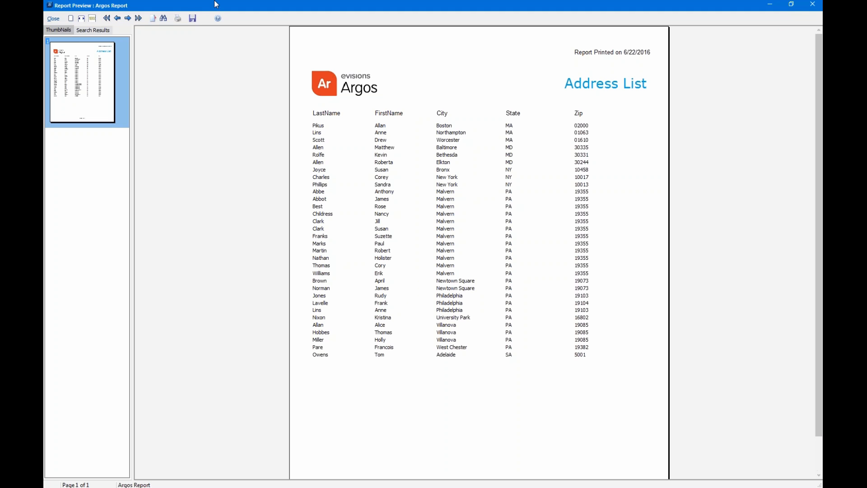
- Close the Report Preview to return to the Address List layout in the Banded Report Editor
left_click(54, 19)
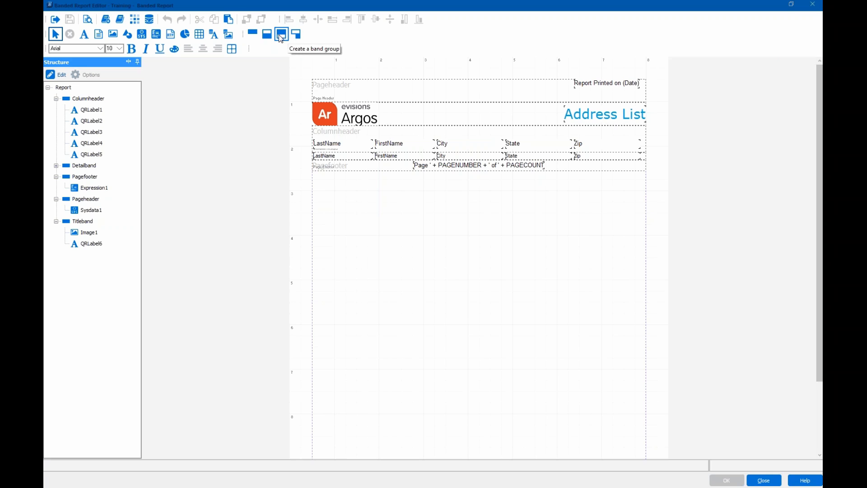
- Add a group header band with a footer, grouped by ArgosData.State
left_click(281, 36)
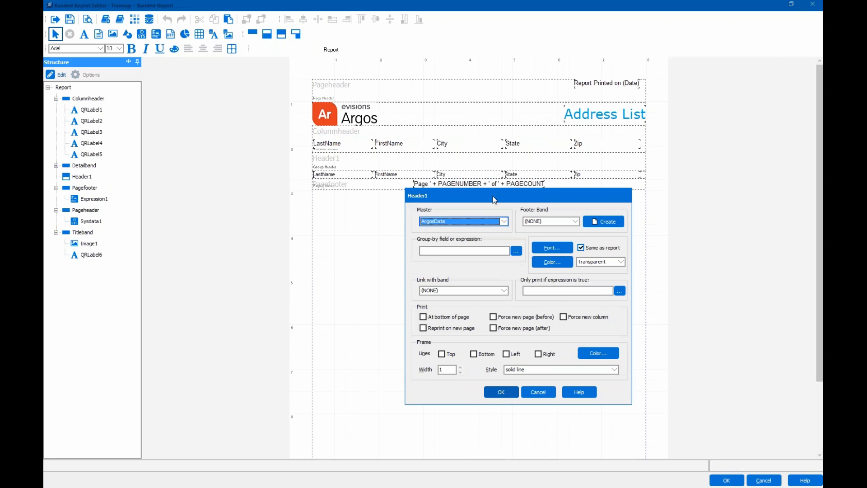
left_click_drag(494, 200, 374, 101)
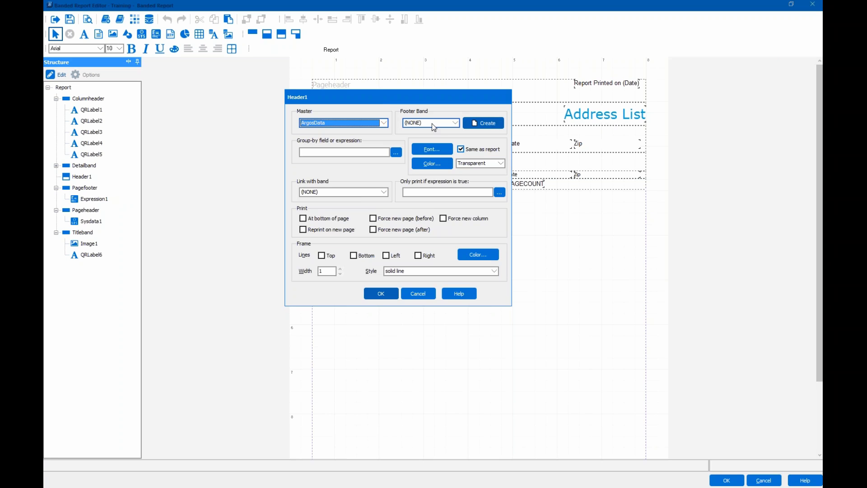
left_click(475, 124)
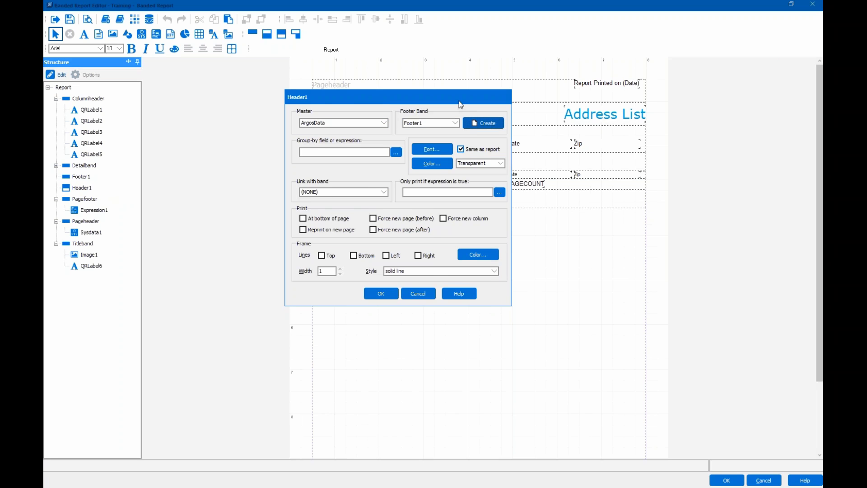
left_click_drag(462, 104, 602, 105)
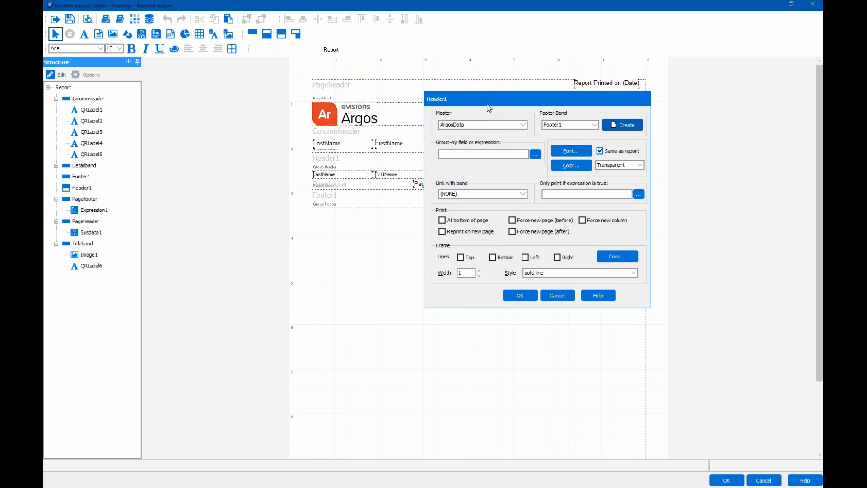
left_click_drag(489, 107, 438, 106)
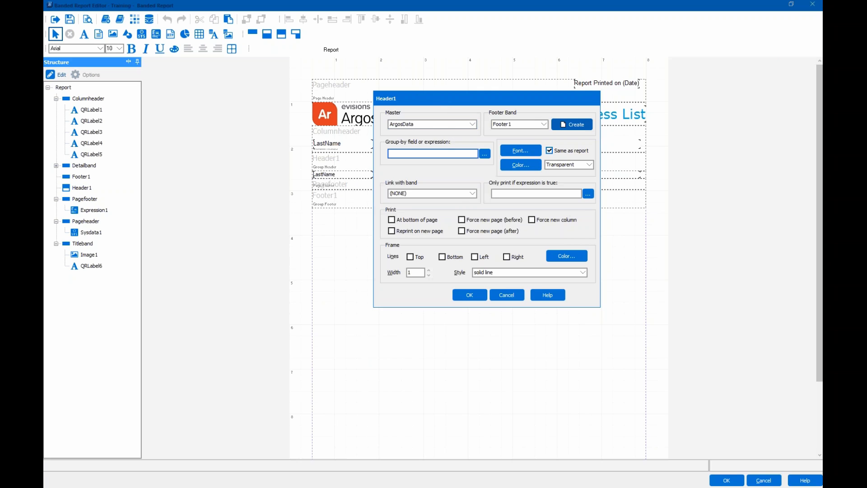
left_click(484, 154)
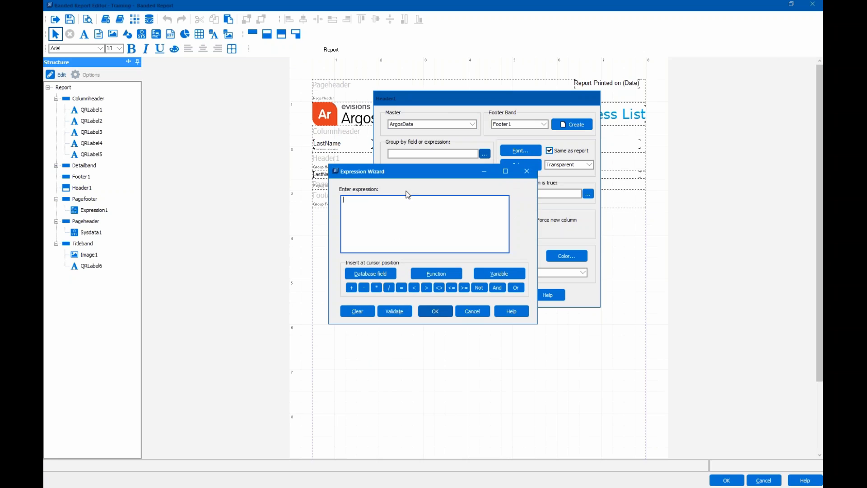
left_click(406, 229)
left_click(377, 275)
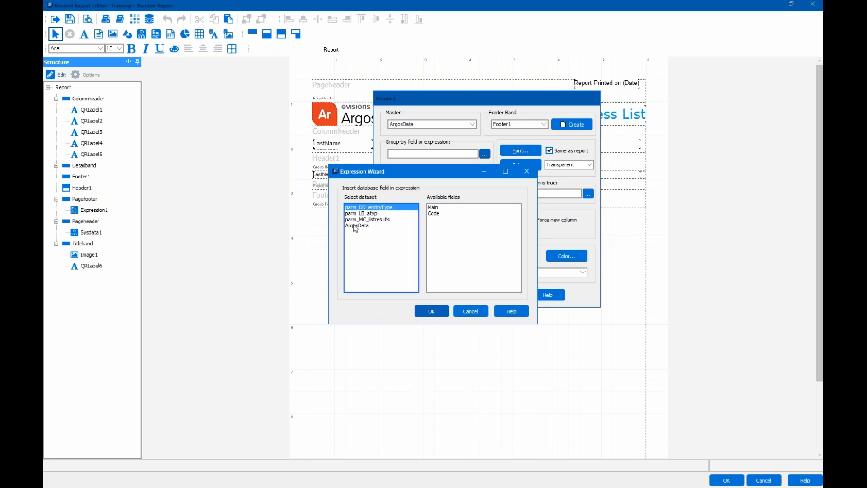
left_click(355, 226)
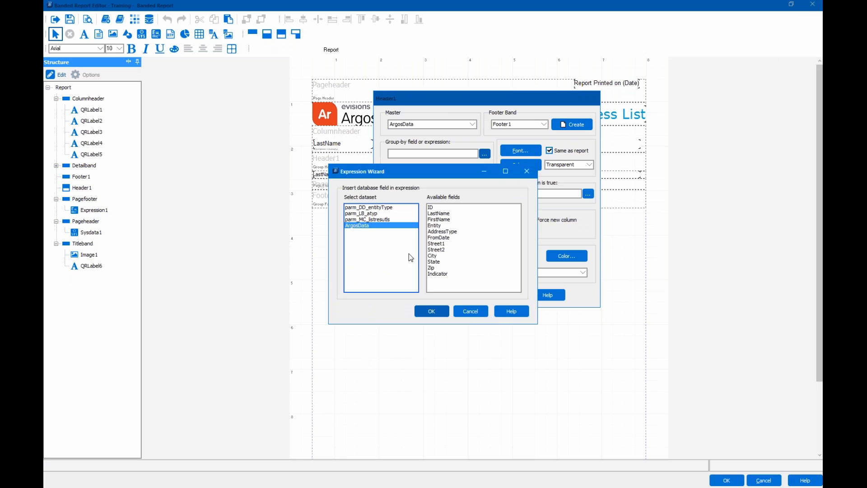
left_click(434, 262)
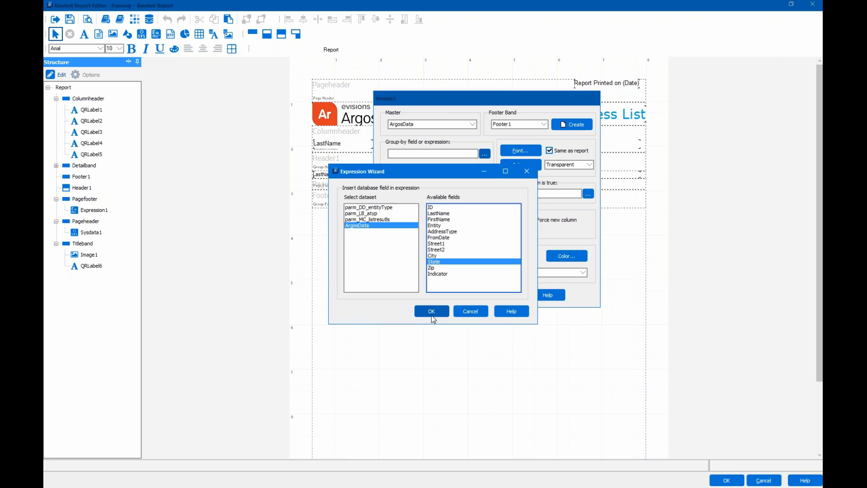
left_click(432, 316)
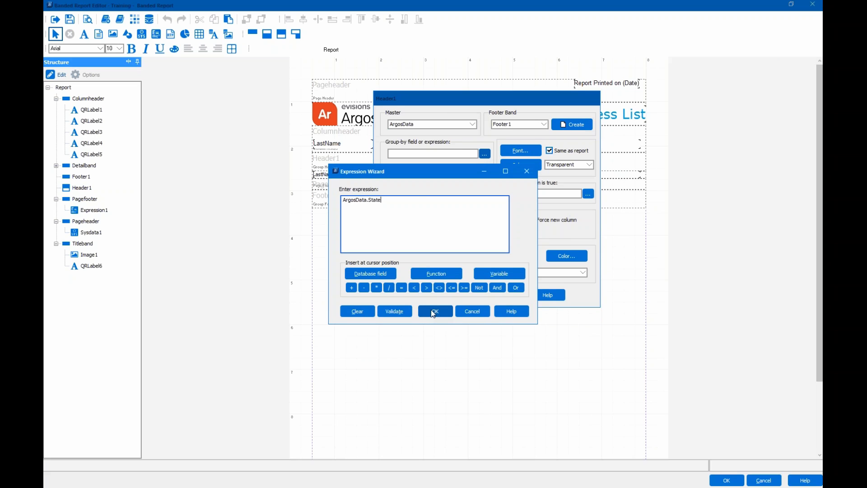
left_click(432, 312)
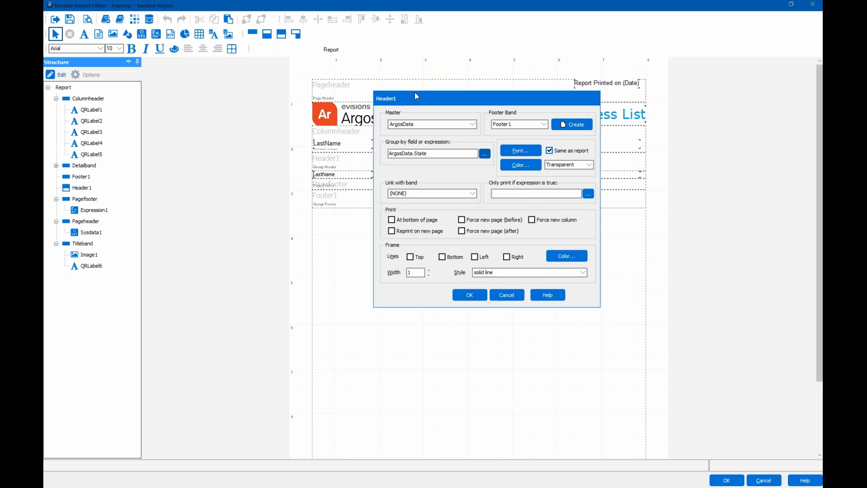
- Give Header1 a blue custom colour, reprint on new page, and a top frame line
left_click_drag(415, 96, 358, 100)
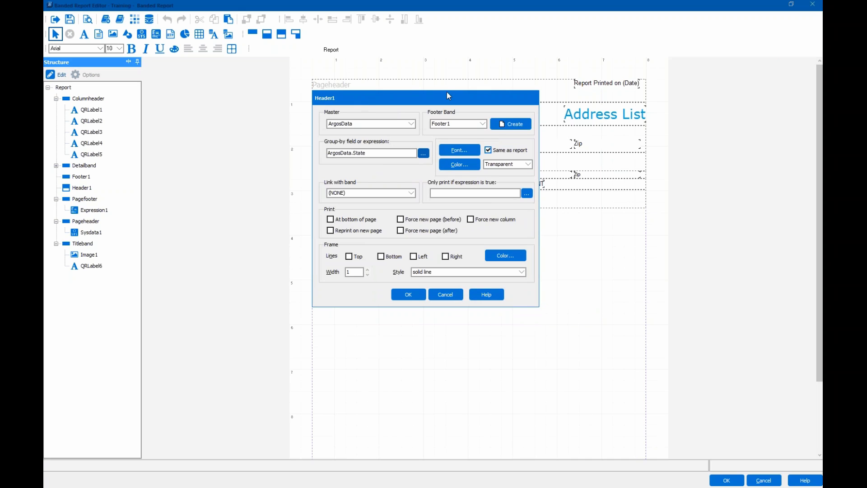
left_click(467, 164)
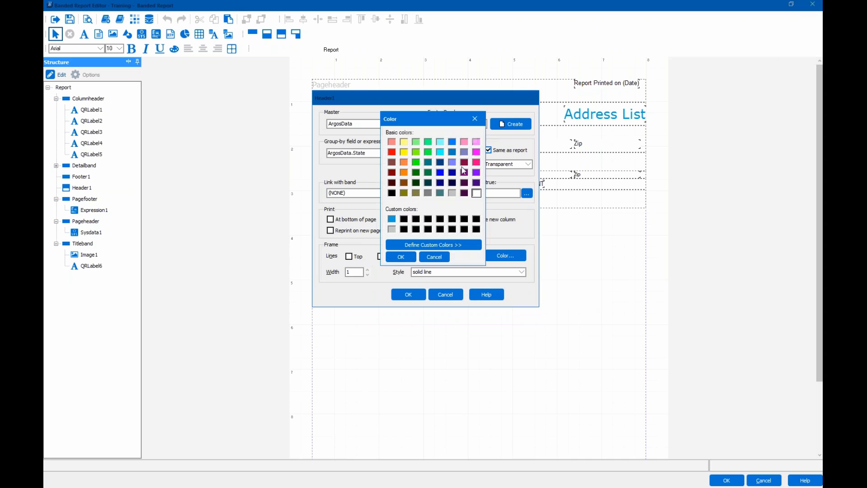
left_click(391, 219)
left_click(400, 256)
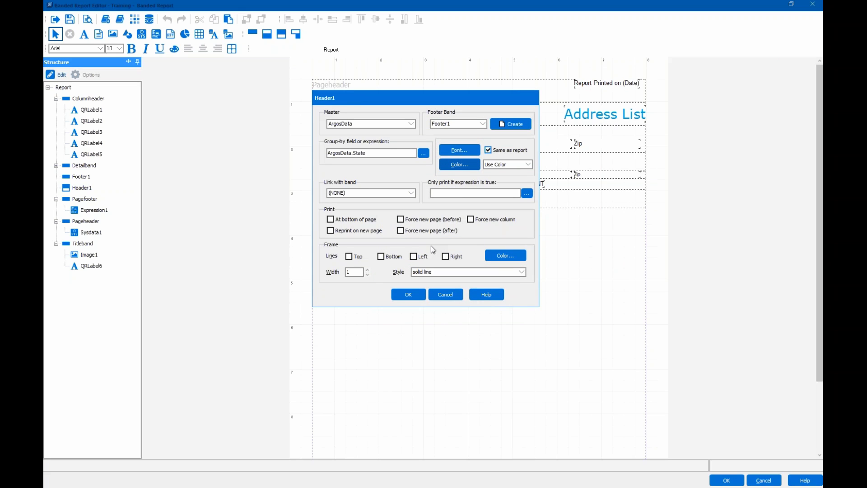
left_click(330, 230)
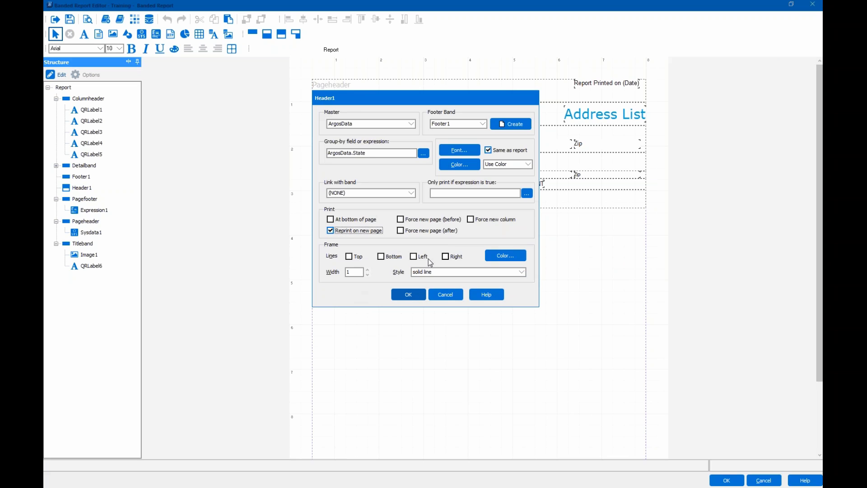
left_click(349, 256)
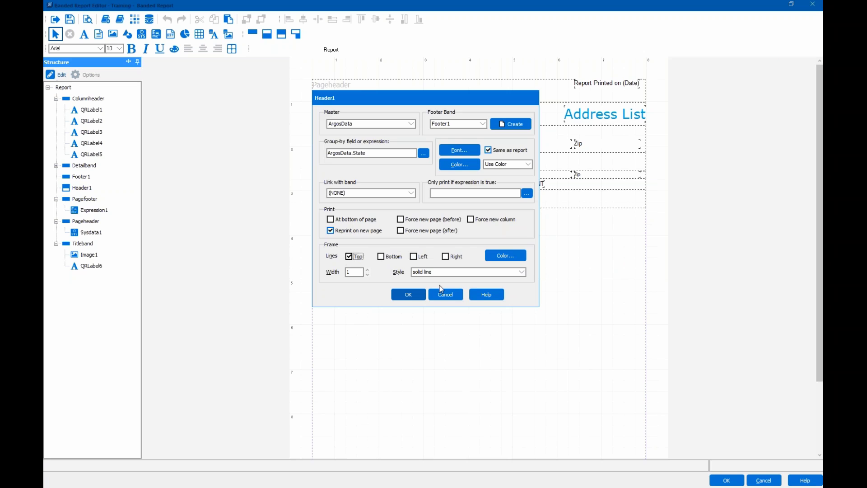
left_click(411, 298)
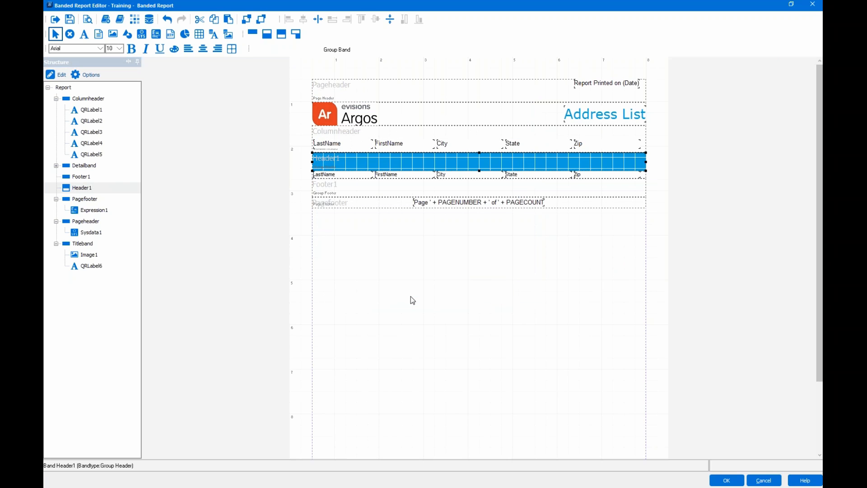
- Shade the Footer1 band with the light grey custom colour and add a Frame Bottom line
double_click(354, 194)
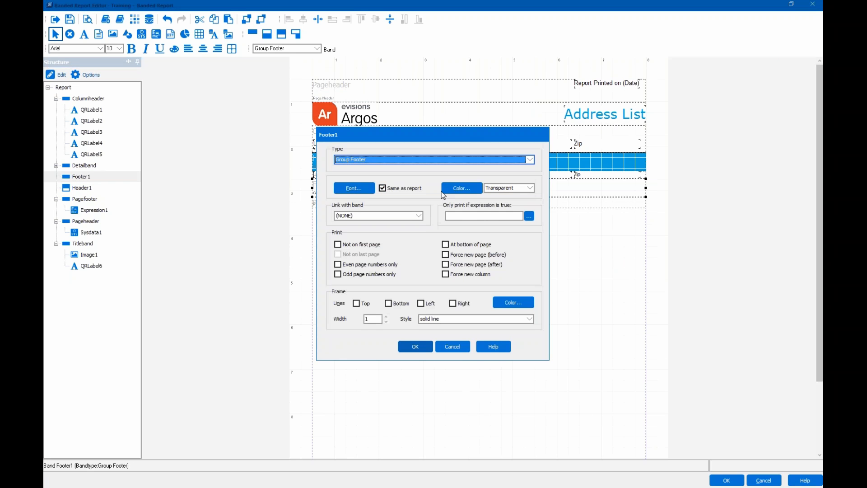
left_click(442, 191)
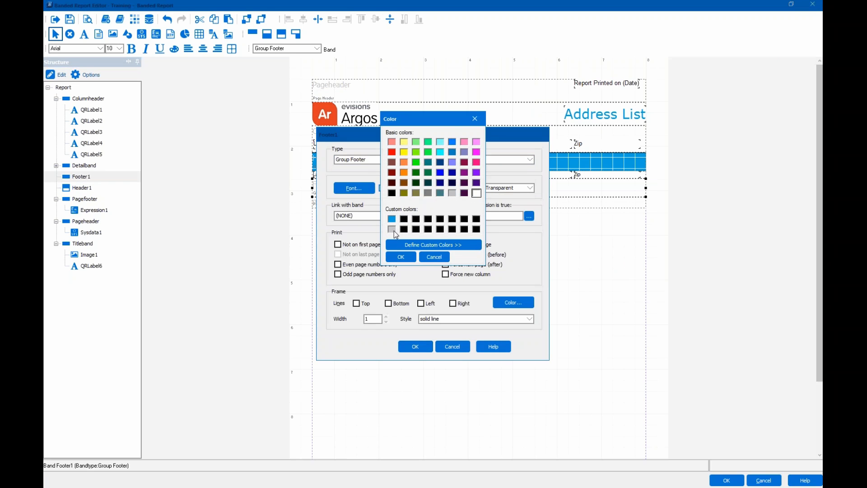
left_click(393, 230)
left_click(395, 256)
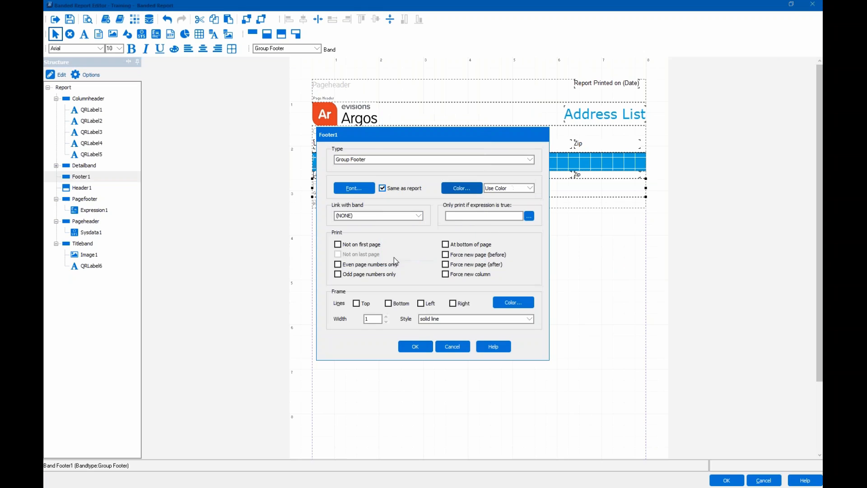
left_click(404, 304)
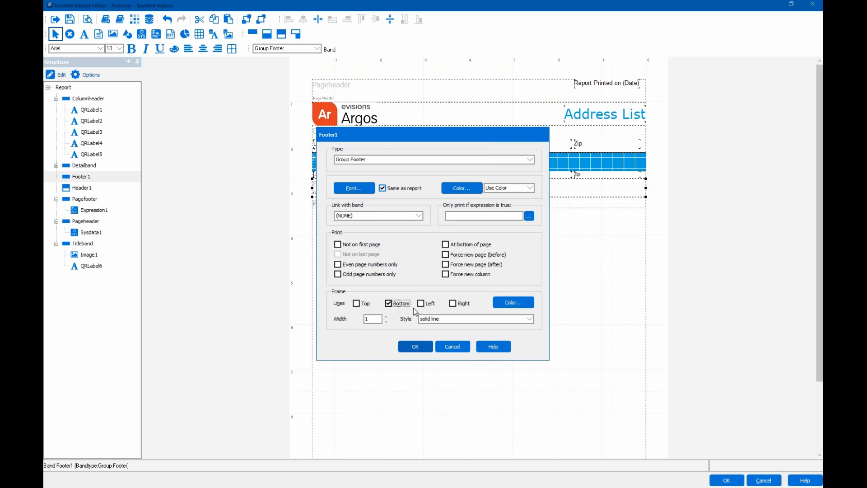
left_click(427, 346)
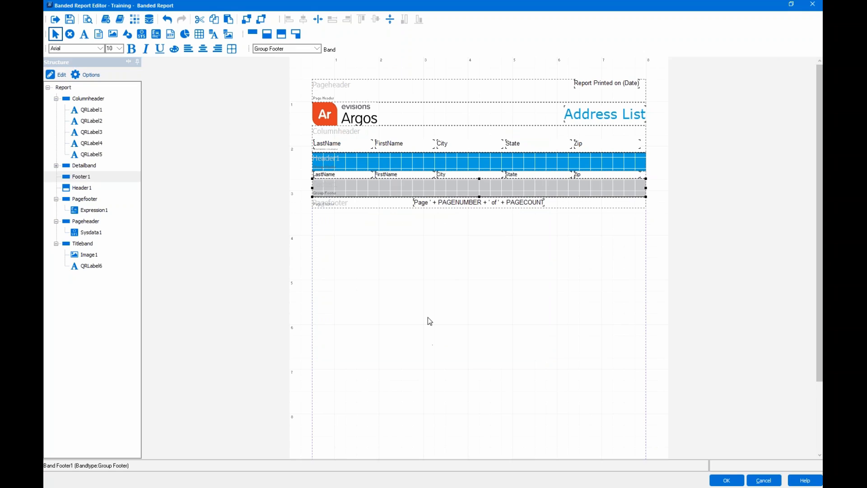
- Rename the group header band to StateGroupHeader
left_click(392, 161)
right_click(391, 158)
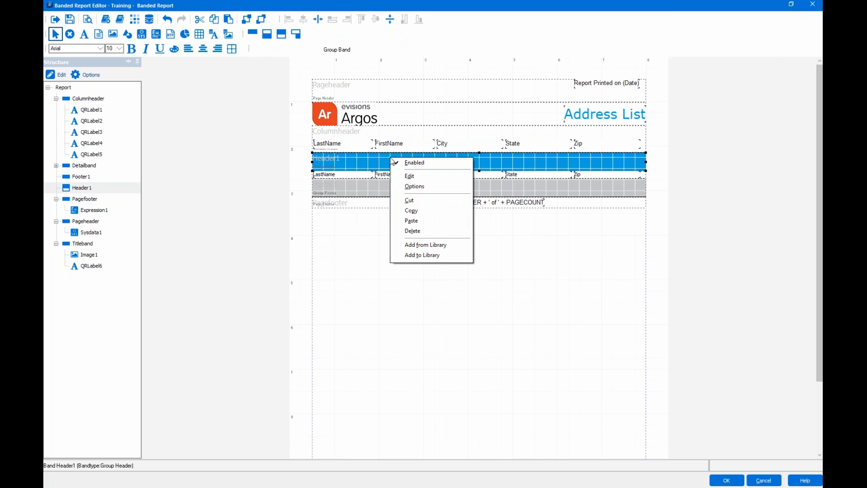
left_click(360, 159)
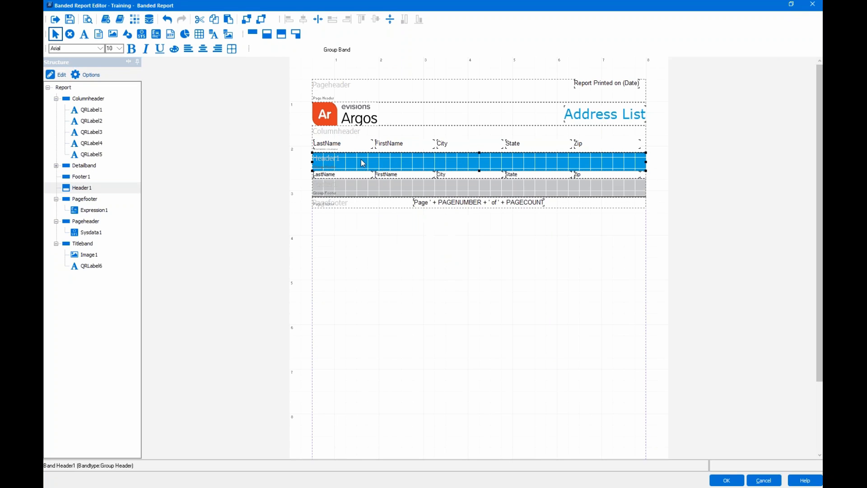
left_click(78, 73)
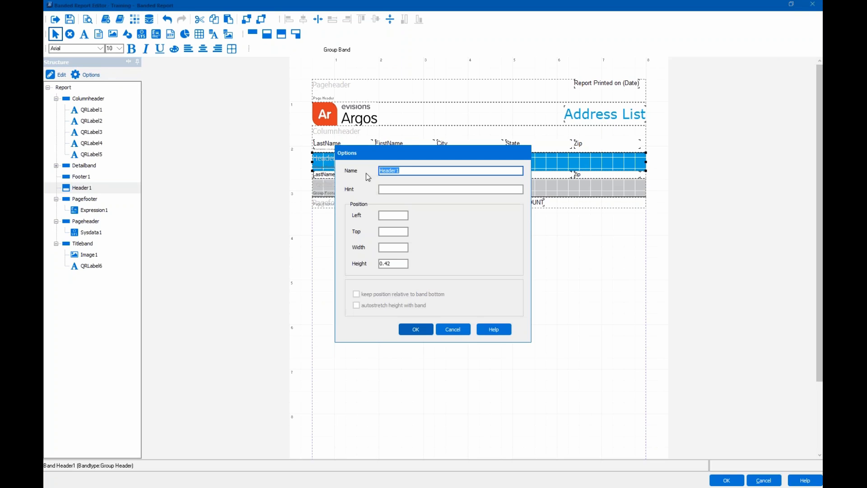
type("StateGroupHeader")
left_click(414, 329)
- Rename the group footer band to StateGroupFooter
left_click(334, 186)
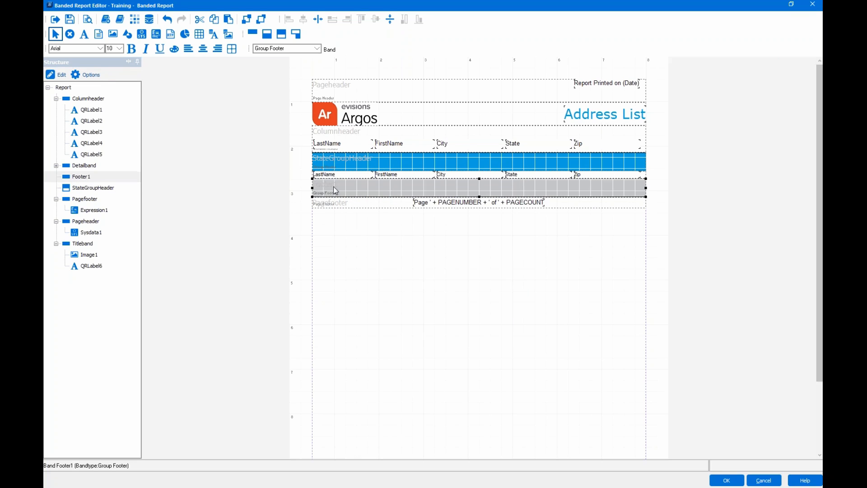
right_click(333, 186)
left_click(348, 214)
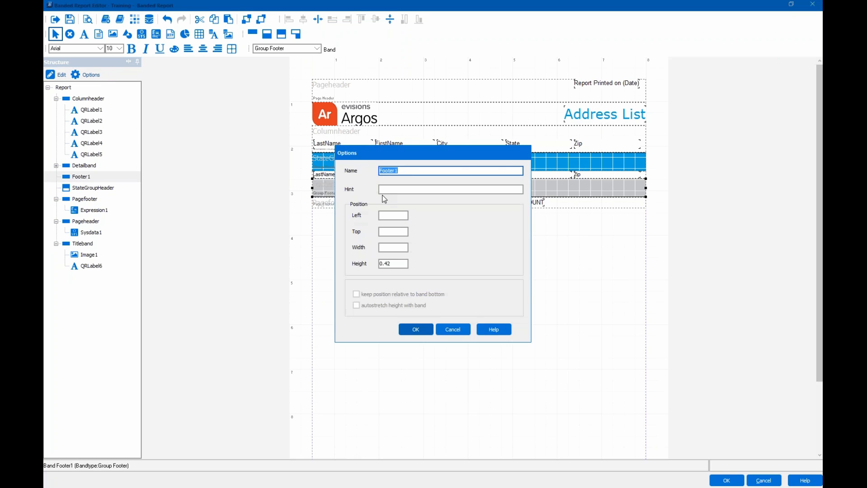
type("StateGroupFooter")
left_click(416, 329)
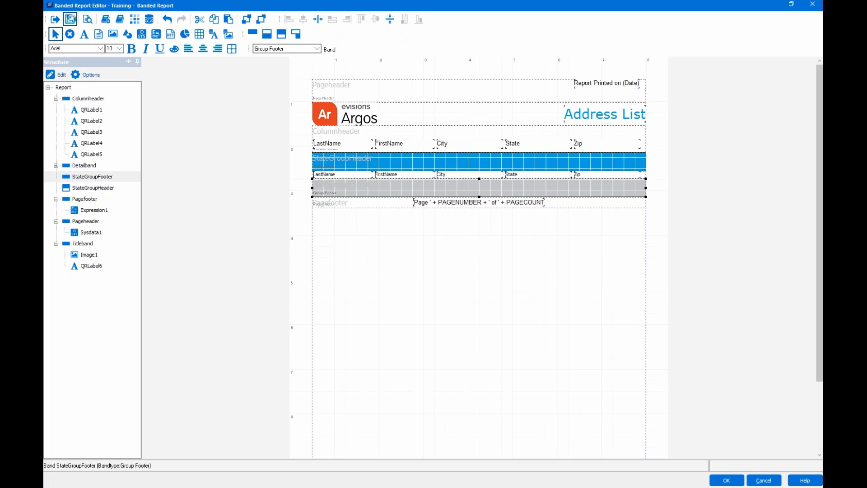
- Save the report, run the preview accepting default parameters, and scroll through the Address List
left_click(70, 19)
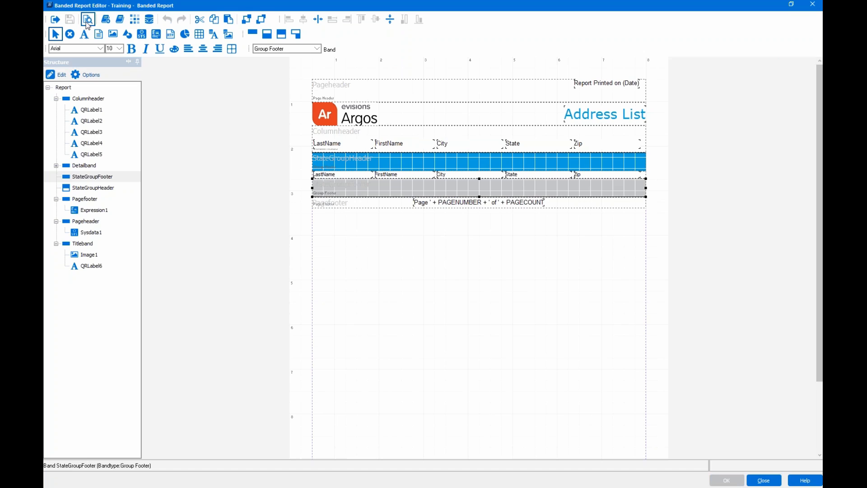
left_click(87, 23)
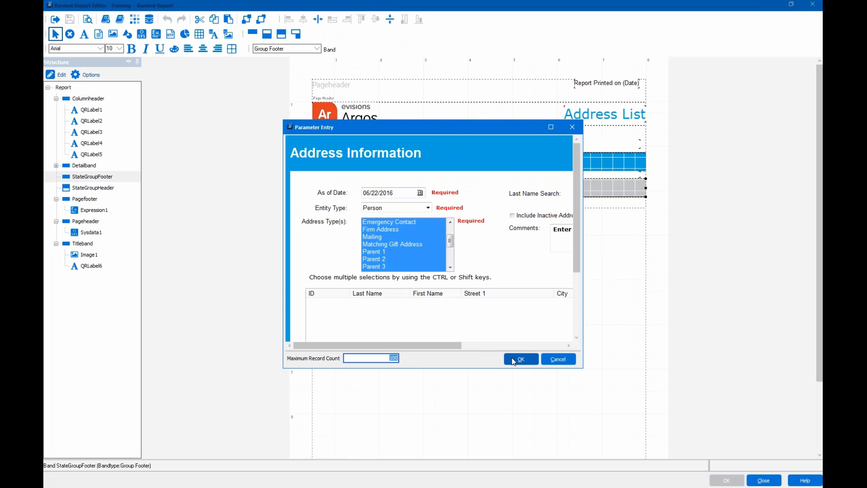
left_click(515, 359)
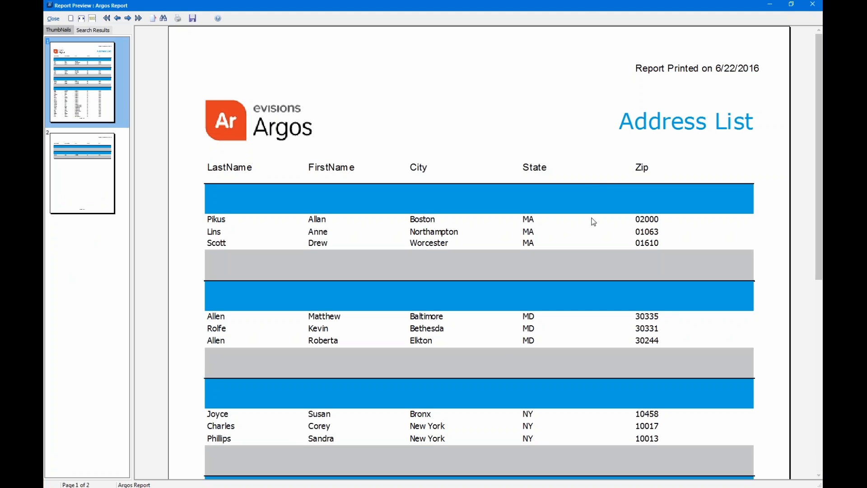
scroll(592, 221, "down", 2)
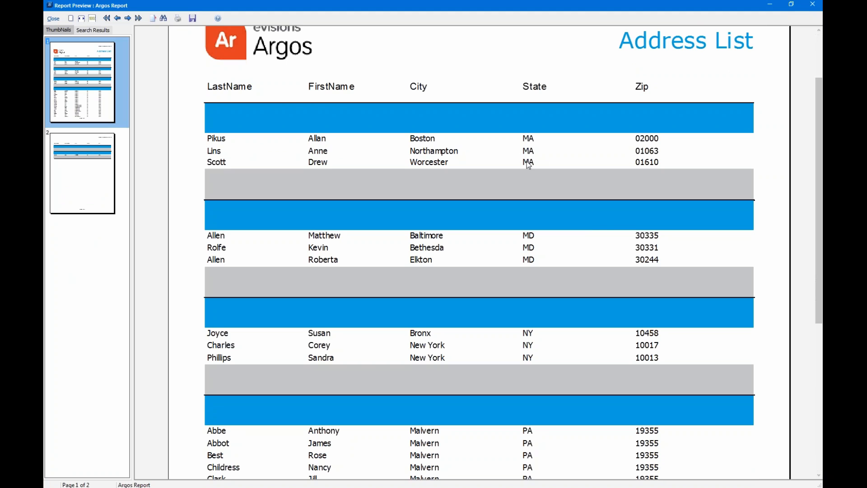
scroll(538, 238, "down", 1)
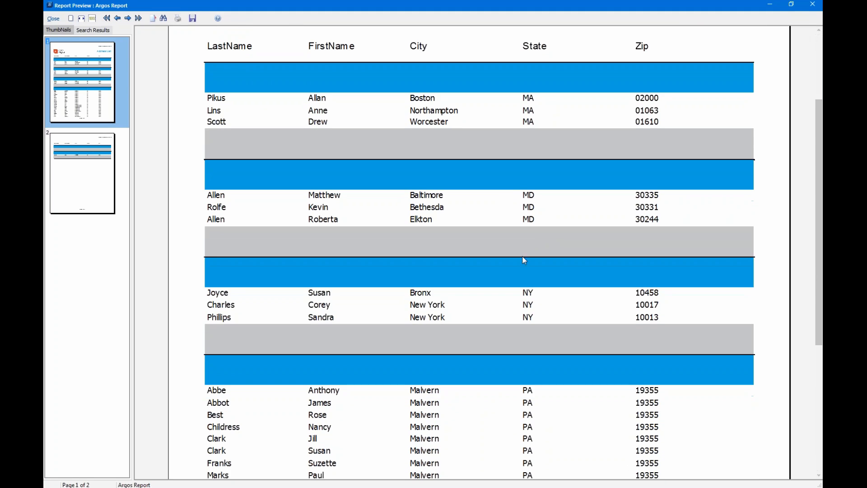
scroll(526, 314, "down", 4)
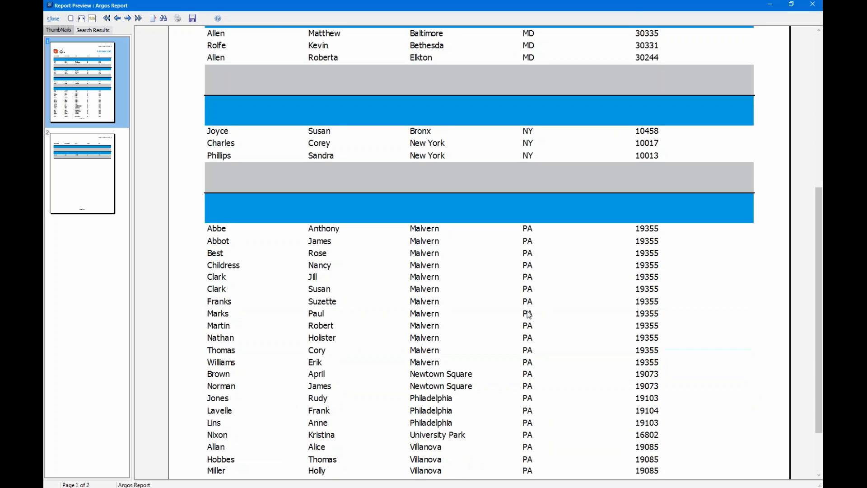
scroll(527, 312, "up", 1)
scroll(529, 314, "up", 4)
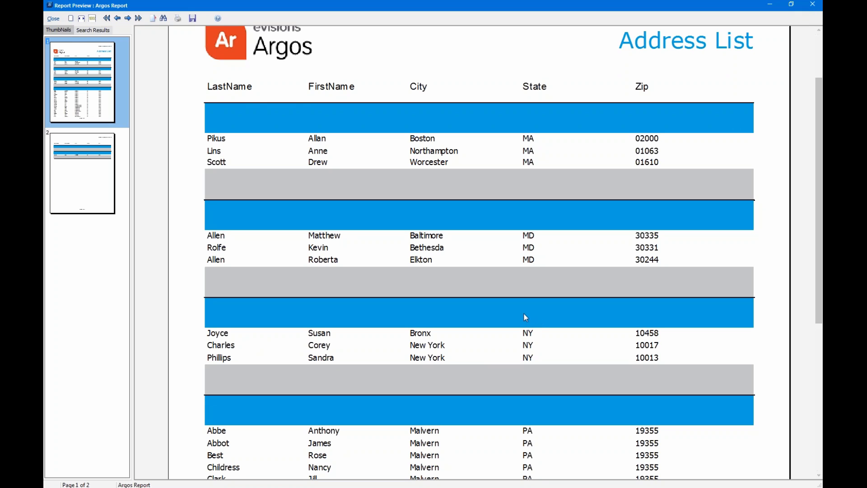
- Close the preview and add child band Band2 with StateGroupFooter as its parent band
left_click(60, 17)
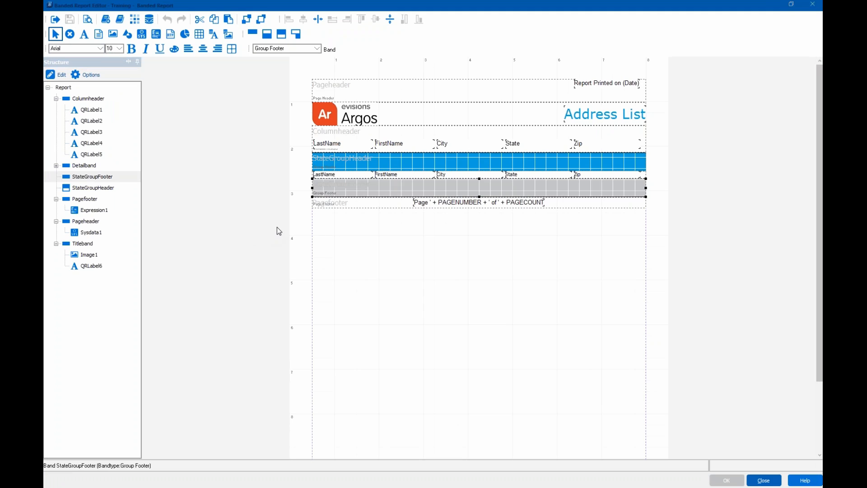
left_click(269, 35)
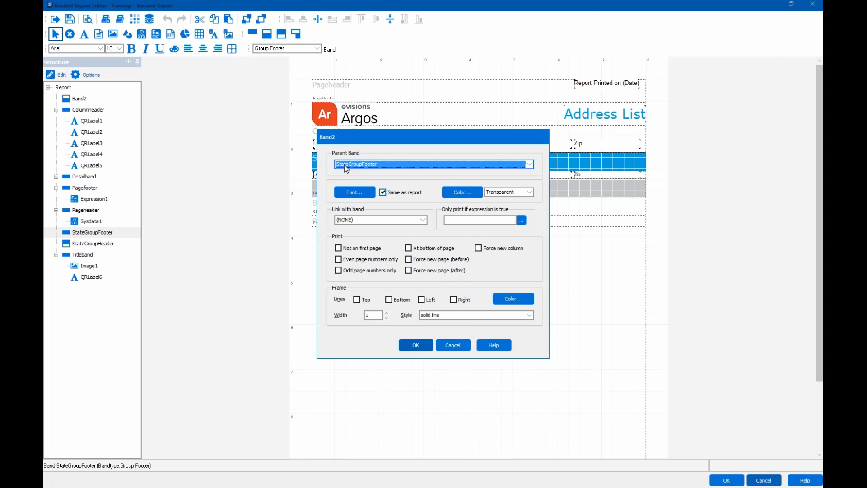
left_click(389, 166)
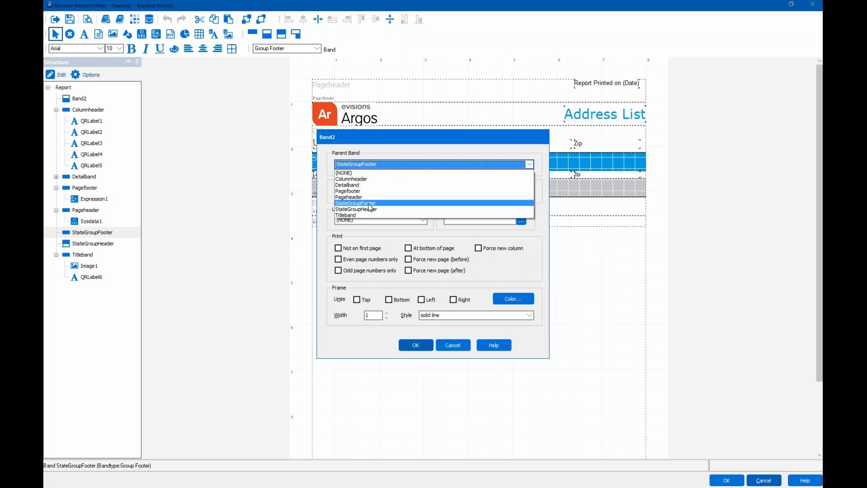
left_click(369, 204)
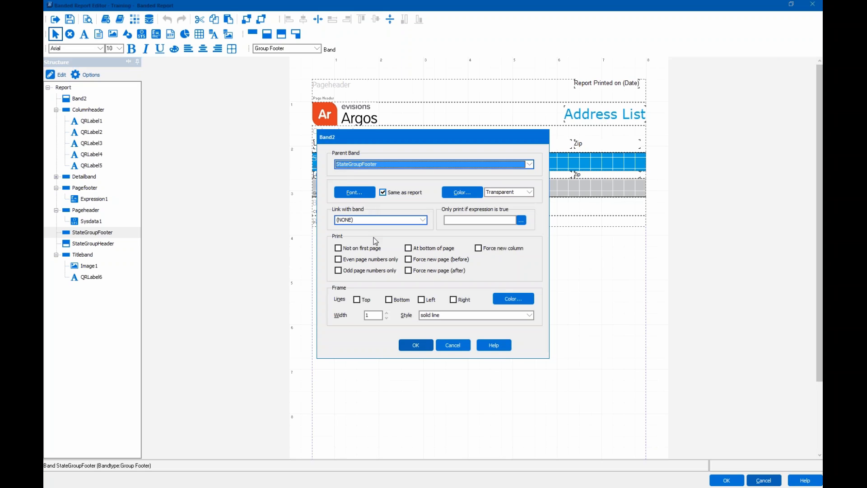
left_click(416, 345)
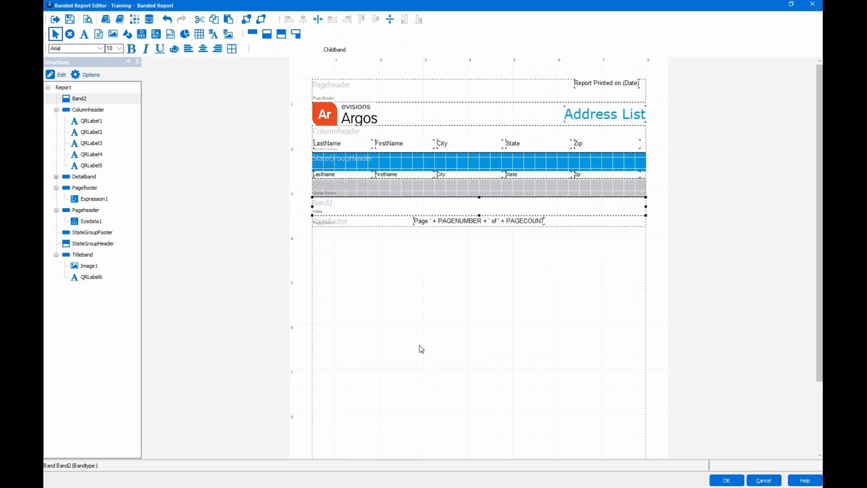
- Open Band2's Options and cancel without changes
right_click(416, 210)
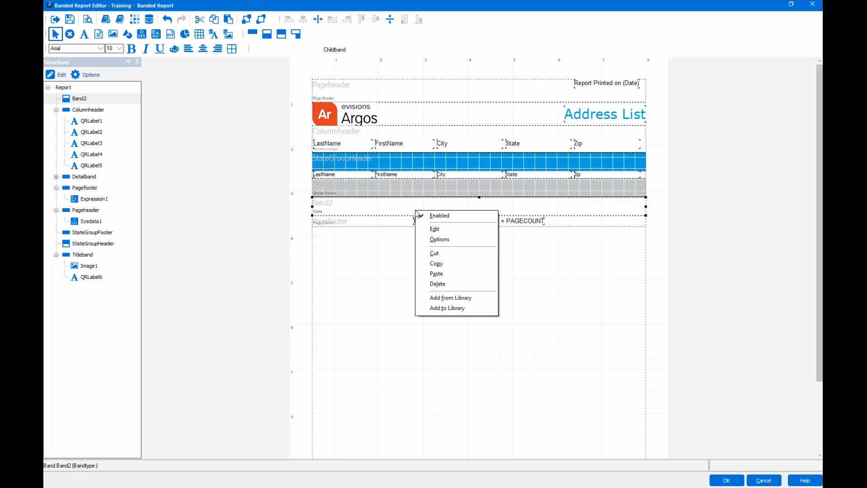
left_click(432, 239)
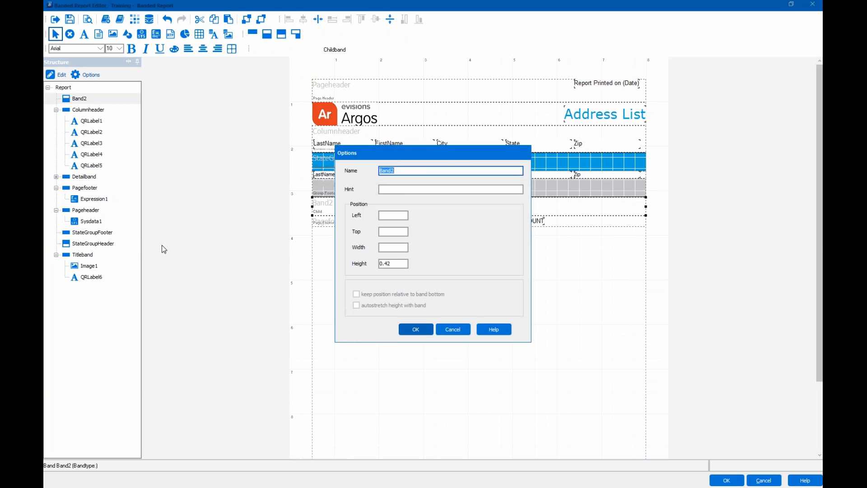
left_click(453, 330)
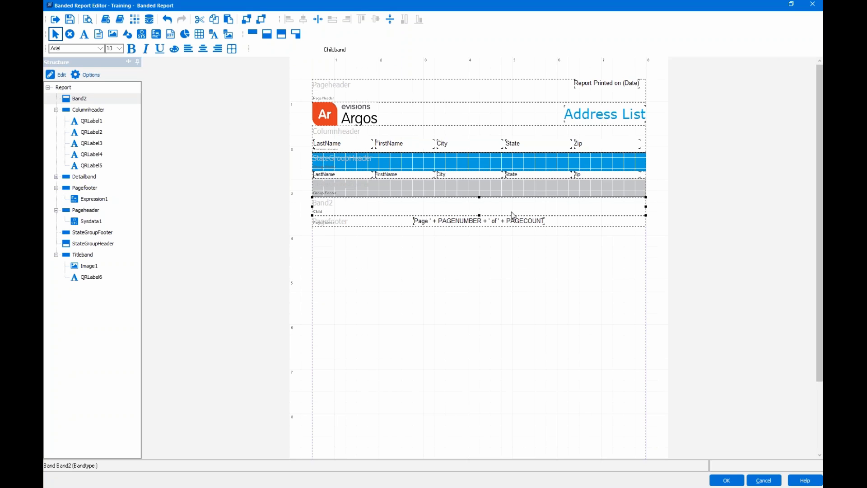
- Click between the StateGroupHeader band and the child band Band2, ending with Band2 selected
left_click(341, 160)
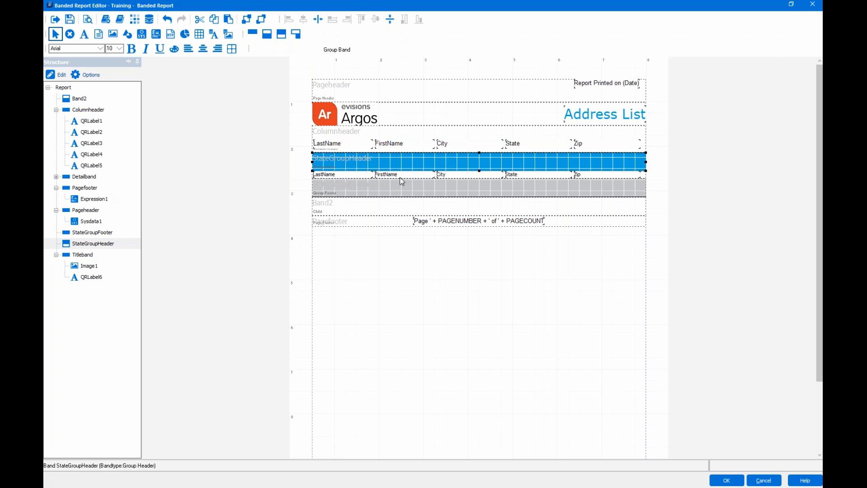
left_click(381, 147)
left_click(362, 163)
left_click(354, 147)
left_click(380, 146)
left_click(380, 160)
left_click(360, 207)
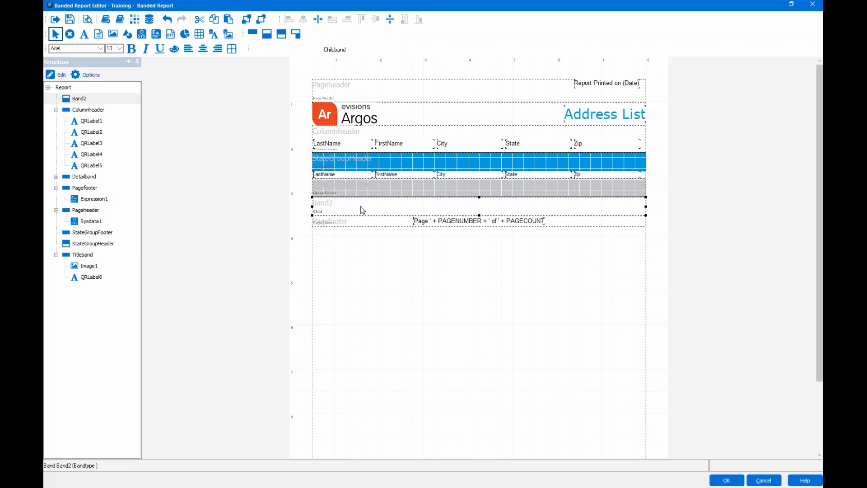
left_click(337, 148)
left_click(372, 148)
left_click(363, 164)
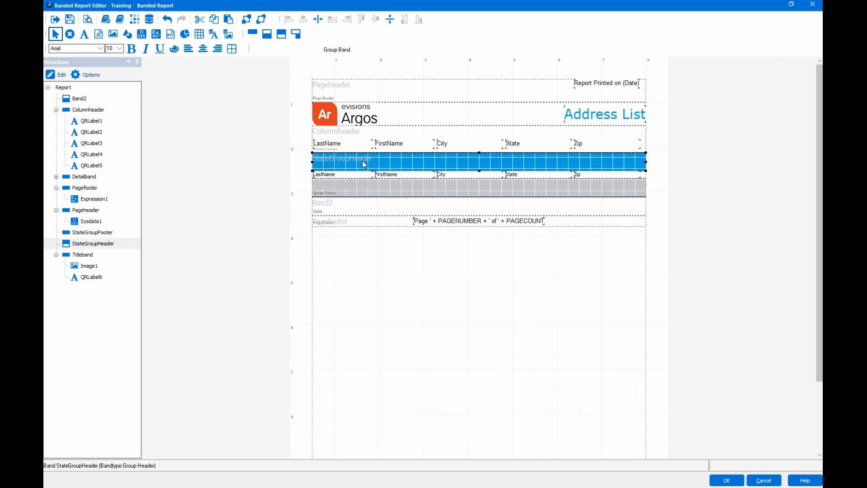
left_click(354, 193)
left_click(329, 204)
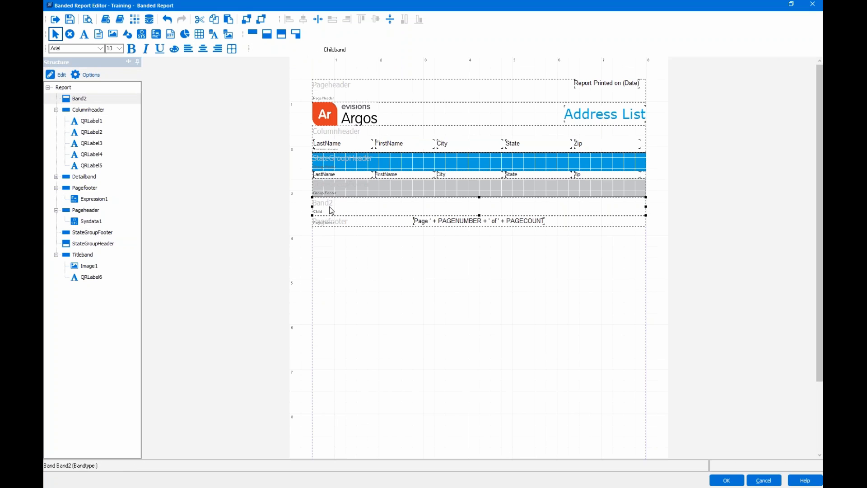
left_click(345, 192)
left_click(343, 202)
- In Band2's Options, set the name to StateGroupChild and the height to .15
right_click(342, 203)
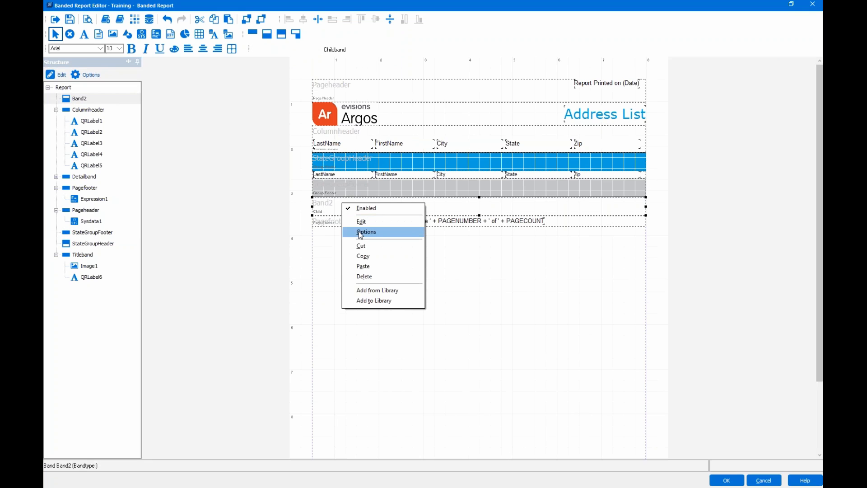
left_click(362, 230)
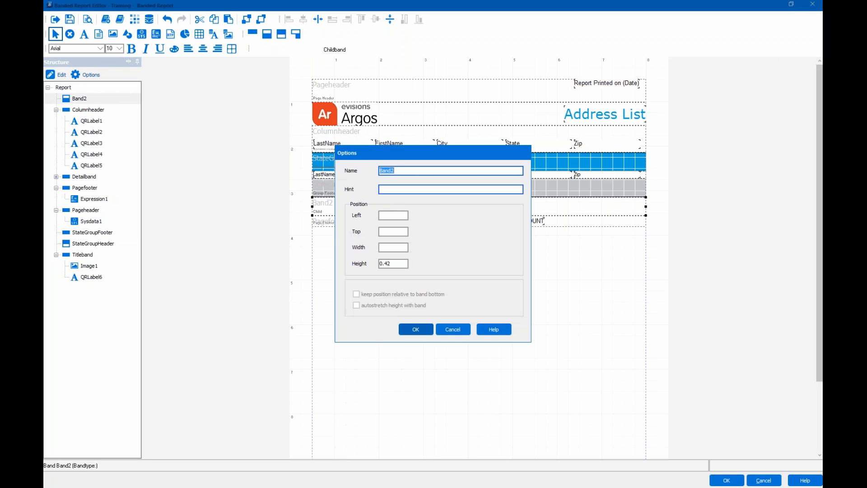
type("StateGroupChild")
left_click(393, 263)
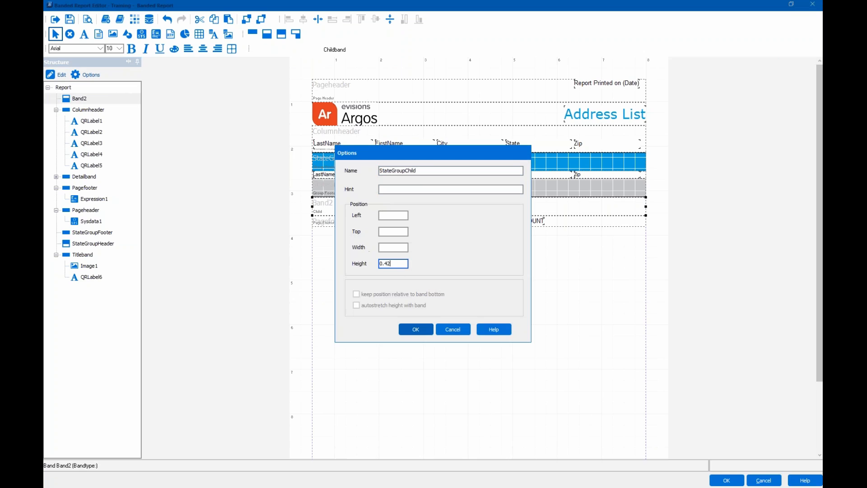
double_click(388, 263)
type(".15")
left_click(415, 330)
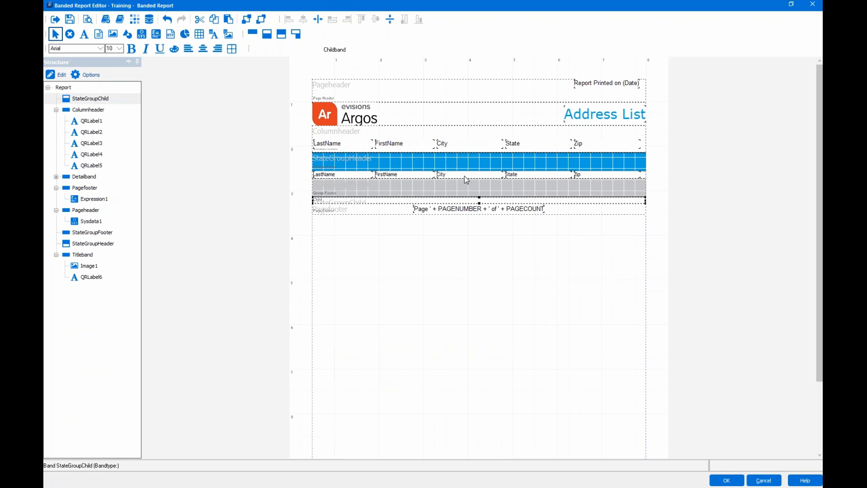
- Drag the StateGroupHeader and detail bands' bottom edges down to enlarge them, then select the State field
left_click(460, 165)
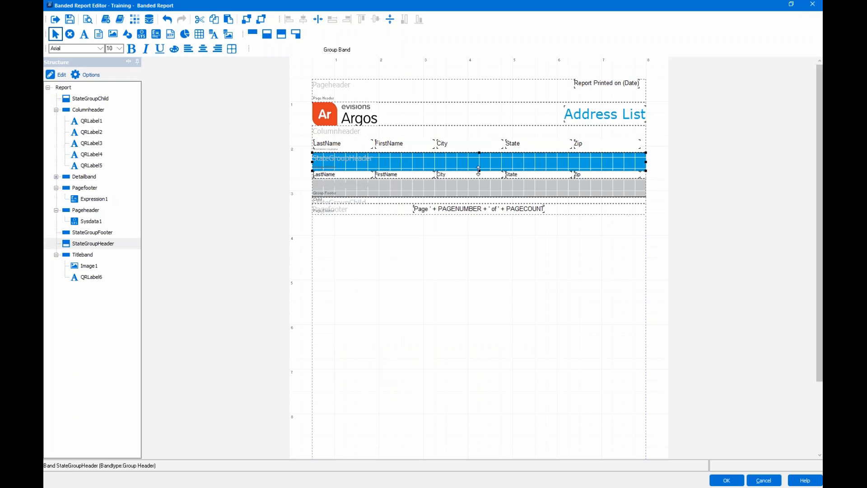
left_click_drag(477, 188, 477, 207)
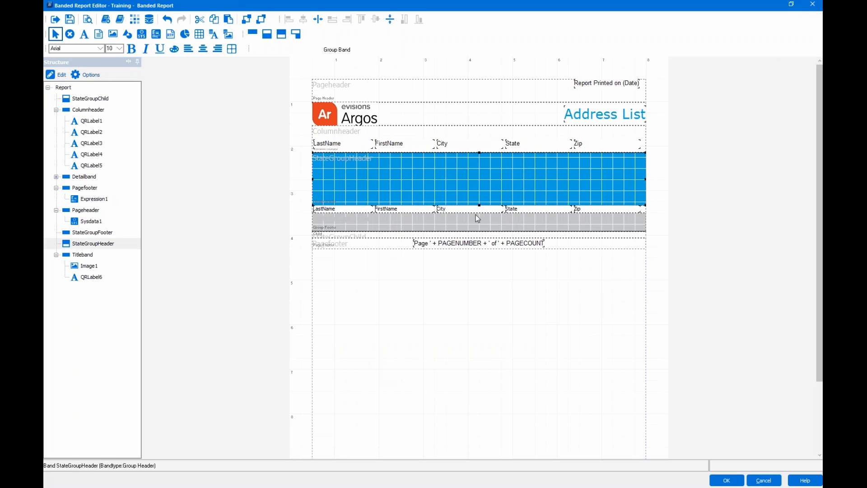
left_click(645, 211)
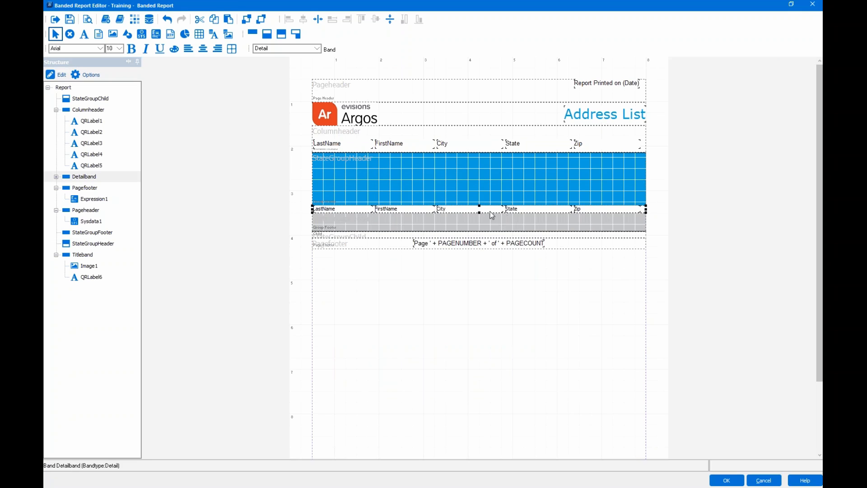
left_click_drag(480, 212, 480, 258)
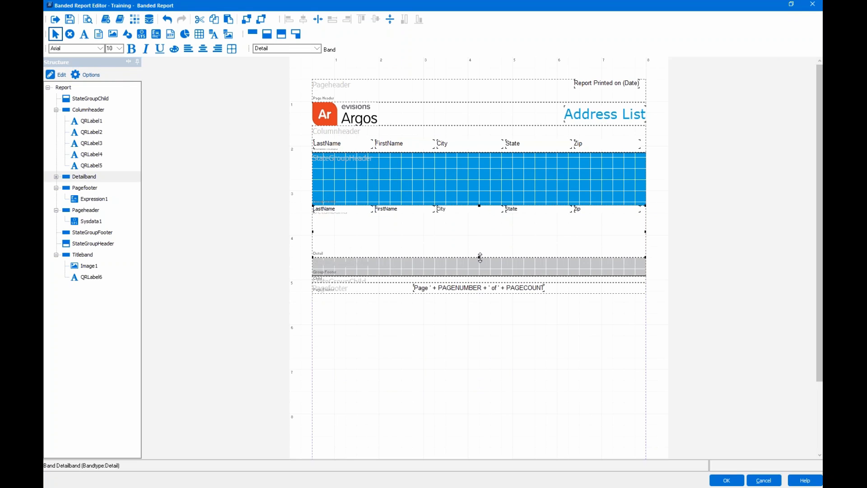
left_click(517, 213)
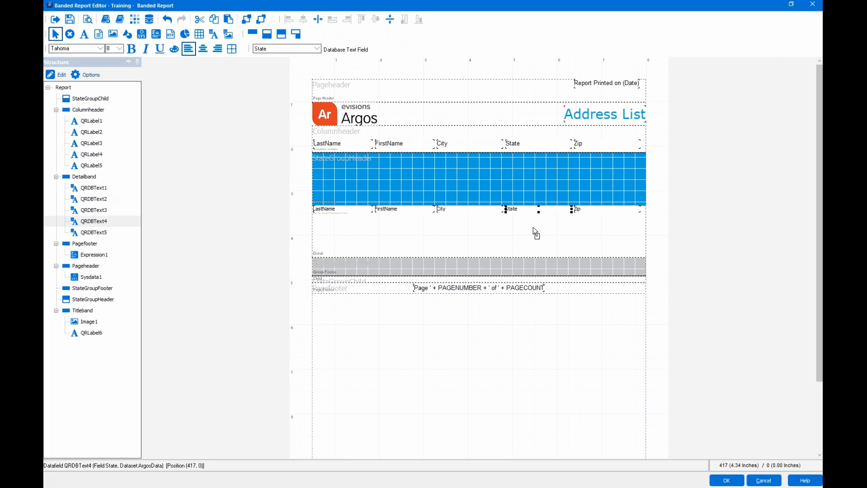
- Cut the State field from the detail band and paste it at the StateGroupHeader's left edge
left_click_drag(530, 174, 529, 175)
left_click_drag(544, 219, 544, 218)
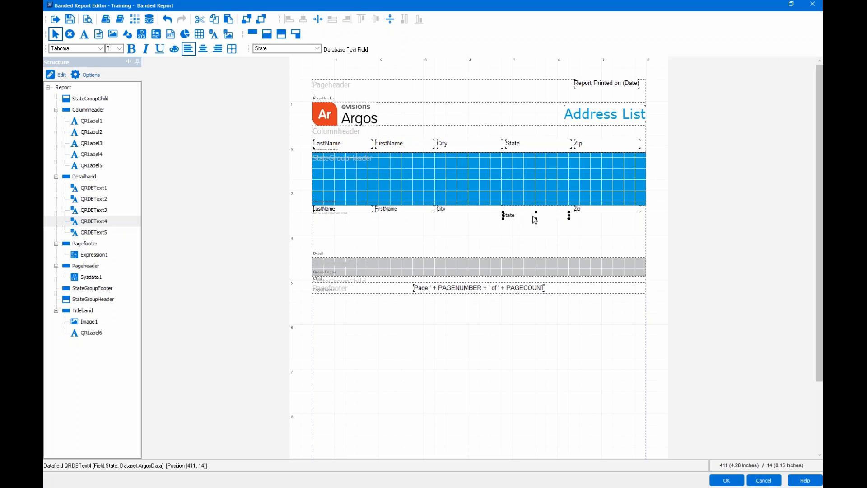
mouse_move(535, 219)
left_mouse_down()
mouse_move(532, 183)
mouse_move(535, 224)
left_mouse_up()
right_click(534, 213)
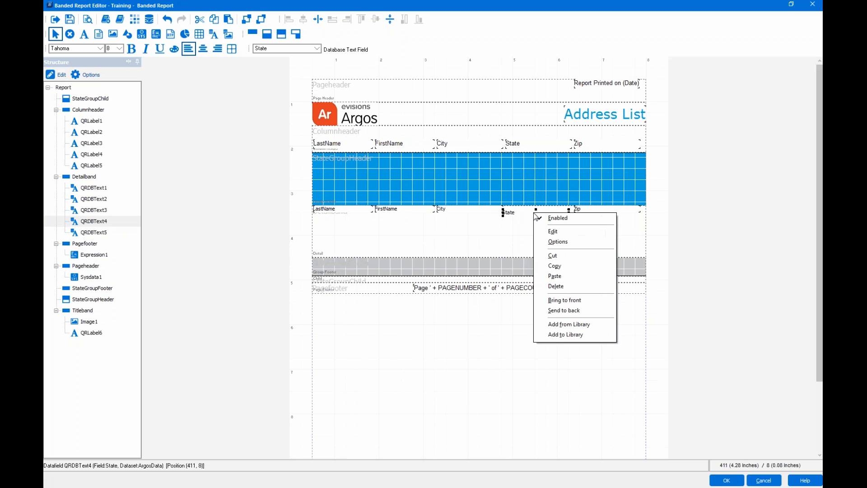
left_click(562, 256)
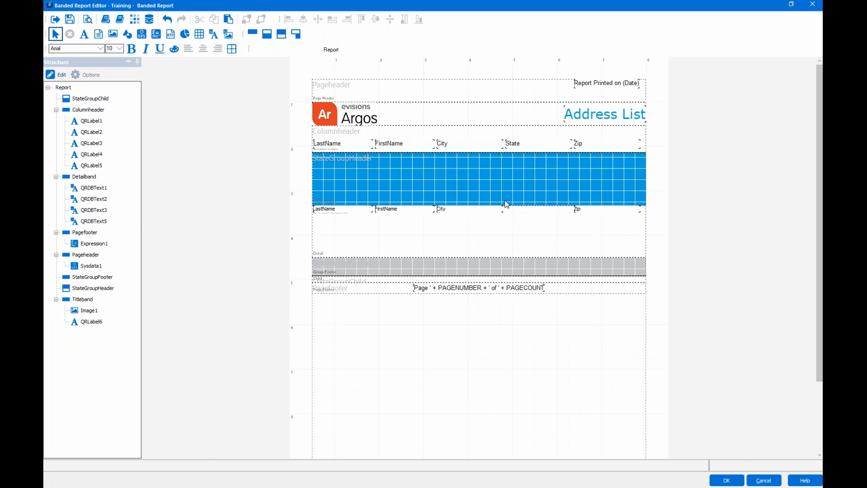
right_click(484, 186)
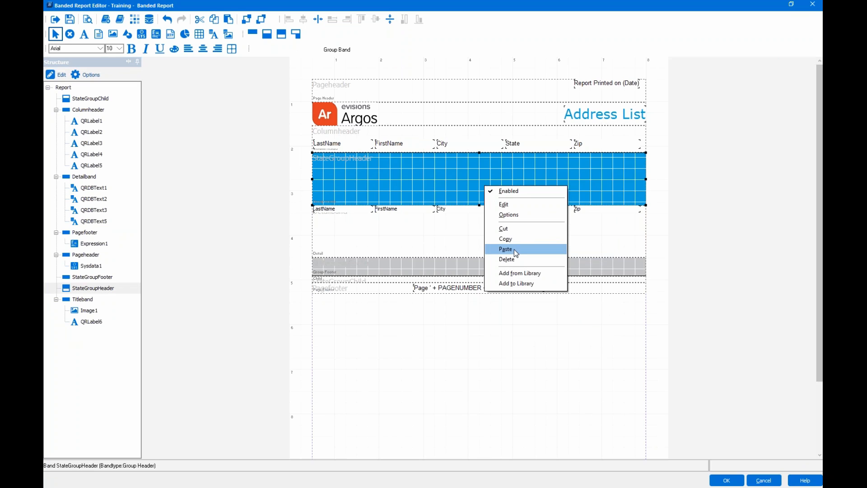
left_click(514, 249)
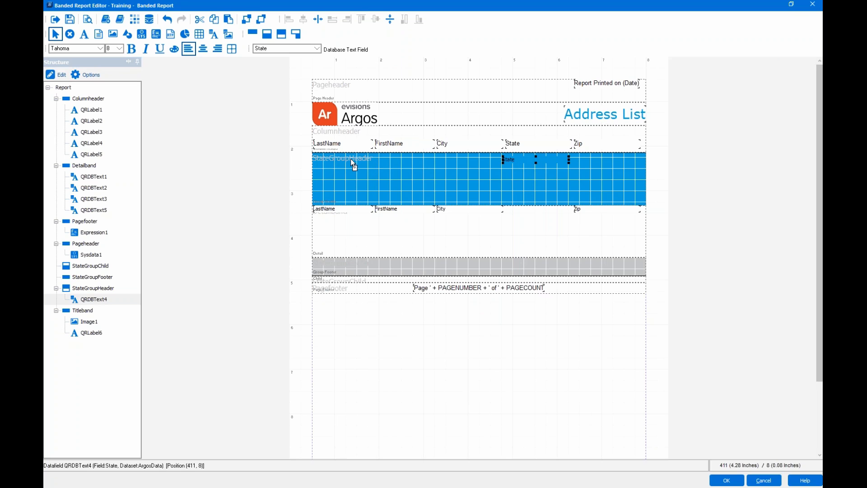
left_click_drag(538, 161, 350, 158)
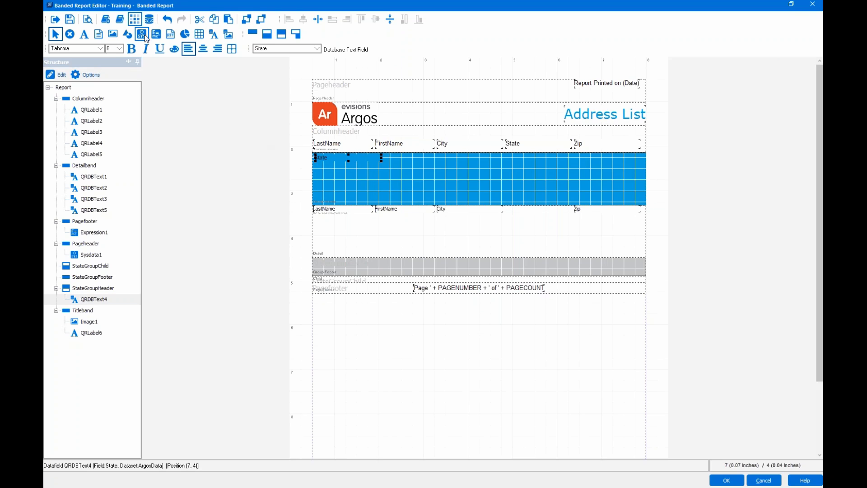
- Enlarge the State field's font and nudge it into the band's top-left corner
left_click(117, 49)
type("18")
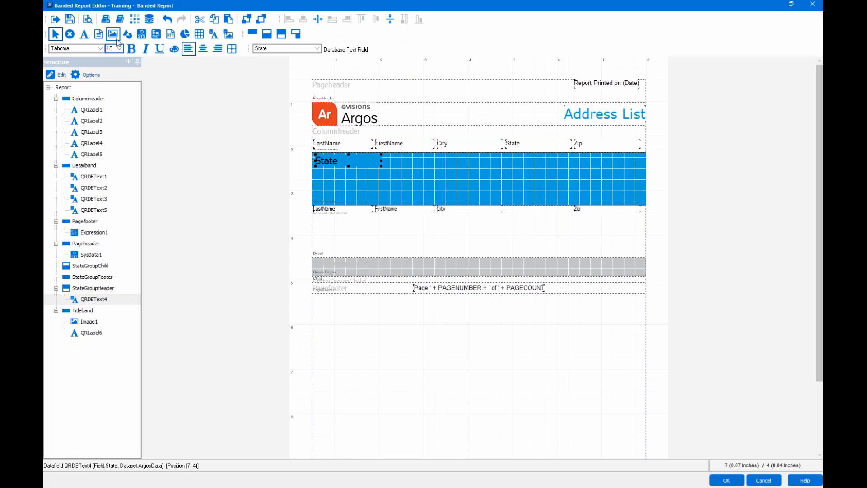
left_click(363, 162)
left_click_drag(337, 161, 334, 159)
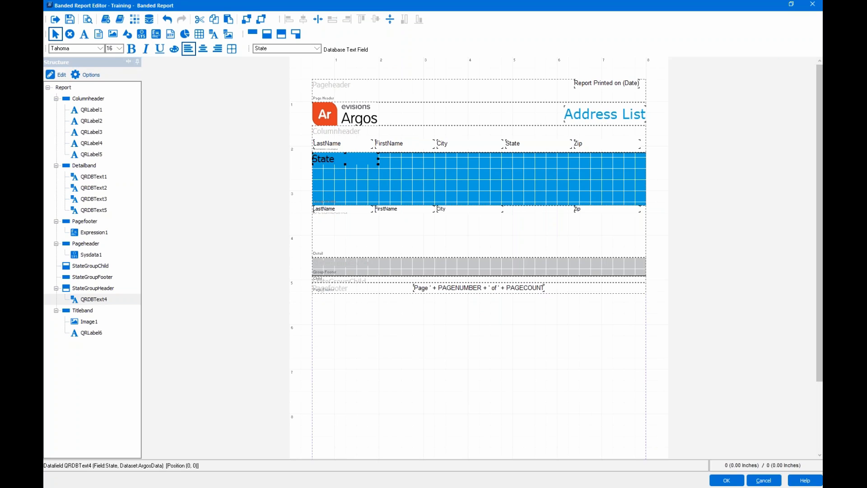
left_click(418, 169)
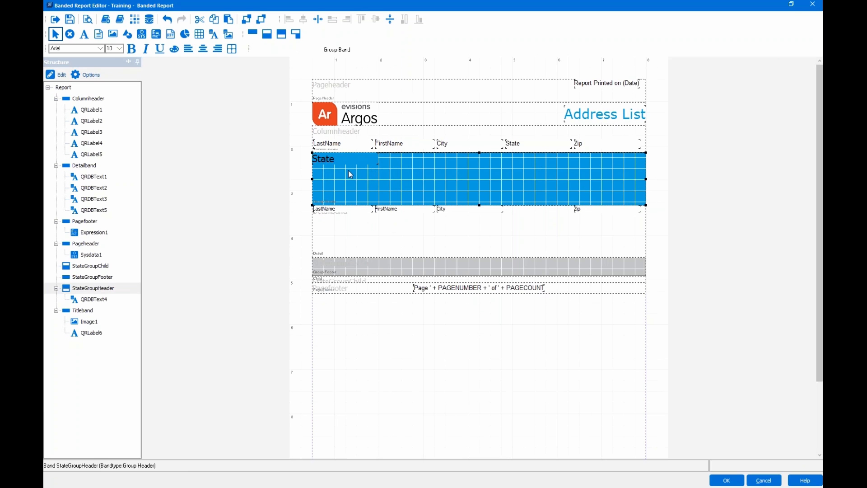
left_click(531, 147)
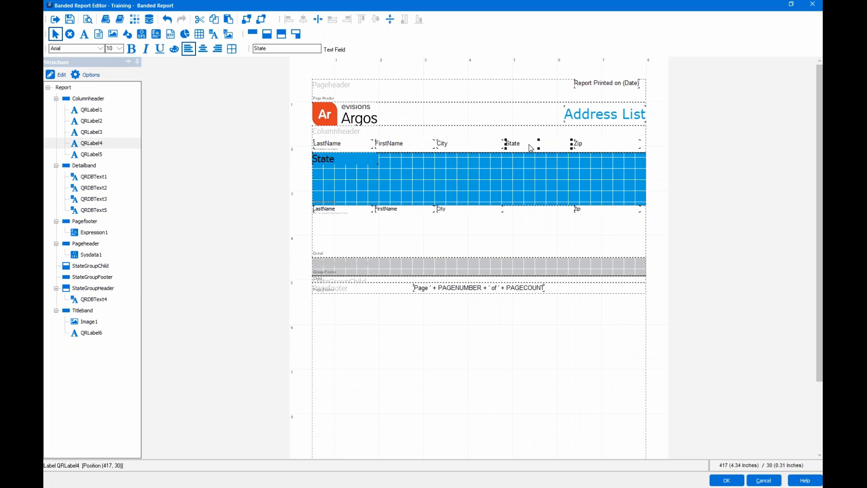
- Delete the State column heading, narrow the City and Zip headings, and shift City right
key("Delete")
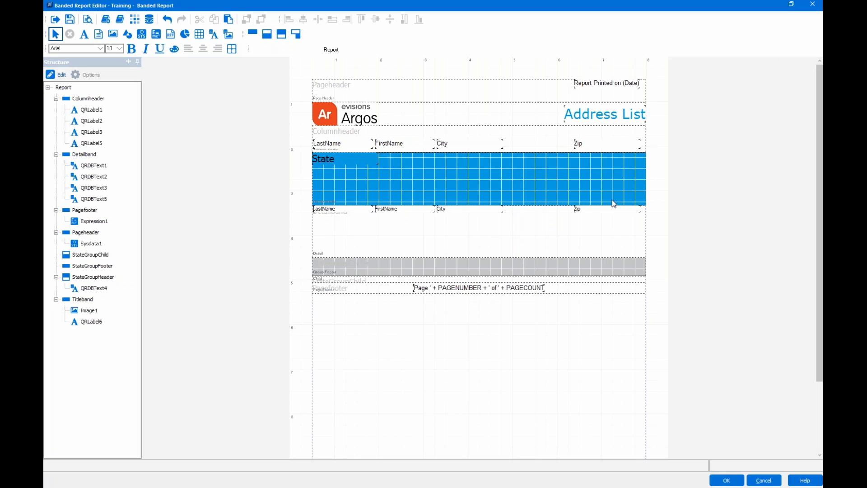
left_click(478, 144)
left_click_drag(503, 148, 523, 144)
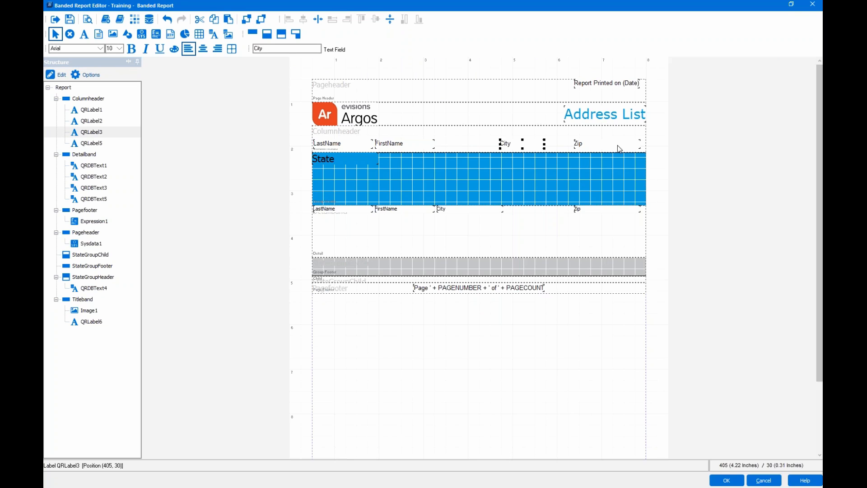
left_click(617, 145)
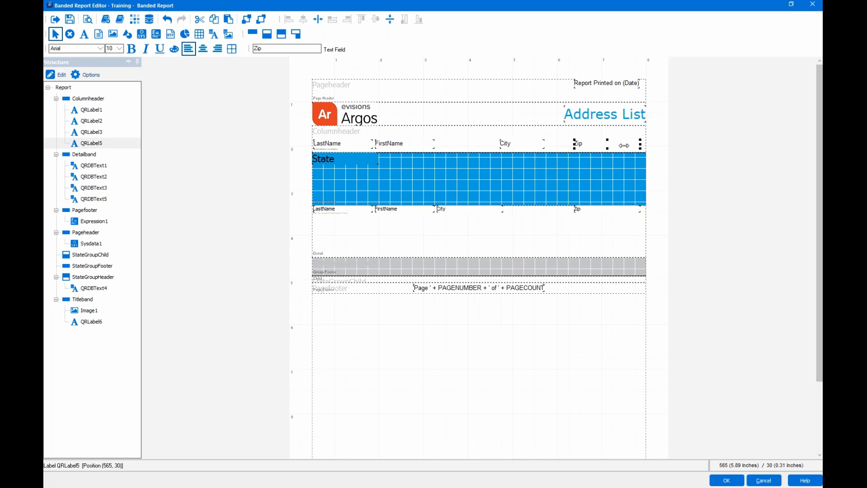
mouse_move(641, 145)
left_mouse_down()
mouse_move(606, 149)
mouse_move(631, 144)
left_mouse_up()
left_click(520, 144)
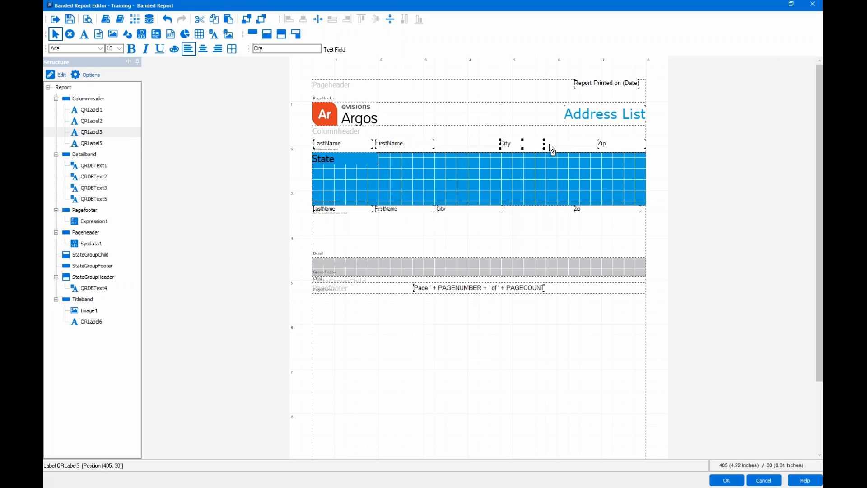
left_click(566, 145)
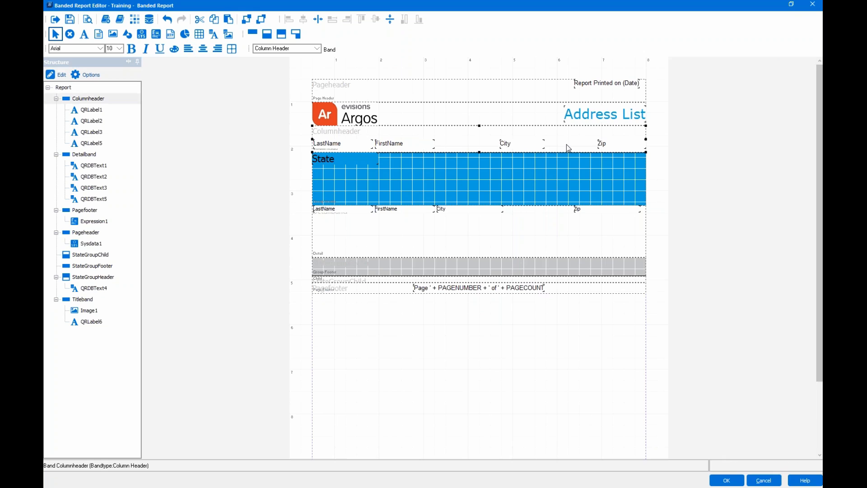
left_click(524, 147)
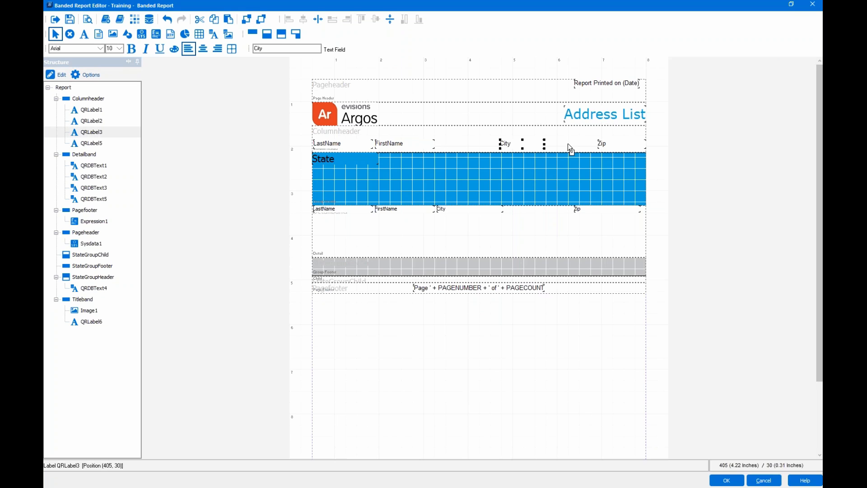
left_click_drag(524, 146, 568, 144)
- Move the Zip and City detail fields right and line the City heading up above them
left_click(478, 212)
left_click(599, 209)
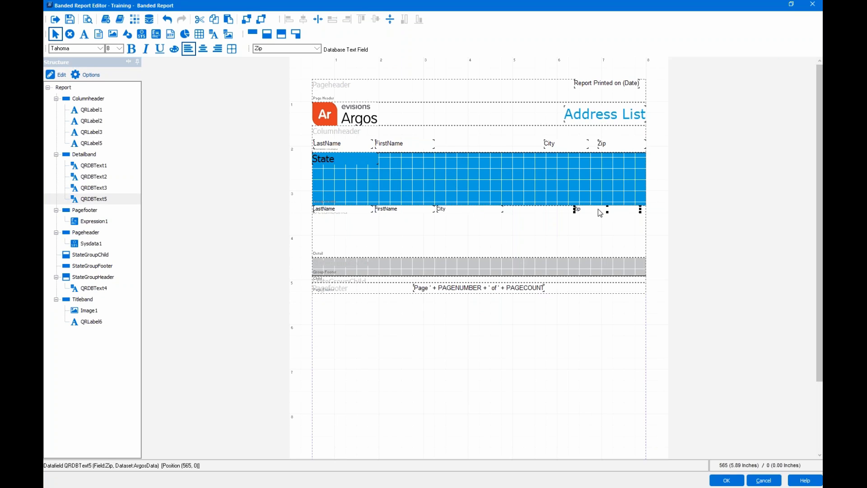
left_click_drag(598, 209, 626, 211)
left_click(483, 212)
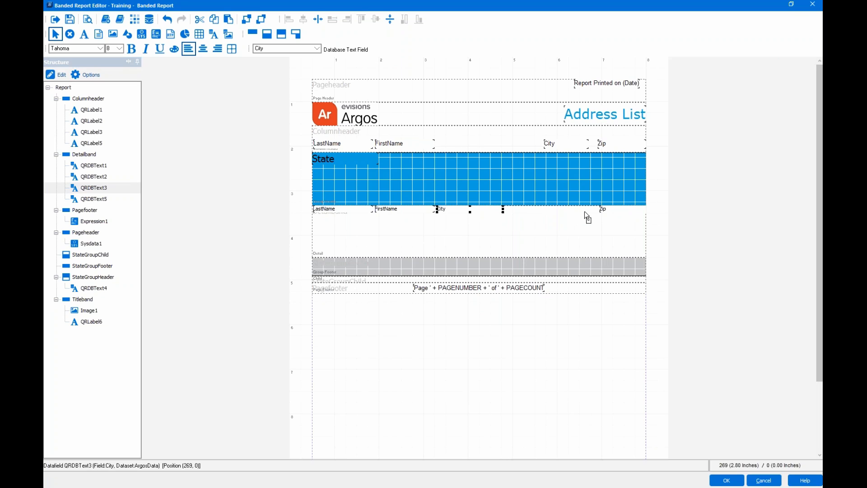
left_click_drag(579, 211, 579, 210)
left_click(568, 143)
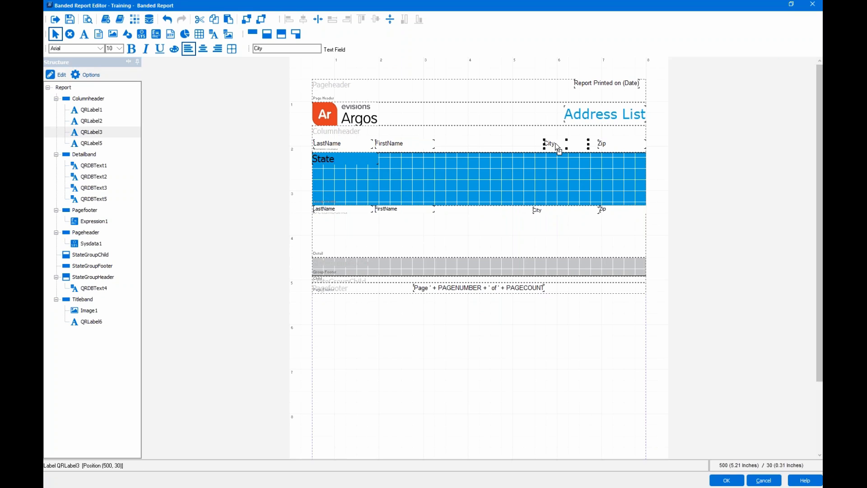
left_click_drag(558, 148, 546, 147)
left_click(609, 147)
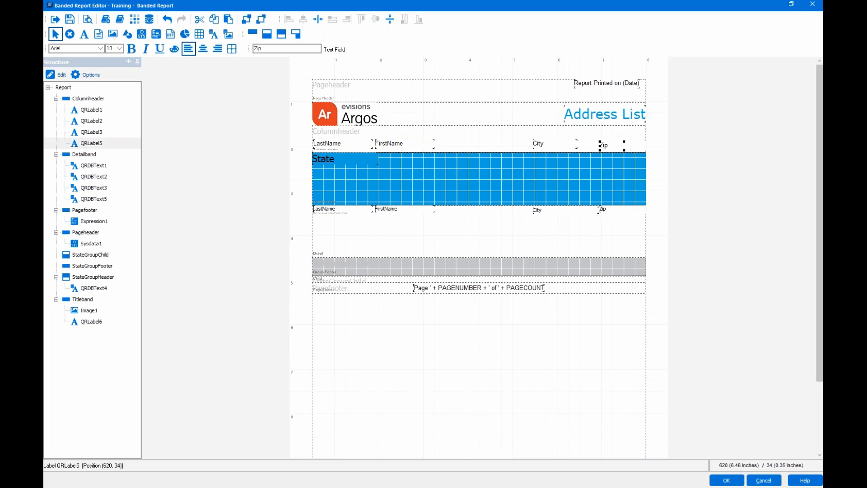
- Align the tops of the FirstName, City and Zip column headings
left_click(546, 147)
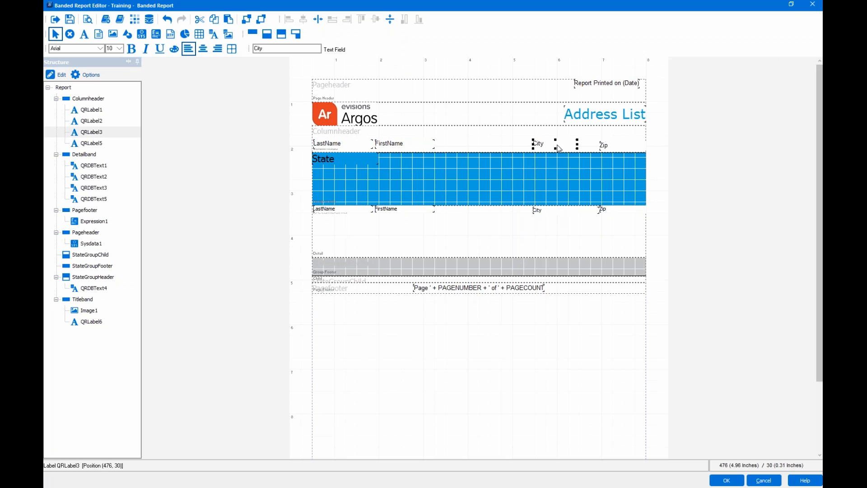
left_click(606, 148, "shift")
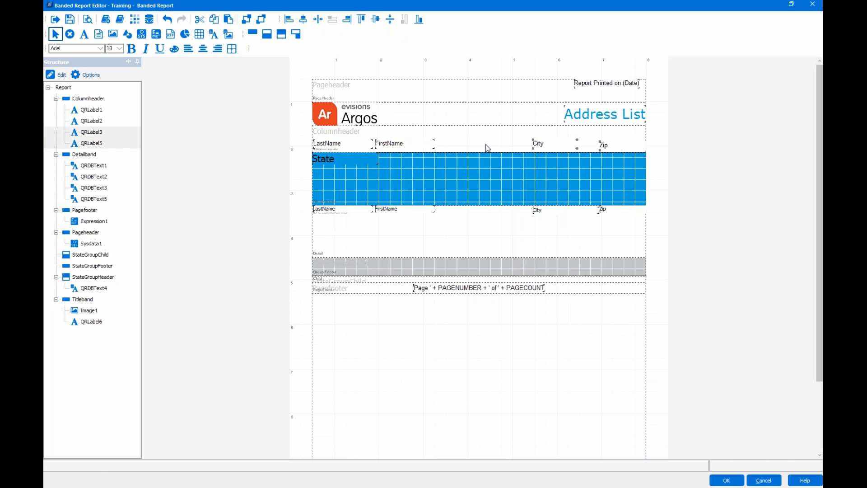
left_click(383, 147)
left_click(546, 144, "shift")
left_click(615, 148, "shift")
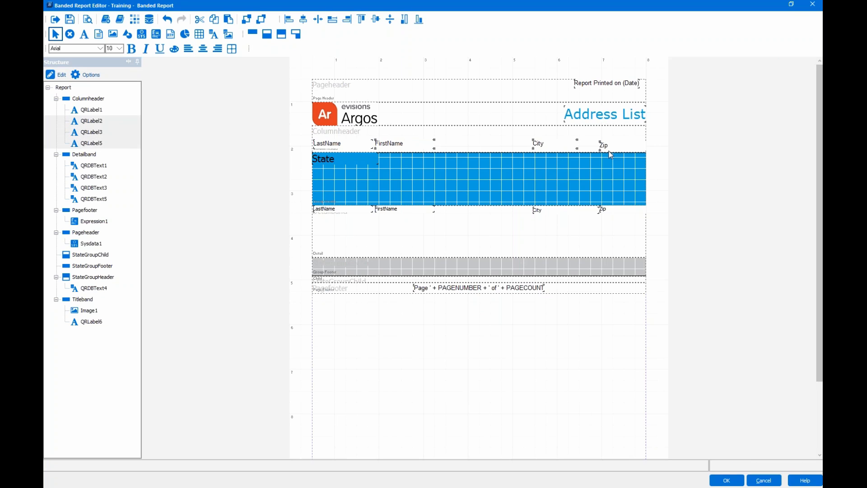
left_click(361, 19)
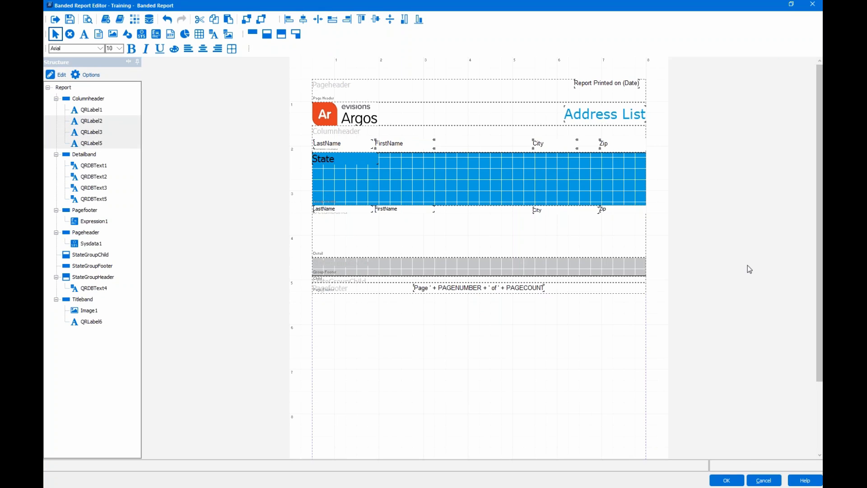
- Align the tops of the FirstName, City and Zip detail fields
left_click(567, 210)
left_click(397, 208)
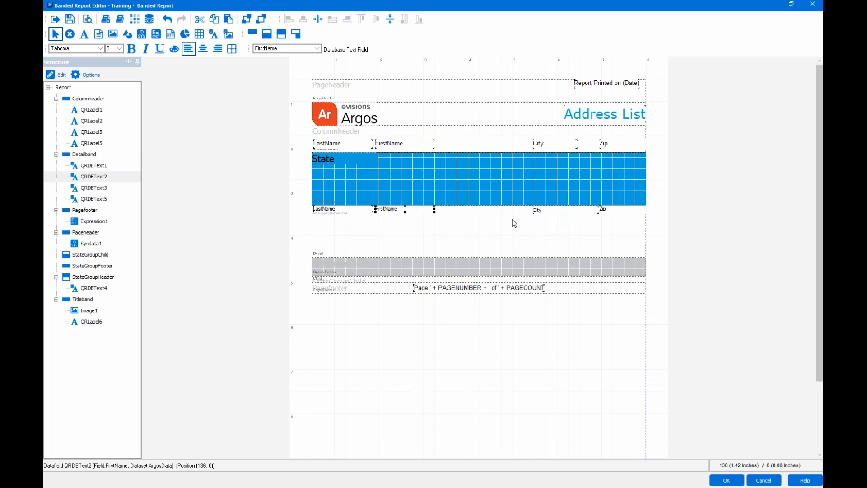
left_click(564, 210, "shift")
left_click(603, 210, "shift")
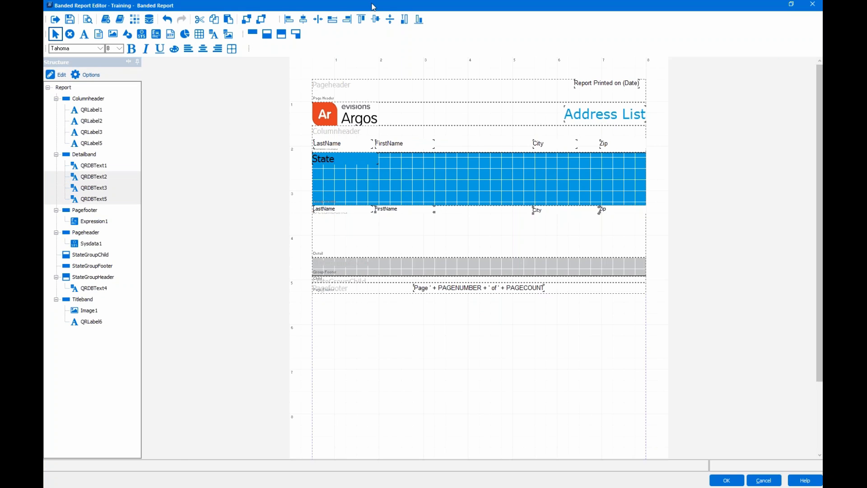
left_click(361, 19)
left_click(524, 226)
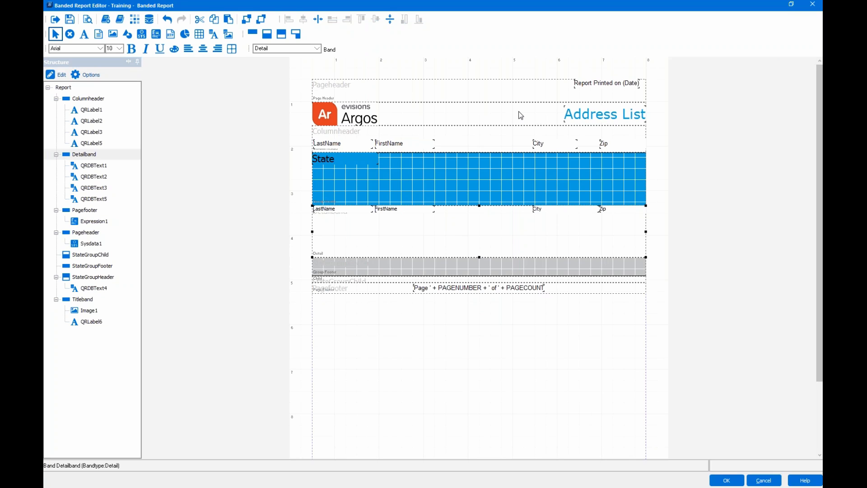
- Place a new 'Street' text label in the column header between FirstName and City
left_click(84, 40)
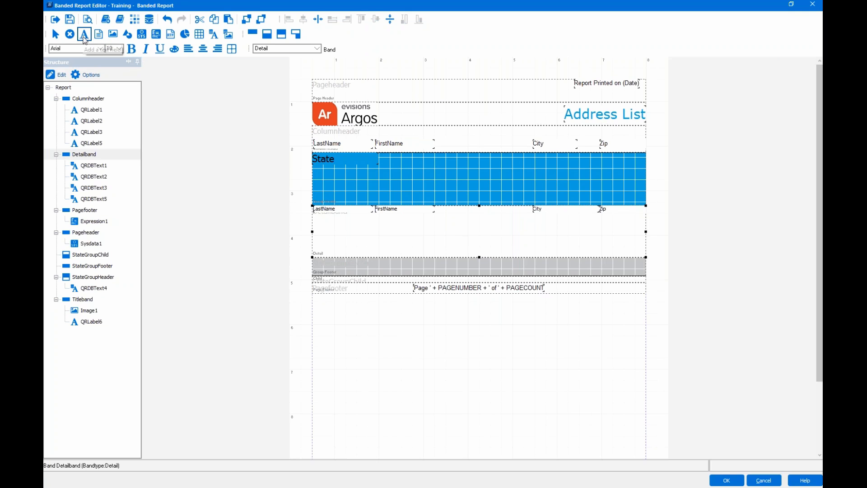
left_click(451, 143)
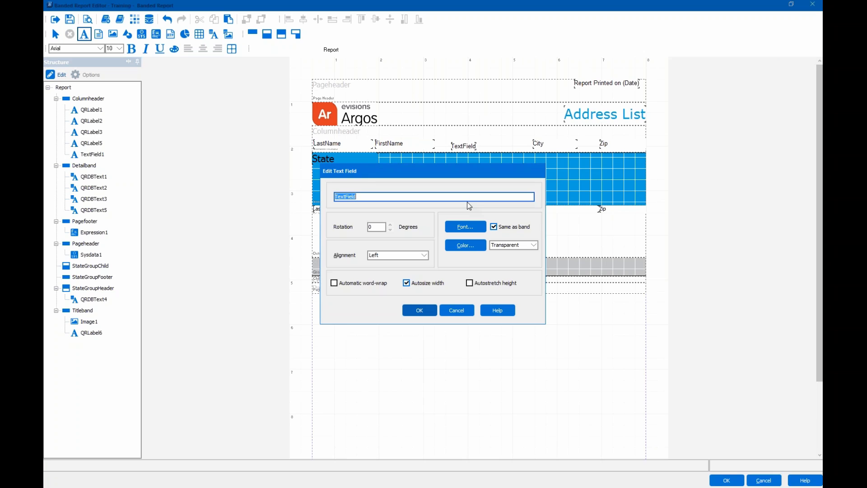
type("Street")
left_click(419, 312)
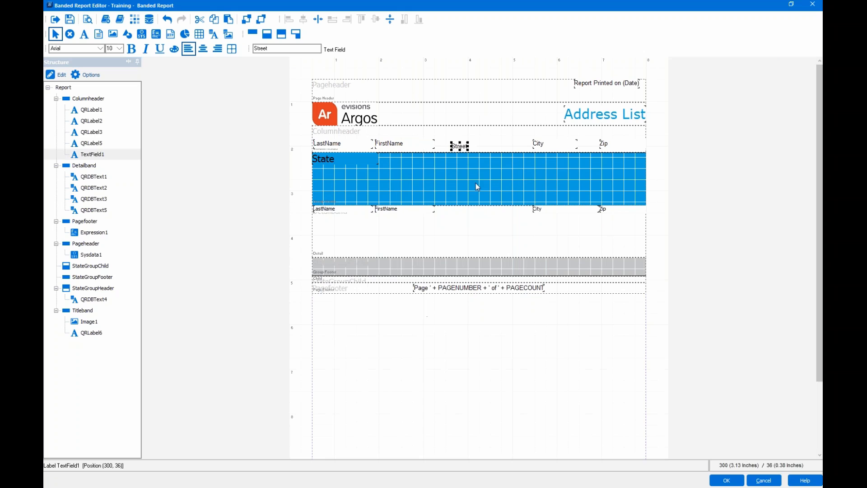
- Align the Street heading's top with FirstName and City, then nudge it slightly left
left_click(403, 143)
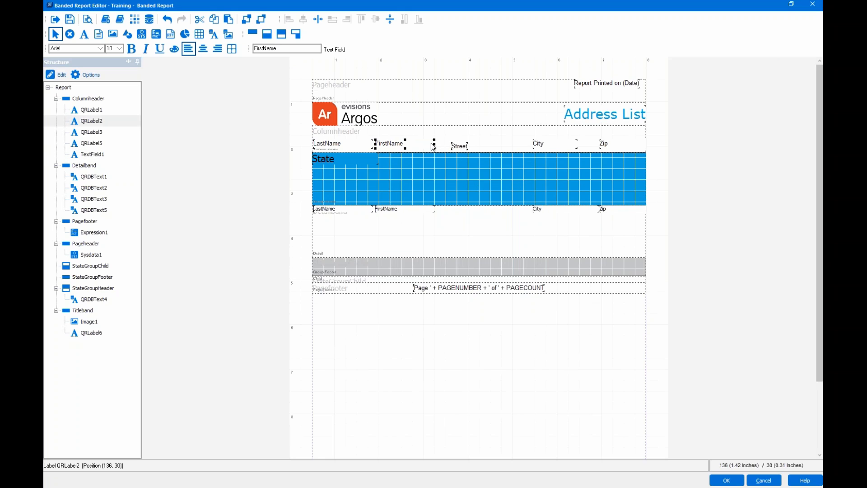
left_click(457, 145, "shift")
left_click(549, 145, "shift")
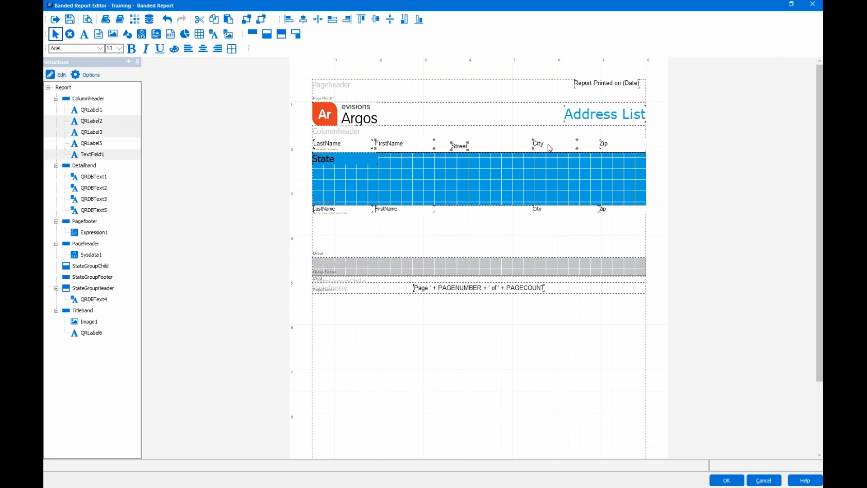
left_click(364, 20)
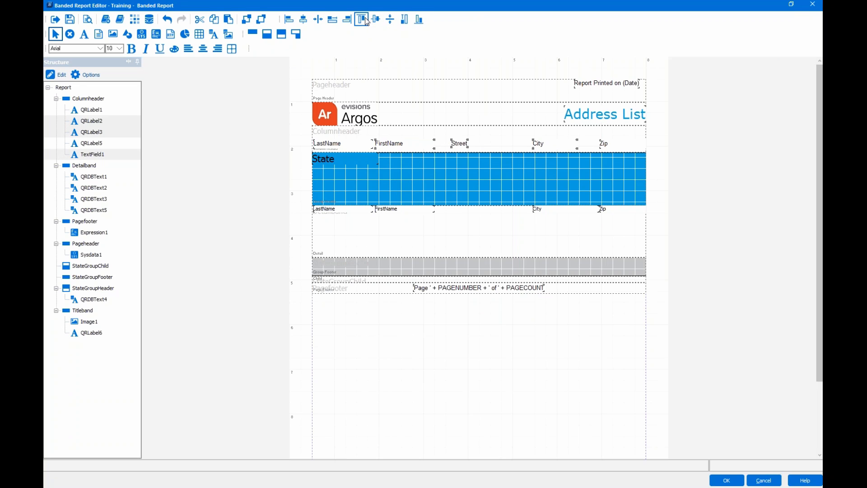
left_click(462, 145)
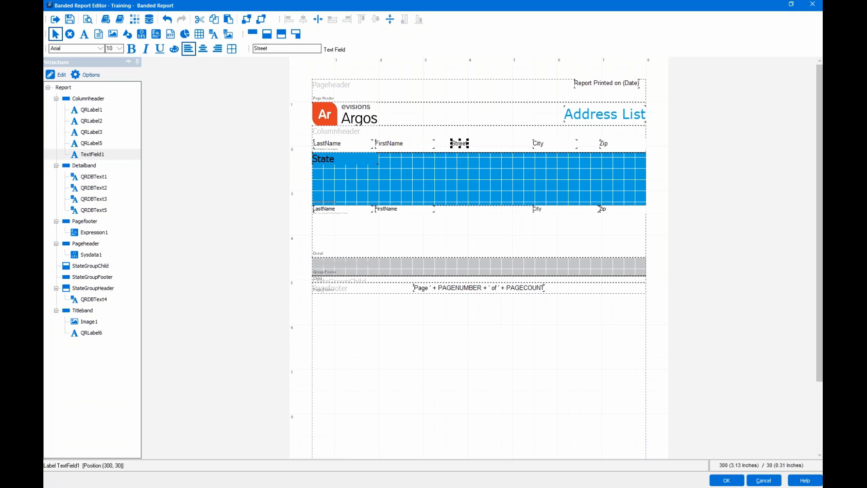
key("ctrl+Left")
key("ctrl+Left")
key("ctrl+Left")
key("ctrl+Left")
key("ctrl+Left")
key("ctrl+Left")
key("ctrl+Left")
key("ctrl+Left")
key("ctrl+Left")
key("ctrl+Left")
key("ctrl+Left")
key("ctrl+Left")
key("ctrl+Left")
key("ctrl+Left")
key("ctrl+Left")
key("ctrl+Left")
key("ctrl+Left")
key("ctrl+Left")
key("ctrl+Left")
key("ctrl+Left")
key("ctrl+Left")
left_click(465, 218)
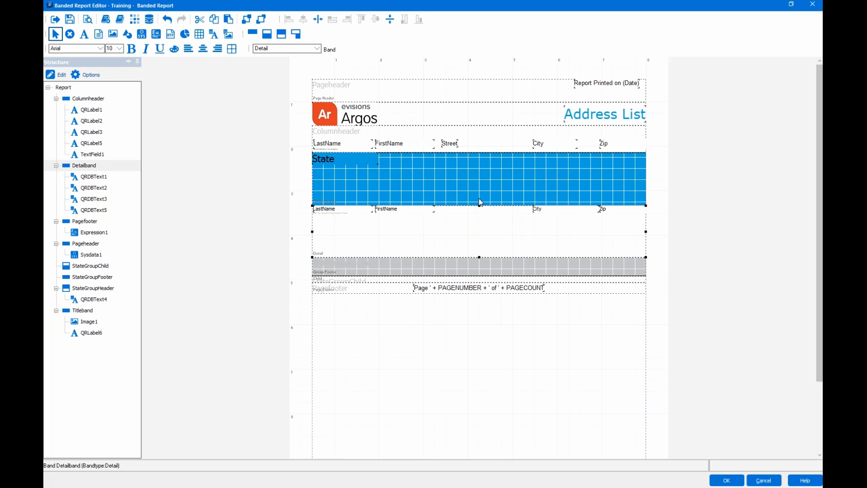
- Add a DB Text field under the Street heading bound to the ArgosData Street1 field
left_click(213, 36)
left_click(446, 208)
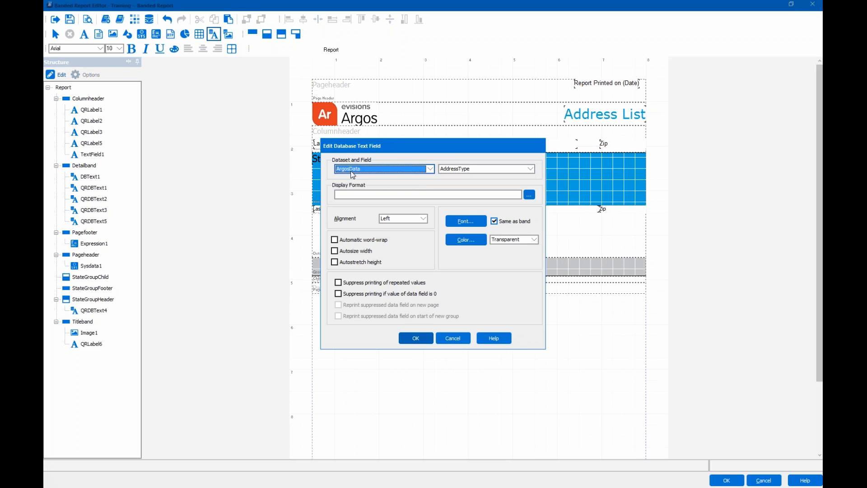
left_click(468, 170)
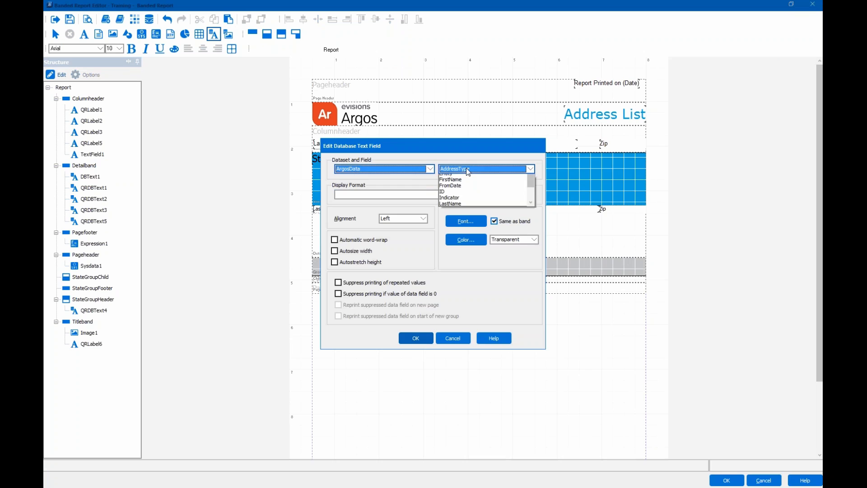
scroll(464, 201, "down", 1)
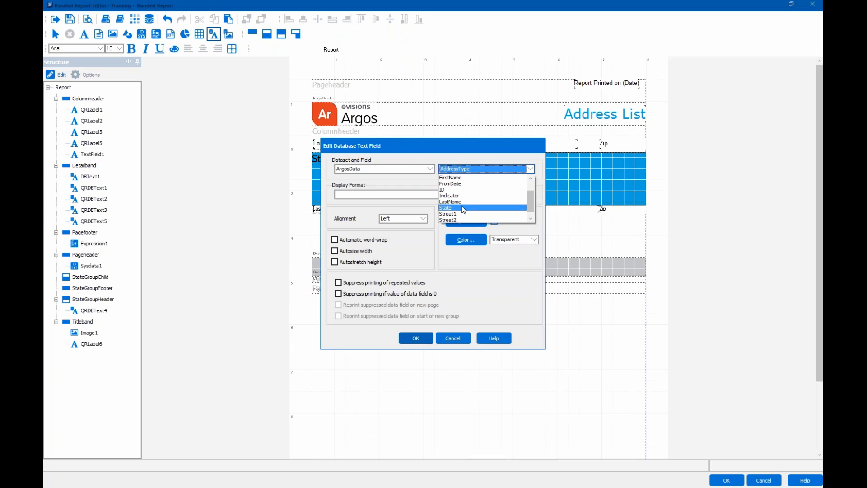
left_click(461, 214)
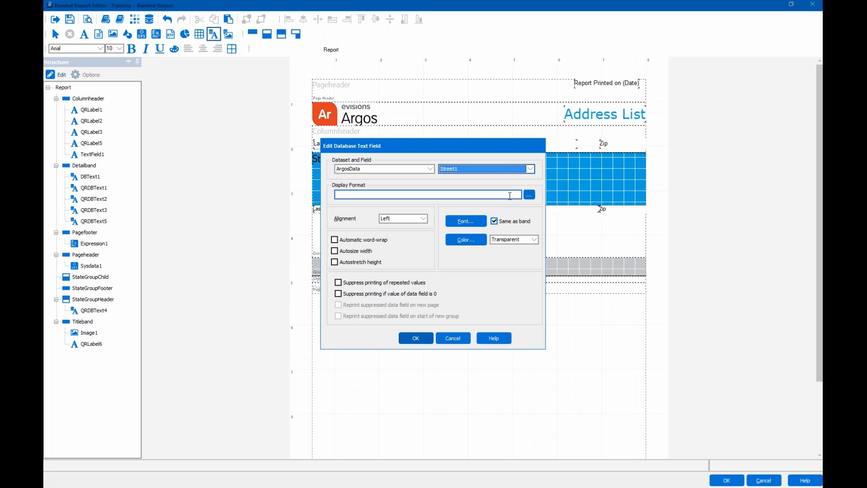
left_click(413, 339)
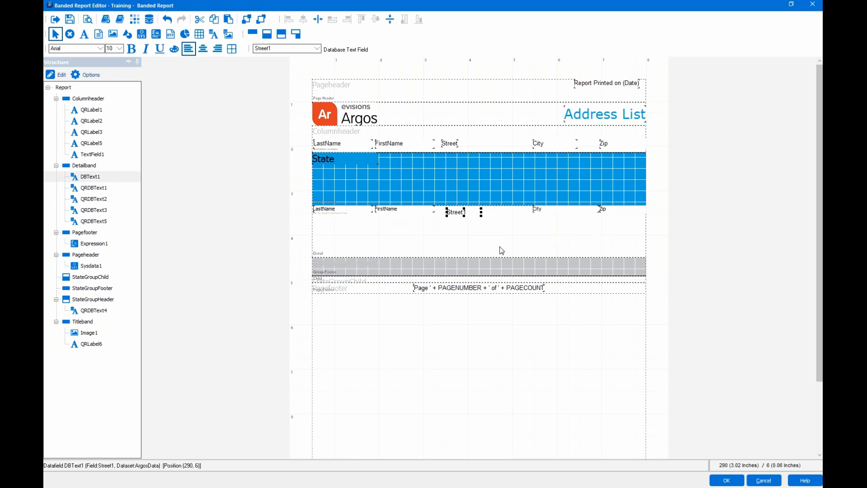
- Set the Street1 field's font to Tahoma, size 8
left_click(416, 210)
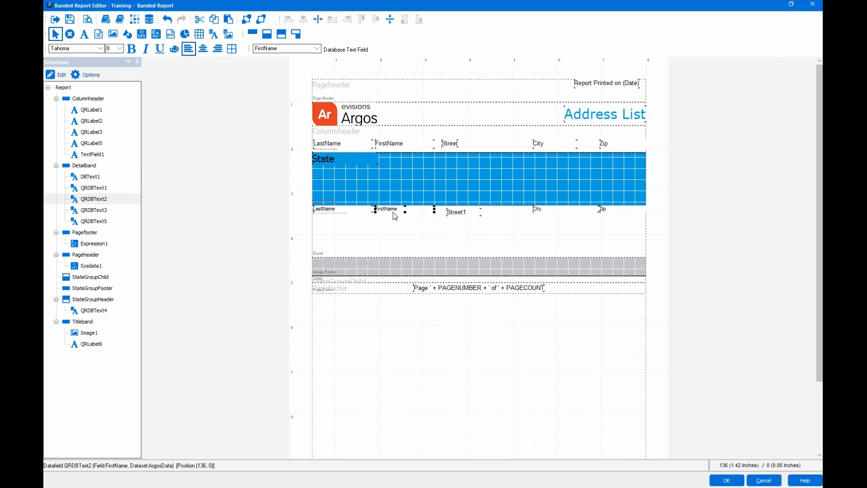
left_click(455, 214)
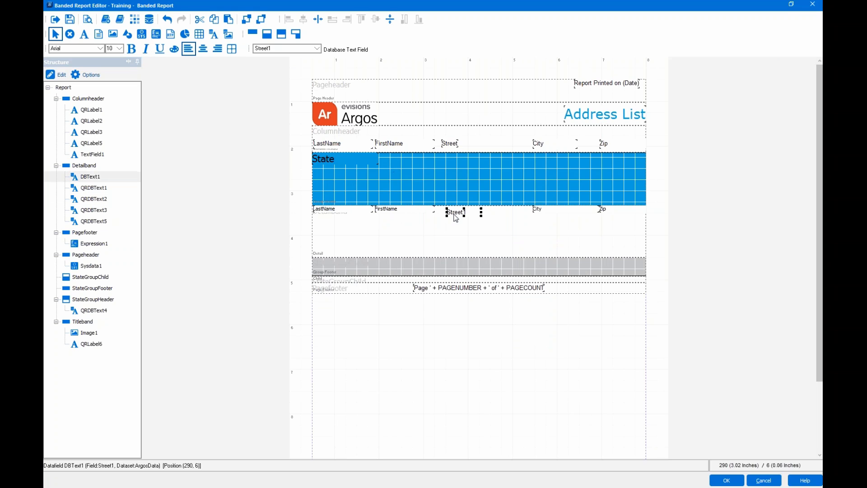
left_click(80, 51)
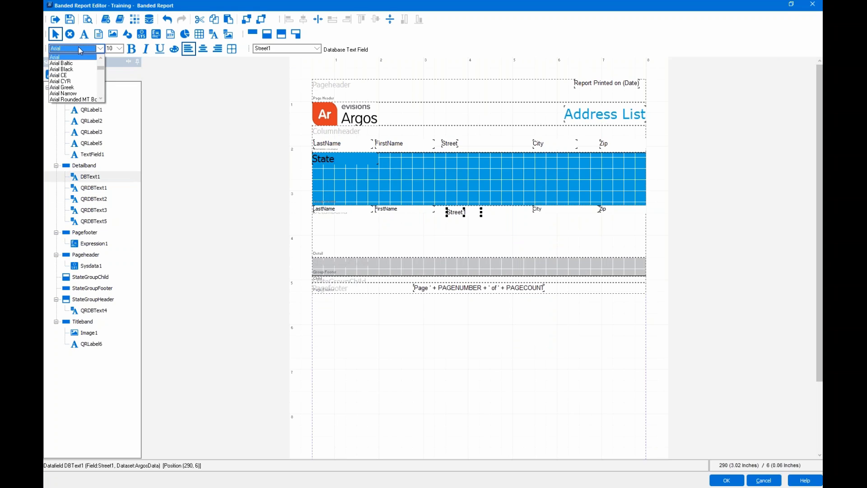
scroll(80, 56, "down", 15)
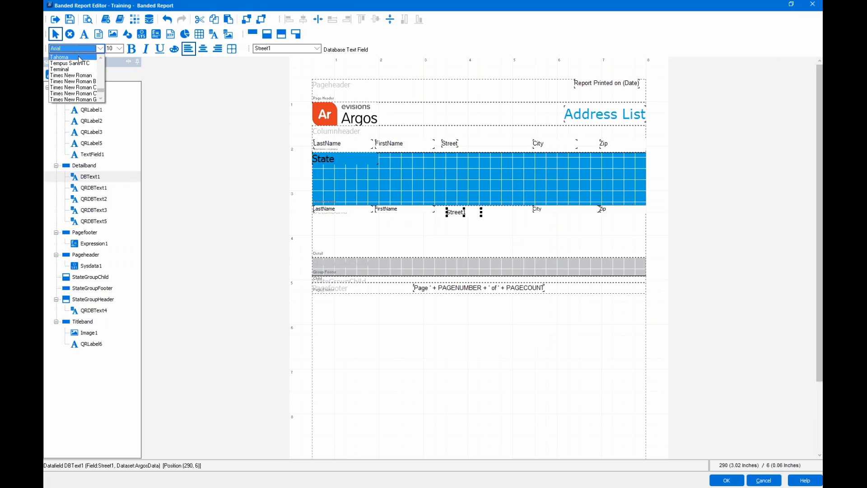
left_click(80, 58)
left_click(119, 49)
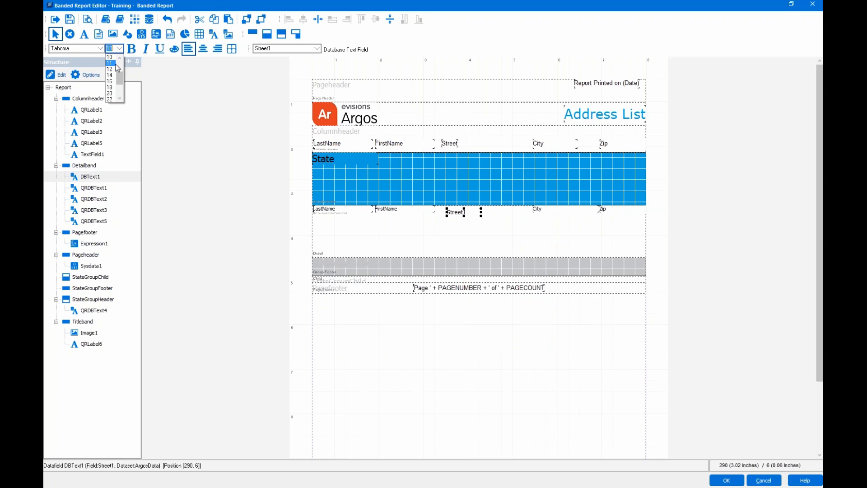
scroll(112, 66, "up", 1)
left_click(109, 58)
- Align the tops of the FirstName, Street1 and City fields, leaving Street1 at 290,0
left_click(429, 211)
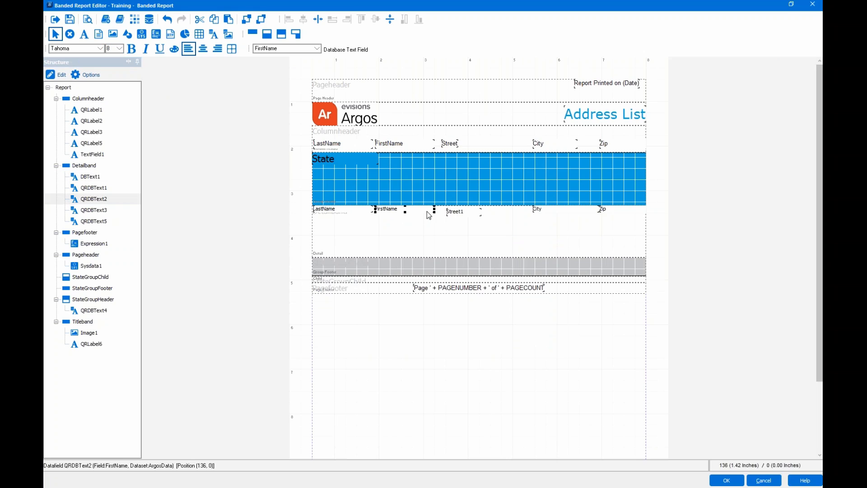
left_click(455, 215, "shift")
left_click(548, 215, "shift")
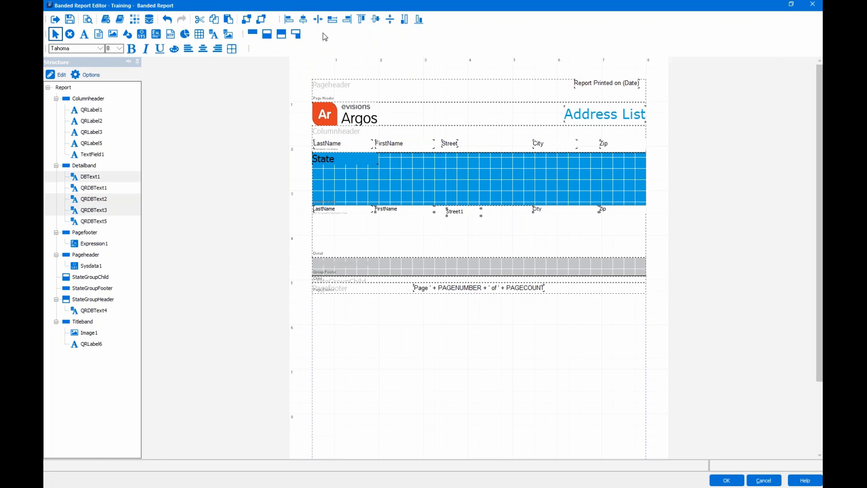
left_click(361, 20)
left_click(467, 231)
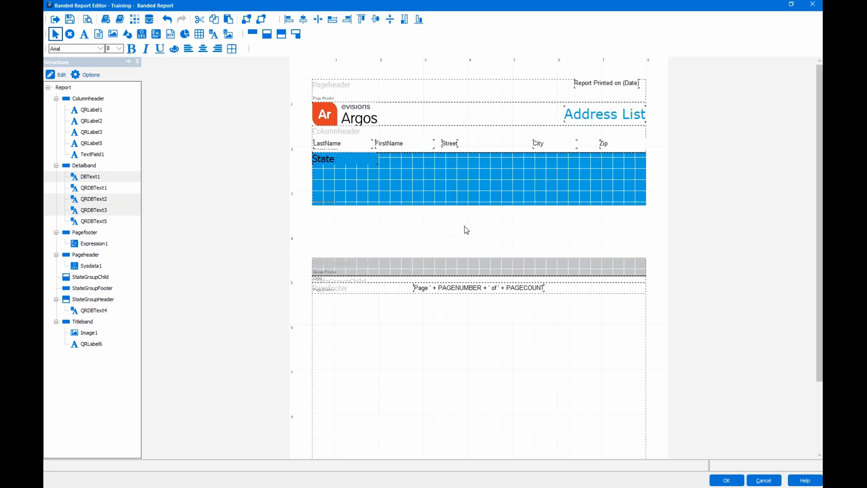
left_click(464, 210)
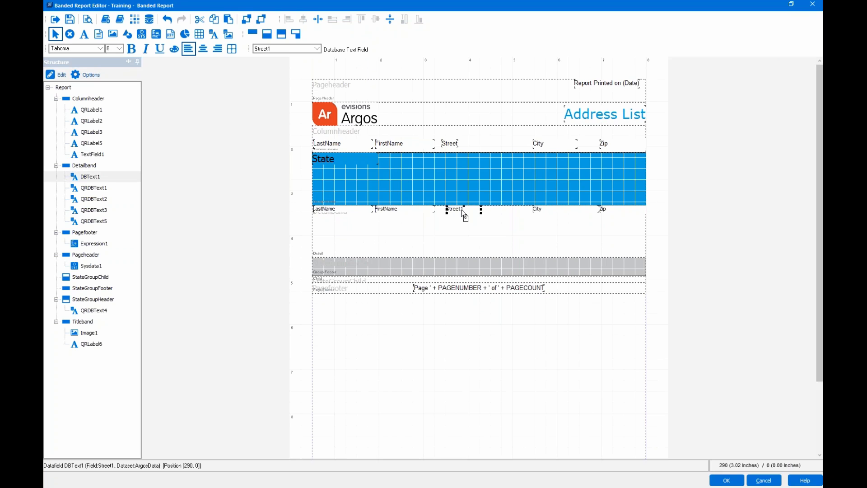
left_click(453, 235)
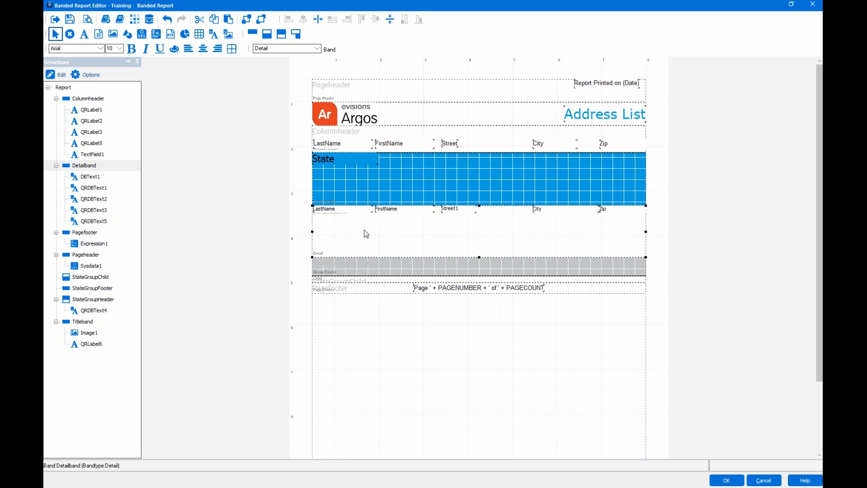
- Cut the LastName, FirstName, Street, City and Zip labels and paste them into the State group band
left_click(345, 143)
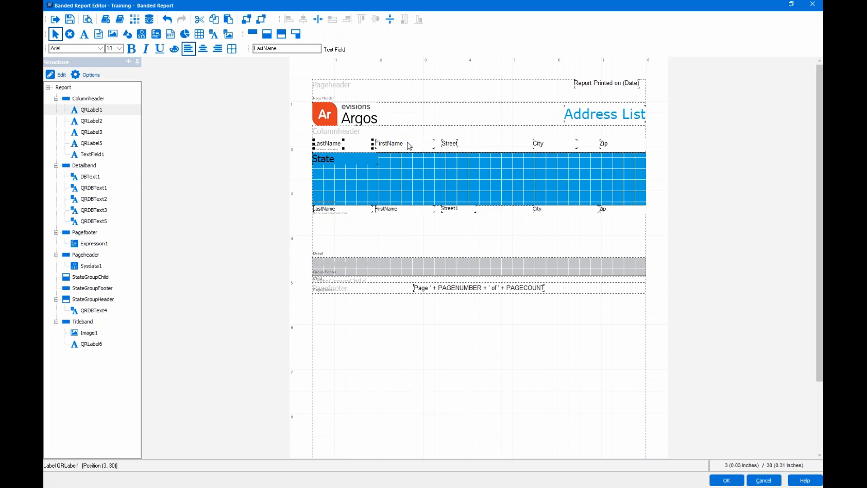
left_click(409, 145, "shift")
left_click(457, 144, "shift")
left_click(535, 144, "shift")
left_click(605, 144, "shift")
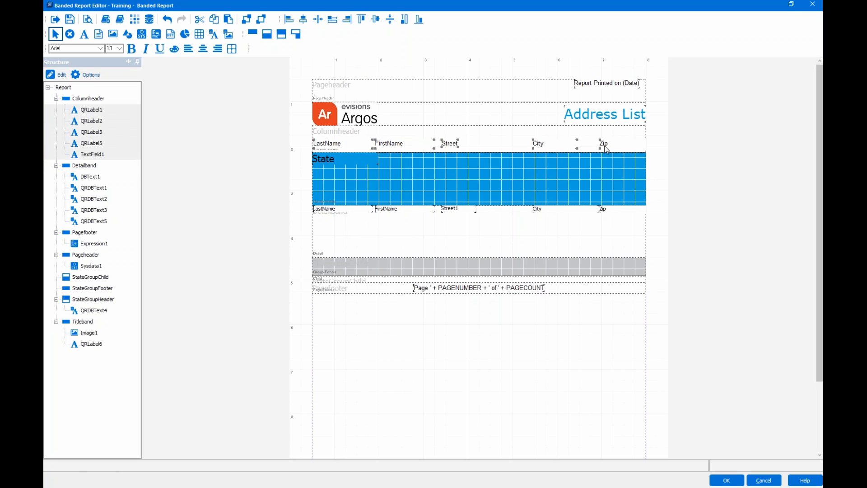
right_click(450, 148)
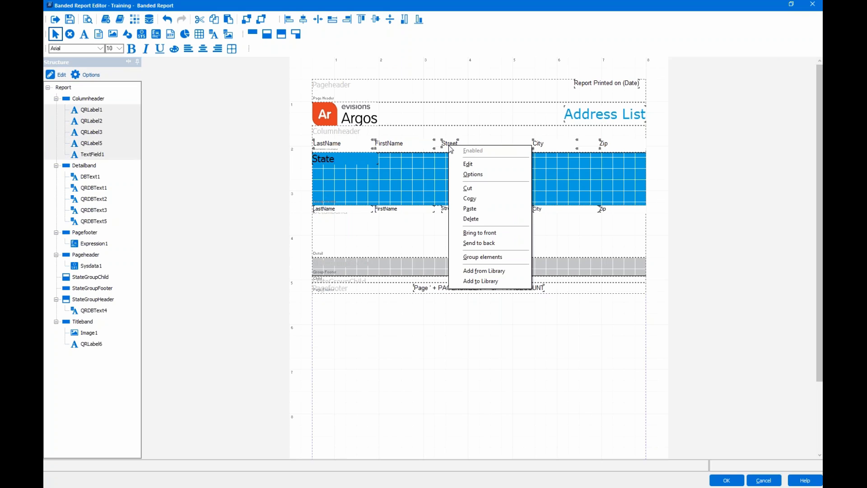
left_click(477, 186)
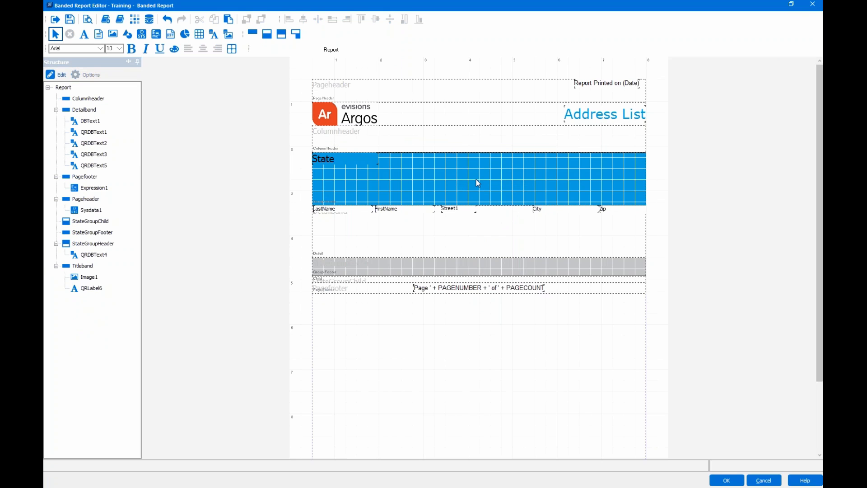
left_click(477, 182)
right_click(476, 180)
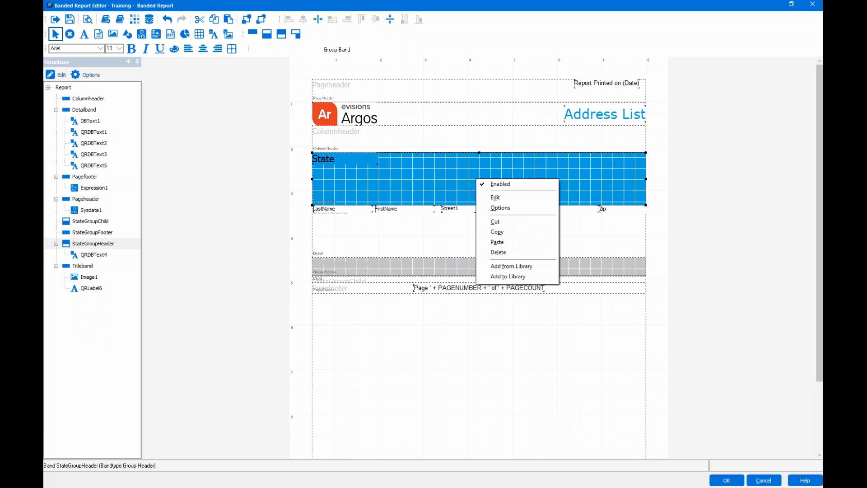
left_click(497, 242)
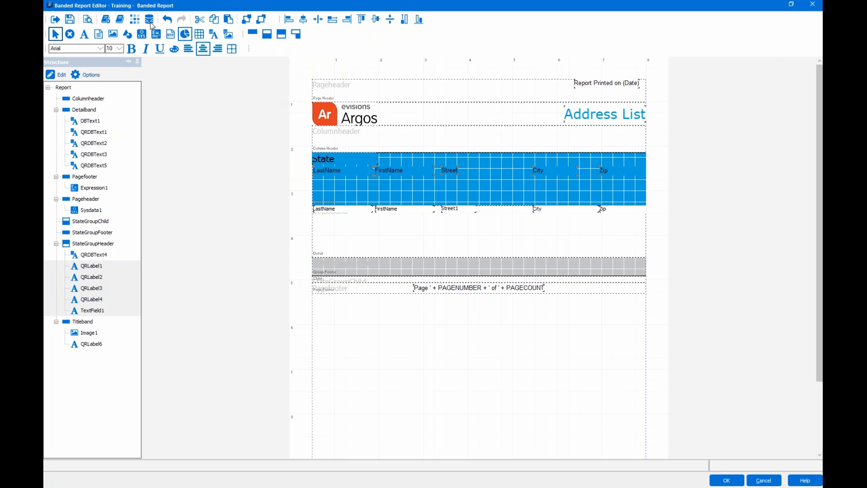
- Make the selected column labels size 14 with white text
left_click(120, 49)
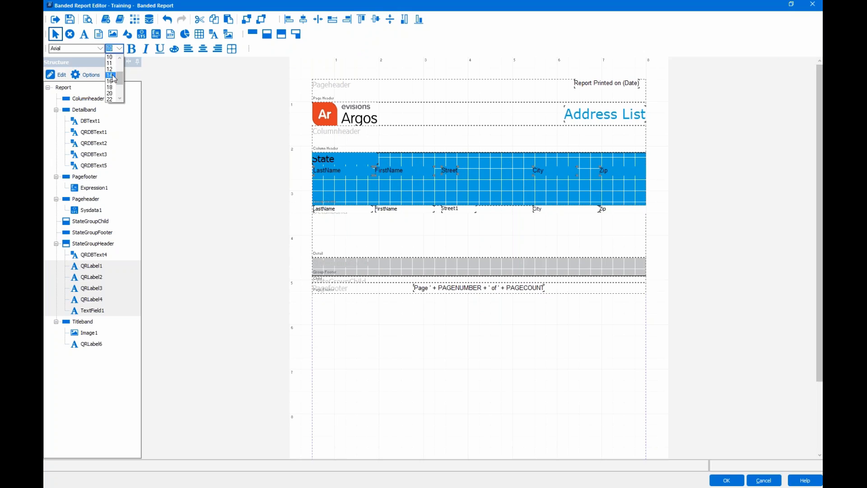
left_click(112, 75)
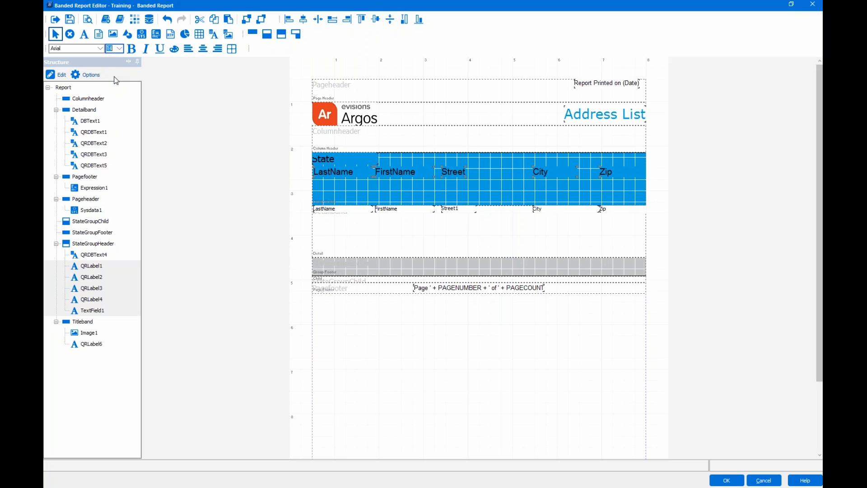
left_click(174, 48)
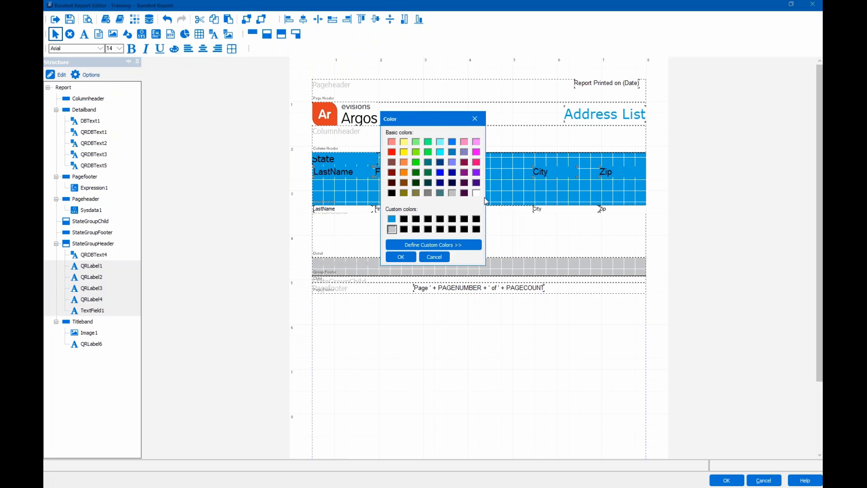
left_click(476, 193)
left_click(401, 257)
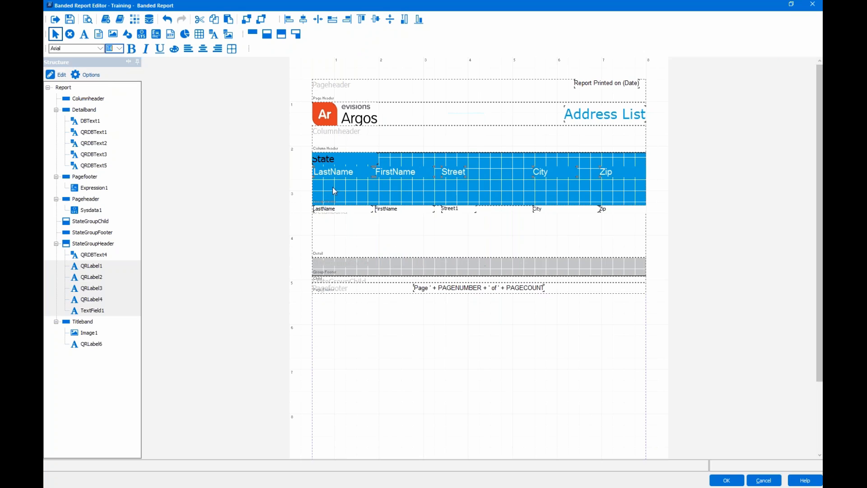
- Change the State field's font colour to white
left_click(319, 162)
left_click(180, 51)
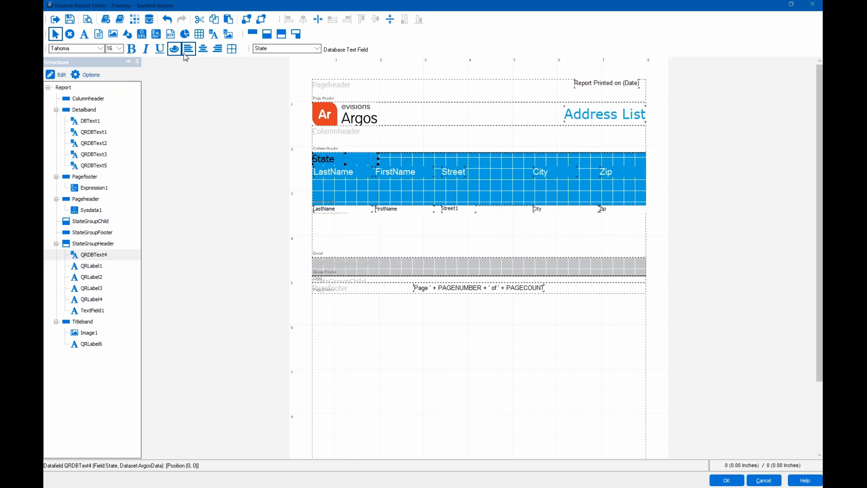
left_click(476, 193)
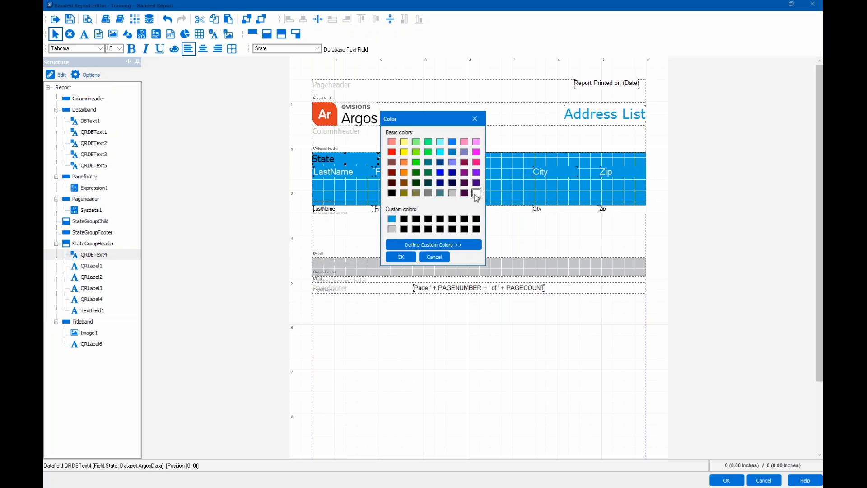
left_click(401, 257)
left_click(445, 186)
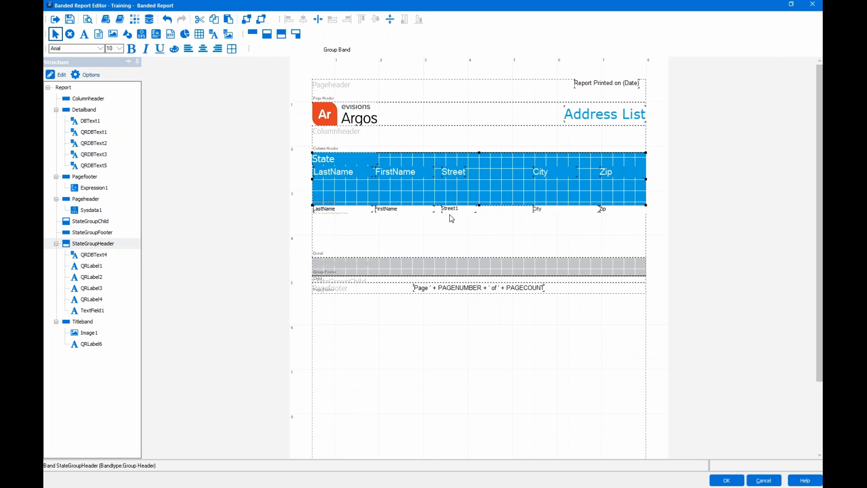
- Delete the empty Columnheader band using the Delete band toolbar button, confirming with OK
left_click(417, 144)
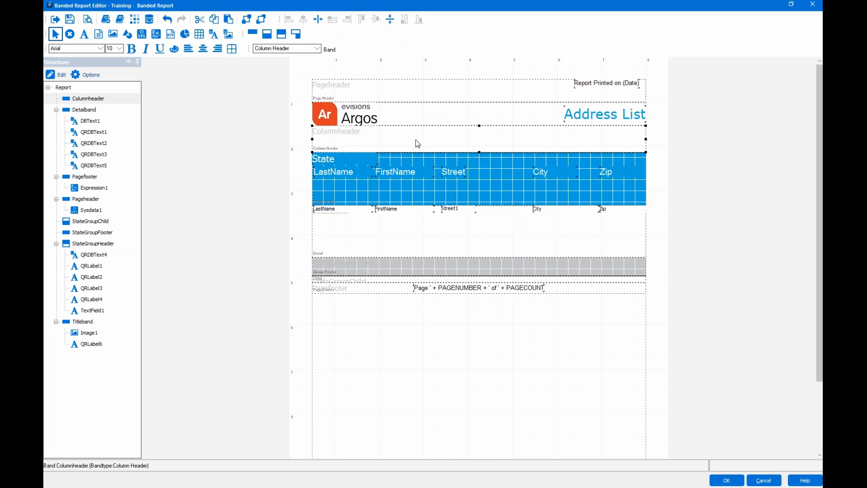
right_click(415, 140)
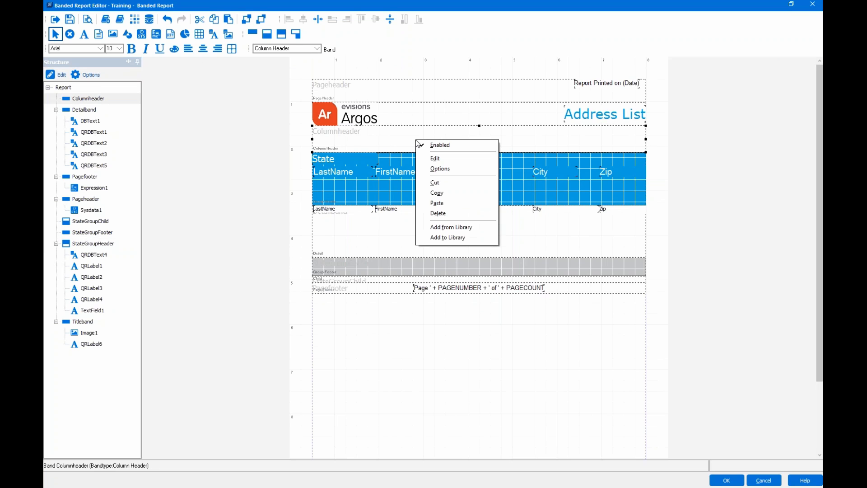
left_click(395, 139)
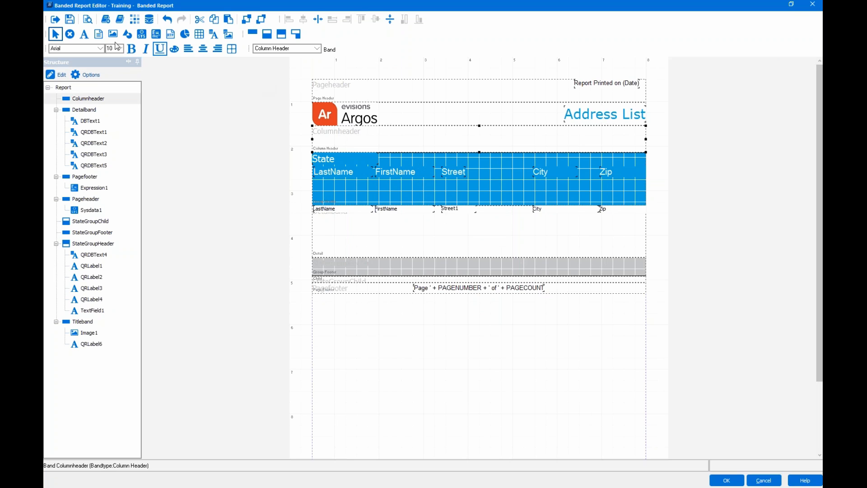
left_click(70, 35)
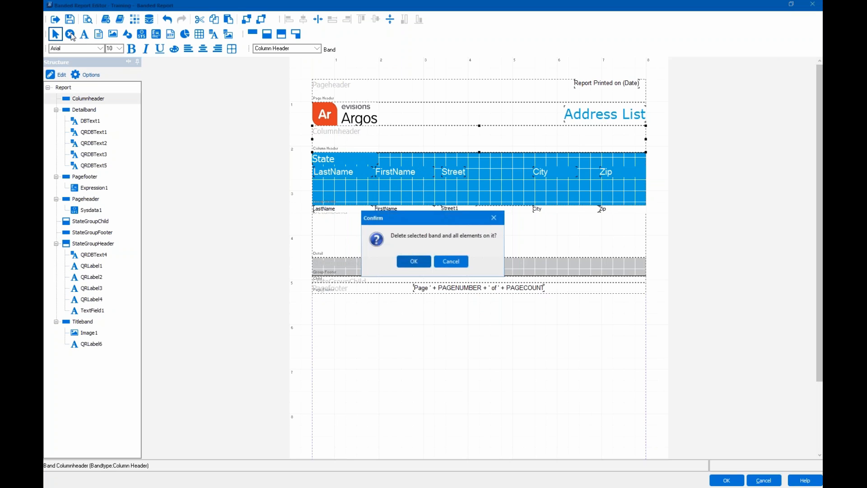
left_click(406, 264)
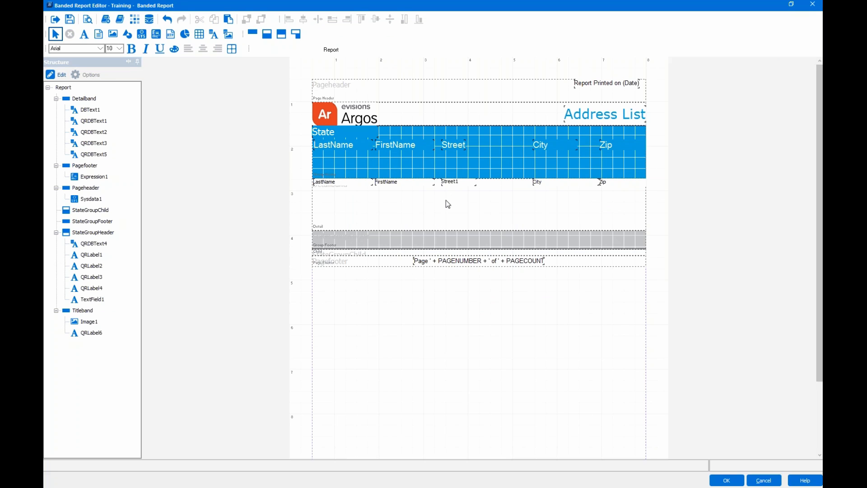
- Shorten the StateGroupHeader and Detail bands to fit their fields, then save the report design
left_click(489, 159)
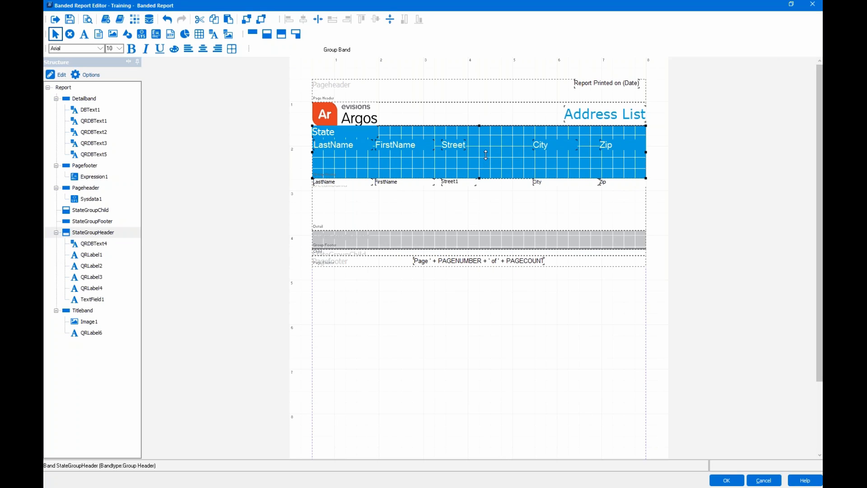
left_click_drag(486, 152, 487, 152)
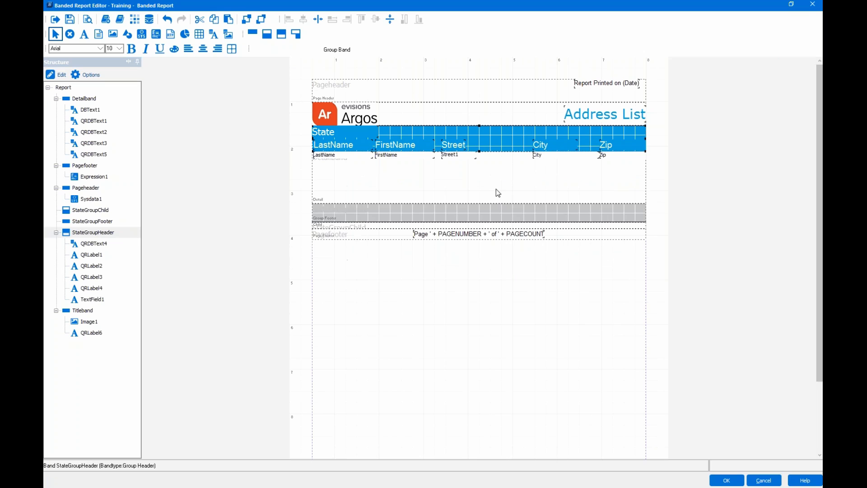
left_click(496, 189)
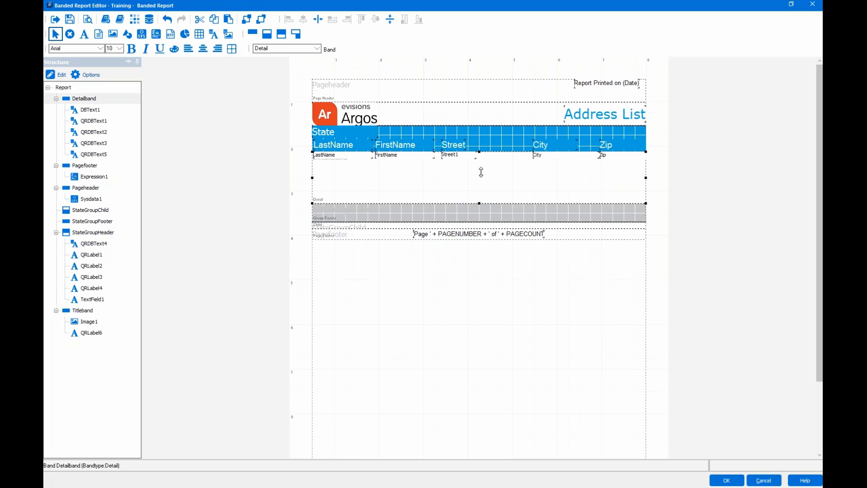
left_click_drag(484, 159, 483, 179)
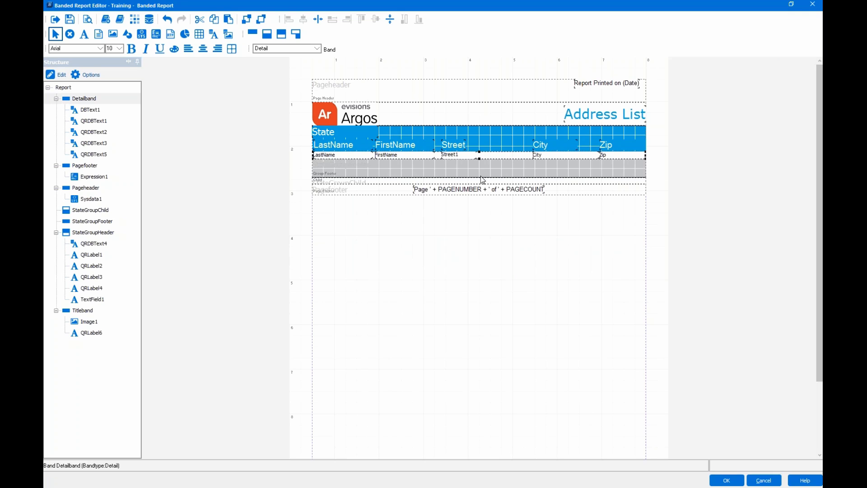
left_click(70, 20)
- Run the report preview with the entered parameters and scroll through the first page
left_click(88, 20)
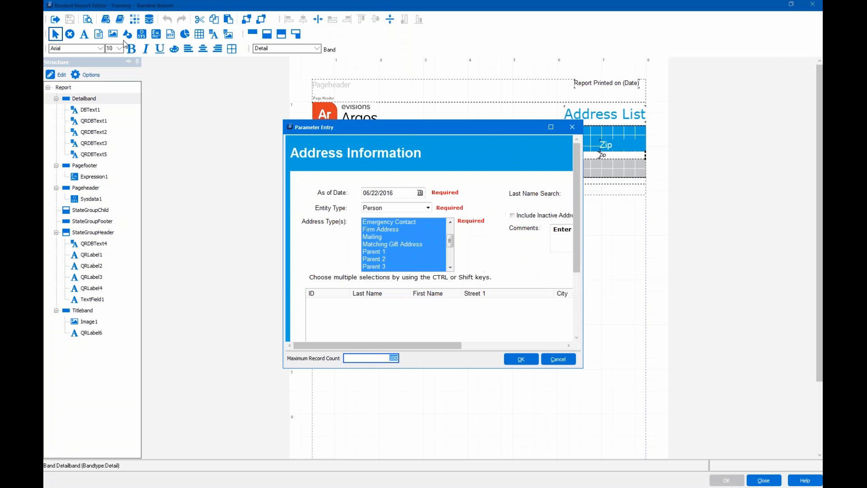
left_click(522, 360)
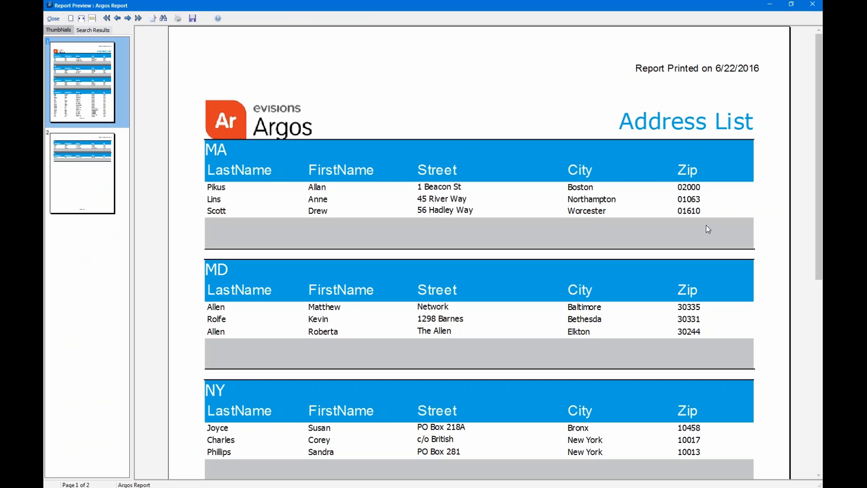
scroll(491, 306, "down", 1)
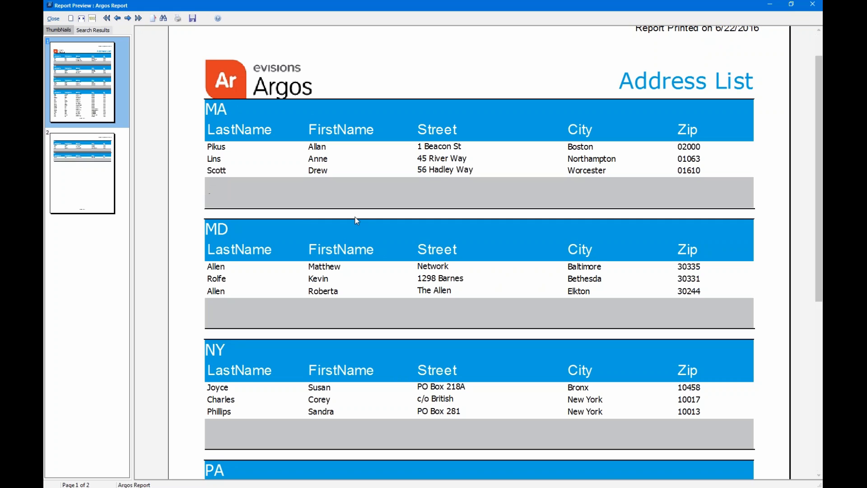
scroll(505, 268, "down", 5)
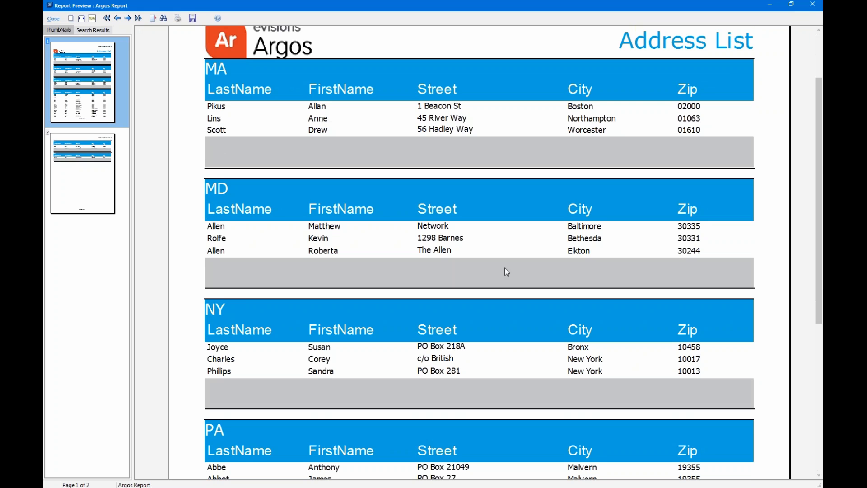
scroll(334, 216, "up", 2)
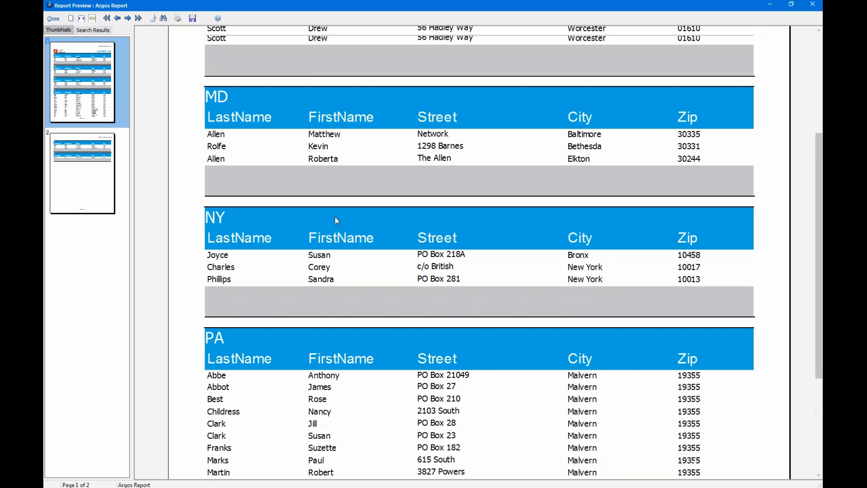
scroll(454, 145, "up", 2)
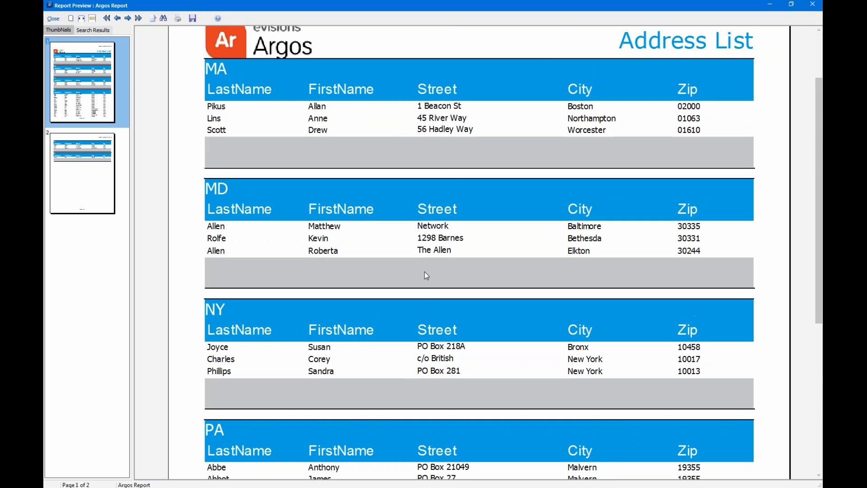
scroll(424, 272, "down", 3)
scroll(416, 277, "down", 2)
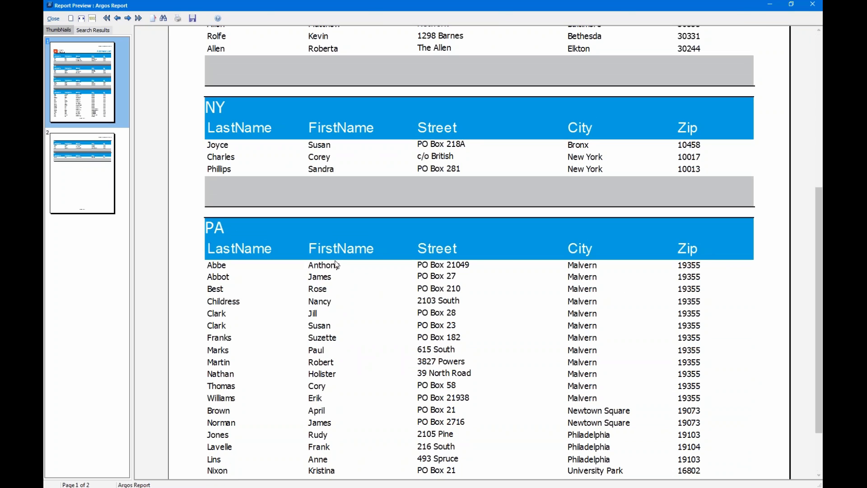
- Check the second page of the preview, then close it
left_click(108, 176)
scroll(410, 267, "down", 1)
scroll(411, 270, "down", 8)
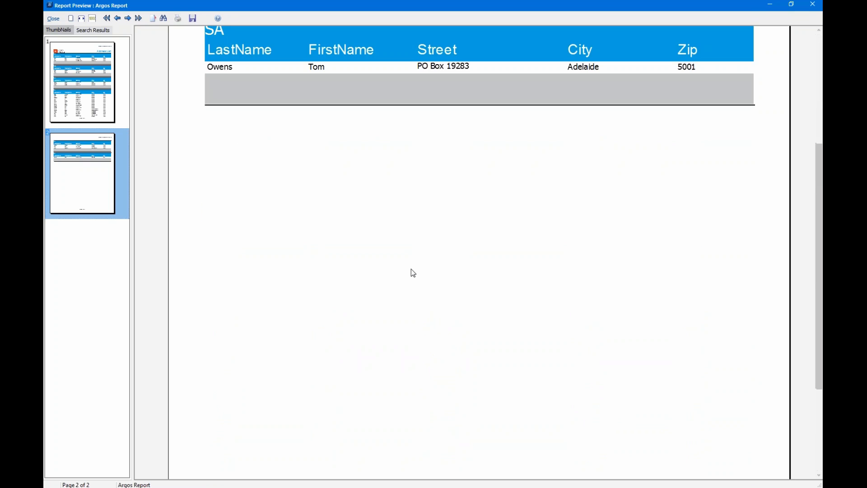
left_click(52, 18)
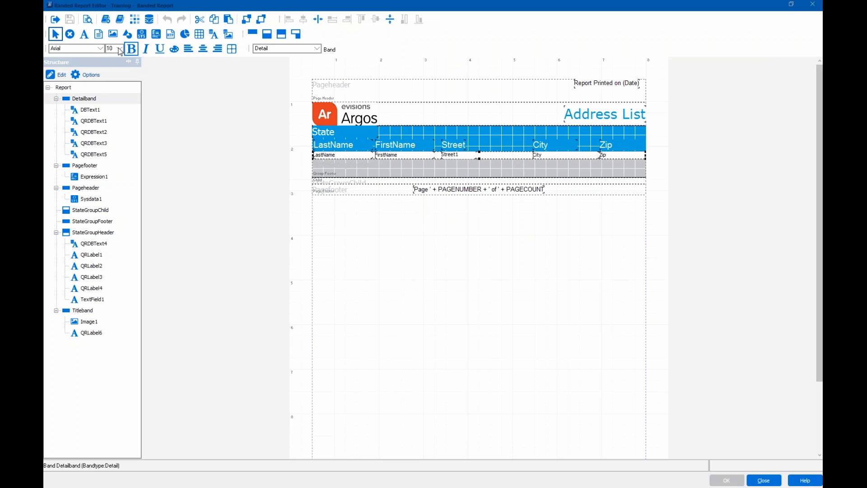
- Add Band2 to the Address List layout with its type set to Summary
left_click(253, 36)
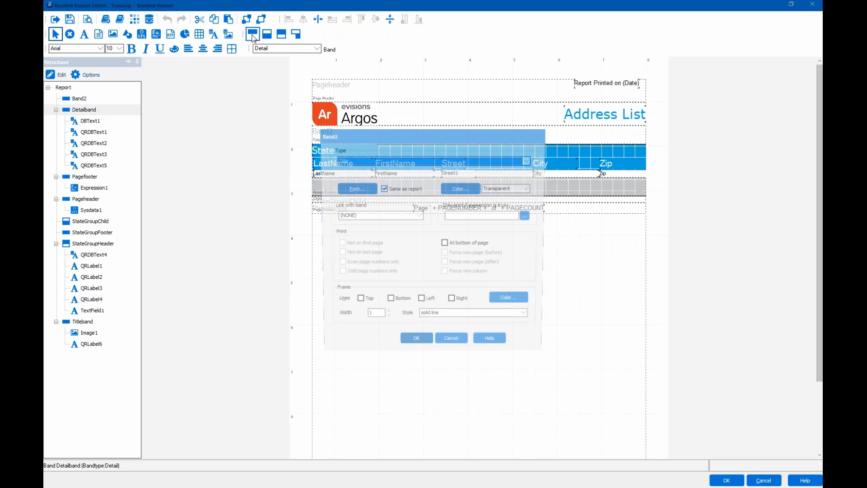
left_click(529, 160)
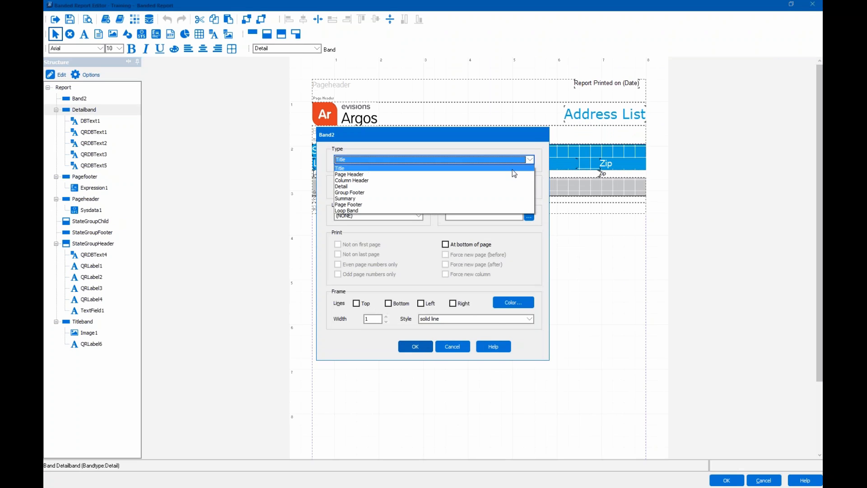
left_click(448, 198)
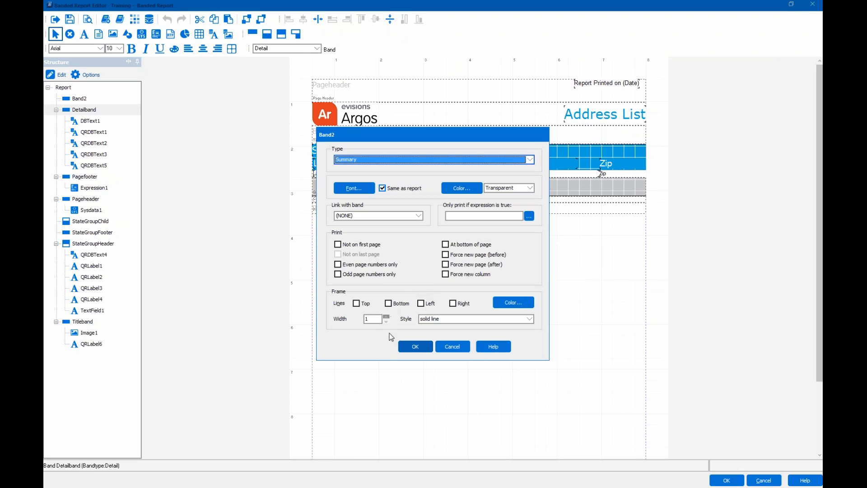
left_click(414, 347)
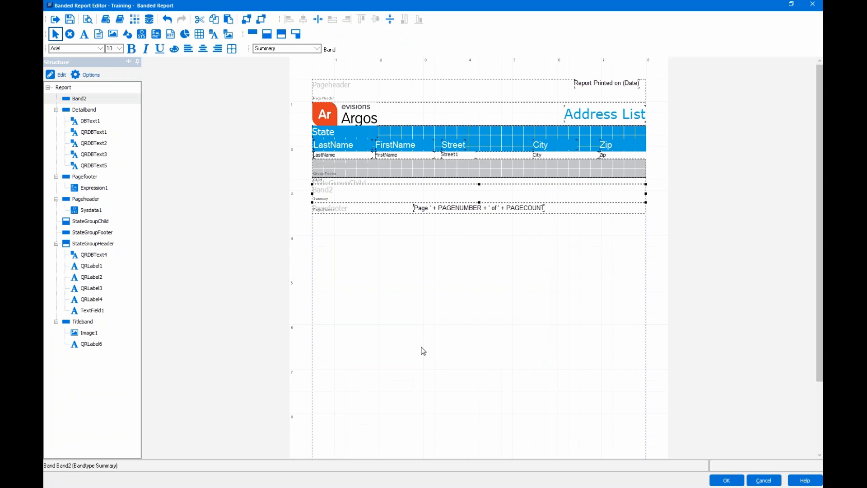
- Change Band2's name to 'Summary' in its band options
right_click(398, 193)
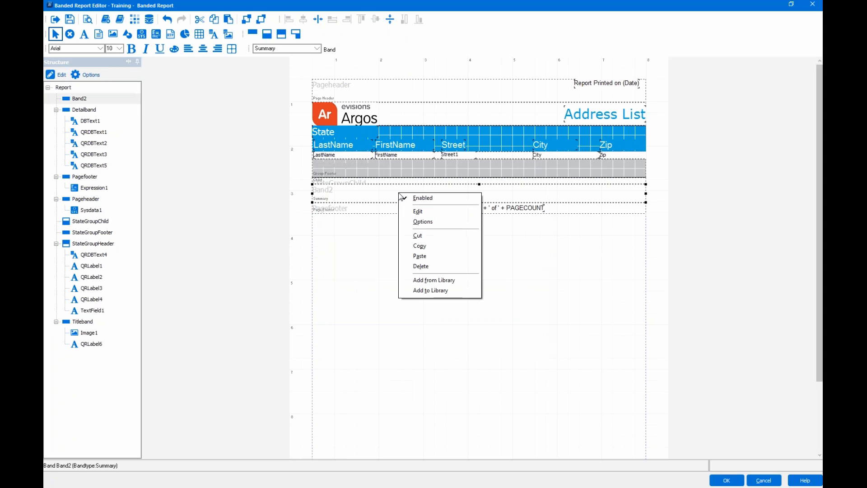
left_click(427, 221)
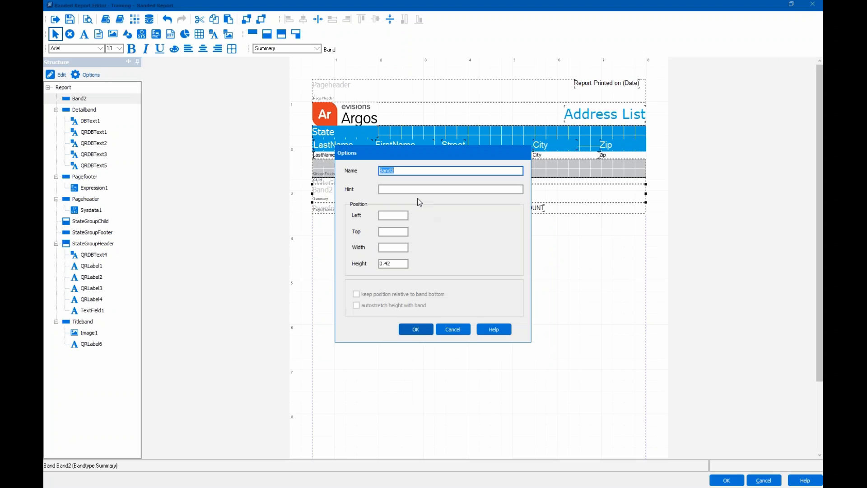
type("Summary")
left_click(411, 333)
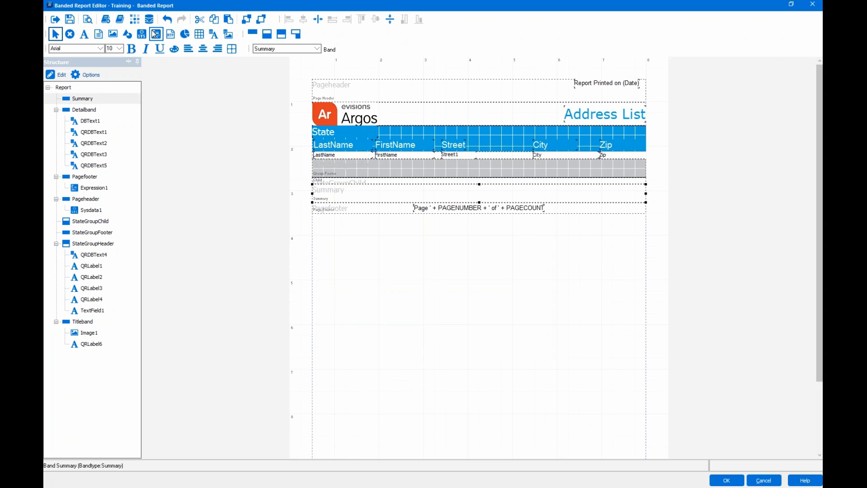
- Place an expression field in the Summary band and insert the COUNT function
left_click(156, 34)
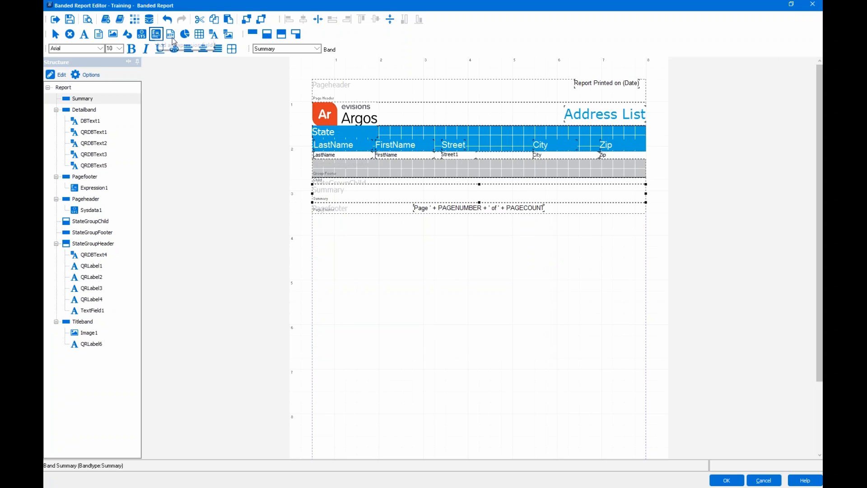
left_click(473, 191)
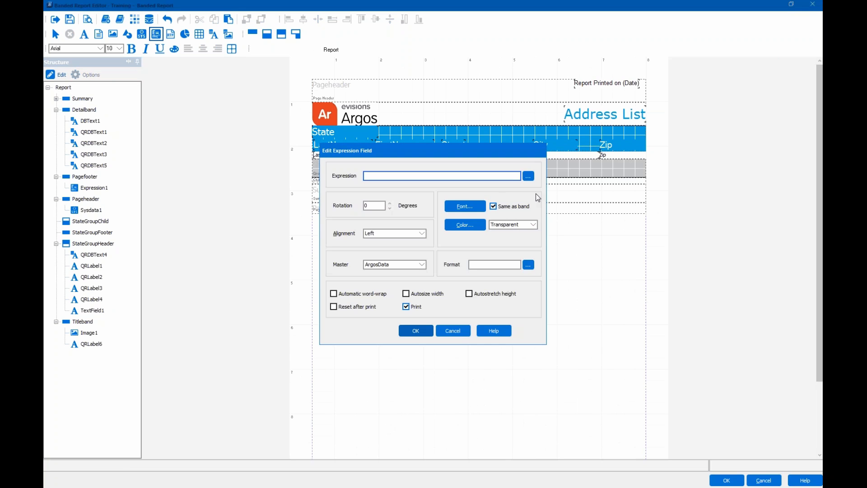
left_click(527, 177)
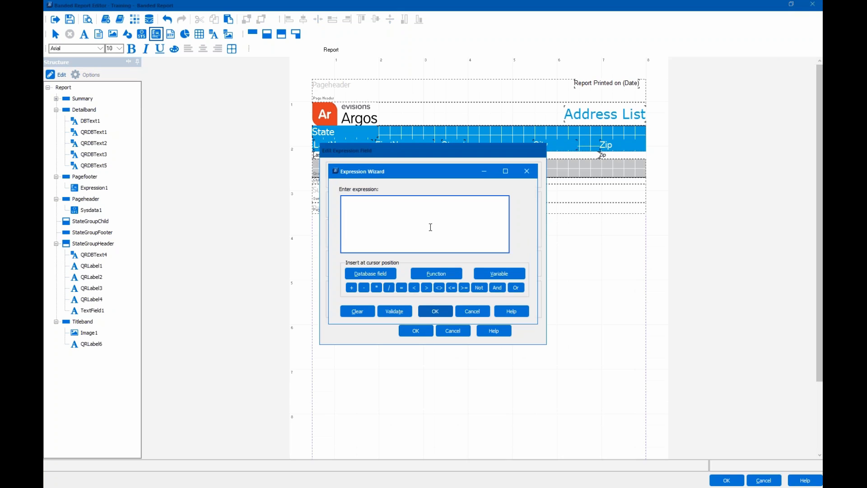
left_click(425, 204)
left_click(448, 274)
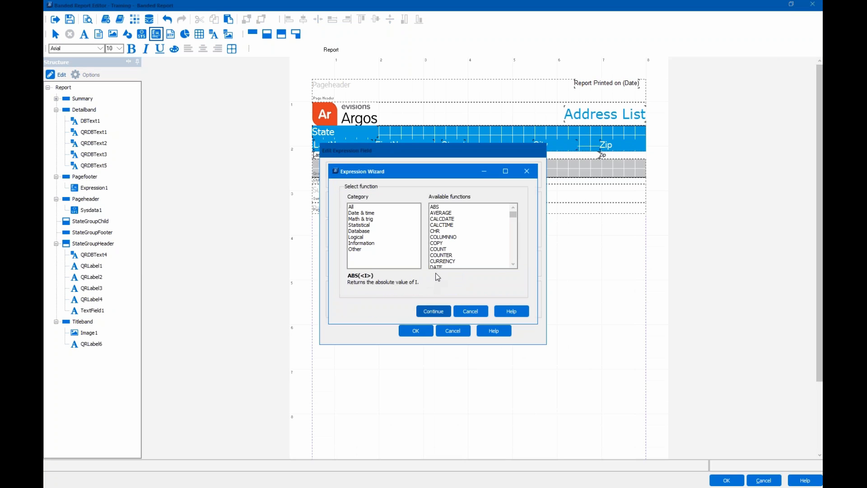
left_click(442, 248)
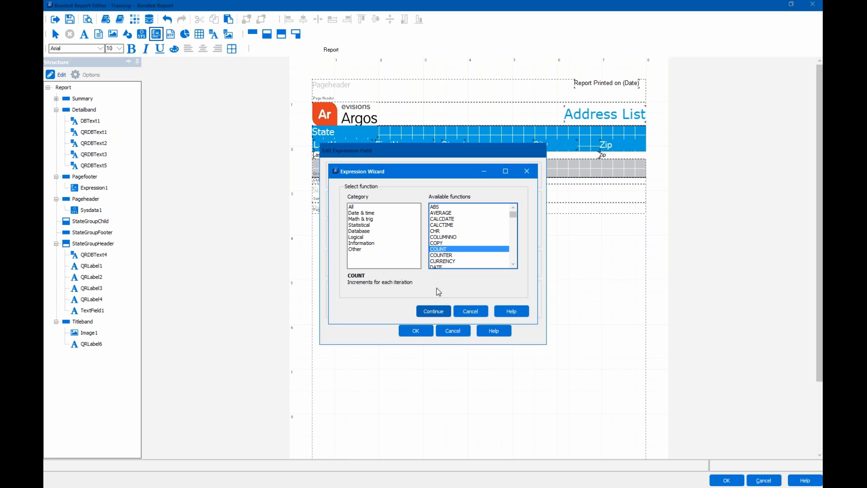
left_click(437, 315)
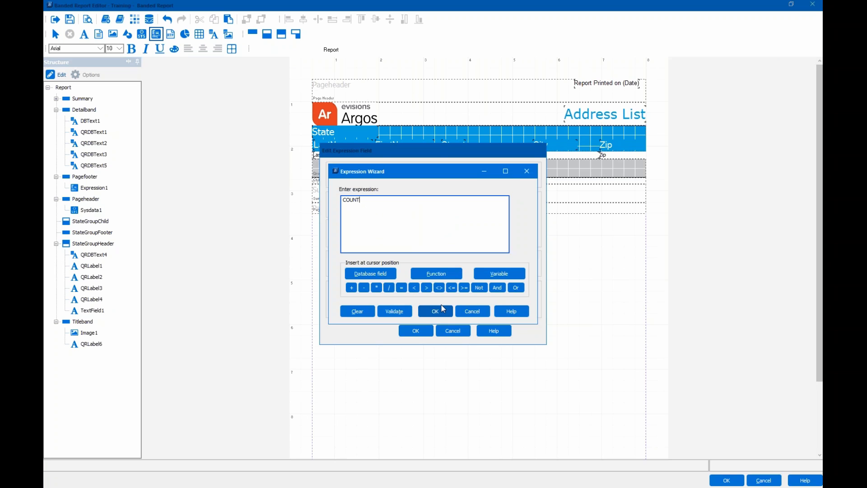
- Prefix COUNT with the label 'Total State Count: ' + and validate without errors
left_click(344, 200)
type("Total State Count: ' +")
left_click(394, 311)
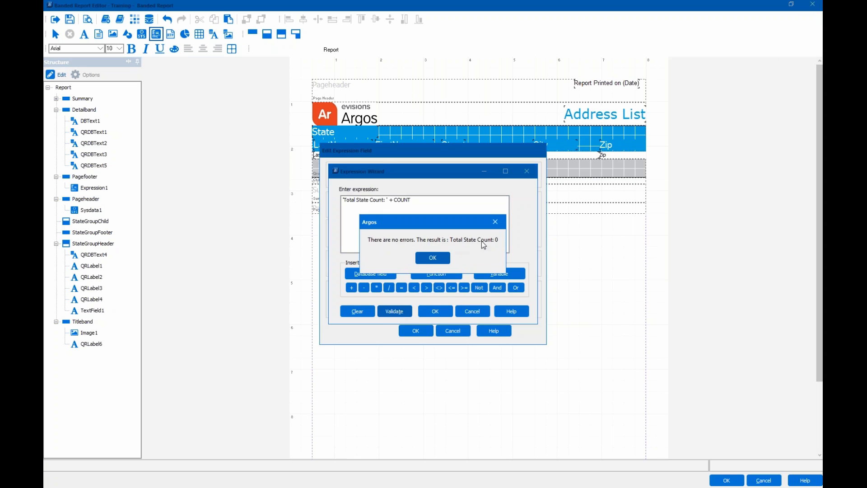
left_click(430, 259)
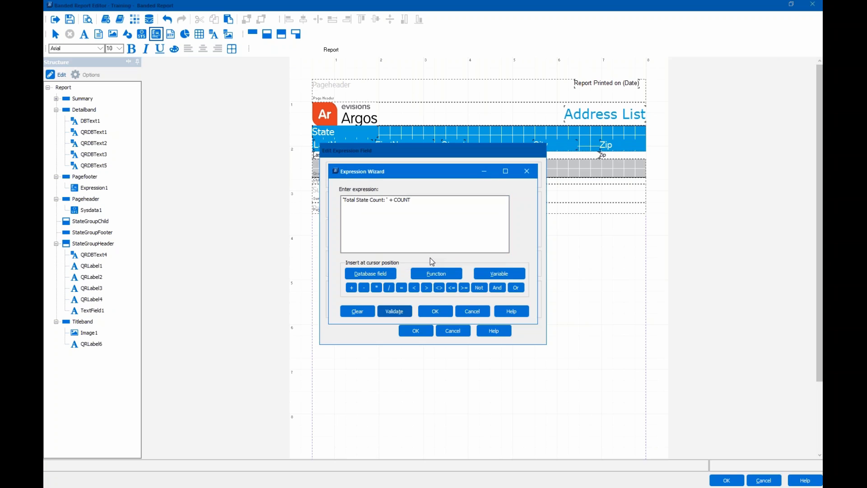
- Add the Total State Count expression to Summary, centred with autosize width
left_click(438, 311)
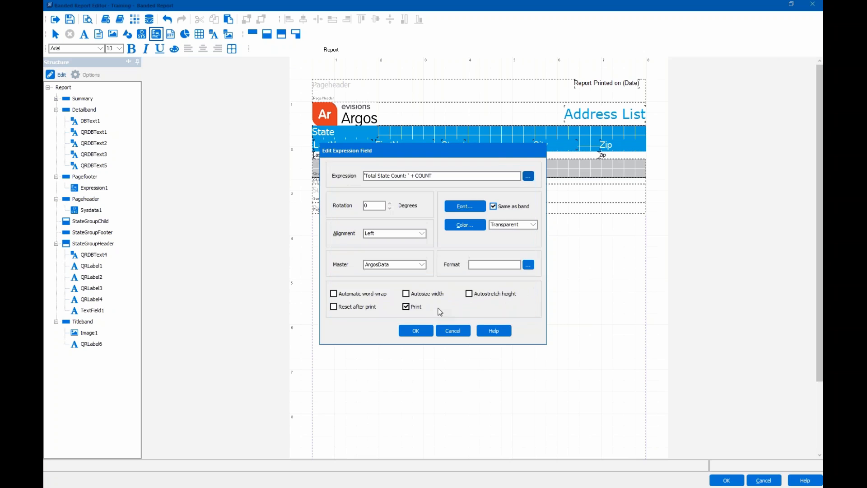
left_click(397, 233)
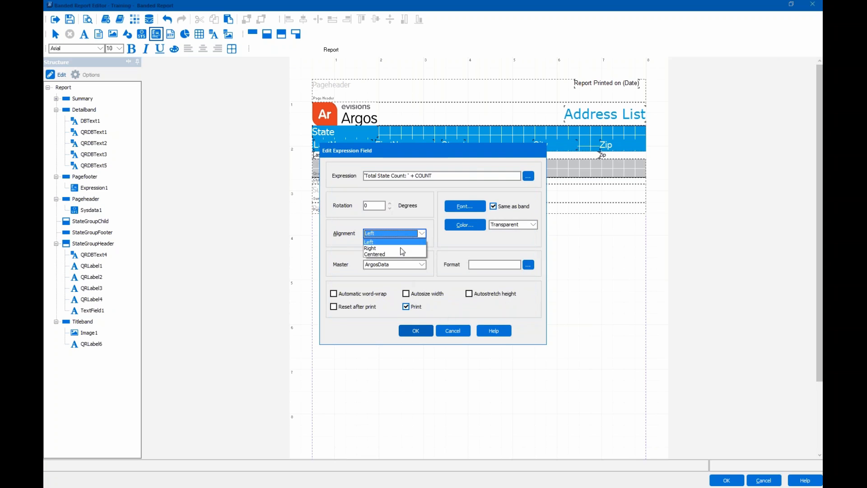
left_click(397, 254)
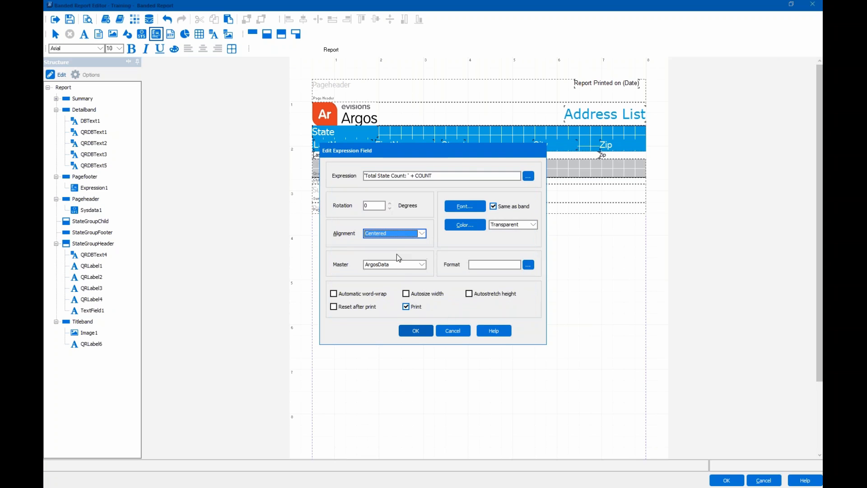
left_click(406, 295)
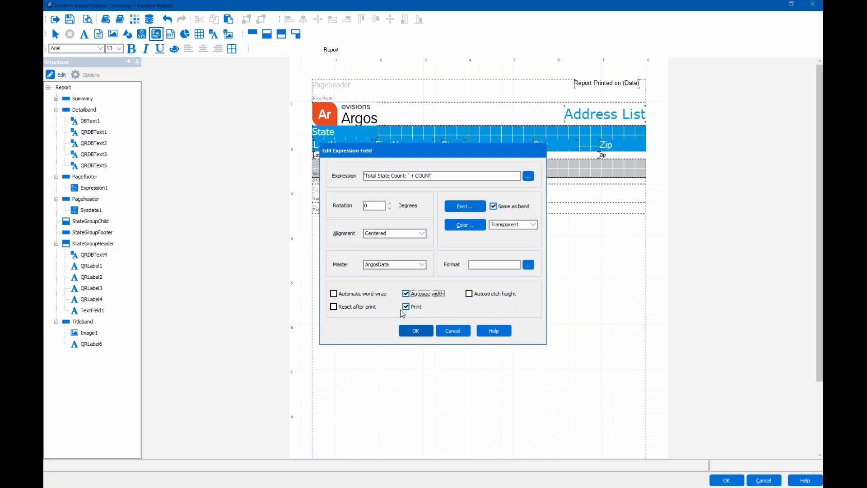
left_click(412, 333)
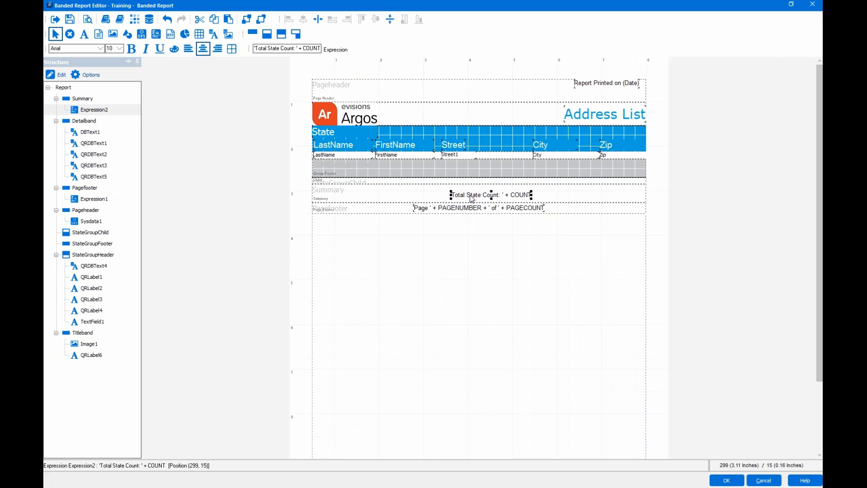
- Set the count text to font size 16 and centre it horizontally and vertically
left_click(119, 48)
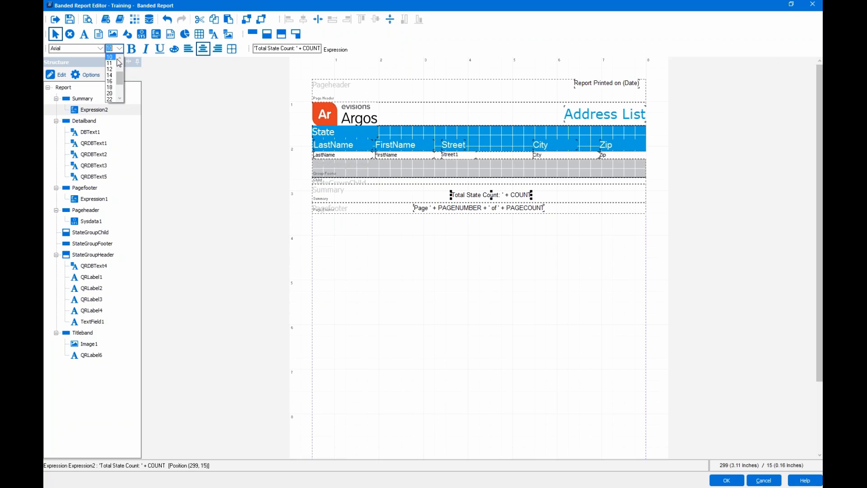
left_click(110, 81)
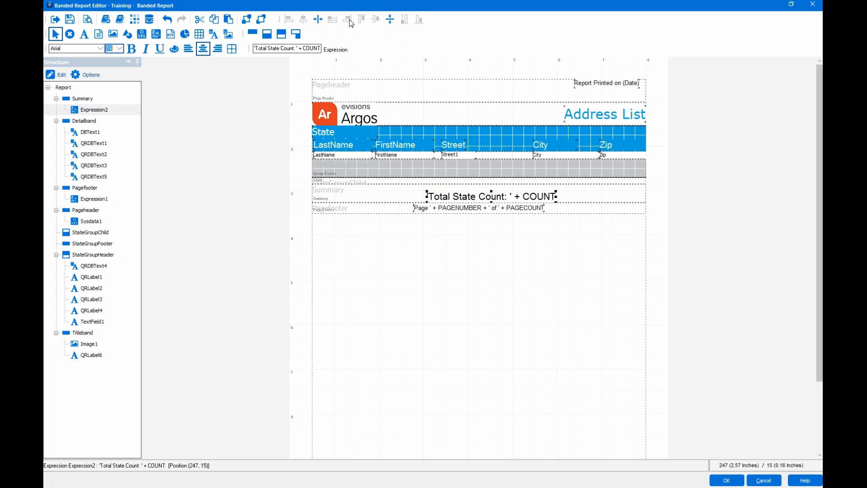
left_click(318, 19)
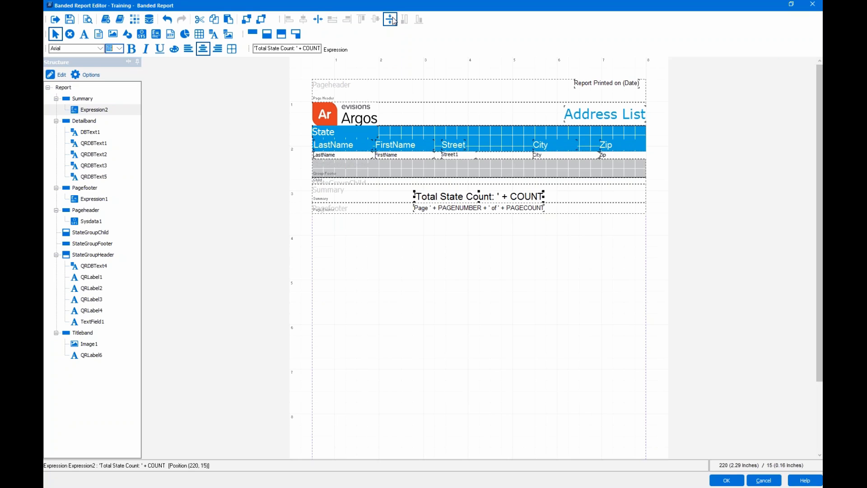
left_click(392, 19)
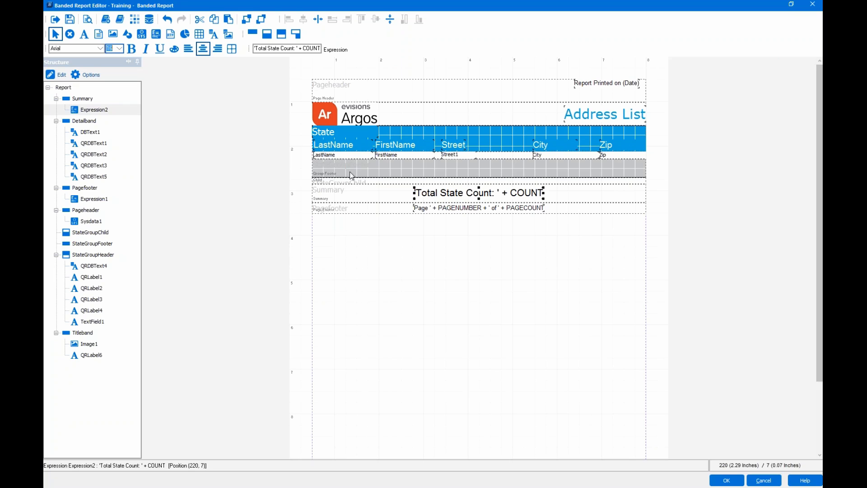
- Copy the Total State Count expression and paste it into the StateGroupFooter band
right_click(431, 195)
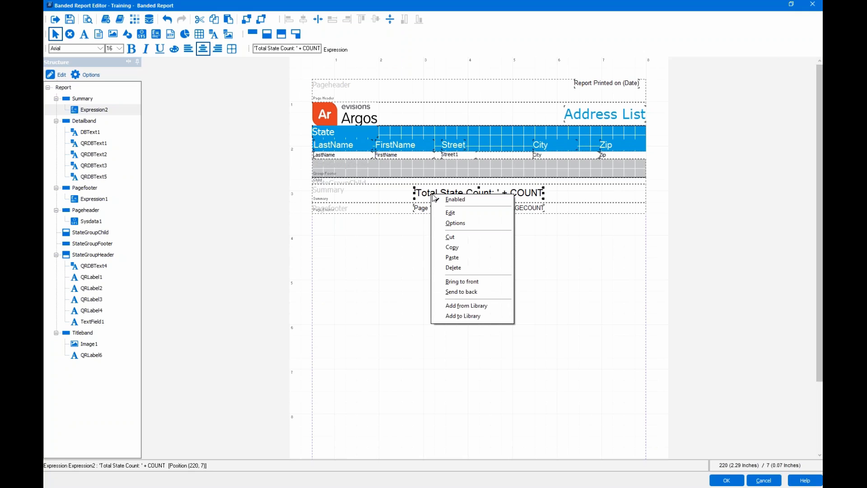
left_click(453, 247)
left_click(452, 176)
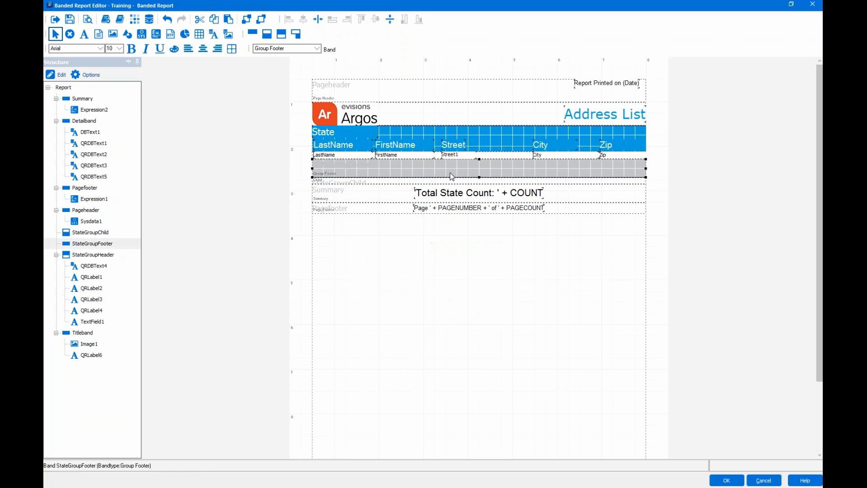
right_click(452, 176)
left_click(481, 232)
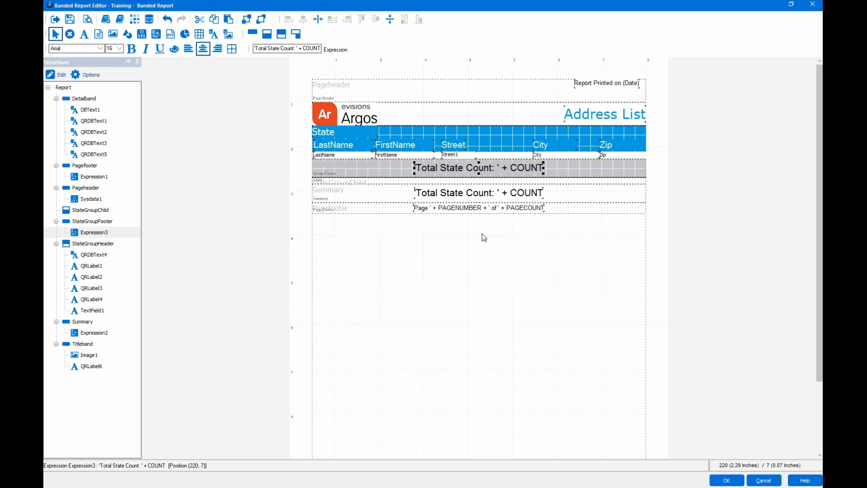
- Delete 'Total State' from Expression3's expression text
double_click(494, 173)
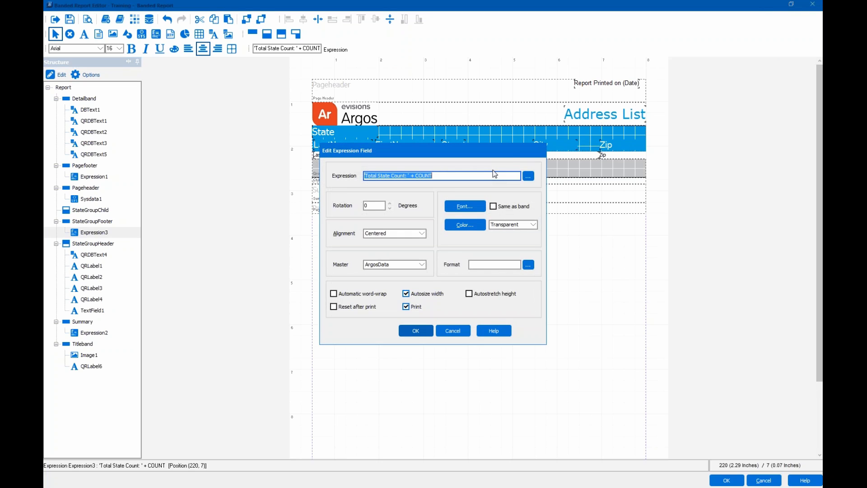
left_click(528, 176)
left_click(426, 233)
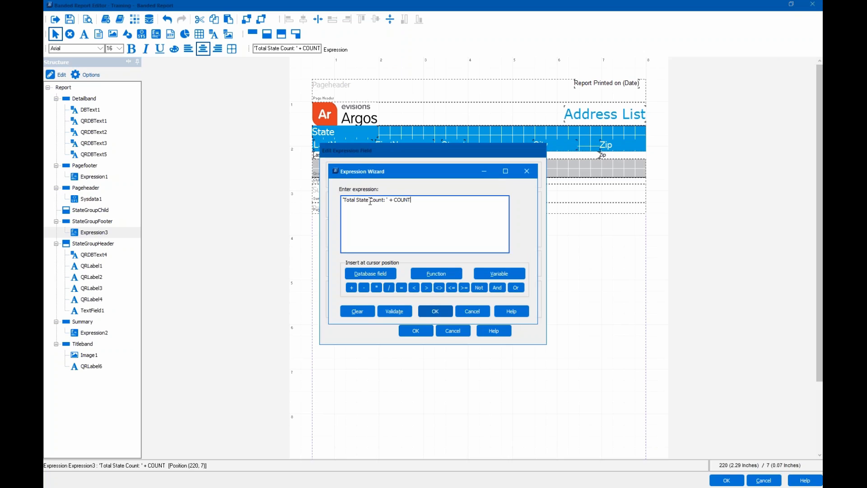
left_click_drag(368, 201, 345, 200)
key("Delete")
- Insert ArgosData.State followed by '+', validate, and accept the expression
left_click(383, 274)
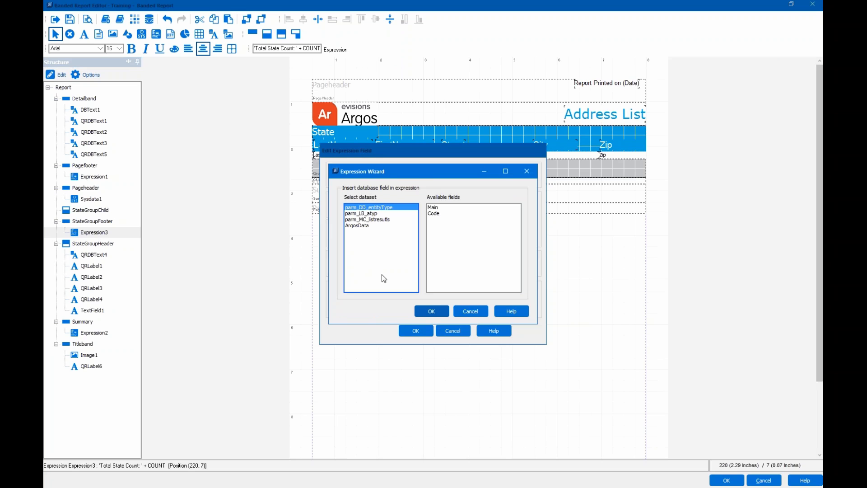
left_click(372, 226)
left_click(433, 261)
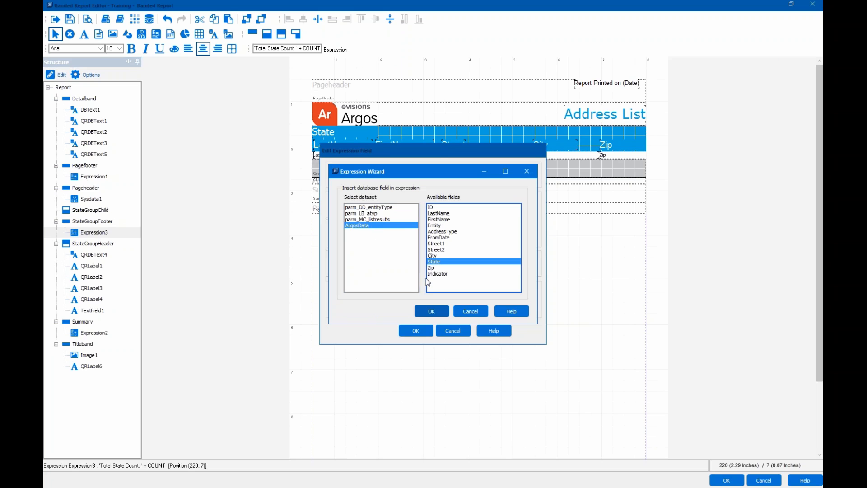
left_click(431, 312)
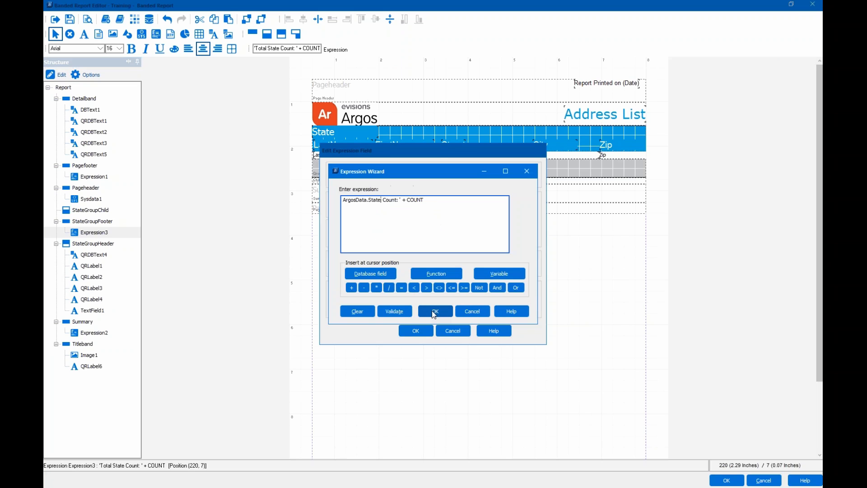
type("+")
left_click(400, 313)
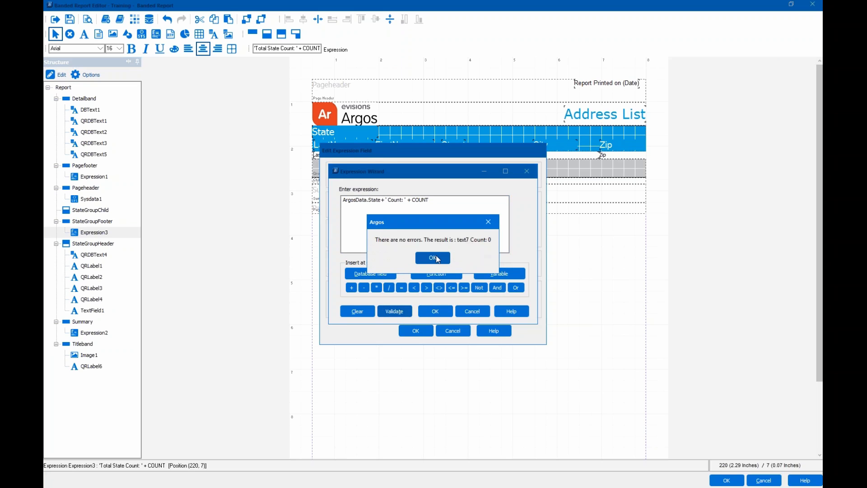
left_click(435, 258)
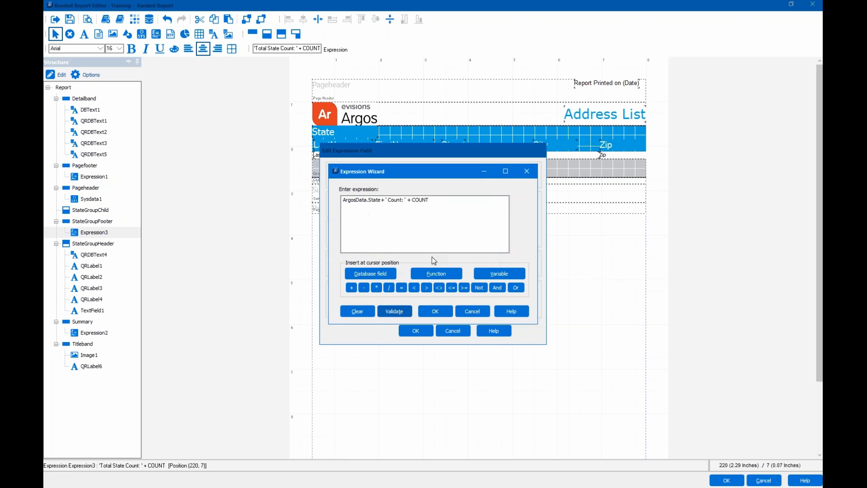
left_click(426, 312)
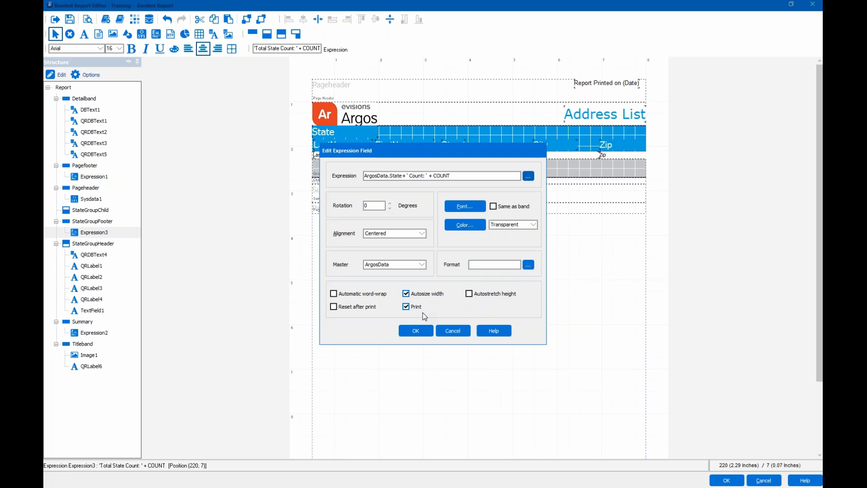
left_click(393, 235)
- Left-align Expression3 and enable Reset after print
left_click(392, 243)
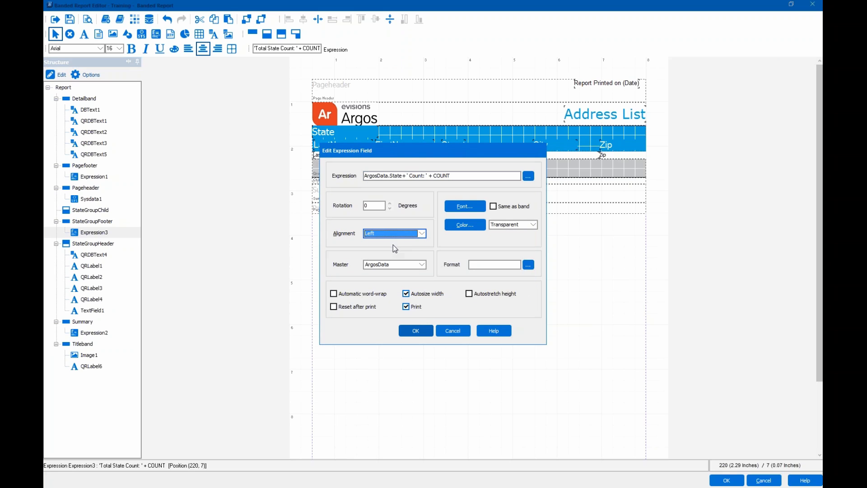
left_click(333, 307)
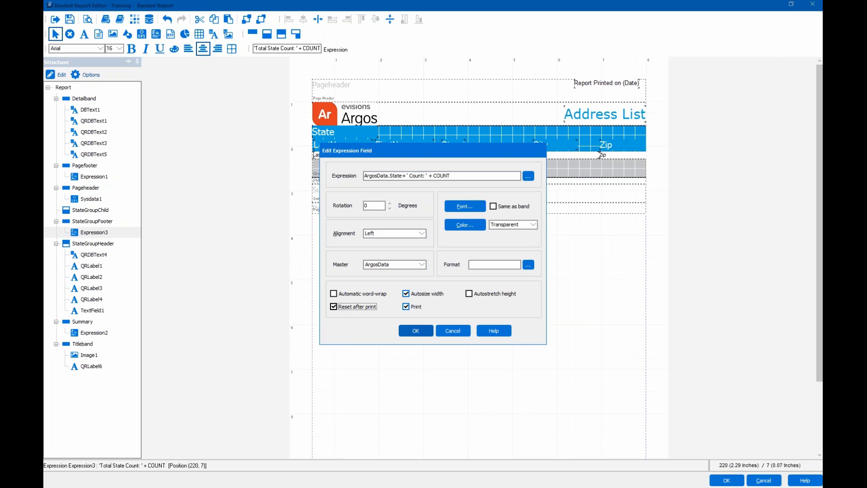
left_click(420, 333)
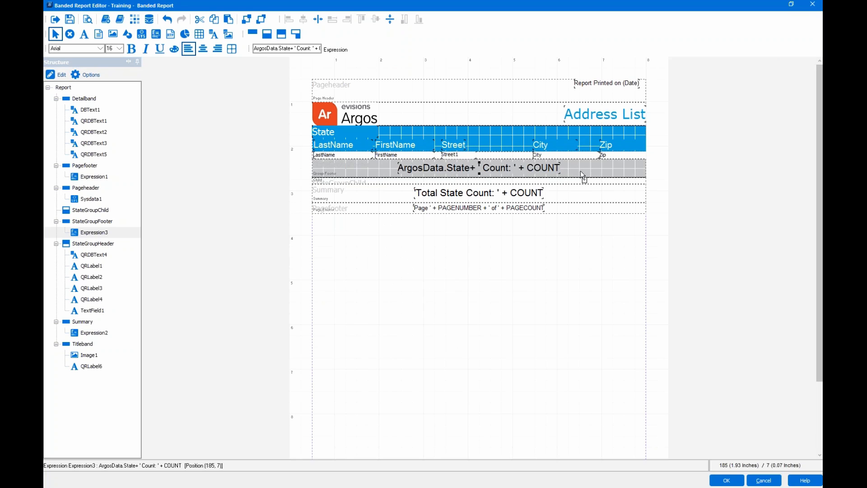
- Move the count to the footer's right side, centre it vertically, and save the report
left_click_drag(583, 167, 583, 167)
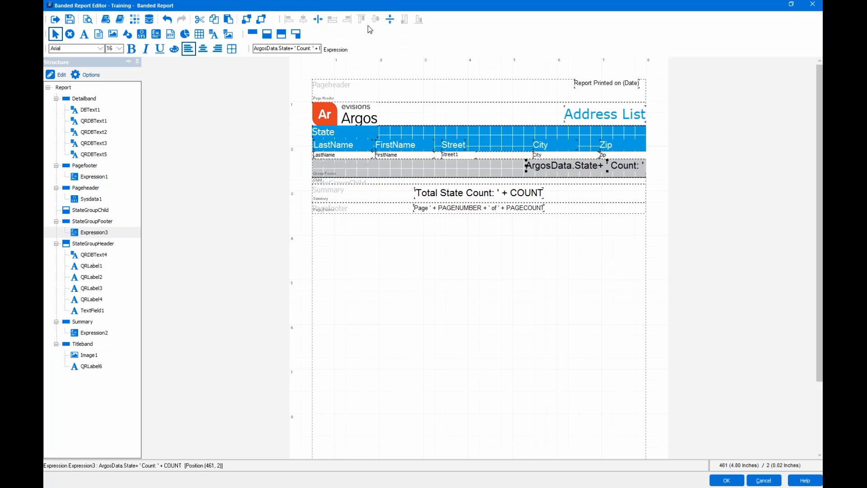
left_click(391, 20)
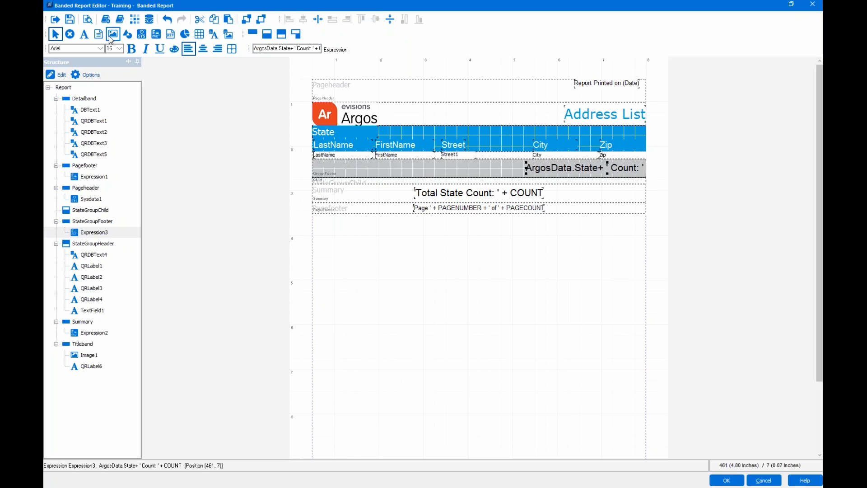
left_click(70, 19)
left_click(88, 19)
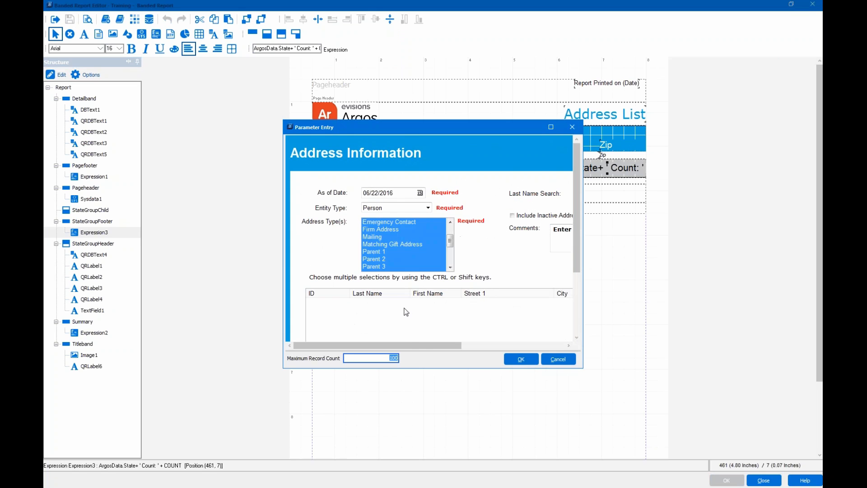
- Run the preview with Maximum Record Count 0 and adjusted Address Types
type("0")
left_click_drag(450, 242, 466, 286)
left_click(432, 235)
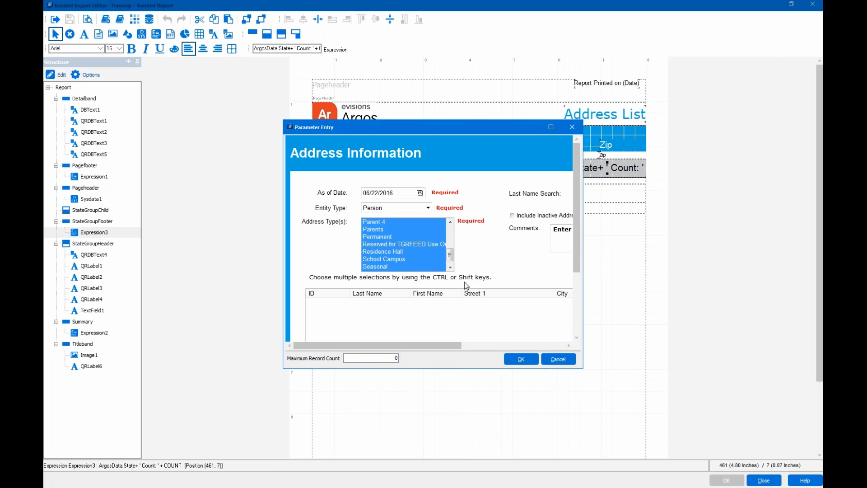
left_click(521, 359)
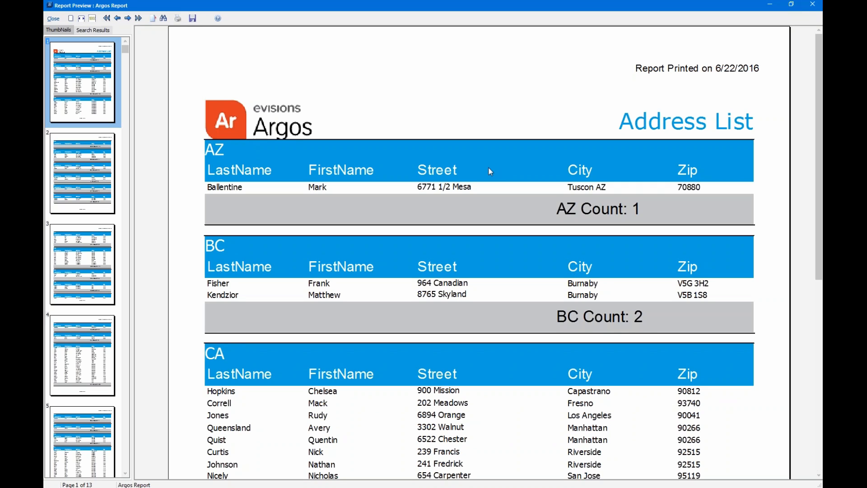
- Review the report preview at page width, including the last page's Total State Count: 425 and page 10, then close it
left_click(92, 18)
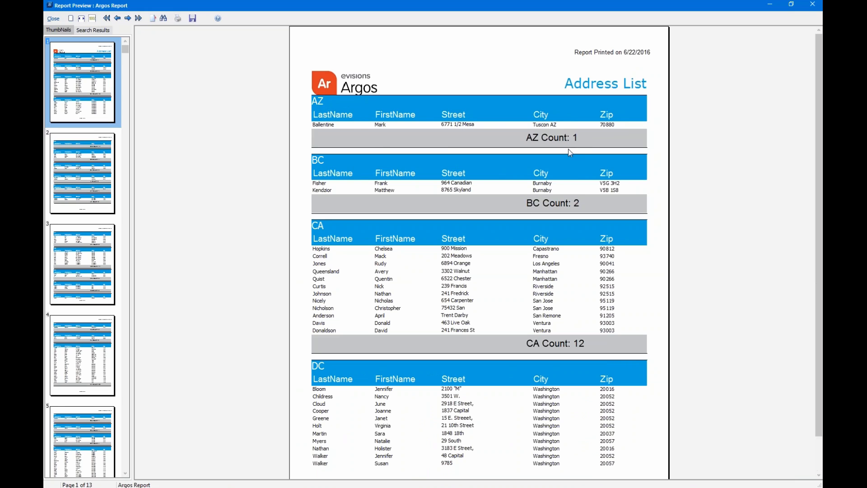
scroll(573, 164, "down", 2)
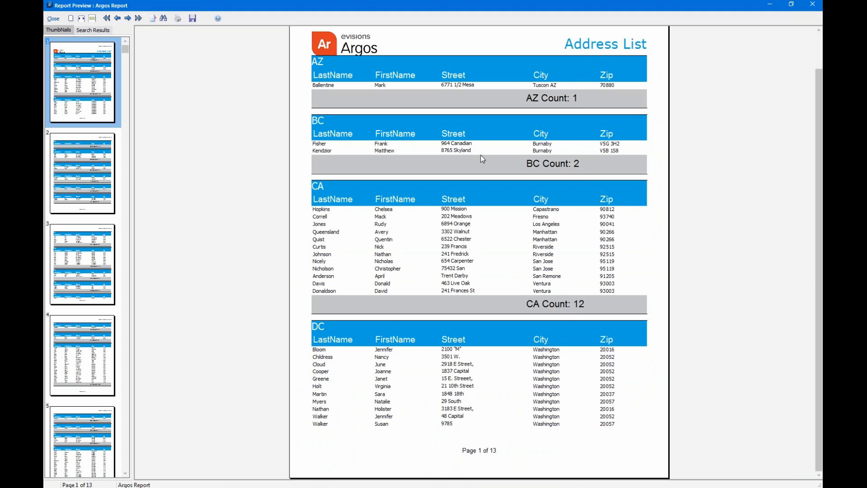
left_click(138, 18)
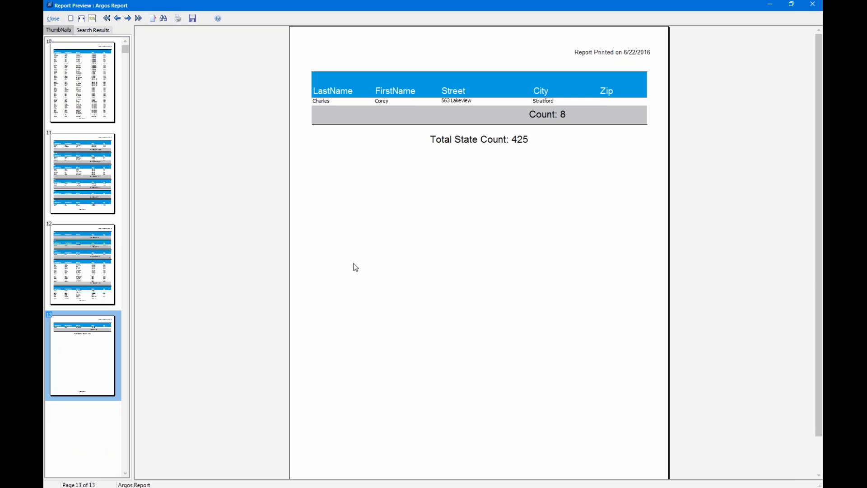
left_click(92, 98)
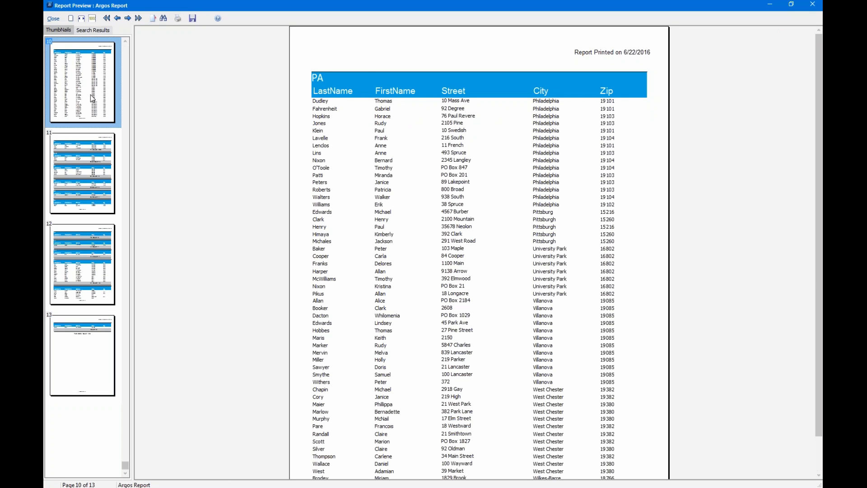
left_click(57, 21)
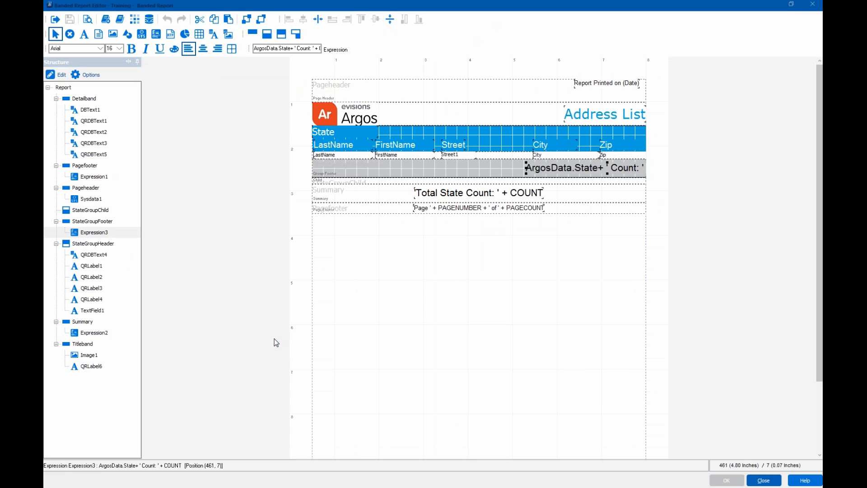
- Select the Argos logo image (Image1) in the Titleband
left_click(354, 120)
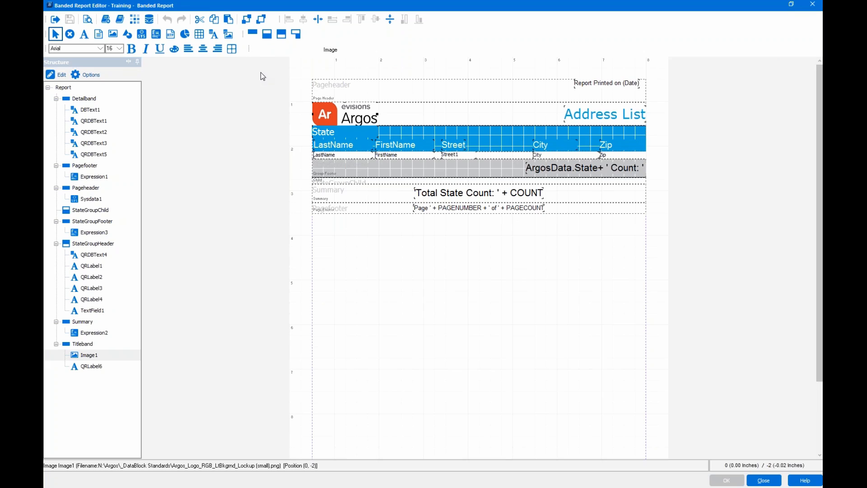
- Save Image1 as a library object named 'logo' with the description 'argos logo'
left_click(106, 19)
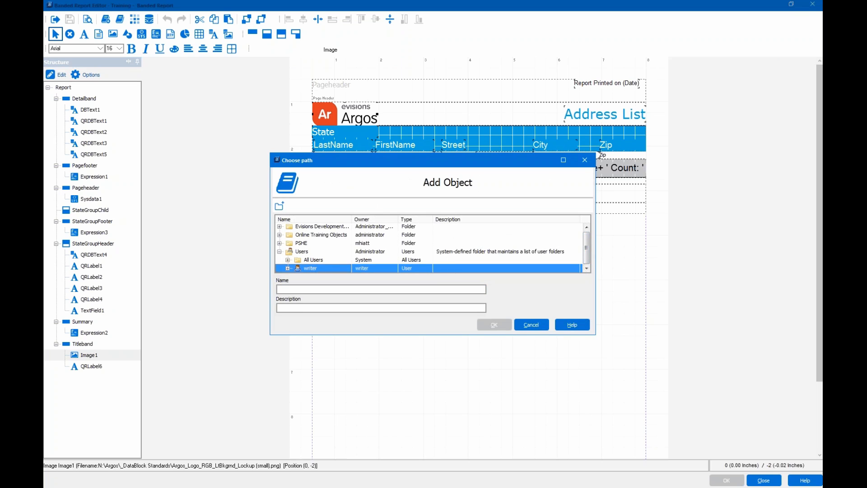
left_click_drag(595, 335, 601, 383)
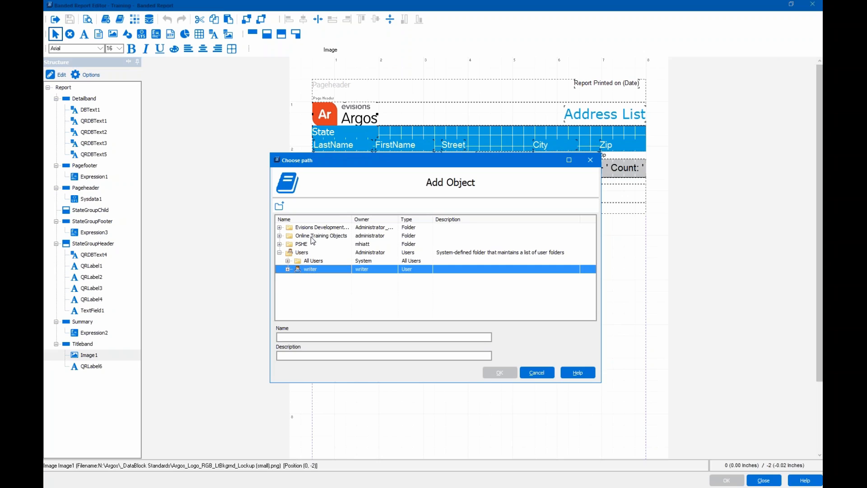
left_click(309, 336)
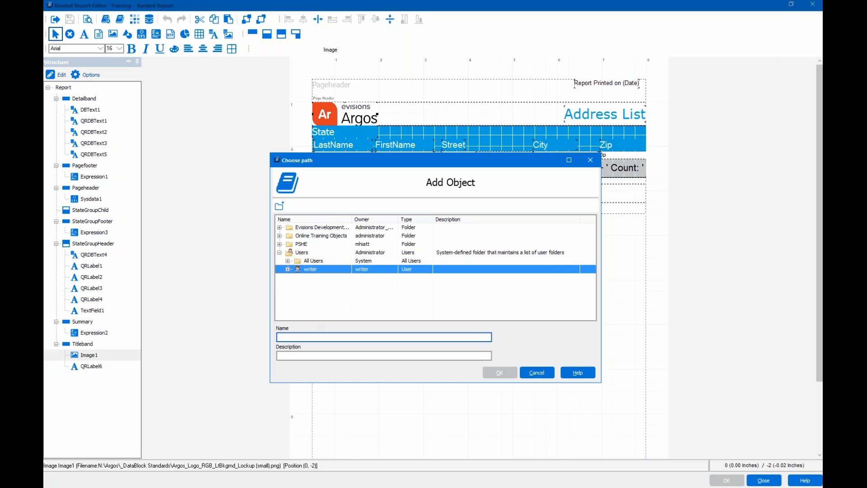
type("logo")
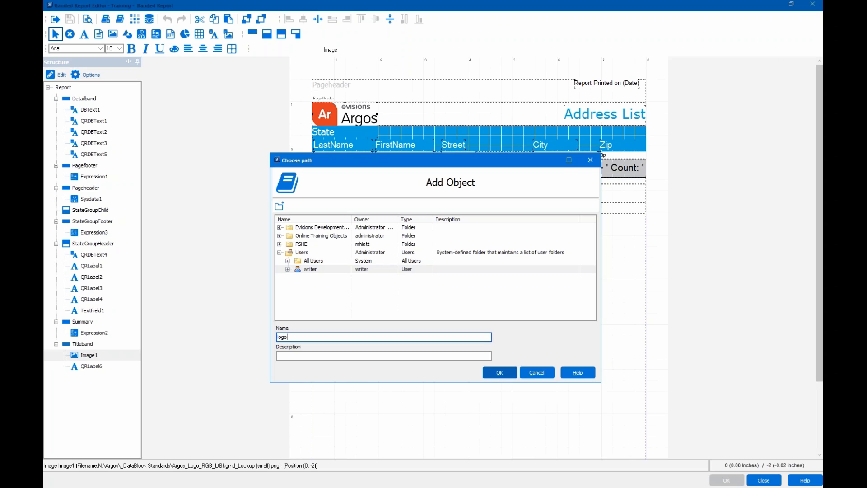
key("Tab")
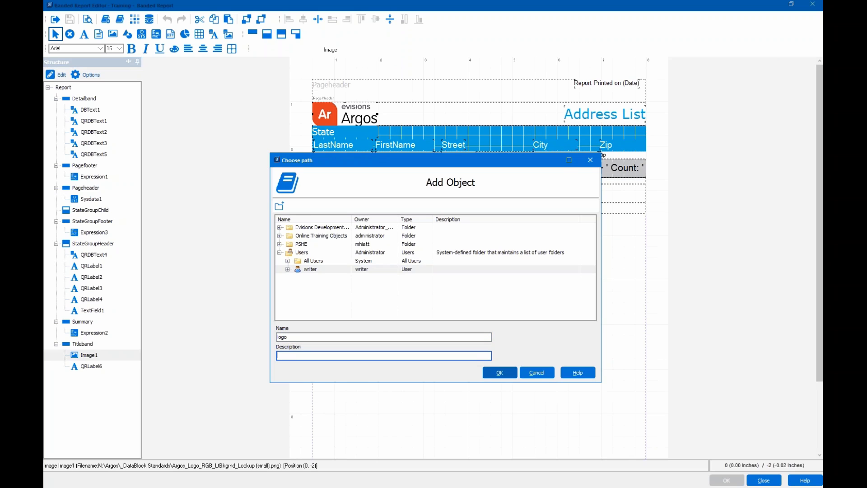
type("argos logo")
left_click(531, 371)
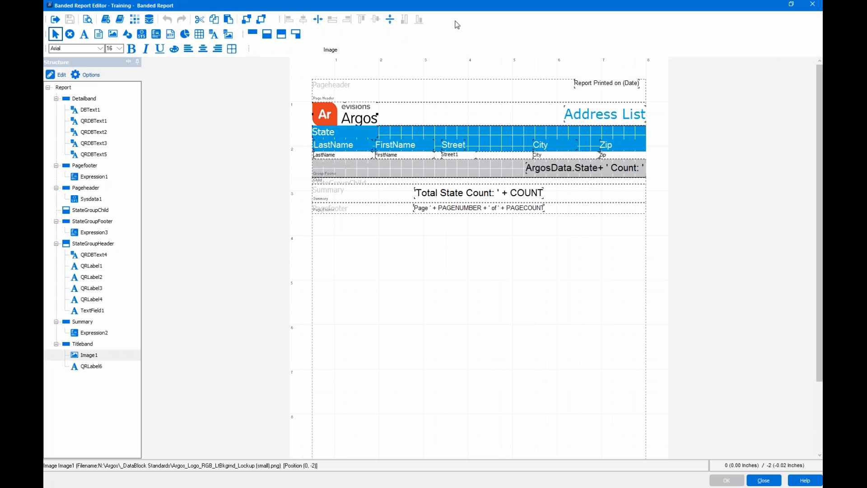
- Save the Titleband as an object named 'Title Bande' described as 'has logo and title'
left_click(477, 117)
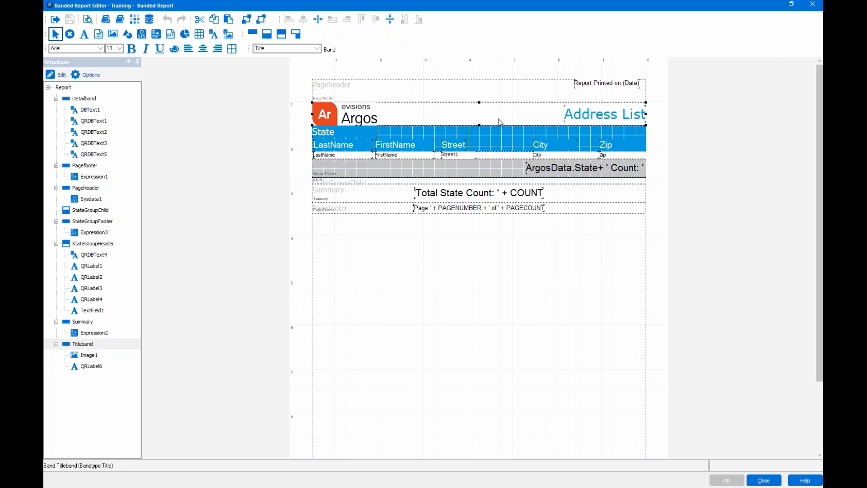
left_click(105, 19)
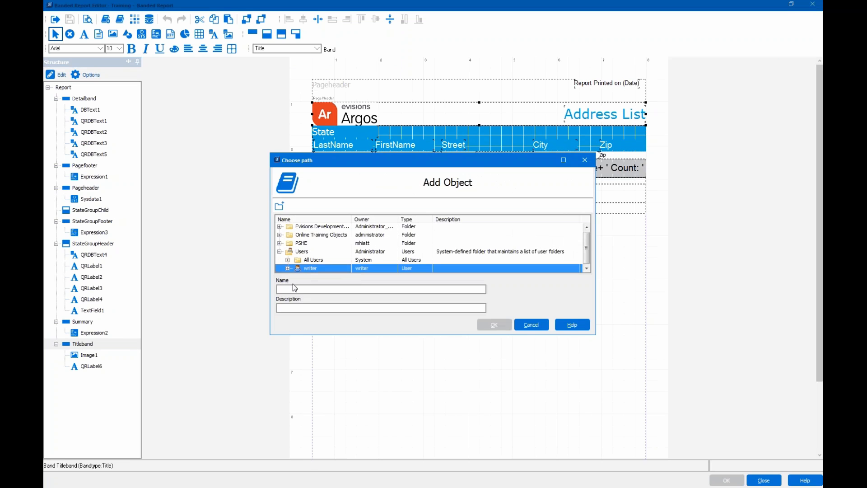
left_click(294, 289)
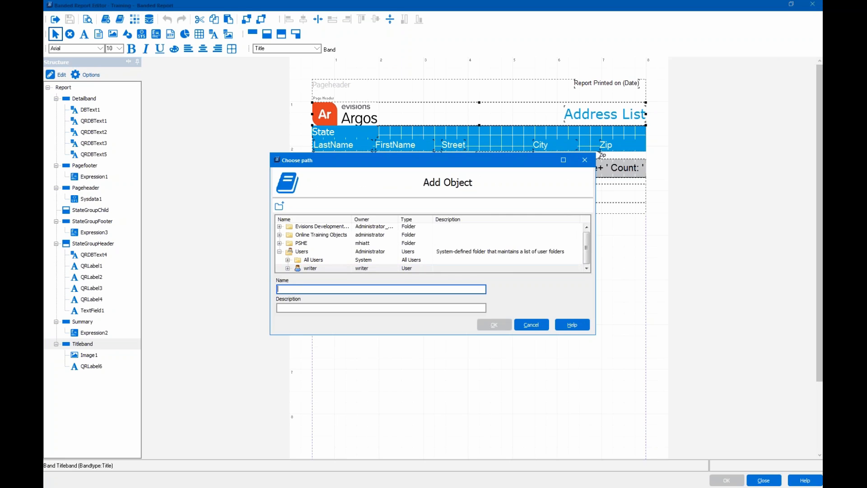
type("Tit")
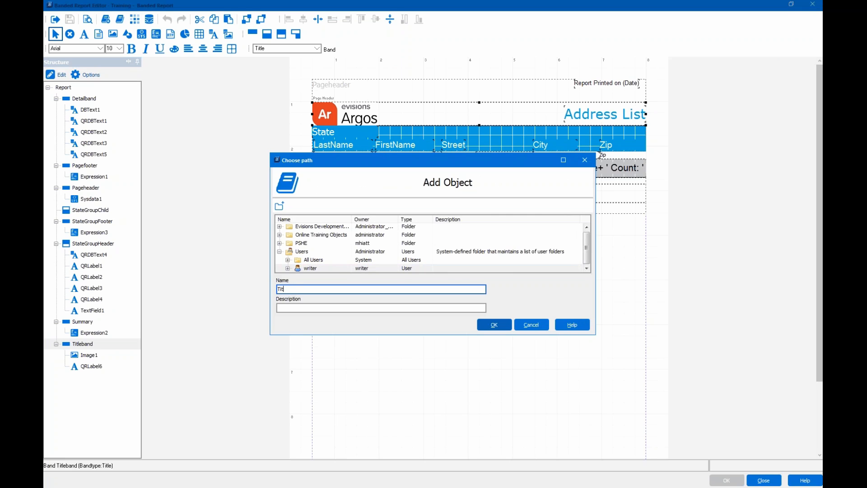
type("le Bande")
left_click(294, 307)
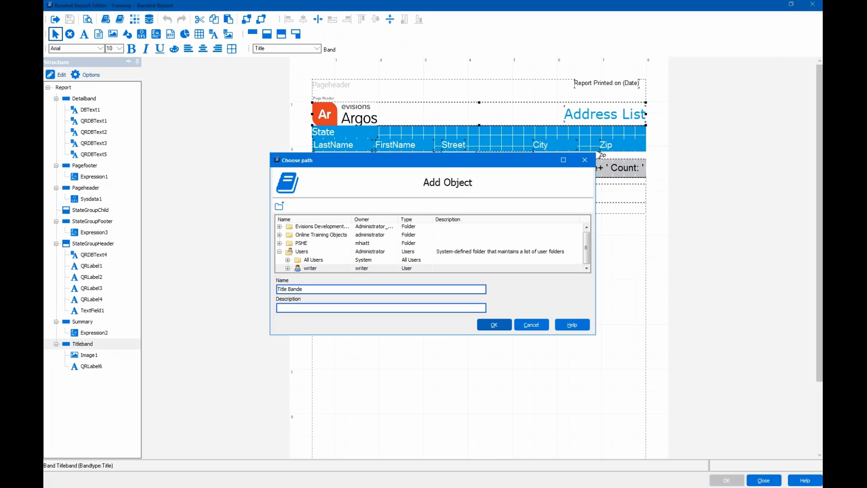
type("ha")
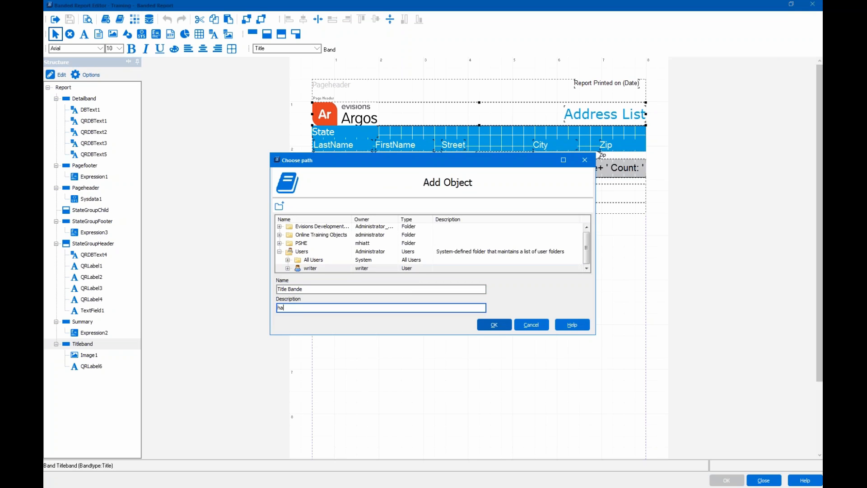
type("s logo and title")
left_click(530, 326)
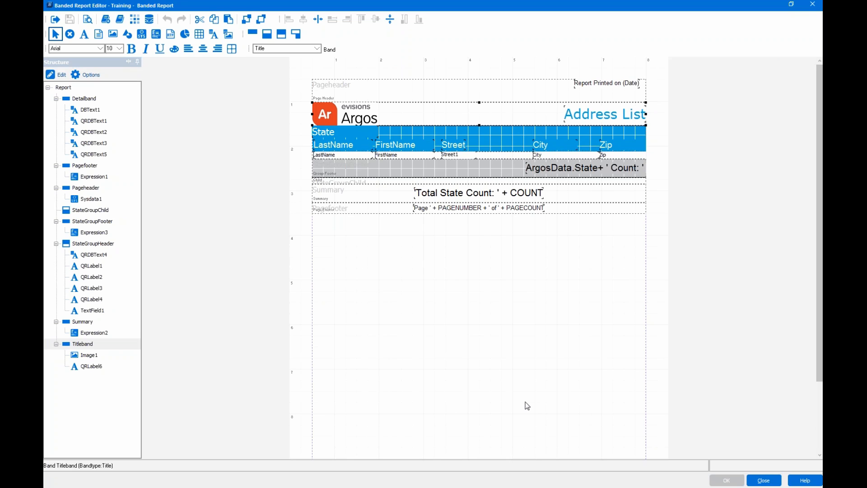
- Save the whole report layout as an object named 'Template' described as 'Argos training'
left_click(299, 78)
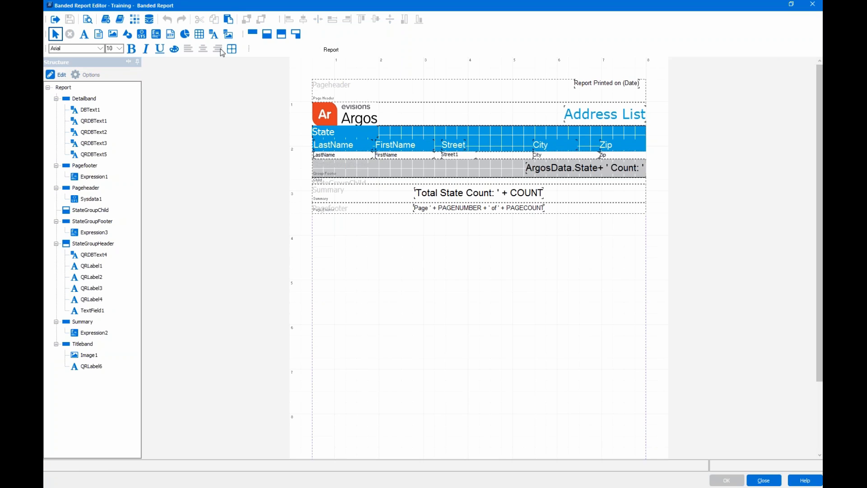
left_click(105, 20)
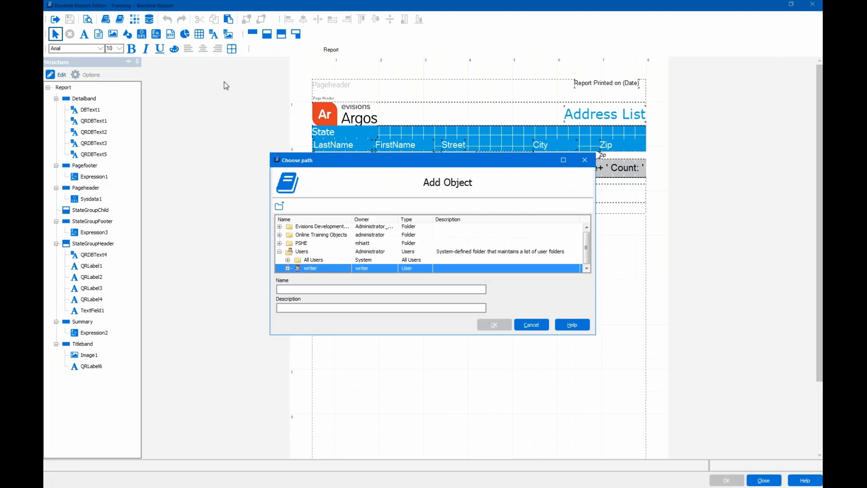
left_click(303, 289)
type("Template")
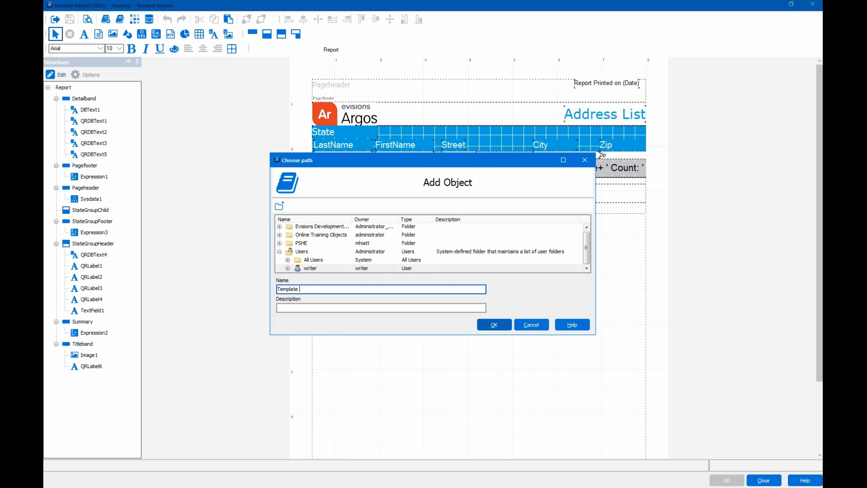
key("Tab")
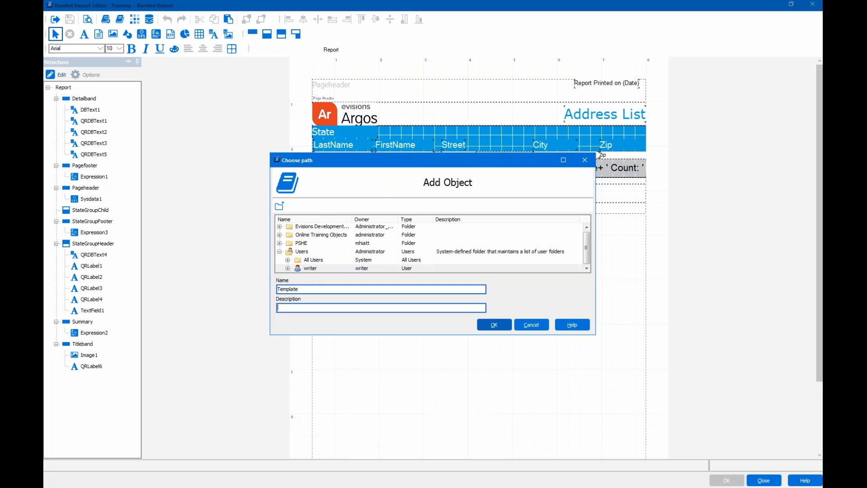
type("Argi")
type("os")
key("BackSpace")
key("BackSpace")
key("BackSpace")
key("BackSpace")
type("or")
type(" training")
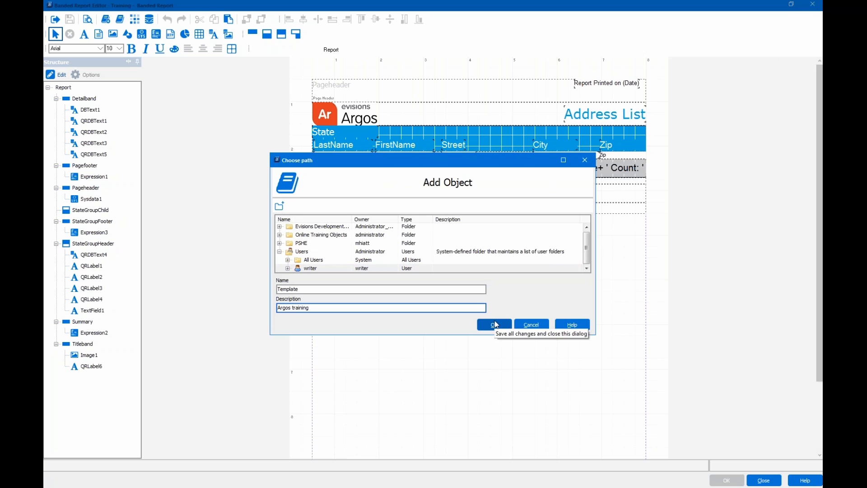
left_click(529, 331)
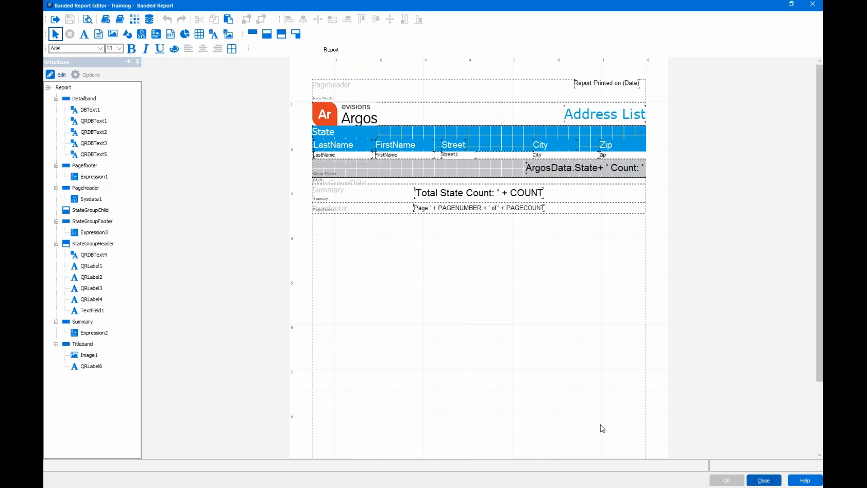
key("F1")
- Close the Banded Report Editor and the Edit Report dialog, then go to the Argos Support website
left_click(813, 5)
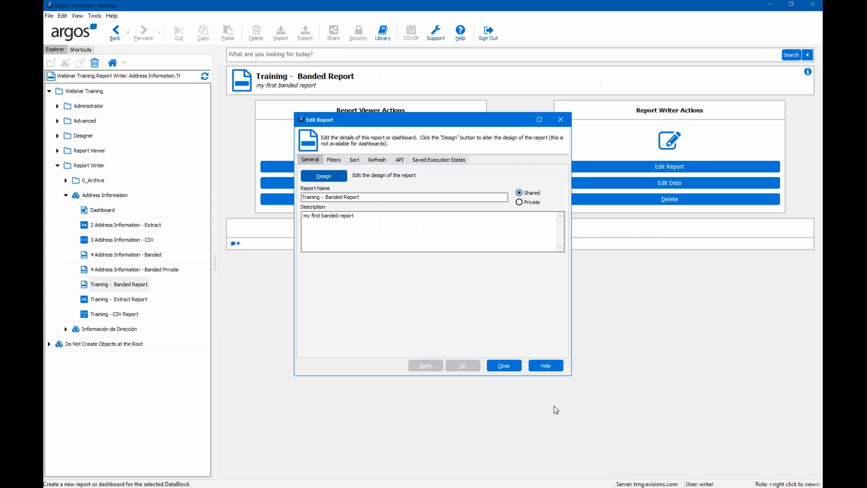
left_click(508, 367)
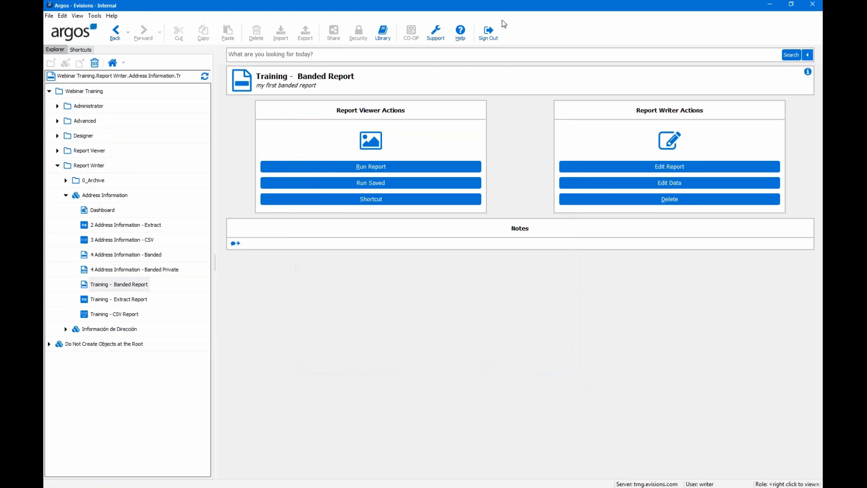
left_click(443, 38)
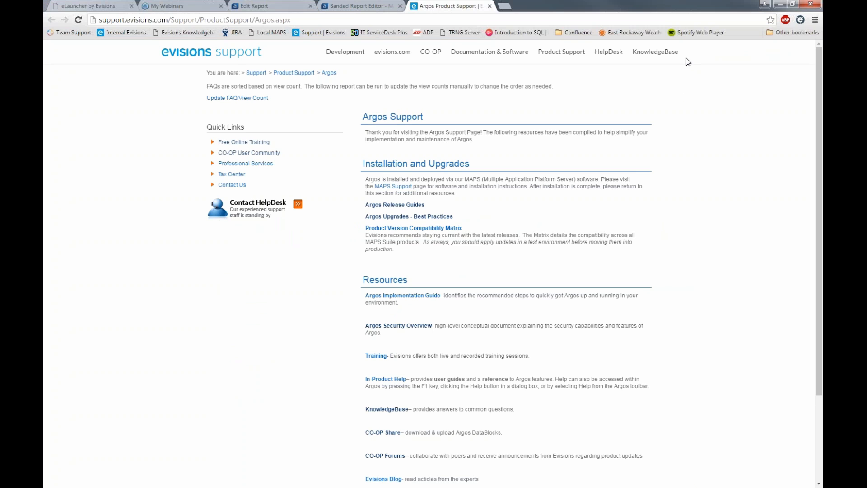
- Go to the evisions Support KnowledgeBase page and place the cursor in its search box
left_click(662, 58)
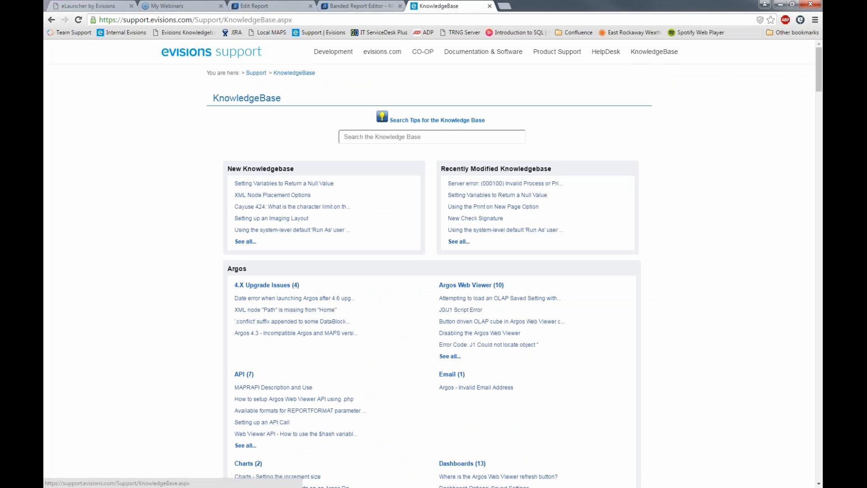
scroll(533, 280, "down", 2)
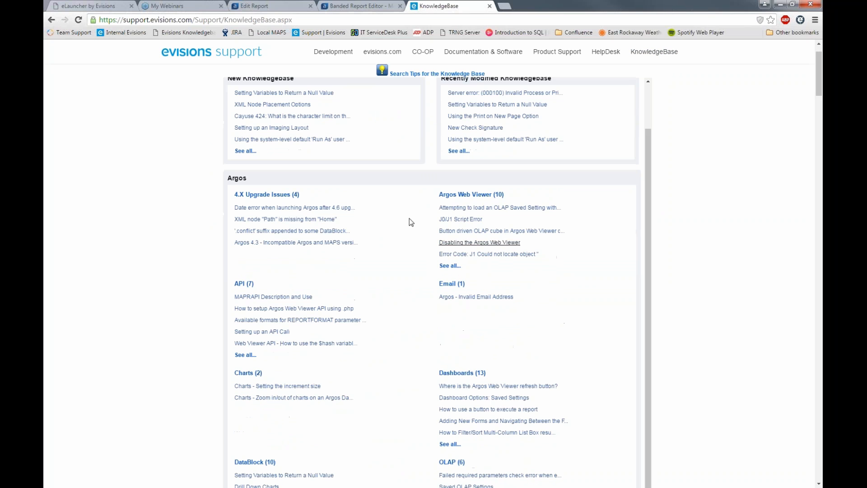
scroll(302, 246, "down", 1)
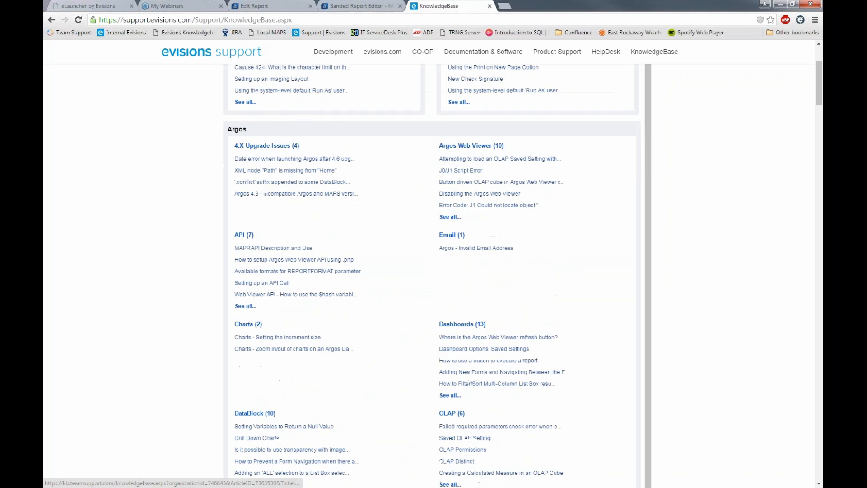
scroll(303, 251, "up", 3)
left_click(433, 137)
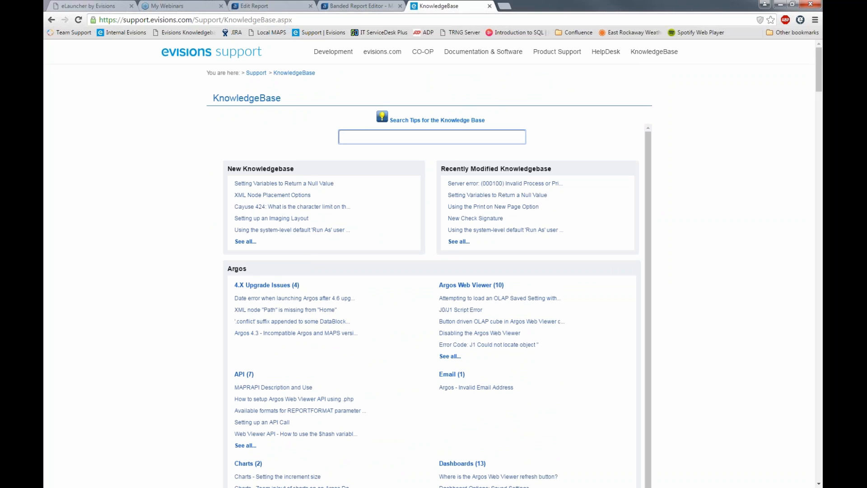
- Search the KnowledgeBase for 'run' and read 'Run a report using Argos Web Viewer', then return to the slides
type("run")
key("Down")
key("Return")
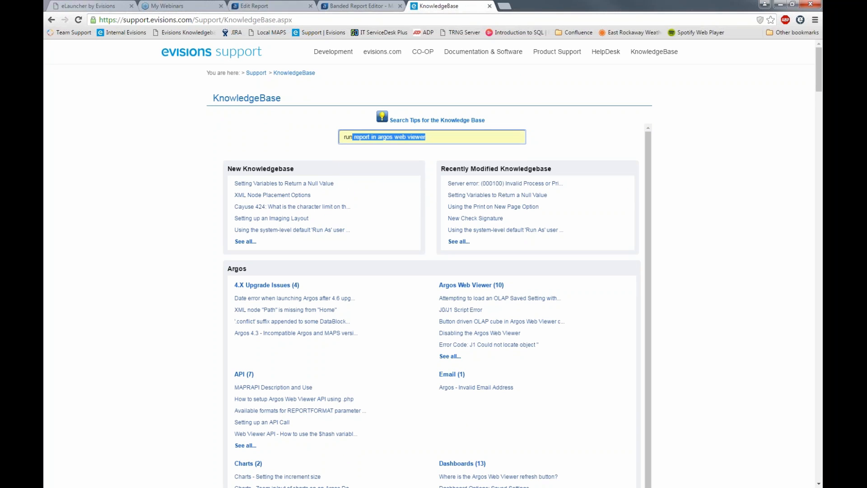
key("Return")
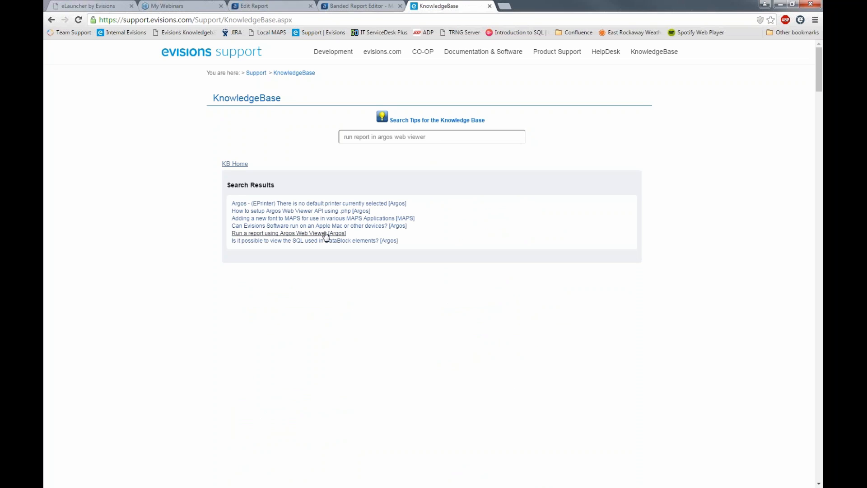
left_click(298, 232)
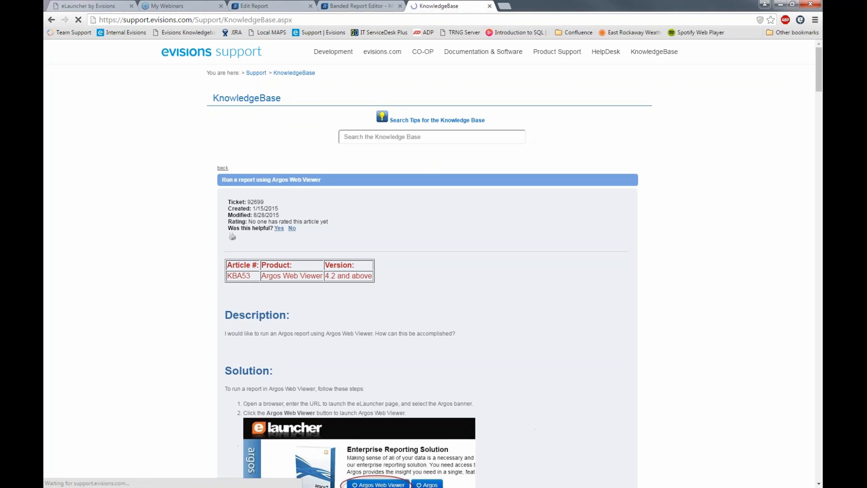
scroll(538, 333, "down", 10)
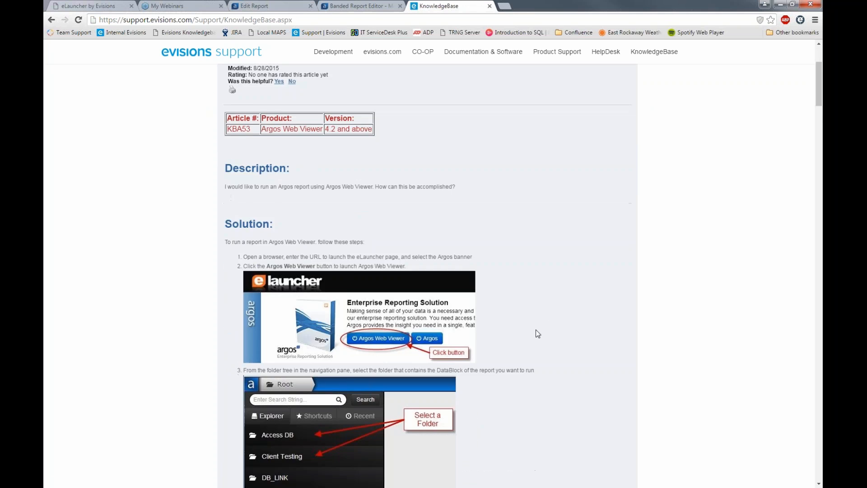
scroll(542, 333, "down", 7)
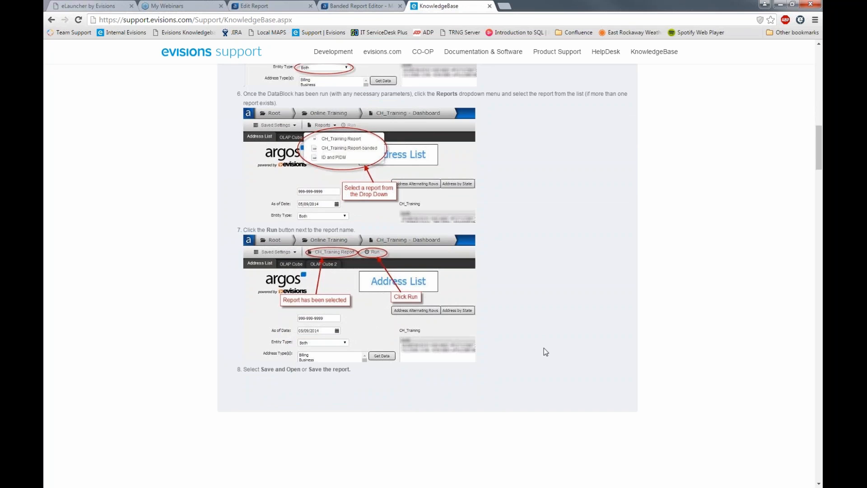
scroll(543, 350, "down", 1)
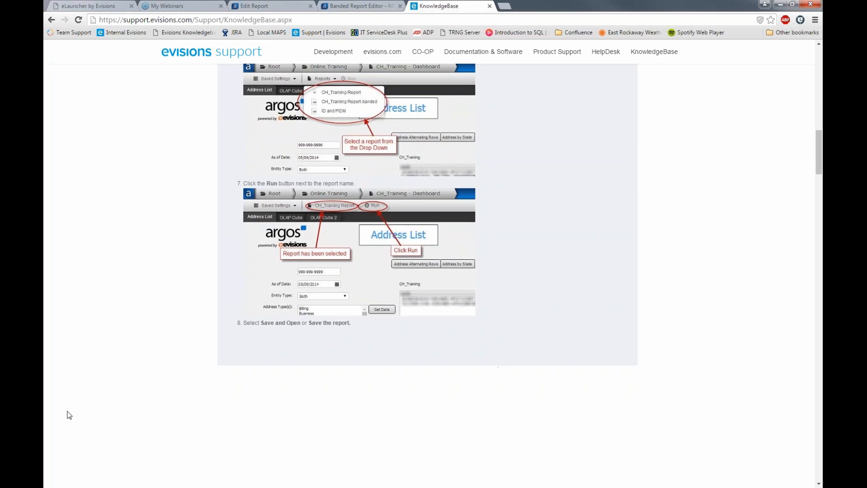
key("alt+Tab")
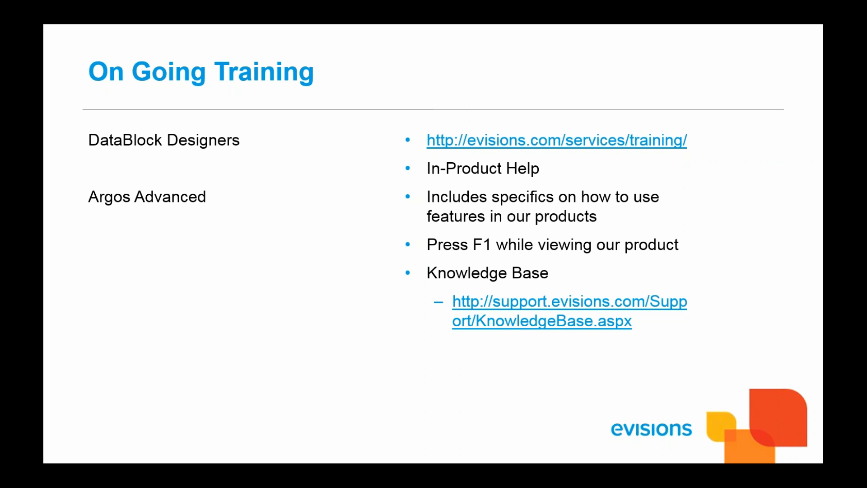